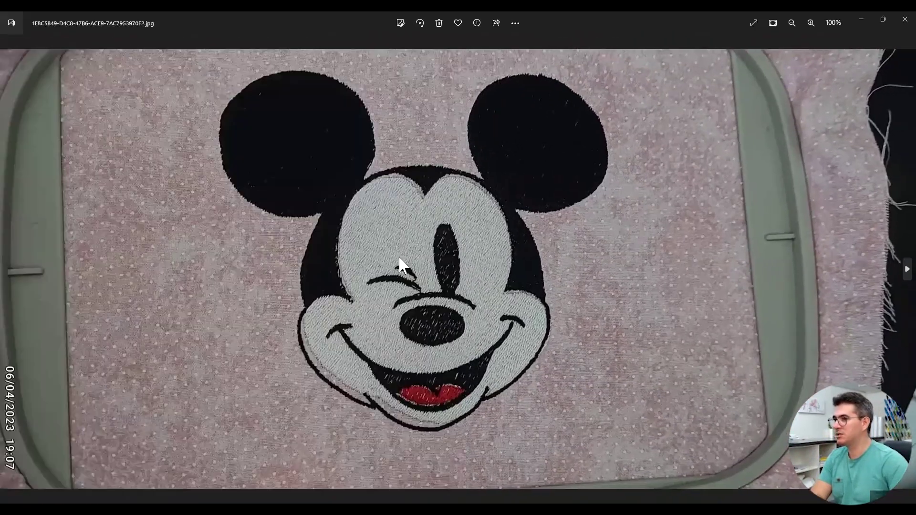
Step: Examine the front of the embroidered Mickey face up close, focusing on the outlines around the cheeks, mouth and chin
{"action": "scroll", "coordinate": [400, 265], "scroll_direction": "up", "scroll_amount": 1}
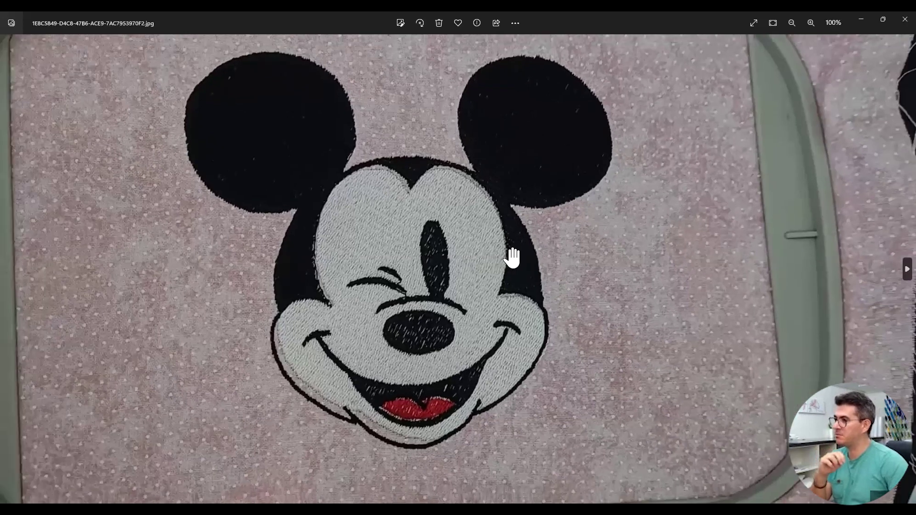
{"action": "scroll", "coordinate": [513, 256], "scroll_direction": "down", "scroll_amount": 1}
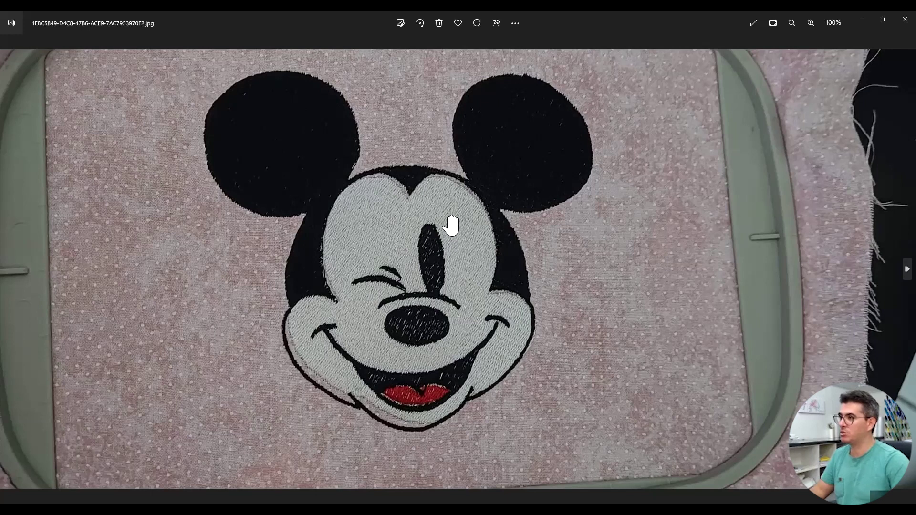
{"action": "scroll", "coordinate": [308, 230], "scroll_direction": "up", "scroll_amount": 1}
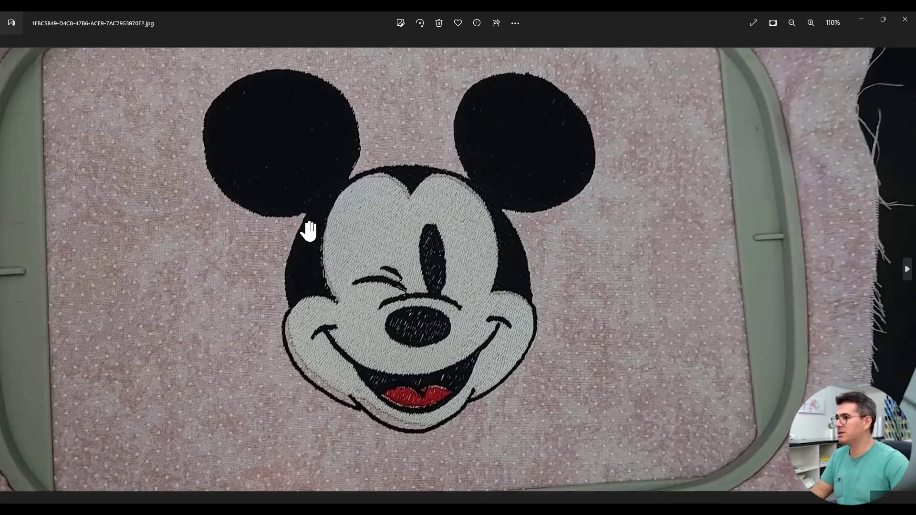
{"action": "scroll", "coordinate": [308, 230], "scroll_direction": "up", "scroll_amount": 1}
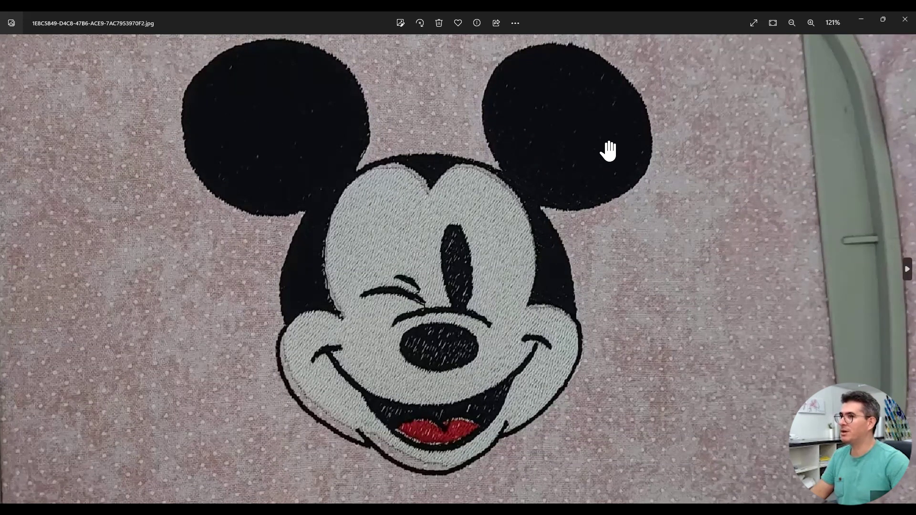
{"action": "scroll", "coordinate": [581, 118], "scroll_direction": "down", "scroll_amount": 3}
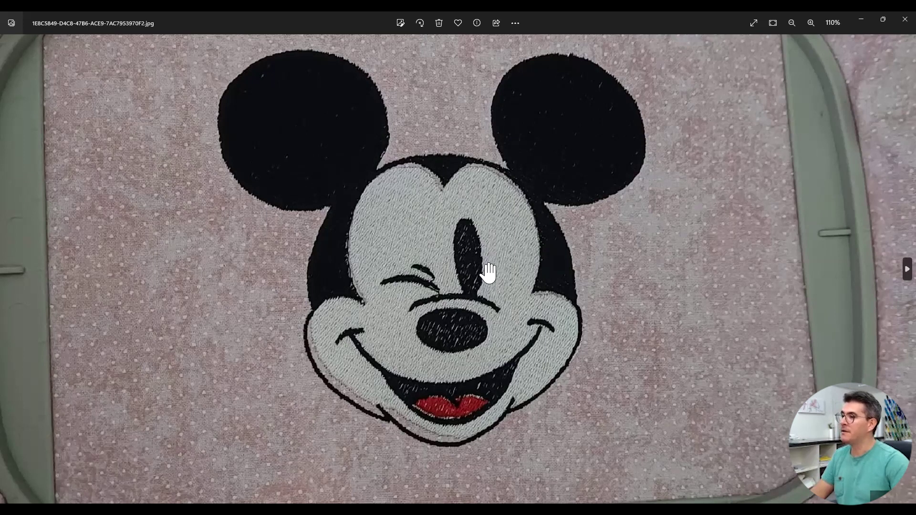
{"action": "scroll", "coordinate": [475, 308], "scroll_direction": "up", "scroll_amount": 2}
{"action": "scroll", "coordinate": [472, 315], "scroll_direction": "up", "scroll_amount": 1}
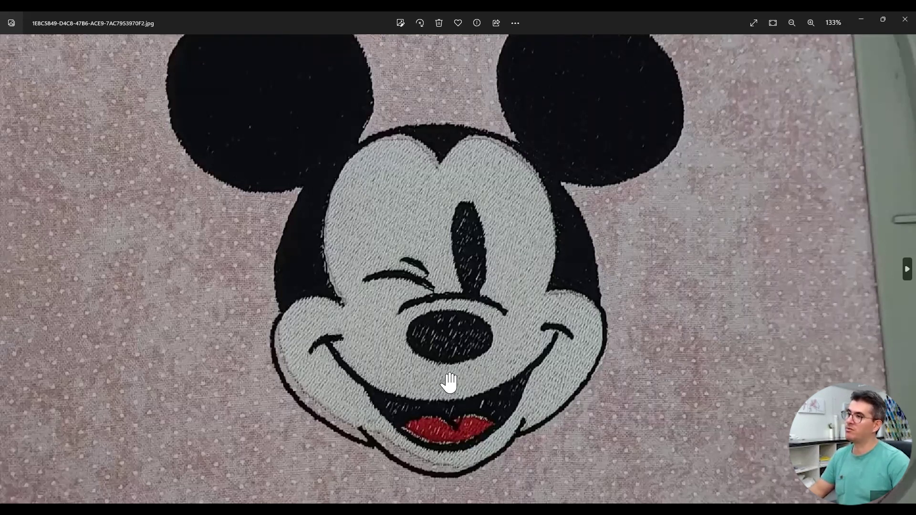
{"action": "scroll", "coordinate": [336, 439], "scroll_direction": "up", "scroll_amount": 1}
{"action": "scroll", "coordinate": [352, 262], "scroll_direction": "up", "scroll_amount": 1}
{"action": "scroll", "coordinate": [268, 210], "scroll_direction": "up", "scroll_amount": 1}
{"action": "scroll", "coordinate": [267, 217], "scroll_direction": "up", "scroll_amount": 1}
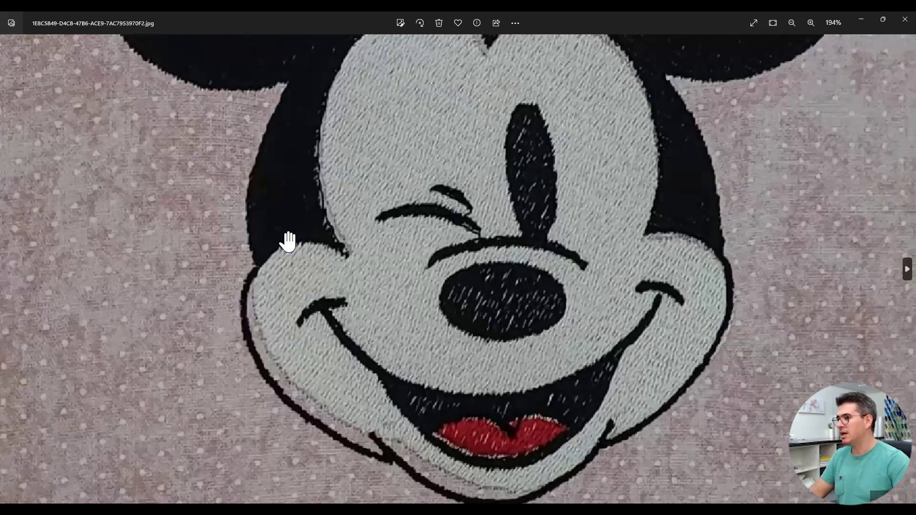
{"action": "scroll", "coordinate": [334, 301], "scroll_direction": "down", "scroll_amount": 2}
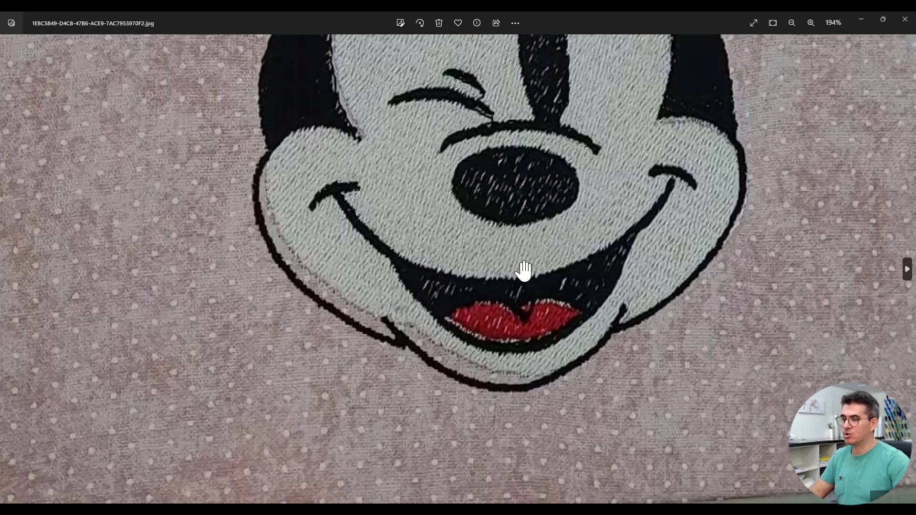
{"action": "scroll", "coordinate": [520, 339], "scroll_direction": "up", "scroll_amount": 1}
{"action": "scroll", "coordinate": [506, 311], "scroll_direction": "up", "scroll_amount": 1}
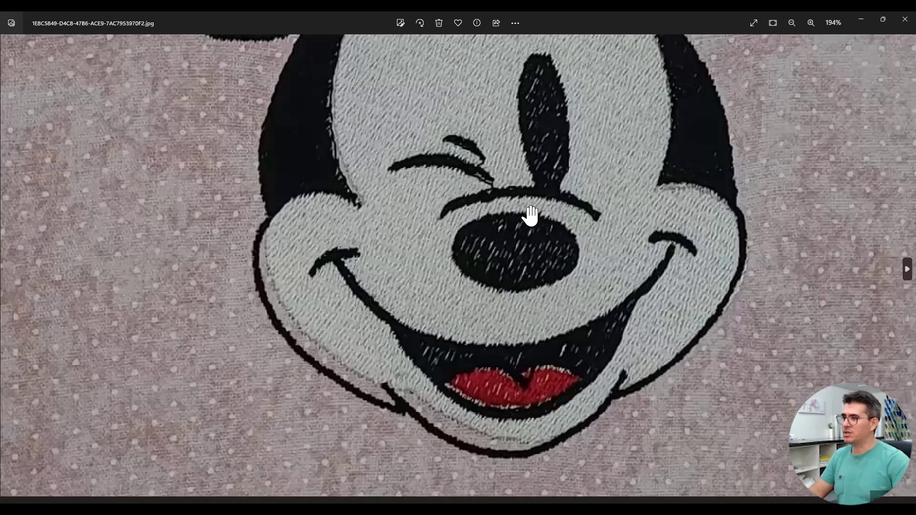
{"action": "scroll", "coordinate": [382, 334], "scroll_direction": "up", "scroll_amount": 1}
{"action": "scroll", "coordinate": [347, 323], "scroll_direction": "up", "scroll_amount": 1}
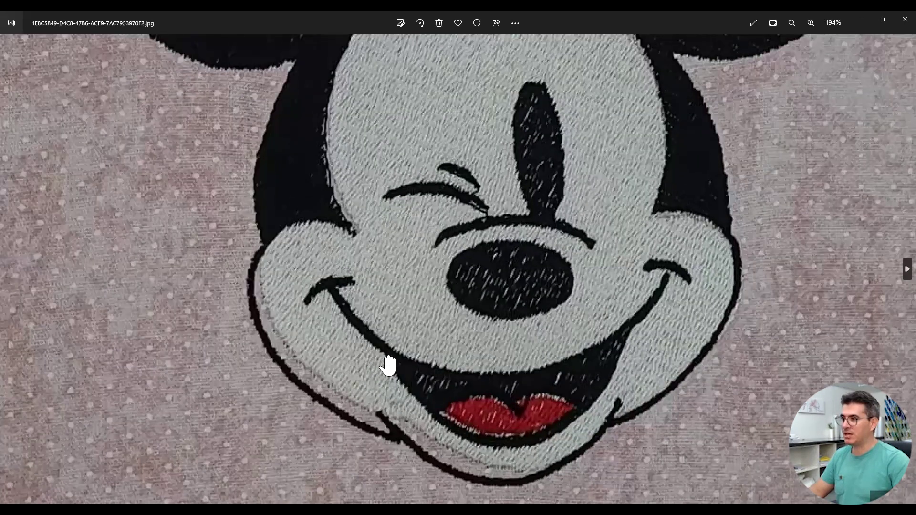
{"action": "scroll", "coordinate": [374, 369], "scroll_direction": "down", "scroll_amount": 1}
{"action": "scroll", "coordinate": [419, 85], "scroll_direction": "down", "scroll_amount": 4}
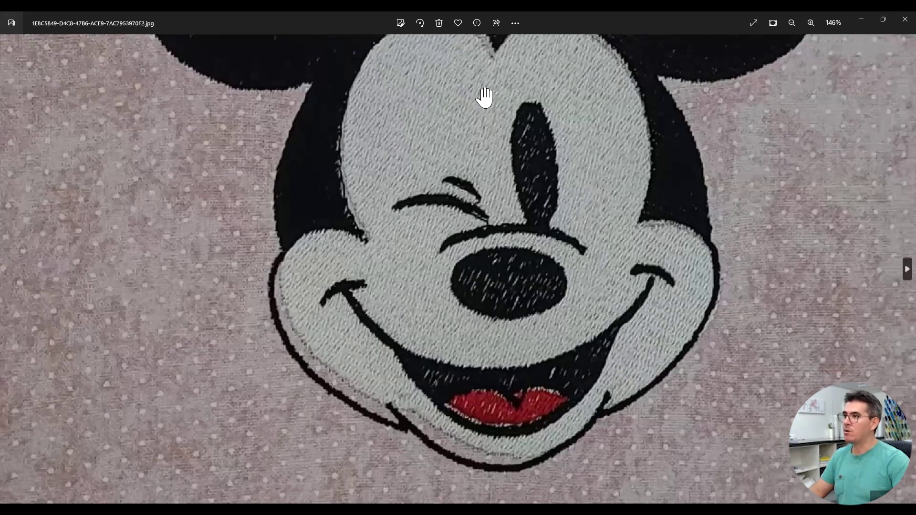
{"action": "scroll", "coordinate": [478, 93], "scroll_direction": "down", "scroll_amount": 3}
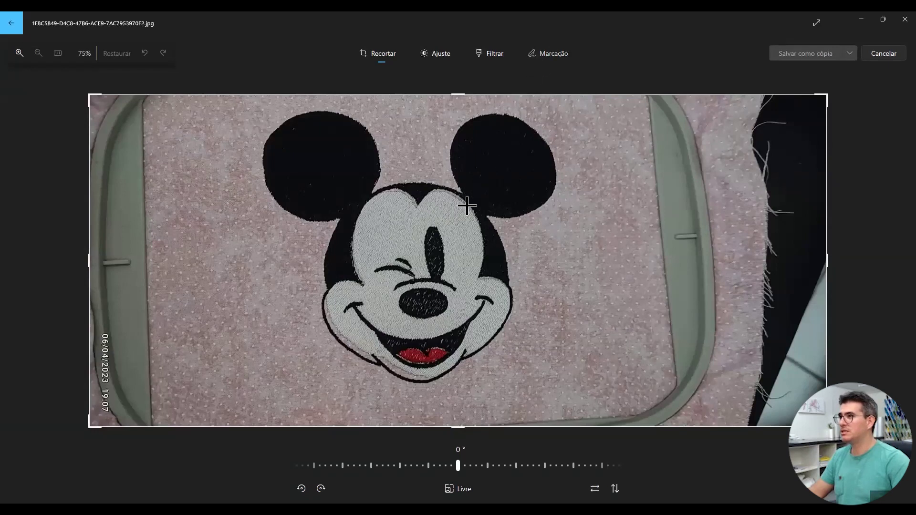
Step: Draw parallel diagonal blue pen lines across the face from the upper right forehead down to the lower left cheek
{"action": "mouse_move", "coordinate": [453, 194]}
{"action": "left_mouse_down"}
{"action": "mouse_move", "coordinate": [365, 320]}
{"action": "mouse_move", "coordinate": [427, 249]}
{"action": "left_mouse_up"}
{"action": "left_click_drag", "start_coordinate": [466, 195], "coordinate": [448, 224]}
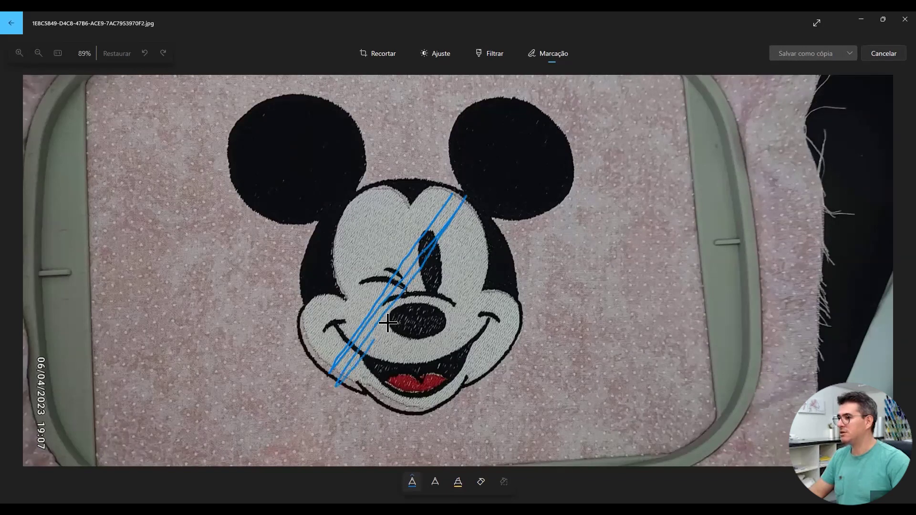
{"action": "left_click_drag", "start_coordinate": [476, 210], "coordinate": [422, 289]}
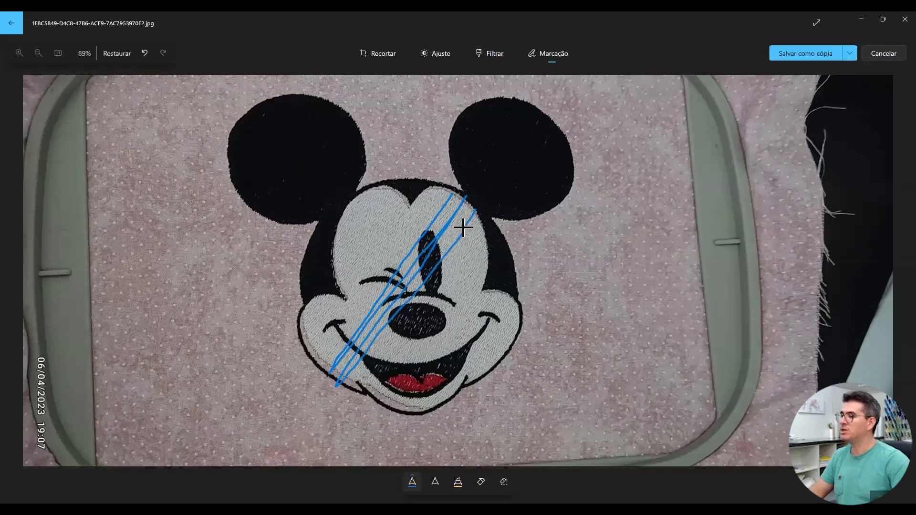
Step: Draw inward-pointing arrowheads and a long diagonal through both ends of the lines, plus pen strokes at the lower left cheek and forehead
{"action": "mouse_move", "coordinate": [479, 162]}
{"action": "left_mouse_down"}
{"action": "mouse_move", "coordinate": [473, 197]}
{"action": "mouse_move", "coordinate": [505, 181]}
{"action": "left_mouse_up"}
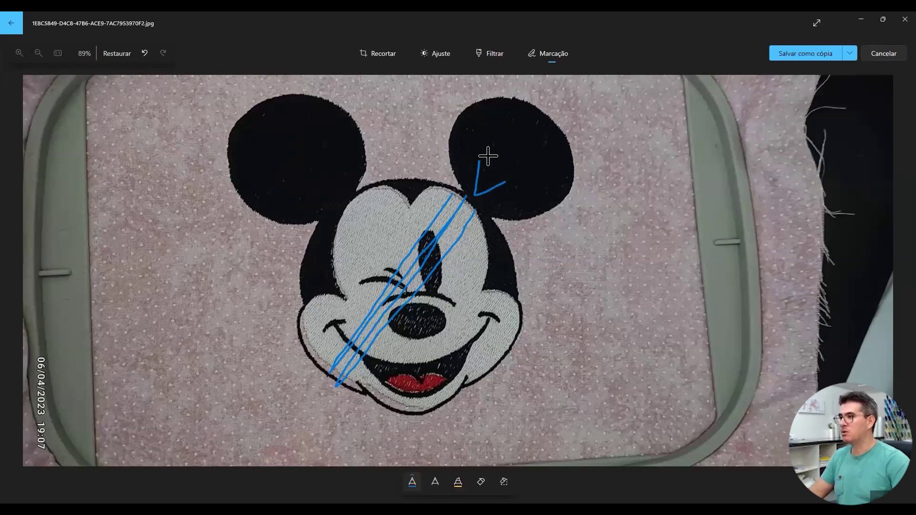
{"action": "left_click_drag", "start_coordinate": [492, 173], "coordinate": [514, 166]}
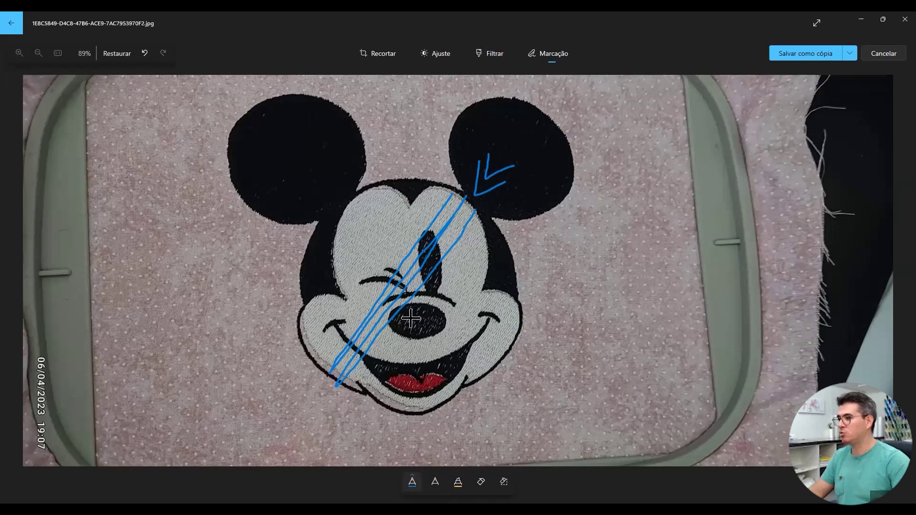
{"action": "mouse_move", "coordinate": [300, 398]}
{"action": "left_mouse_down"}
{"action": "mouse_move", "coordinate": [327, 391]}
{"action": "mouse_move", "coordinate": [333, 420]}
{"action": "mouse_move", "coordinate": [311, 406]}
{"action": "mouse_move", "coordinate": [321, 427]}
{"action": "left_mouse_up"}
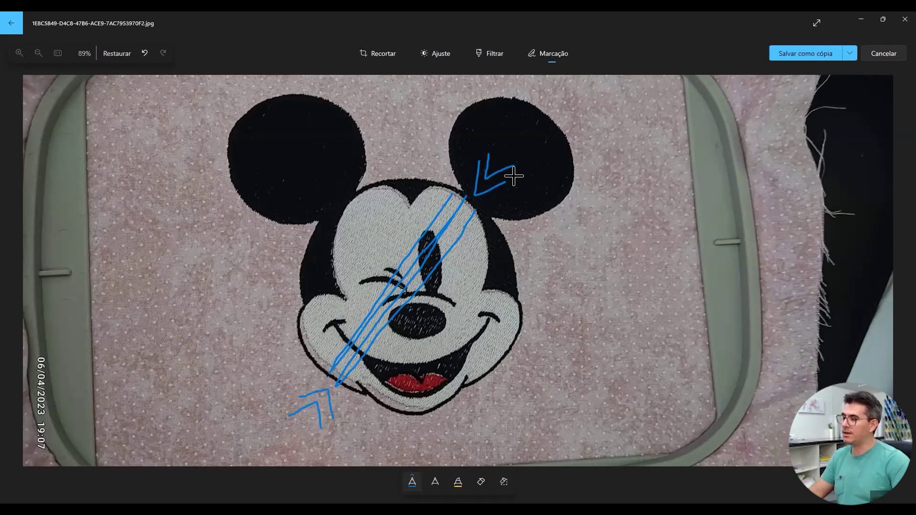
{"action": "left_click_drag", "start_coordinate": [512, 145], "coordinate": [303, 433]}
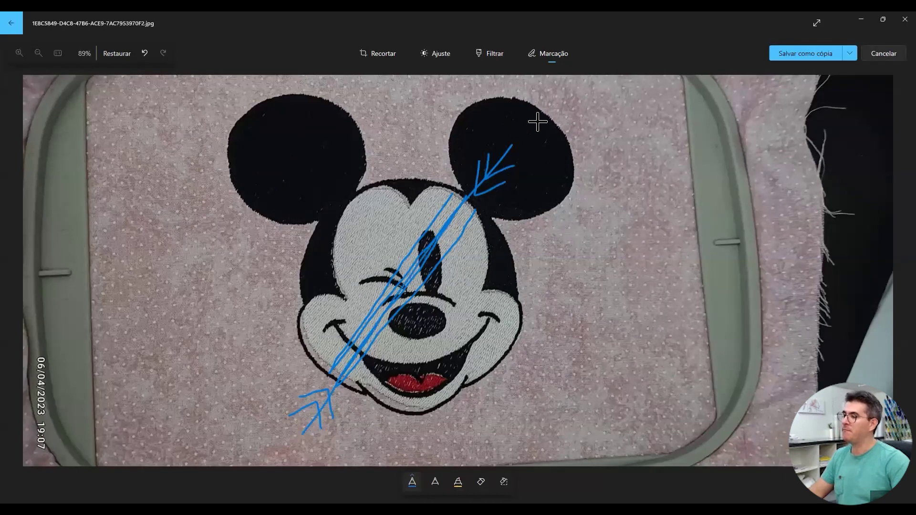
{"action": "mouse_move", "coordinate": [329, 347]}
{"action": "left_mouse_down"}
{"action": "mouse_move", "coordinate": [294, 328]}
{"action": "mouse_move", "coordinate": [294, 369]}
{"action": "mouse_move", "coordinate": [340, 418]}
{"action": "mouse_move", "coordinate": [390, 432]}
{"action": "mouse_move", "coordinate": [423, 420]}
{"action": "mouse_move", "coordinate": [393, 390]}
{"action": "left_mouse_up"}
{"action": "mouse_move", "coordinate": [410, 164]}
{"action": "left_mouse_down"}
{"action": "mouse_move", "coordinate": [375, 167]}
{"action": "mouse_move", "coordinate": [364, 192]}
{"action": "mouse_move", "coordinate": [399, 234]}
{"action": "mouse_move", "coordinate": [467, 250]}
{"action": "mouse_move", "coordinate": [487, 232]}
{"action": "mouse_move", "coordinate": [477, 191]}
{"action": "mouse_move", "coordinate": [385, 162]}
{"action": "mouse_move", "coordinate": [405, 232]}
{"action": "left_mouse_up"}
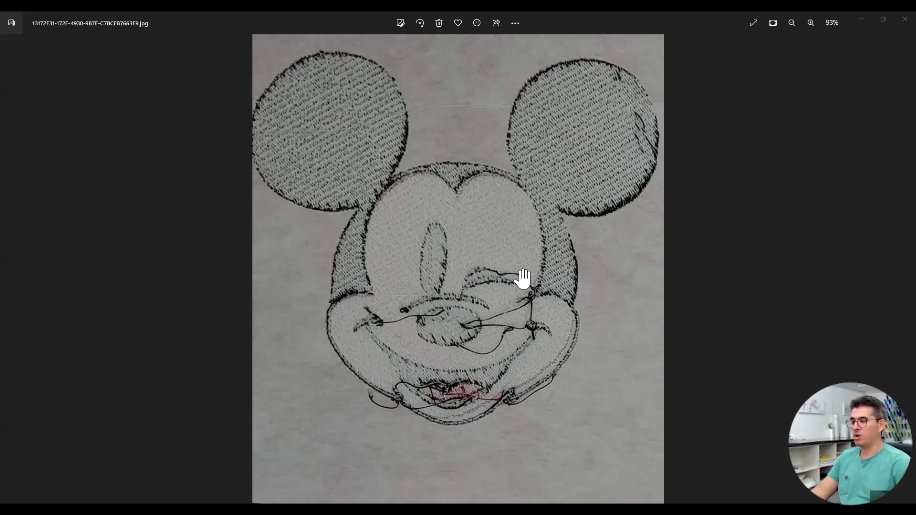
Step: Examine the photo of the embroidery's back, focusing on the stitching around the mouth, chin and right cheek outline
{"action": "scroll", "coordinate": [518, 284], "scroll_direction": "up", "scroll_amount": 2}
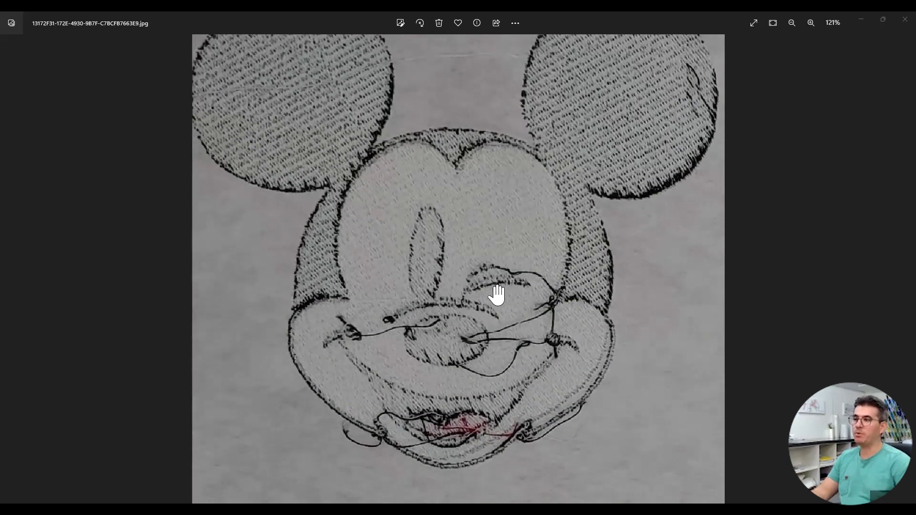
{"action": "scroll", "coordinate": [496, 295], "scroll_direction": "up", "scroll_amount": 1}
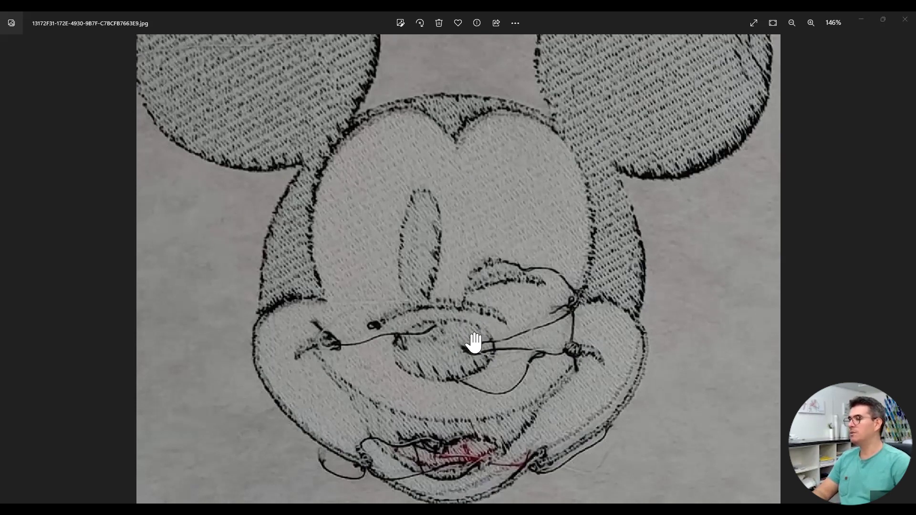
{"action": "scroll", "coordinate": [462, 336], "scroll_direction": "down", "scroll_amount": 1}
{"action": "scroll", "coordinate": [472, 339], "scroll_direction": "down", "scroll_amount": 1}
{"action": "scroll", "coordinate": [485, 315], "scroll_direction": "up", "scroll_amount": 2}
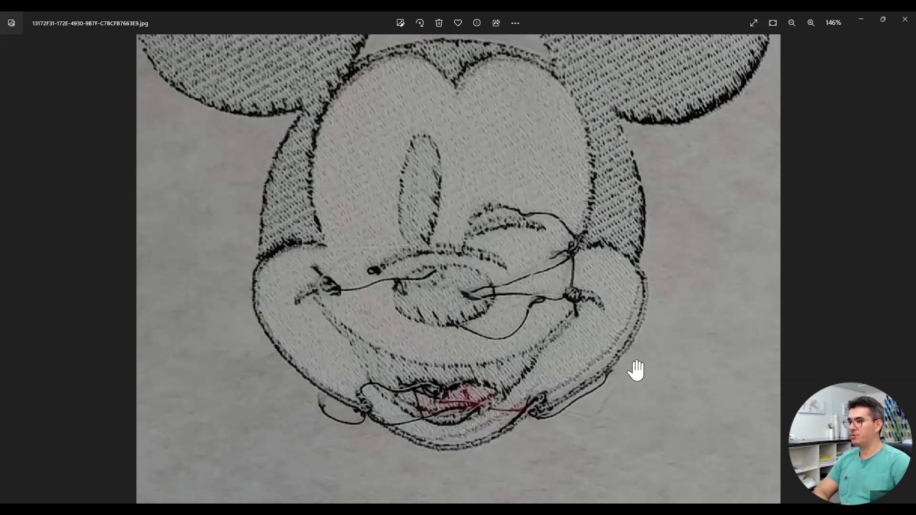
{"action": "scroll", "coordinate": [462, 282], "scroll_direction": "up", "scroll_amount": 3}
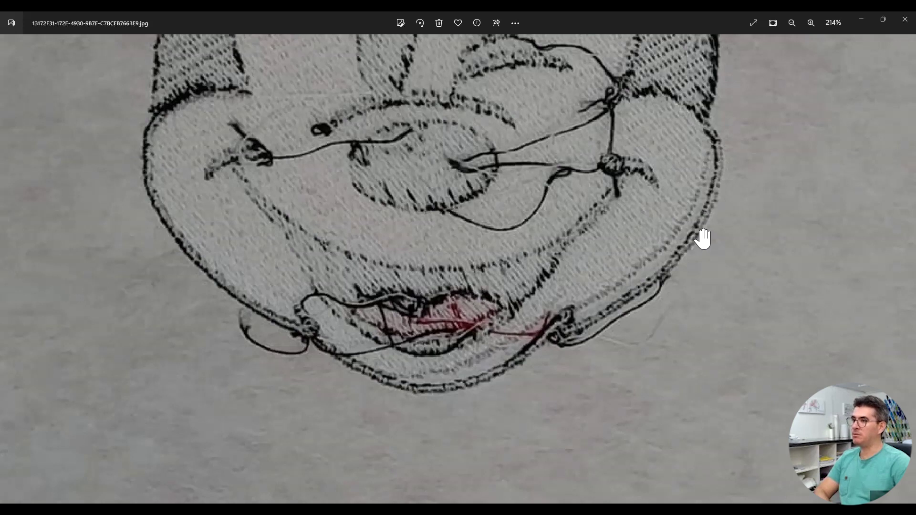
{"action": "scroll", "coordinate": [701, 232], "scroll_direction": "up", "scroll_amount": 3}
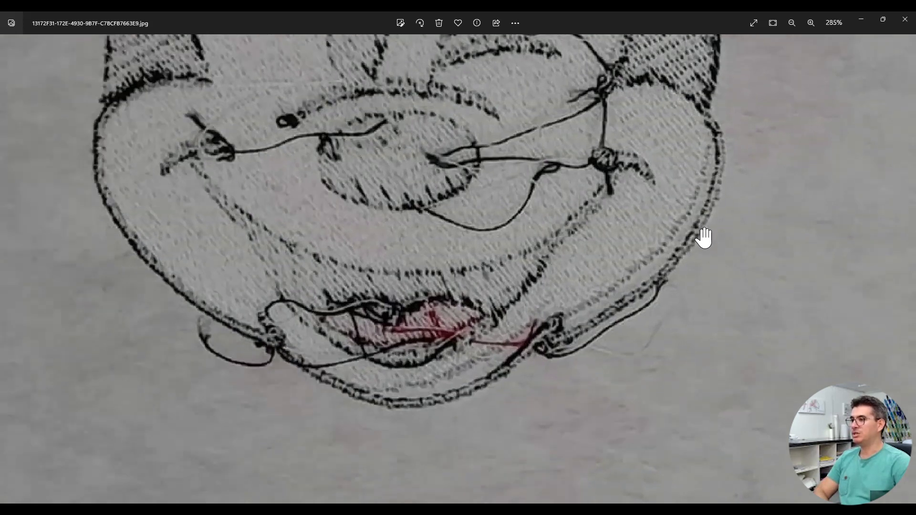
{"action": "scroll", "coordinate": [702, 233], "scroll_direction": "up", "scroll_amount": 3}
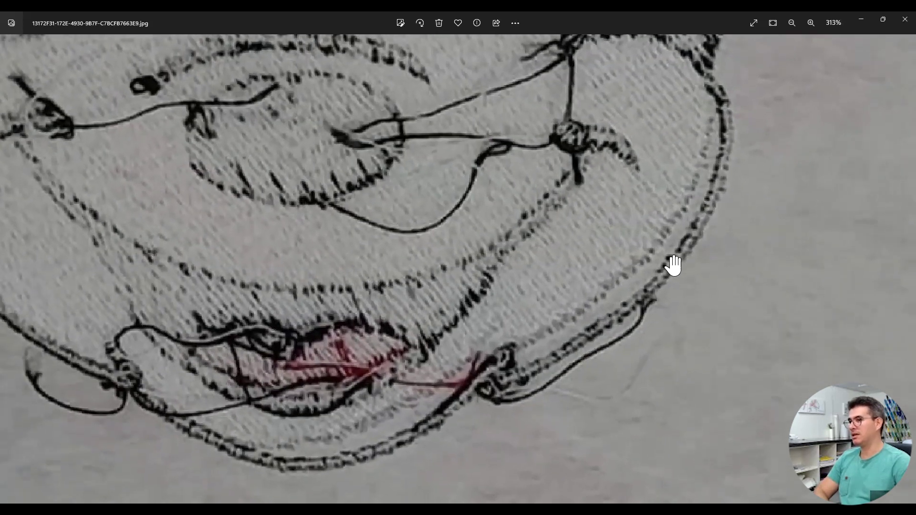
{"action": "scroll", "coordinate": [548, 348], "scroll_direction": "down", "scroll_amount": 3}
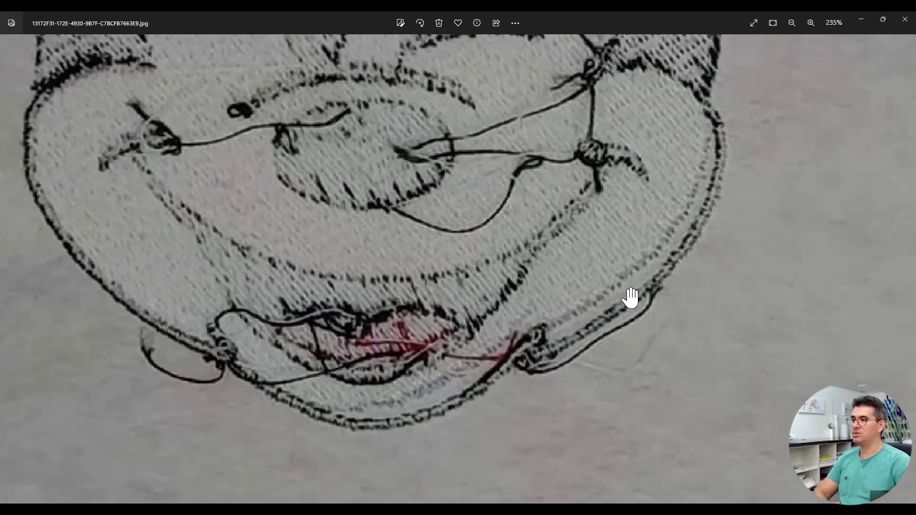
{"action": "scroll", "coordinate": [549, 240], "scroll_direction": "down", "scroll_amount": 3}
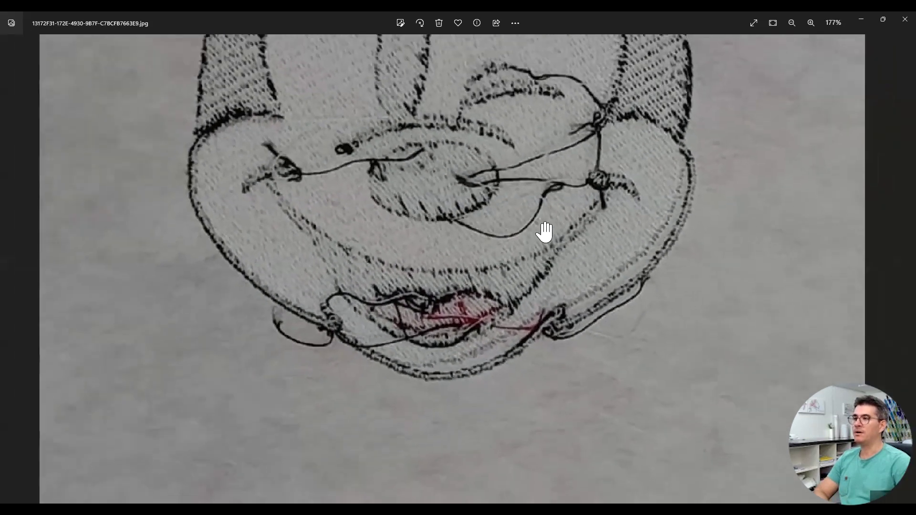
{"action": "scroll", "coordinate": [534, 235], "scroll_direction": "down", "scroll_amount": 2}
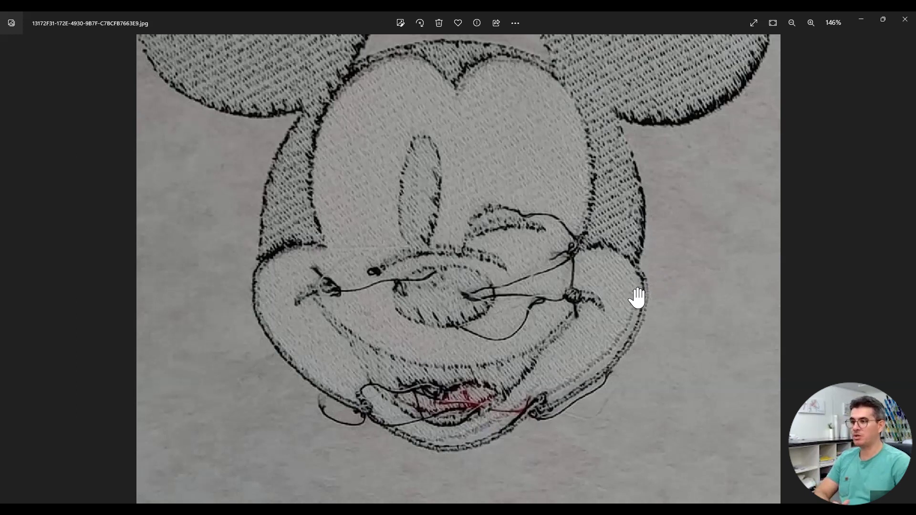
Step: Compare the fill edge with the outline stitching along the right cheek on the back of the embroidery
{"action": "scroll", "coordinate": [624, 323], "scroll_direction": "up", "scroll_amount": 4}
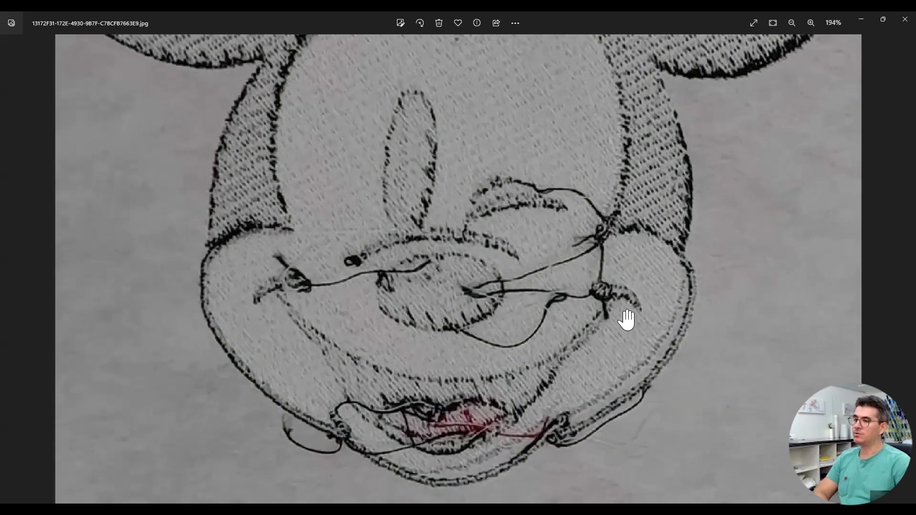
{"action": "scroll", "coordinate": [616, 307], "scroll_direction": "up", "scroll_amount": 1}
{"action": "scroll", "coordinate": [682, 298], "scroll_direction": "down", "scroll_amount": 3}
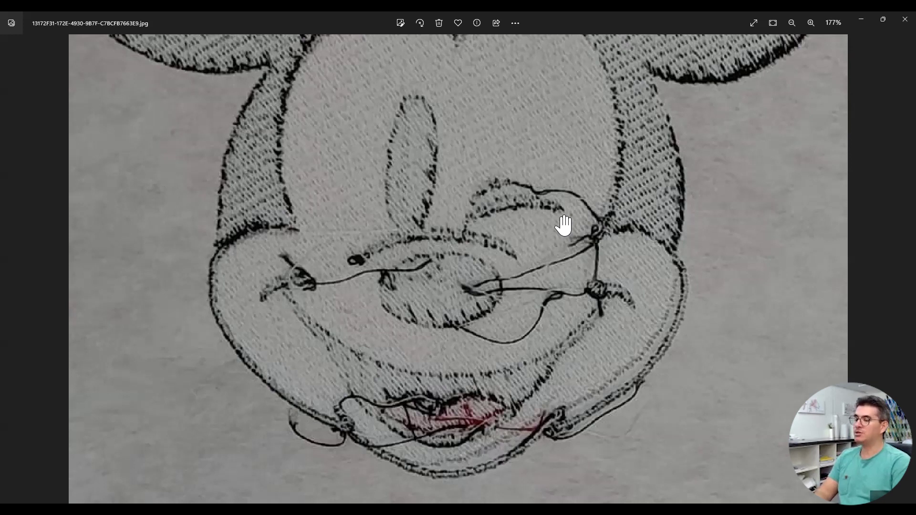
{"action": "scroll", "coordinate": [710, 372], "scroll_direction": "up", "scroll_amount": 4}
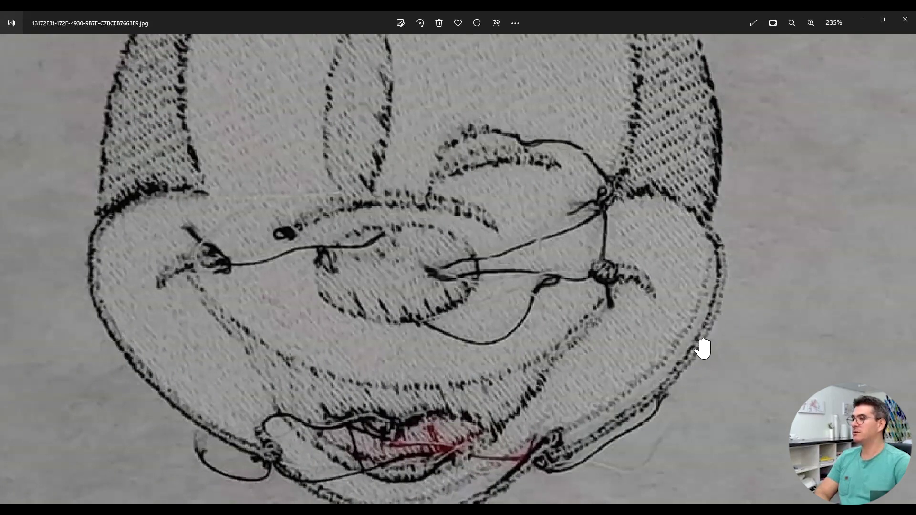
{"action": "scroll", "coordinate": [704, 355], "scroll_direction": "down", "scroll_amount": 1}
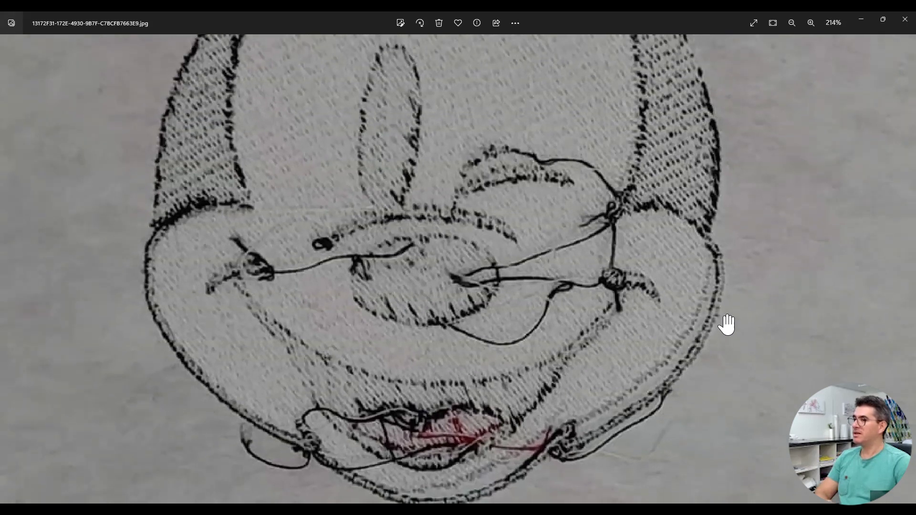
{"action": "scroll", "coordinate": [409, 262], "scroll_direction": "down", "scroll_amount": 4}
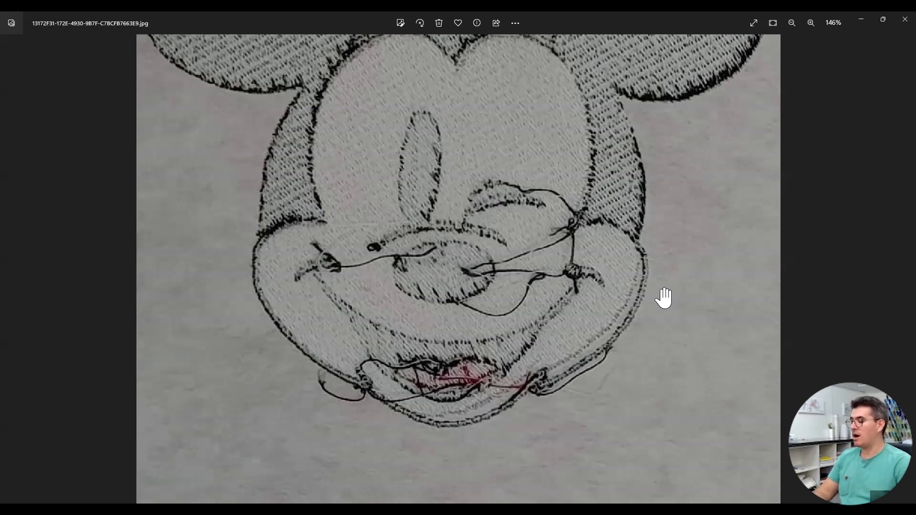
{"action": "scroll", "coordinate": [636, 321], "scroll_direction": "up", "scroll_amount": 1}
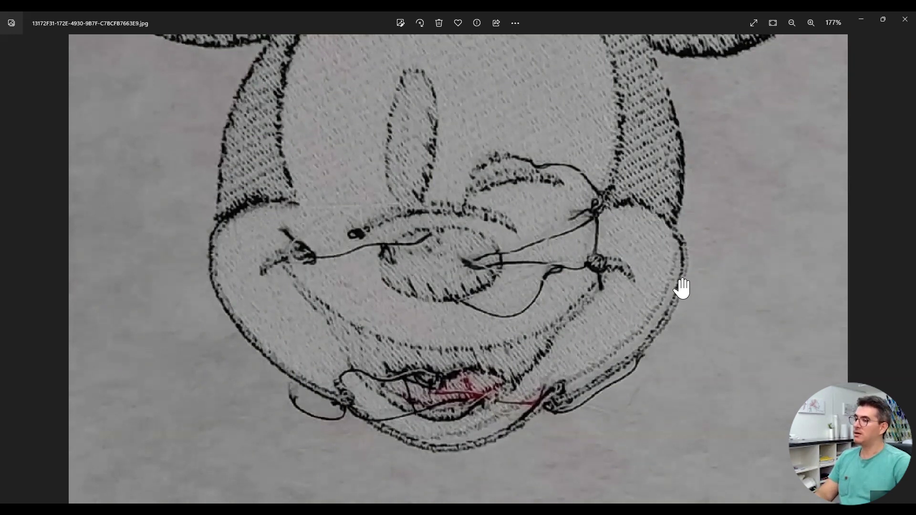
{"action": "scroll", "coordinate": [674, 373], "scroll_direction": "up", "scroll_amount": 1}
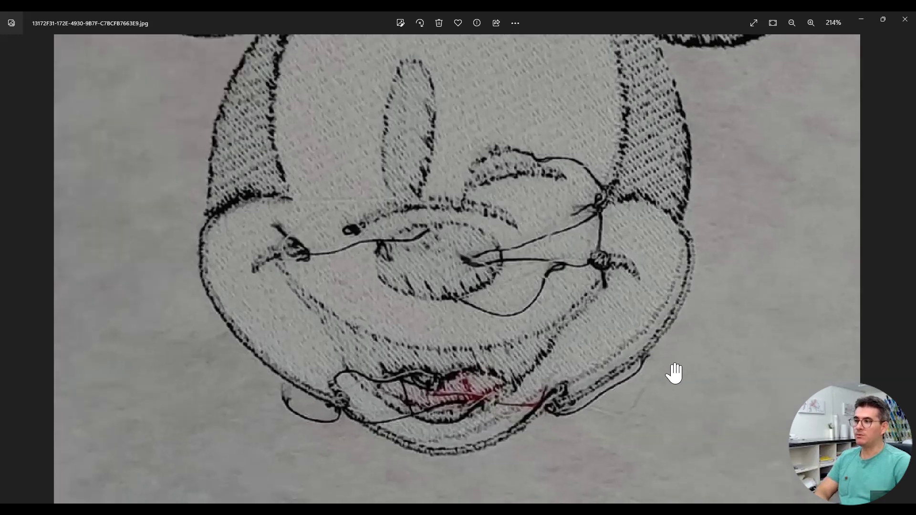
Step: Inspect the gap between the fill edge and the double outline from the right cheek to the chin on the back photo
{"action": "scroll", "coordinate": [674, 373], "scroll_direction": "up", "scroll_amount": 1}
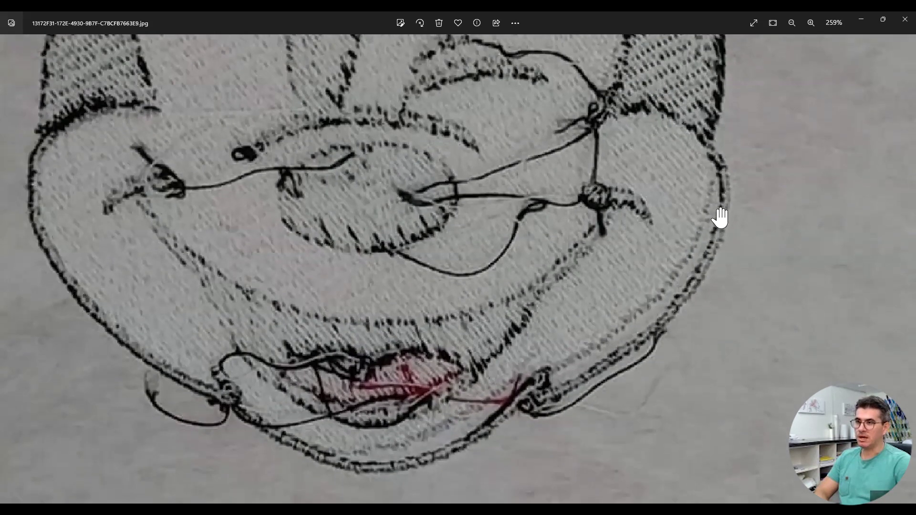
{"action": "scroll", "coordinate": [721, 217], "scroll_direction": "up", "scroll_amount": 2}
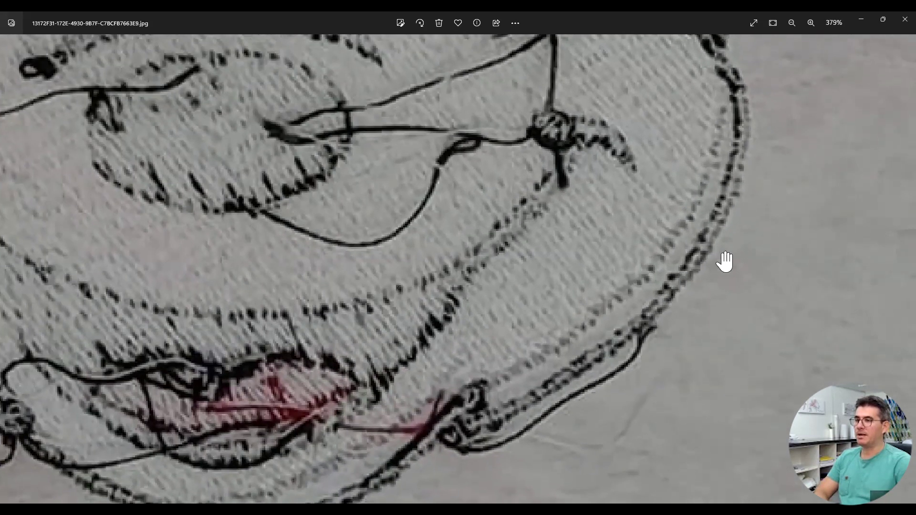
{"action": "scroll", "coordinate": [724, 249], "scroll_direction": "down", "scroll_amount": 2}
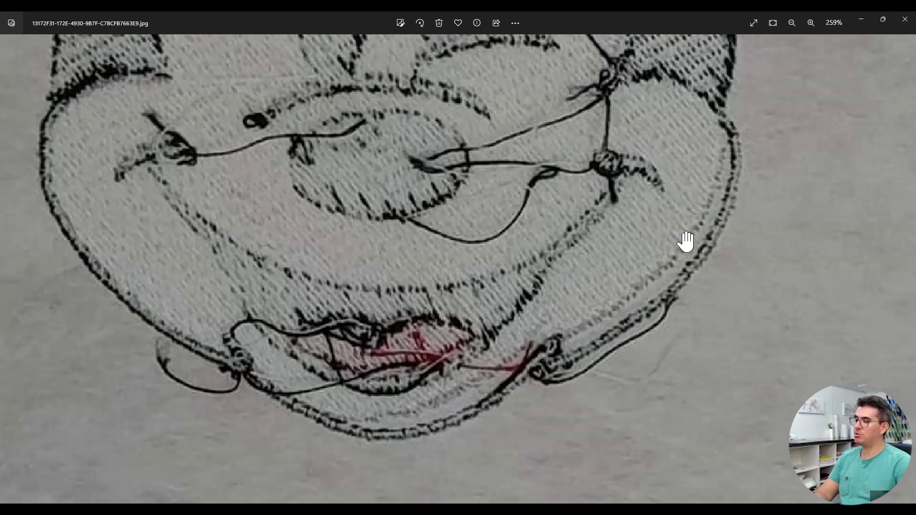
{"action": "scroll", "coordinate": [687, 242], "scroll_direction": "down", "scroll_amount": 5}
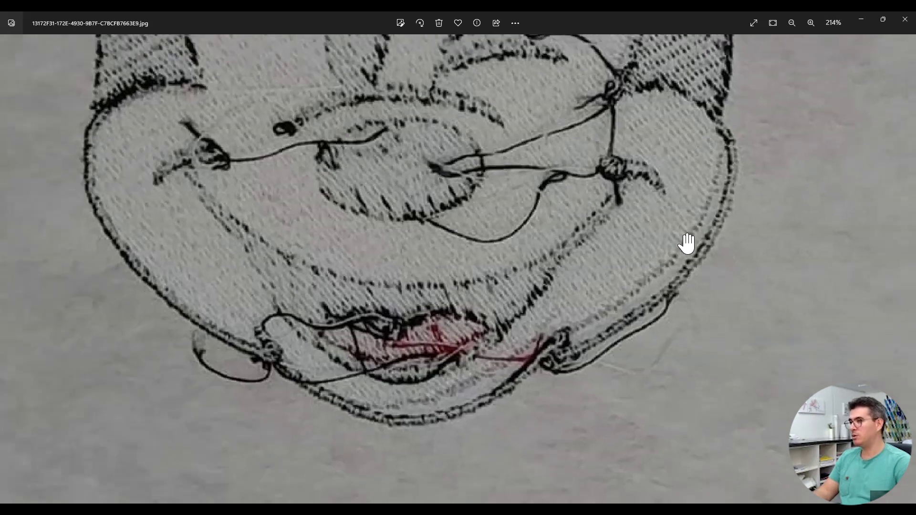
{"action": "scroll", "coordinate": [687, 244], "scroll_direction": "down", "scroll_amount": 2}
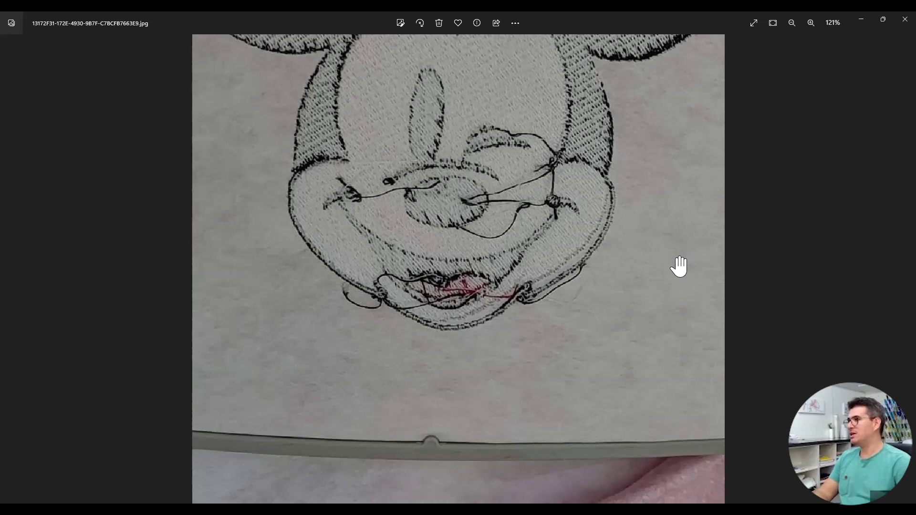
{"action": "scroll", "coordinate": [588, 251], "scroll_direction": "down", "scroll_amount": 3}
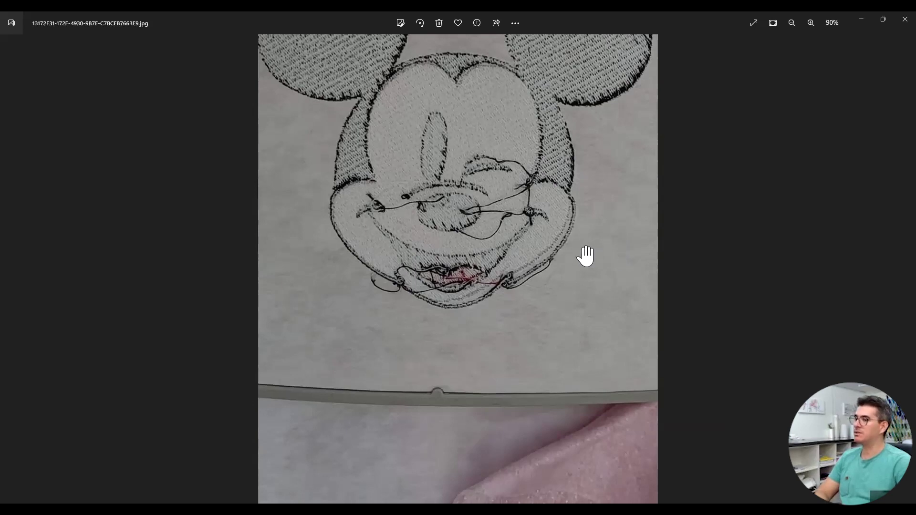
{"action": "scroll", "coordinate": [582, 251], "scroll_direction": "up", "scroll_amount": 3}
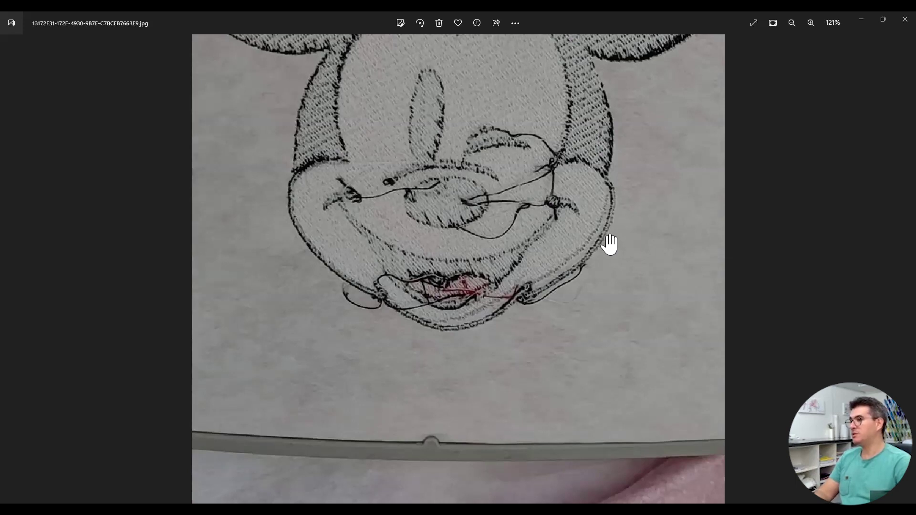
{"action": "scroll", "coordinate": [510, 238], "scroll_direction": "down", "scroll_amount": 3}
Step: Return to the front photo and examine the fill edges against the outline around the cheeks, chin and forehead
{"action": "mouse_move", "coordinate": [6, 240]}
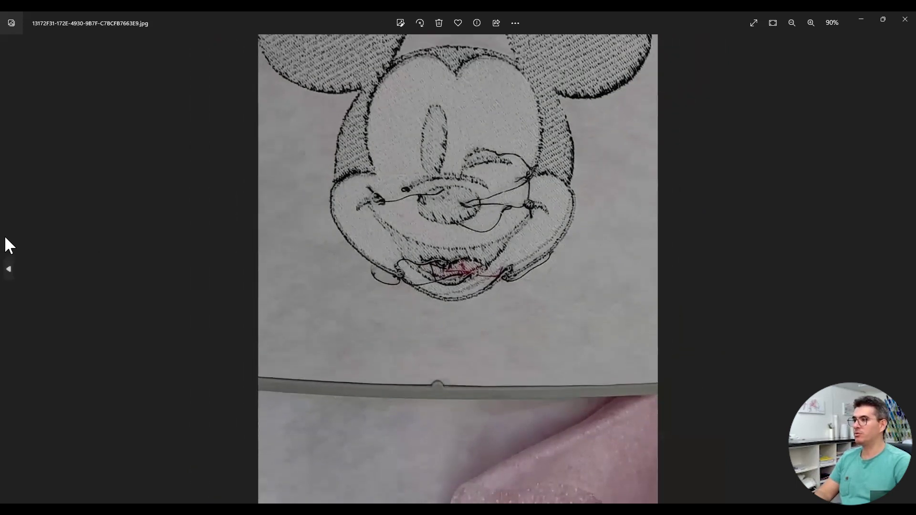
{"action": "left_click", "coordinate": [10, 269]}
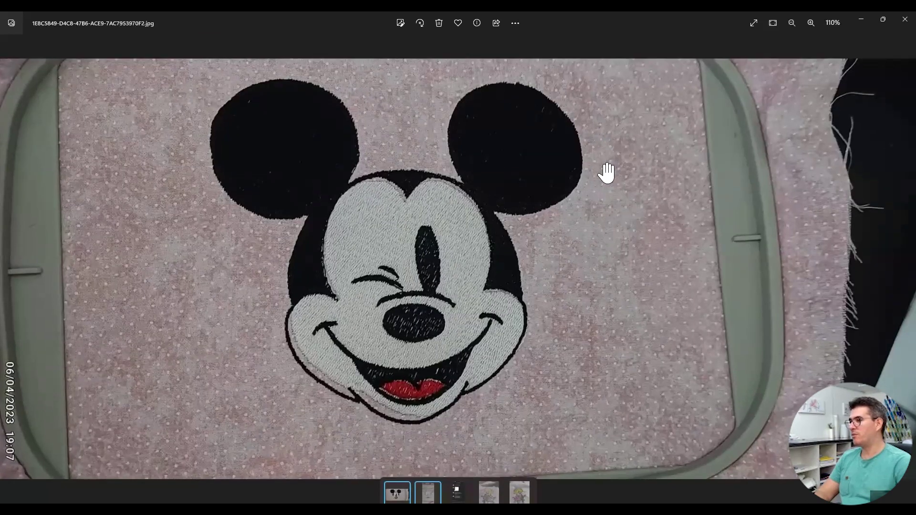
{"action": "scroll", "coordinate": [399, 317], "scroll_direction": "up", "scroll_amount": 2}
{"action": "scroll", "coordinate": [399, 317], "scroll_direction": "up", "scroll_amount": 3}
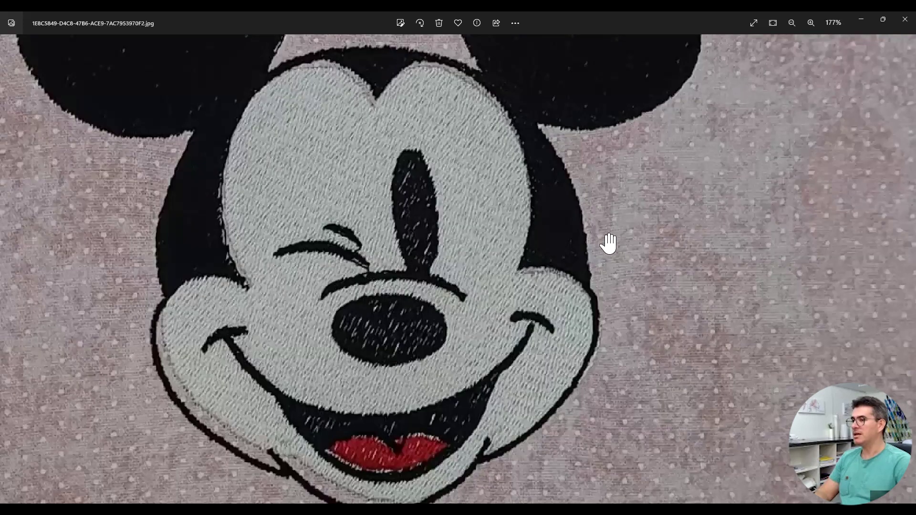
{"action": "scroll", "coordinate": [622, 119], "scroll_direction": "down", "scroll_amount": 1}
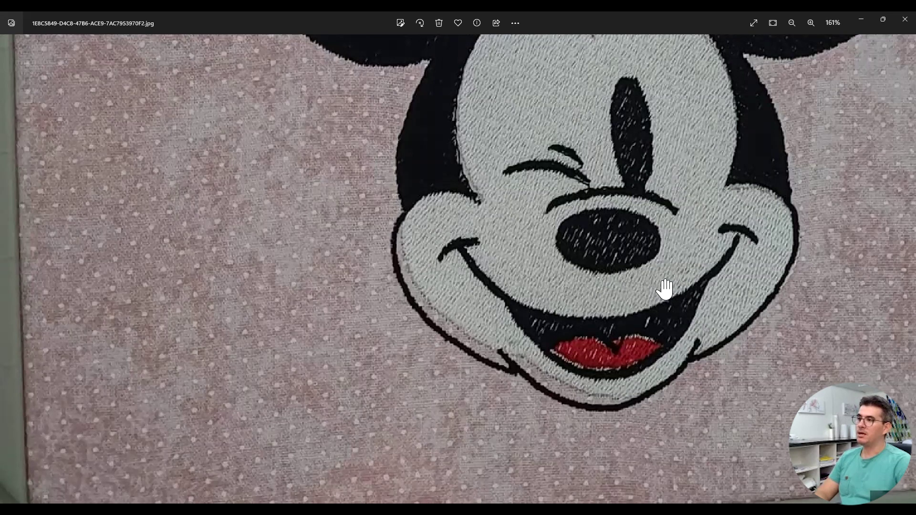
{"action": "scroll", "coordinate": [568, 329], "scroll_direction": "down", "scroll_amount": 2}
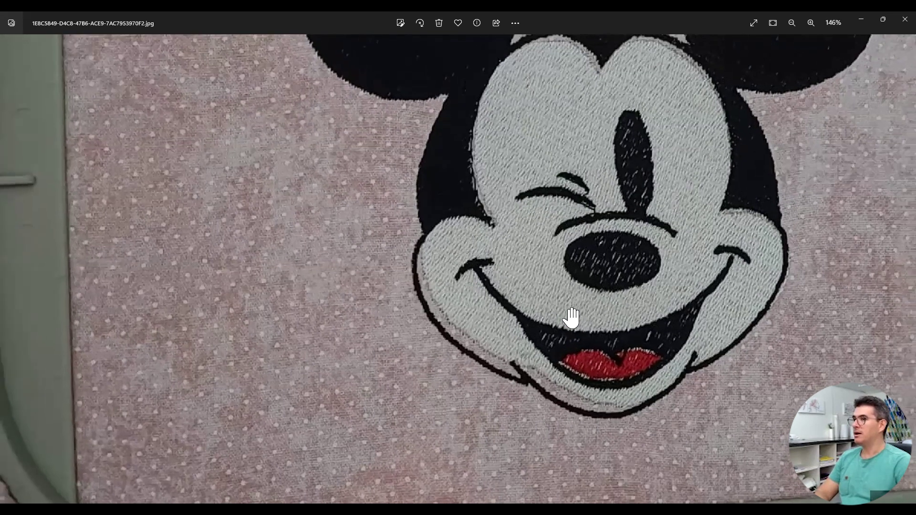
{"action": "scroll", "coordinate": [397, 396], "scroll_direction": "down", "scroll_amount": 2}
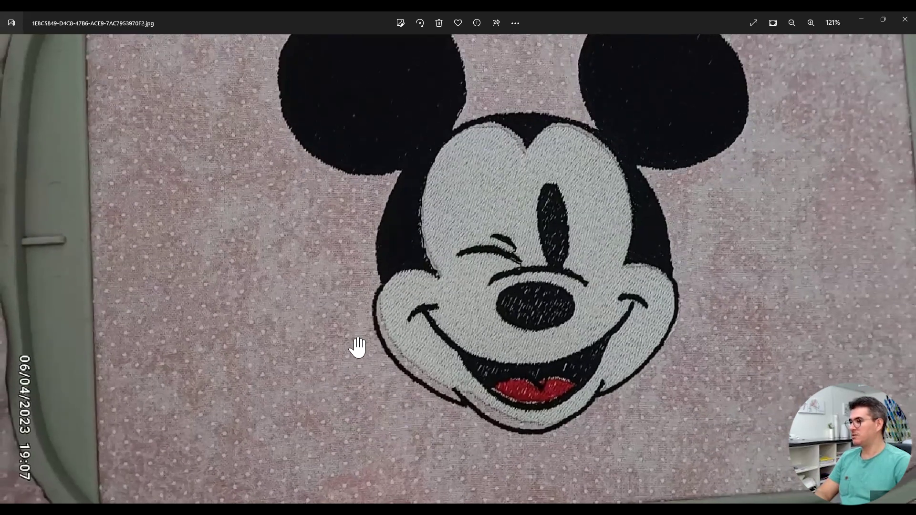
{"action": "scroll", "coordinate": [363, 351], "scroll_direction": "up", "scroll_amount": 3}
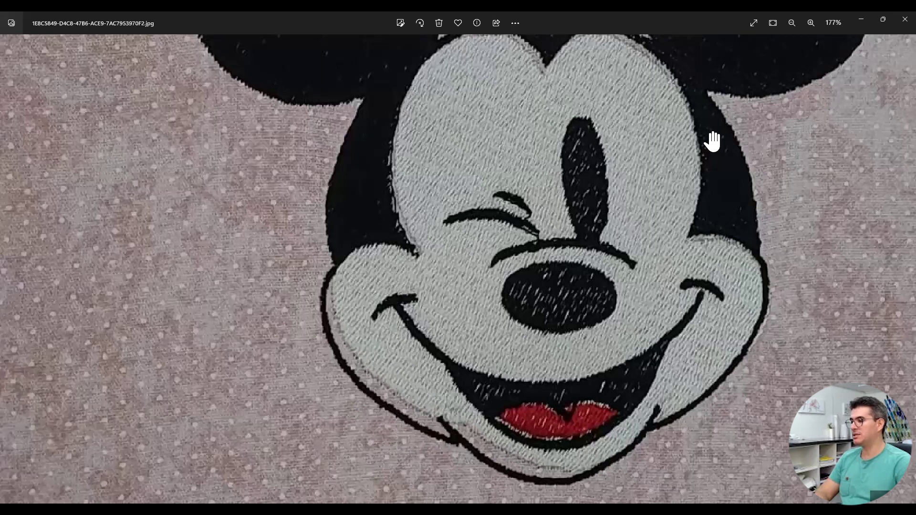
{"action": "scroll", "coordinate": [459, 207], "scroll_direction": "up", "scroll_amount": 1}
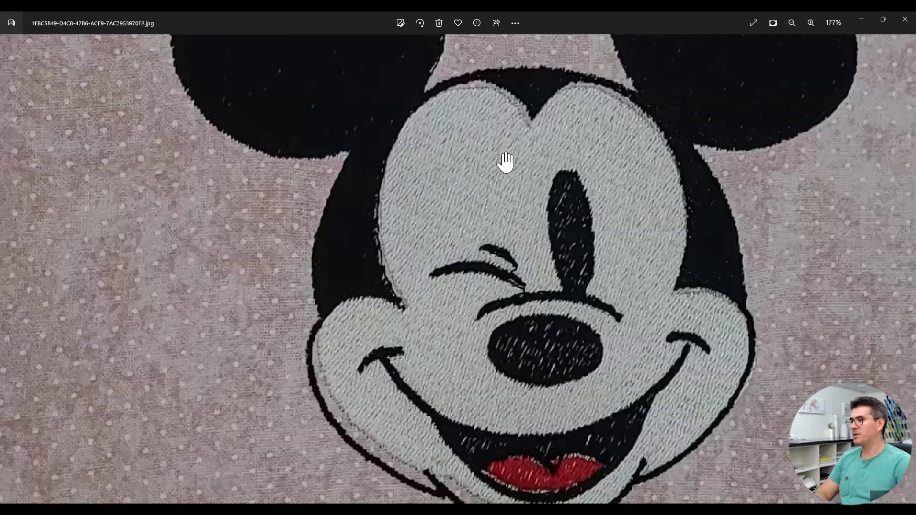
{"action": "scroll", "coordinate": [505, 163], "scroll_direction": "up", "scroll_amount": 1}
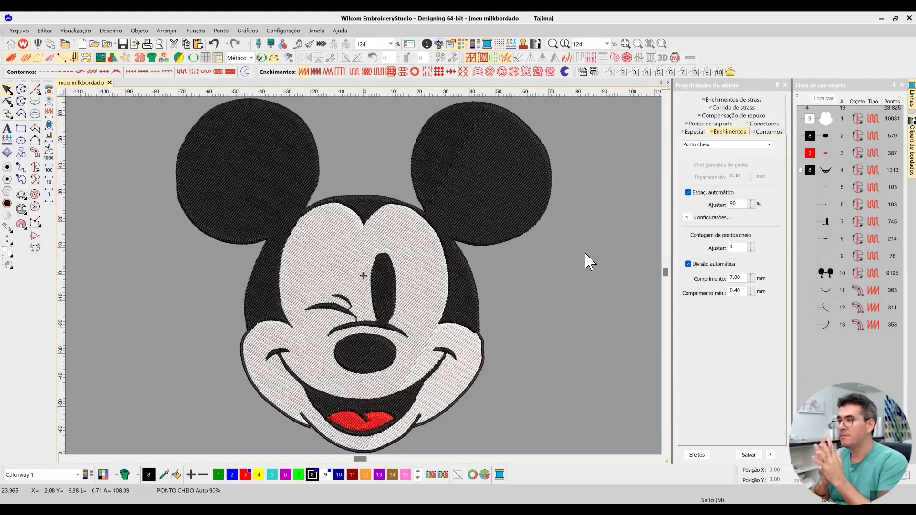
Step: In Wilcom EmbroideryStudio, collapse the black colour group and inspect the white face fill along the left cheek outline
{"action": "left_click", "coordinate": [797, 96]}
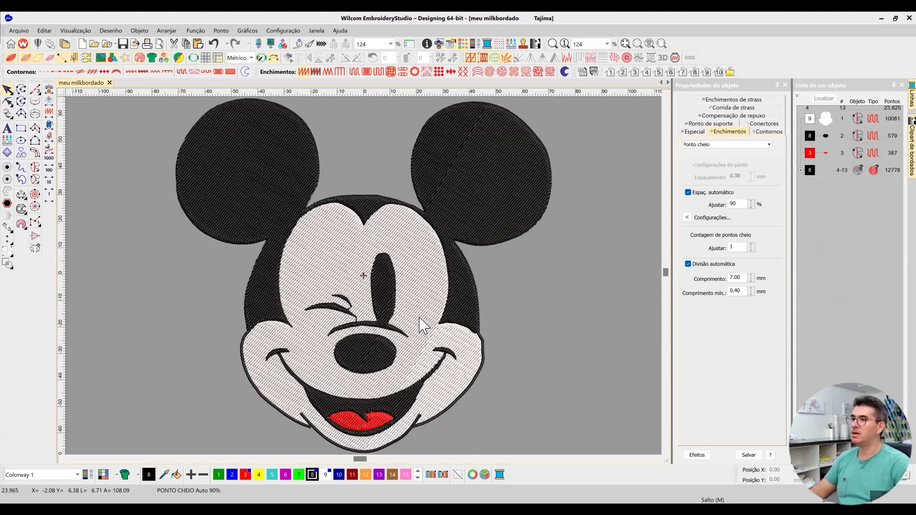
{"action": "scroll", "coordinate": [372, 278], "scroll_direction": "up", "scroll_amount": 2}
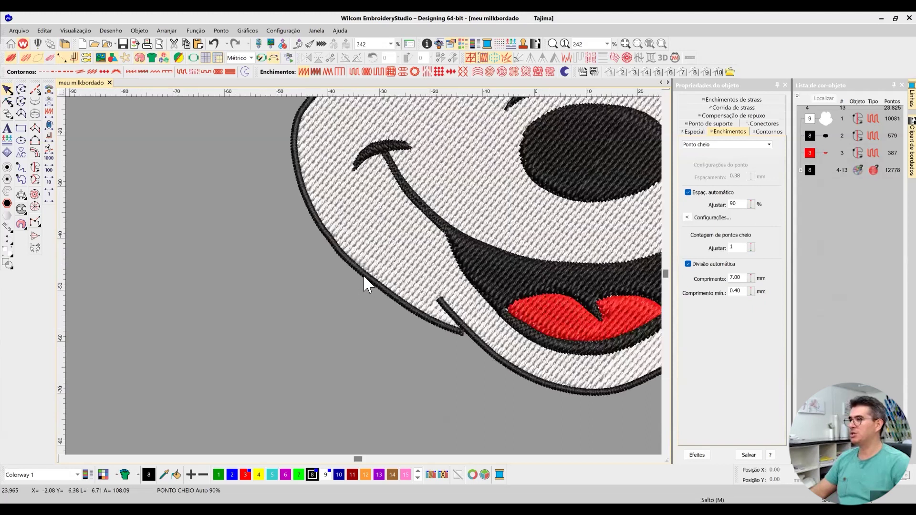
{"action": "scroll", "coordinate": [365, 282], "scroll_direction": "right", "scroll_amount": 2}
{"action": "scroll", "coordinate": [317, 282], "scroll_direction": "up", "scroll_amount": 1}
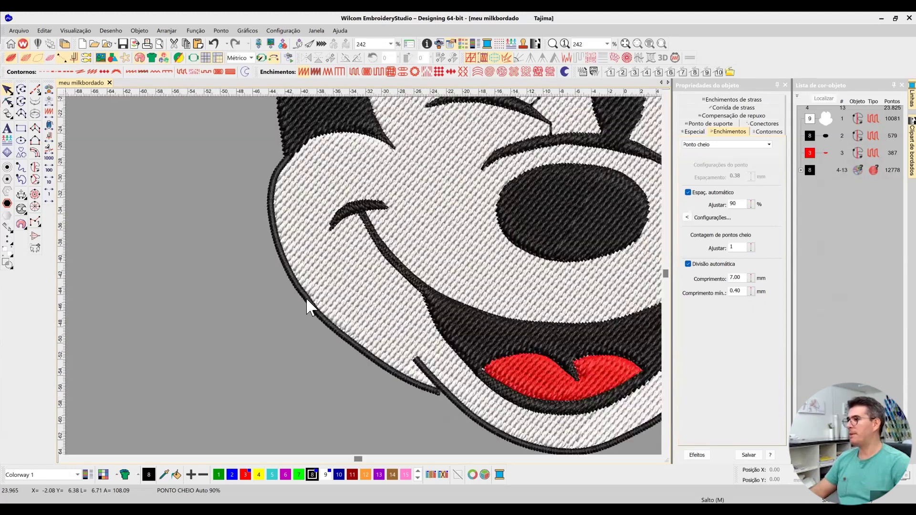
{"action": "scroll", "coordinate": [325, 281], "scroll_direction": "up", "scroll_amount": 1}
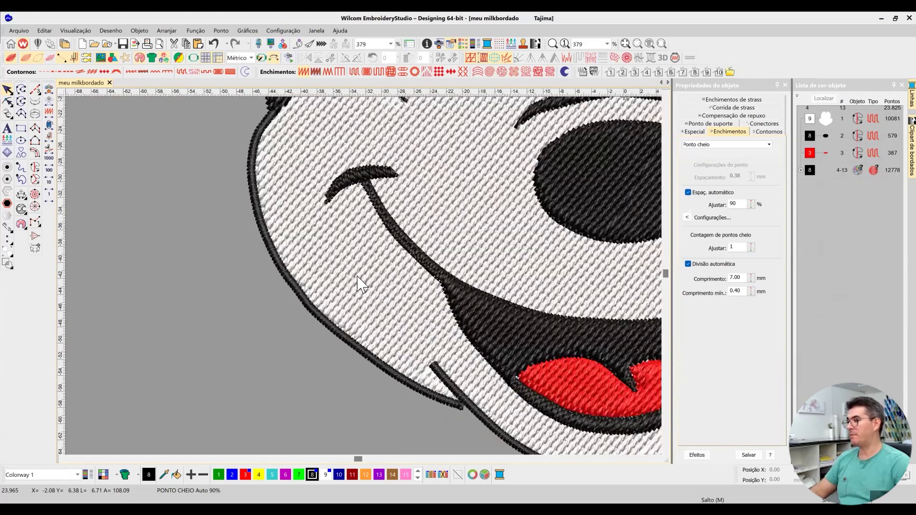
{"action": "left_click", "coordinate": [330, 324]}
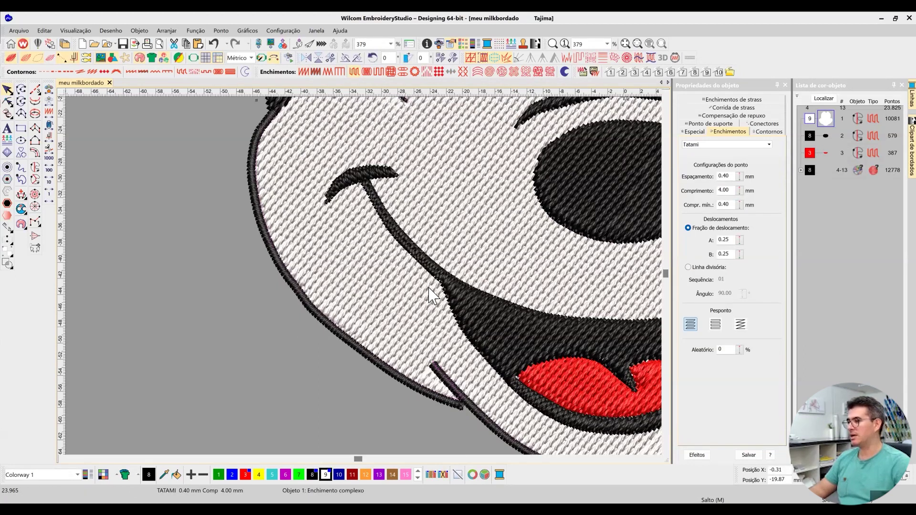
{"action": "scroll", "coordinate": [468, 194], "scroll_direction": "down", "scroll_amount": 2}
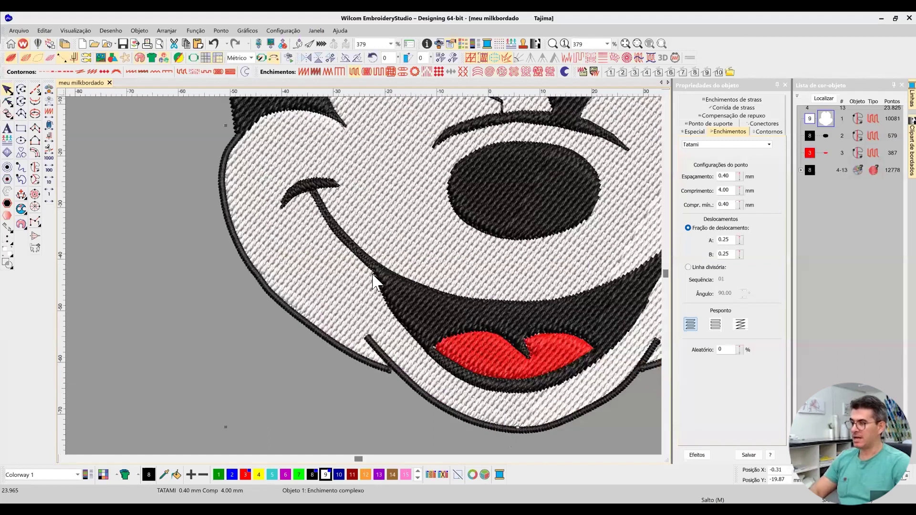
{"action": "left_click", "coordinate": [520, 233]}
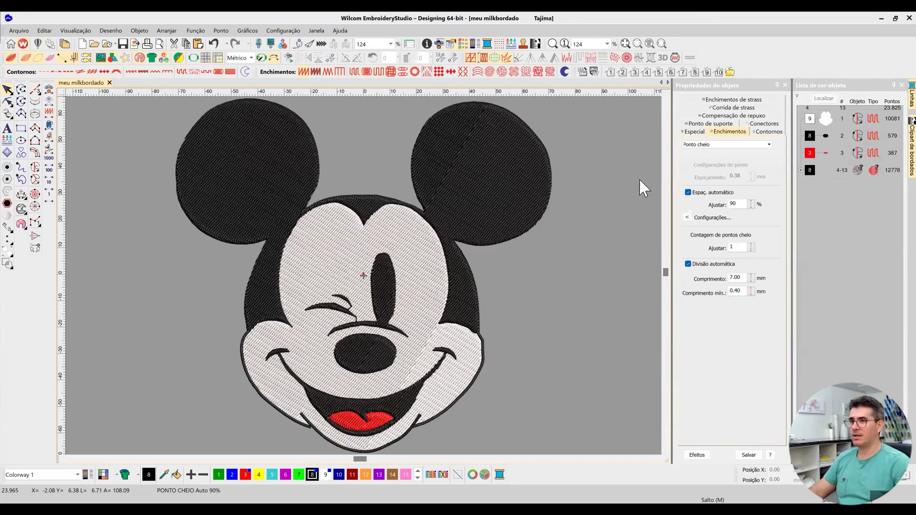
Step: Show only the white face fill to view its stitching on its own, and clear the selection
{"action": "key", "text": "ctrl+a"}
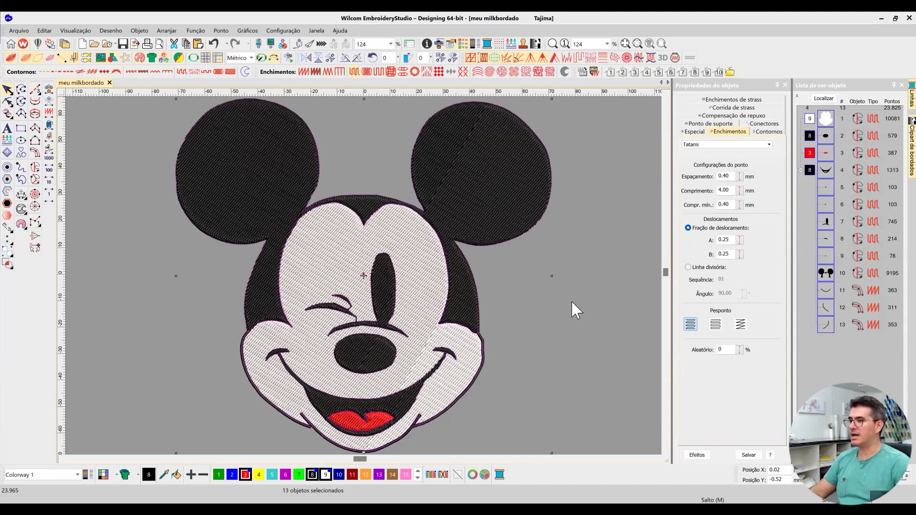
{"action": "left_click", "coordinate": [424, 274]}
{"action": "key", "text": "shift+d"}
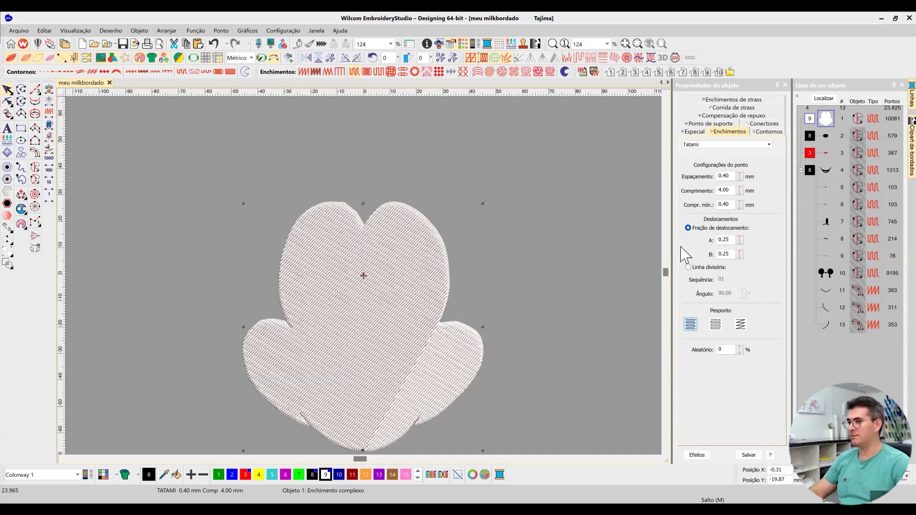
{"action": "left_click", "coordinate": [595, 234]}
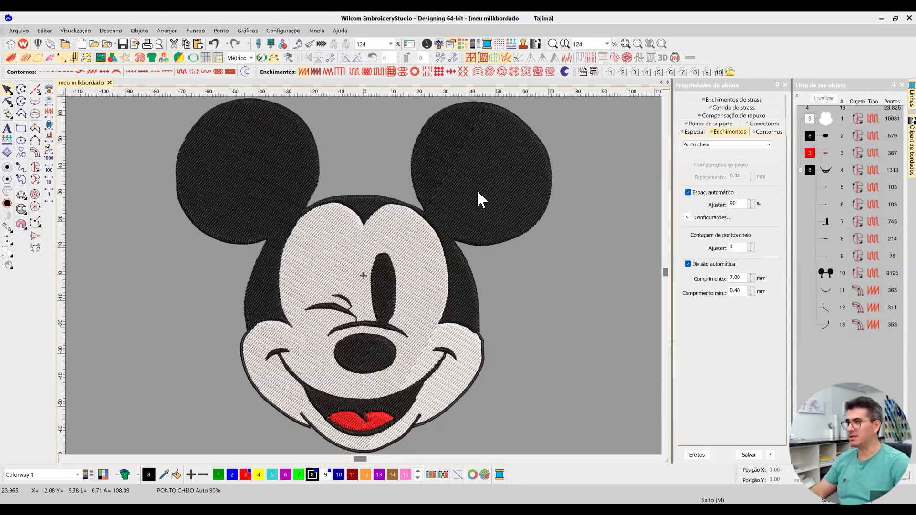
Step: Isolate the black ears and head fill to view its shape, and bring back the full design with that fill selected
{"action": "left_click", "coordinate": [477, 190]}
{"action": "key", "text": "shift+h"}
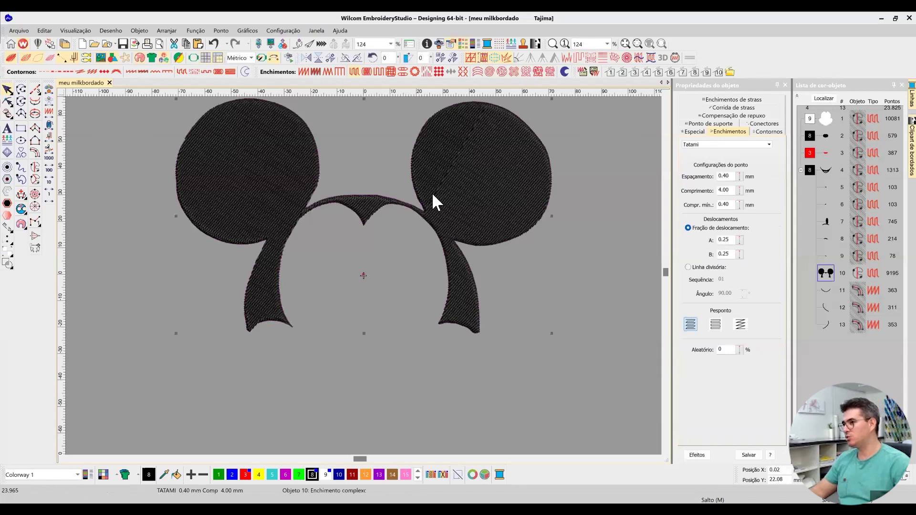
{"action": "left_click", "coordinate": [562, 266]}
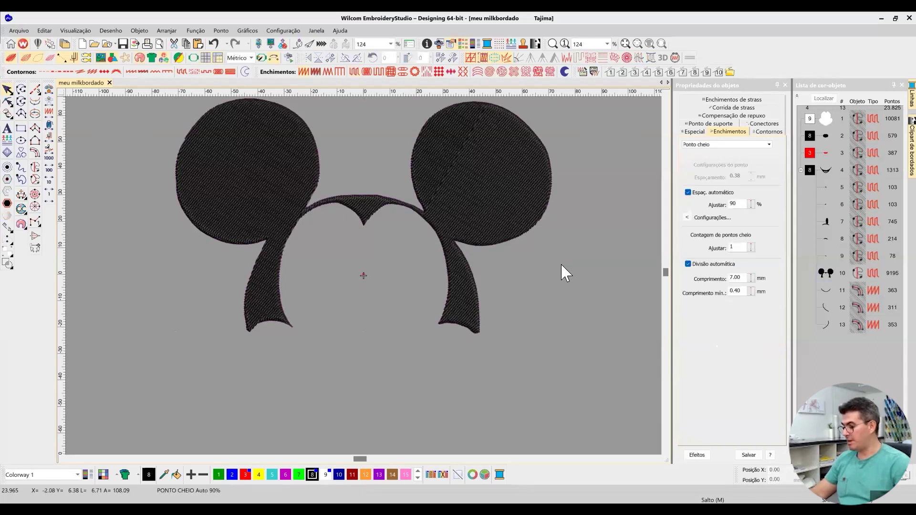
{"action": "left_click", "coordinate": [489, 176]}
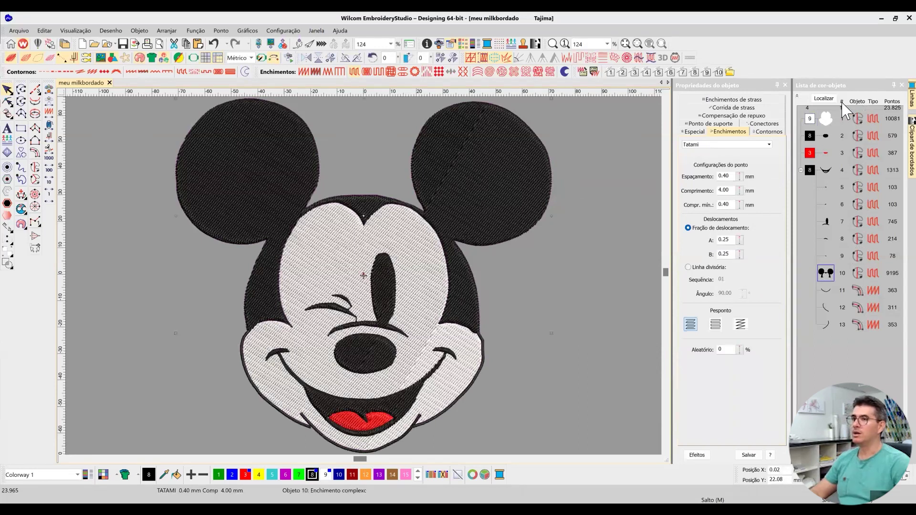
Step: Locate the selected black ears and head fill in the design several times from the colour-object list
{"action": "left_click", "coordinate": [826, 101]}
{"action": "left_click", "coordinate": [825, 100]}
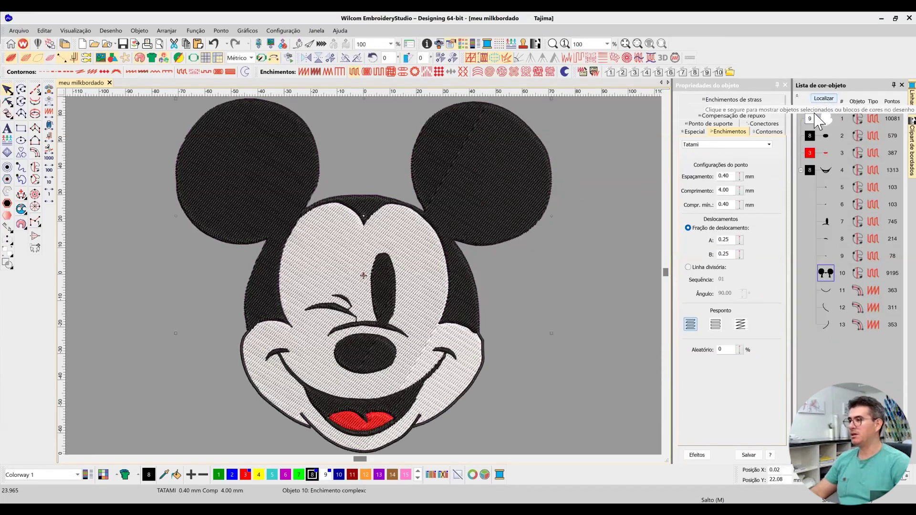
{"action": "left_click", "coordinate": [824, 101]}
{"action": "left_click", "coordinate": [824, 100]}
Step: Check the stitch angle setting of the black ears and head fill and display its angle line with Reshape
{"action": "left_click", "coordinate": [725, 190]}
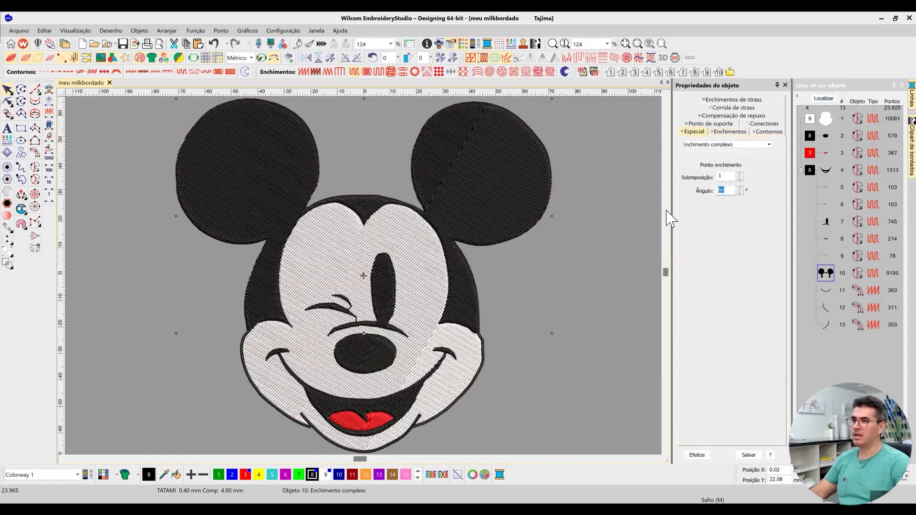
{"action": "left_click", "coordinate": [7, 101]}
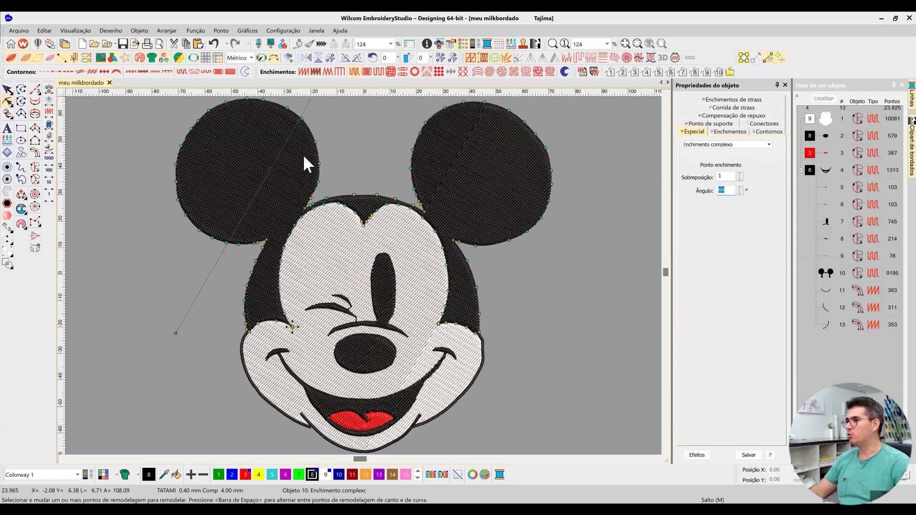
{"action": "left_click", "coordinate": [8, 90]}
Step: Select the white face fill, locate it in the design from the colour-object list, and deselect it
{"action": "left_click", "coordinate": [356, 264]}
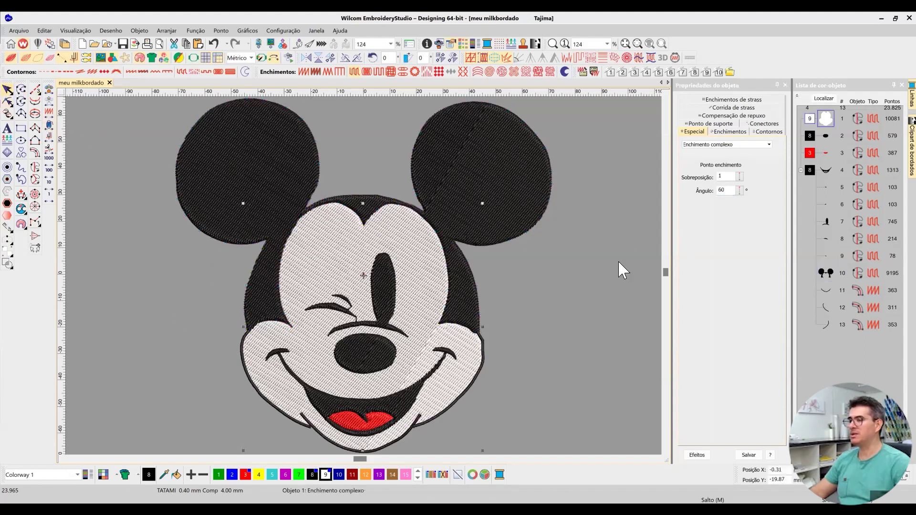
{"action": "left_click", "coordinate": [823, 99]}
{"action": "left_click", "coordinate": [824, 99]}
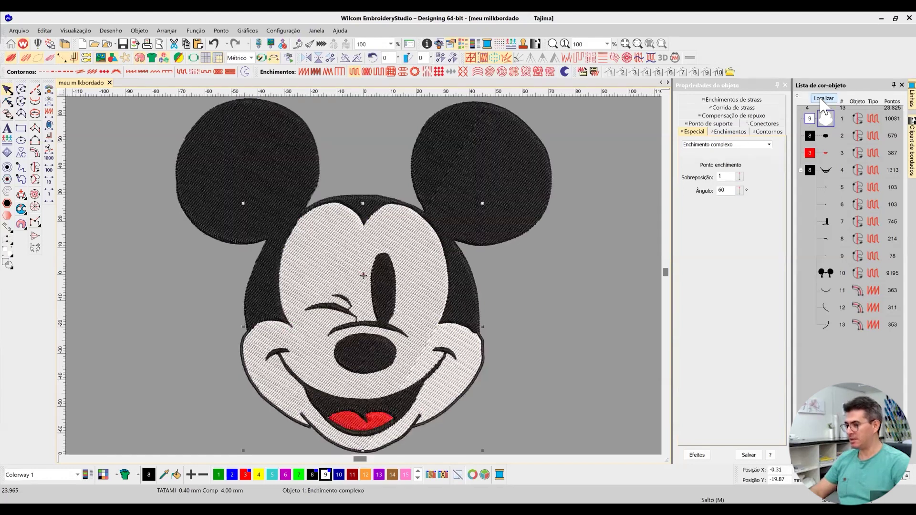
{"action": "left_click", "coordinate": [552, 251]}
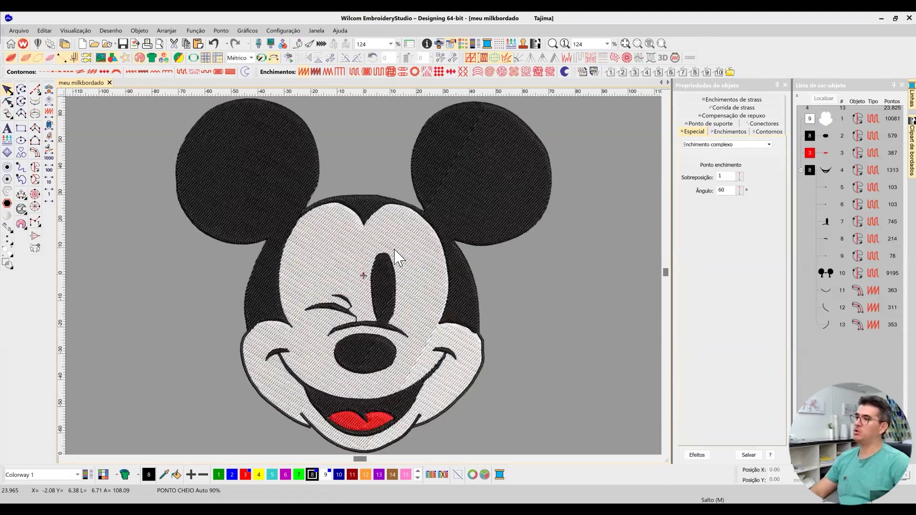
Step: Select the white face fill and the black ears and head fill in turn to compare their stitch directions
{"action": "left_click", "coordinate": [398, 248]}
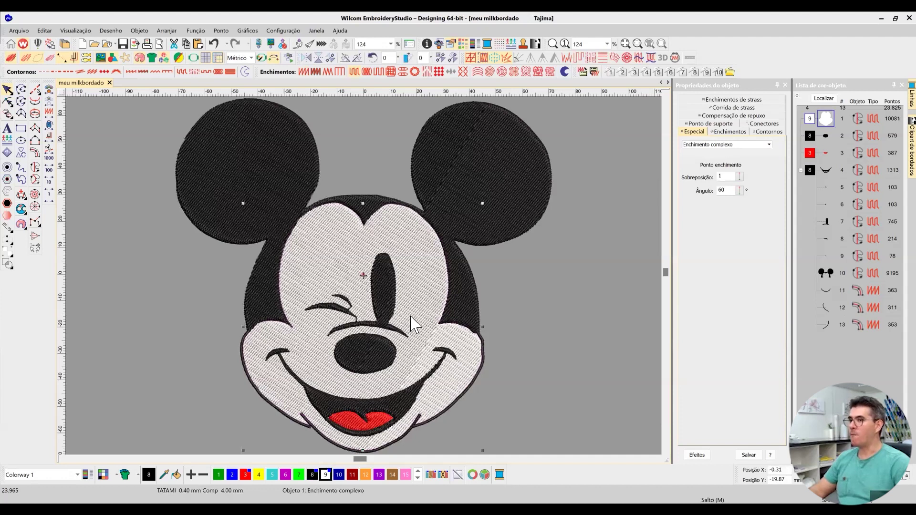
{"action": "left_click", "coordinate": [468, 240]}
{"action": "left_click", "coordinate": [410, 249]}
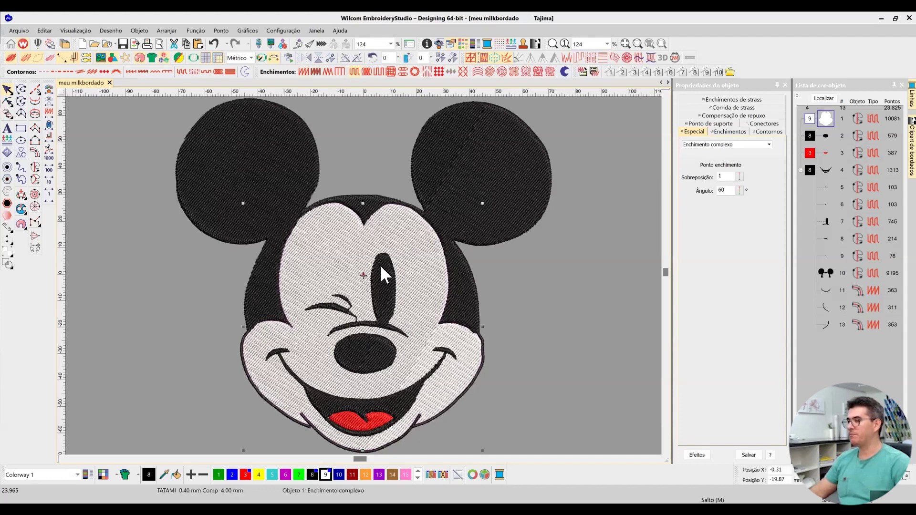
{"action": "left_click", "coordinate": [797, 95]}
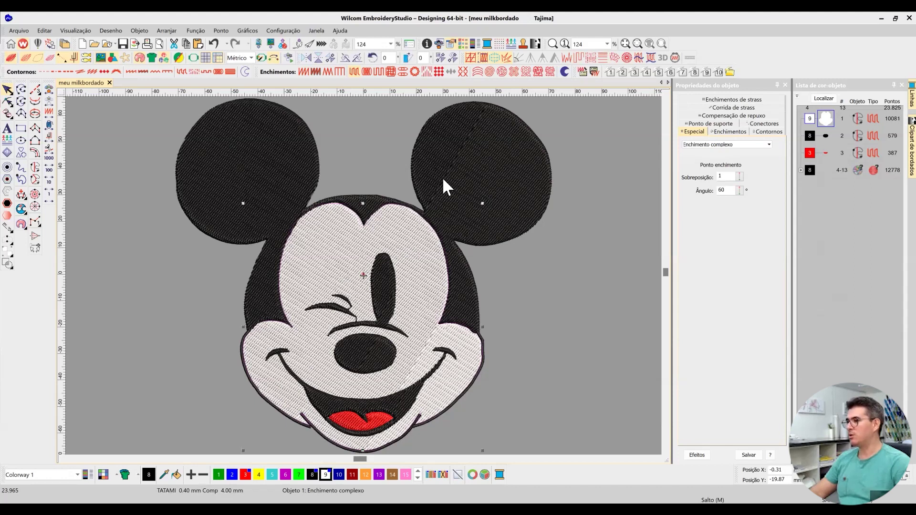
{"action": "left_click", "coordinate": [461, 170]}
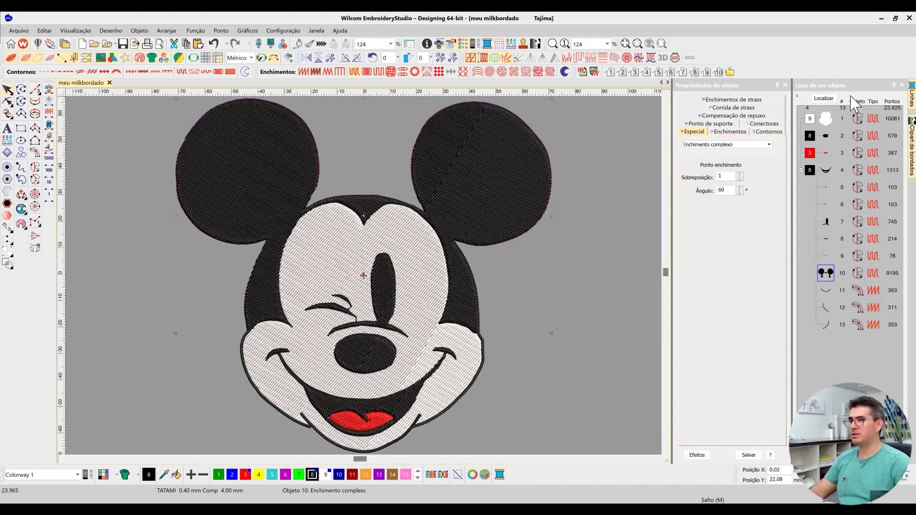
Step: Set the stitch angle of the white face fill to 0°
{"action": "left_click", "coordinate": [412, 252]}
{"action": "double_click", "coordinate": [726, 190]}
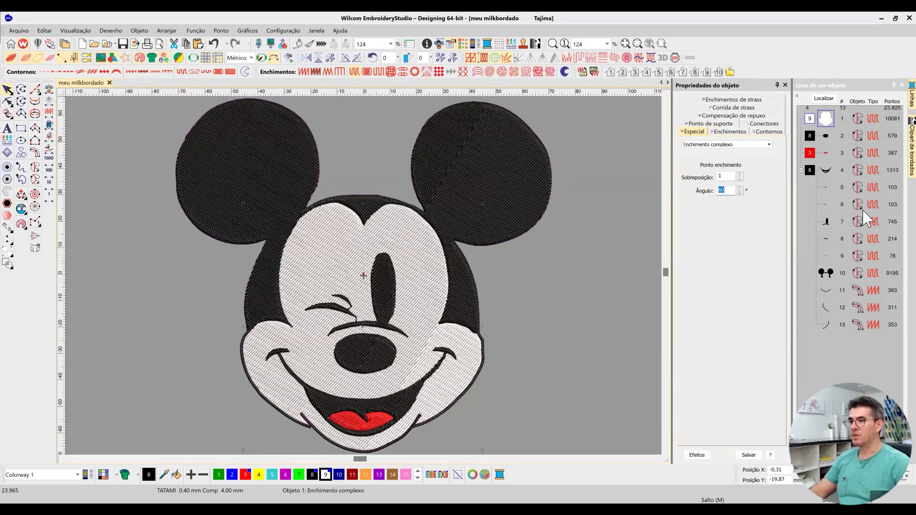
{"action": "type", "text": "0"}
{"action": "key", "text": "Return"}
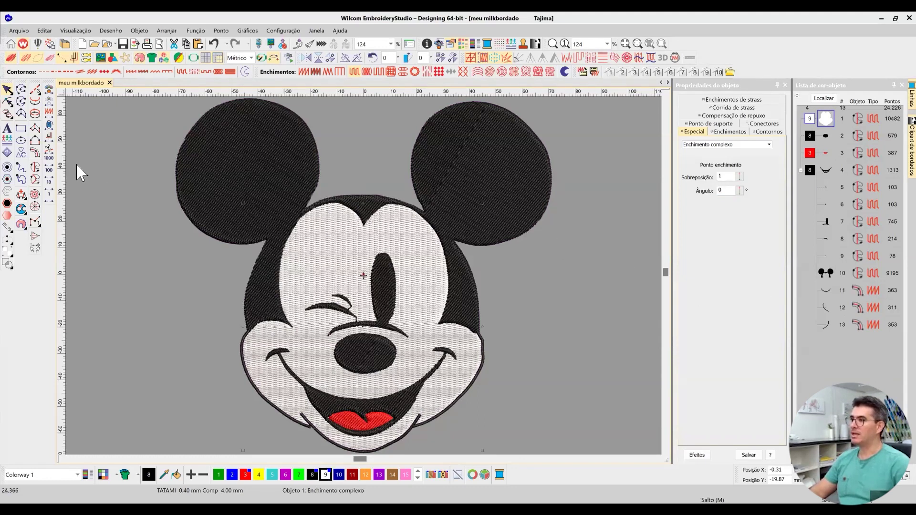
Step: Tilt the white face fill's angle line slightly with Reshape to give a 1° stitch angle
{"action": "left_click", "coordinate": [8, 102]}
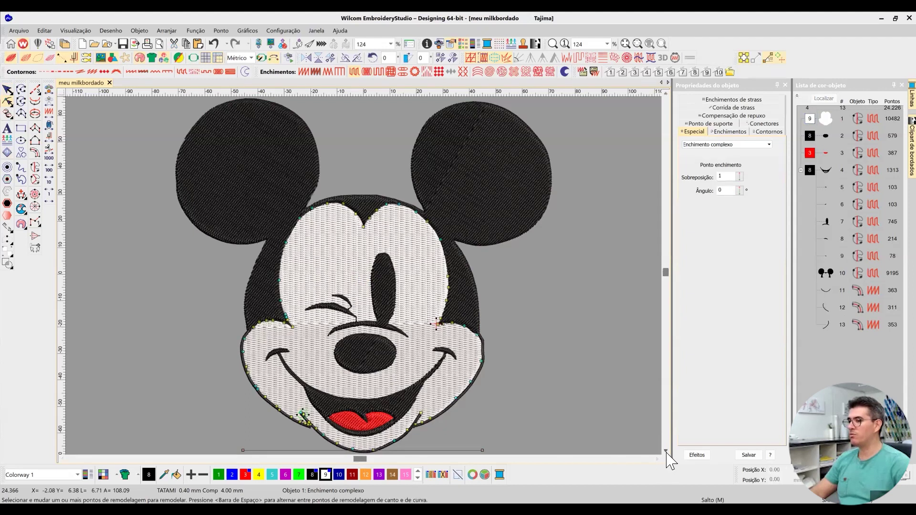
{"action": "scroll", "coordinate": [321, 374], "scroll_direction": "down", "scroll_amount": 3}
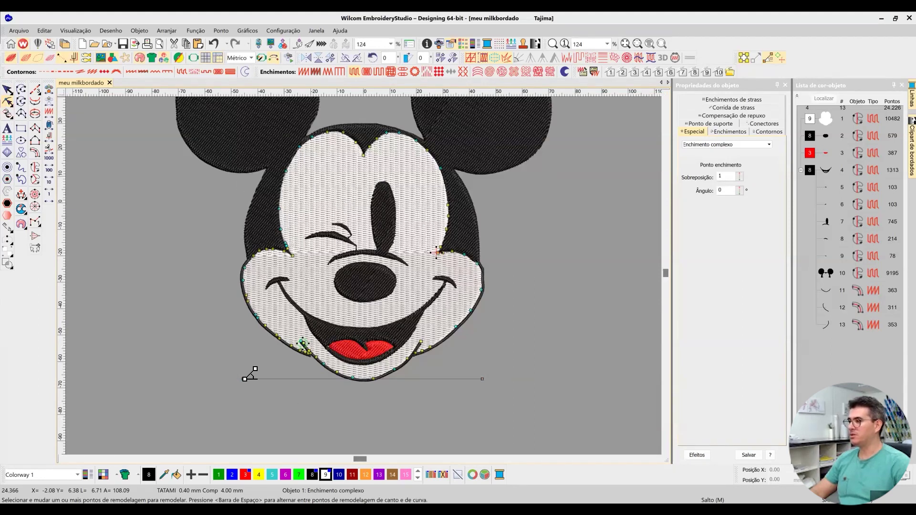
{"action": "left_click_drag", "start_coordinate": [245, 380], "coordinate": [240, 382]}
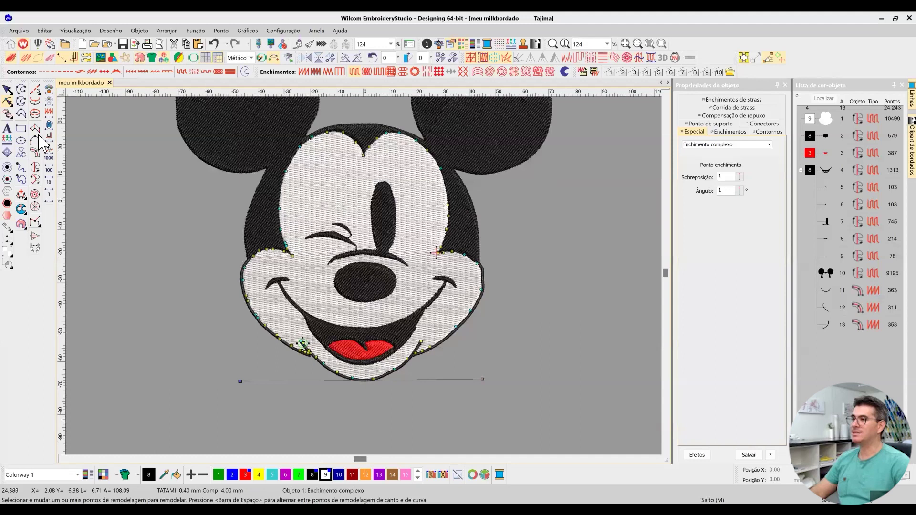
{"action": "left_click", "coordinate": [8, 91]}
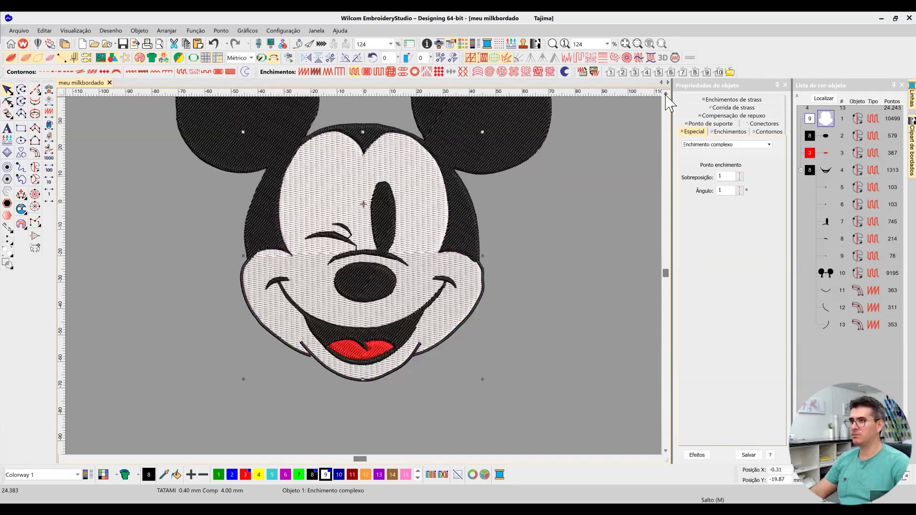
Step: Compare the stitch angle of the black ears and head fill with the white face fill's angle, and clear the selection
{"action": "scroll", "coordinate": [603, 196], "scroll_direction": "up", "scroll_amount": 3}
{"action": "left_click", "coordinate": [470, 219]}
{"action": "left_click", "coordinate": [423, 262]}
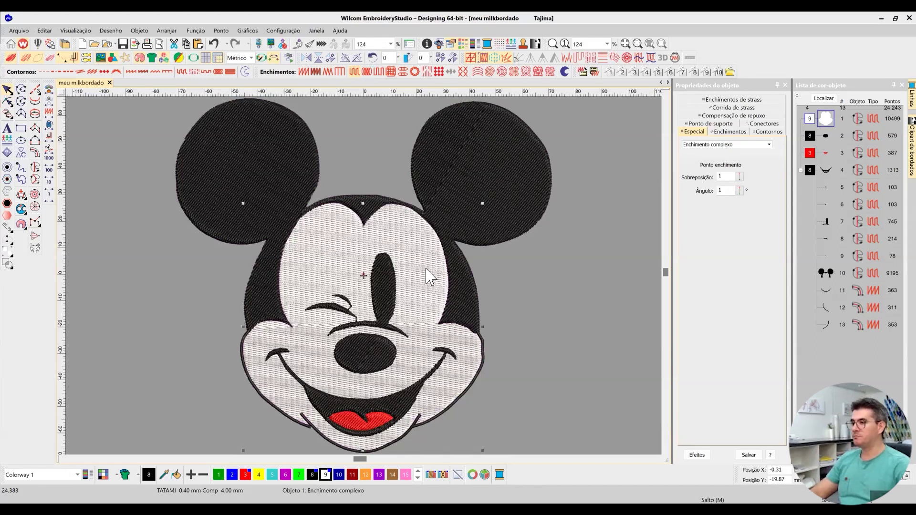
{"action": "left_click", "coordinate": [514, 272]}
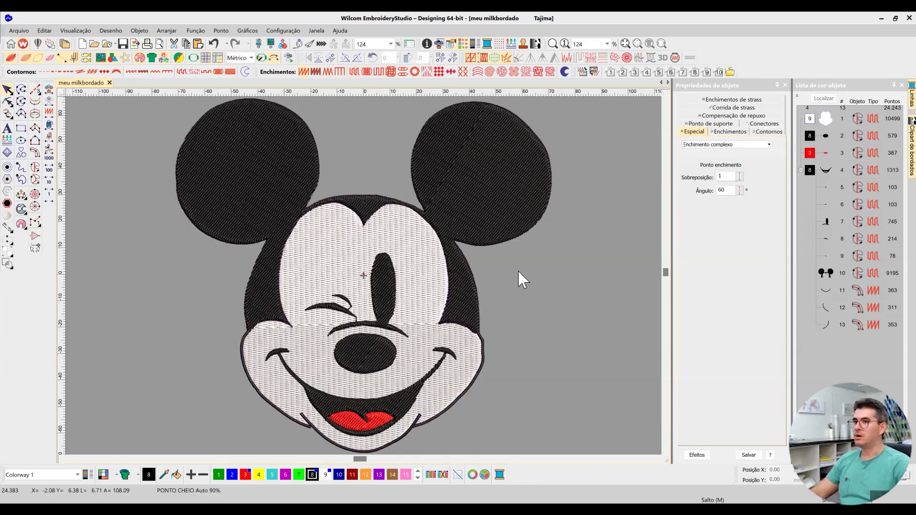
{"action": "left_click", "coordinate": [468, 217]}
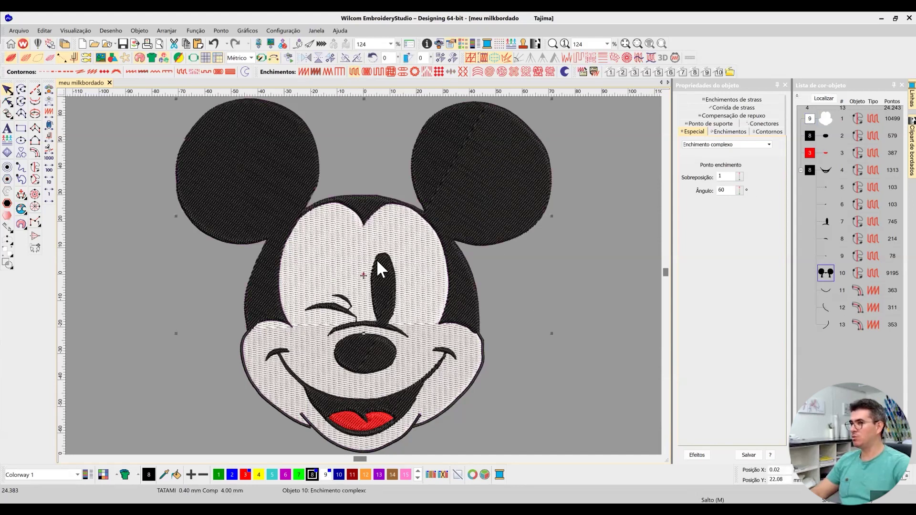
{"action": "left_click", "coordinate": [403, 245]}
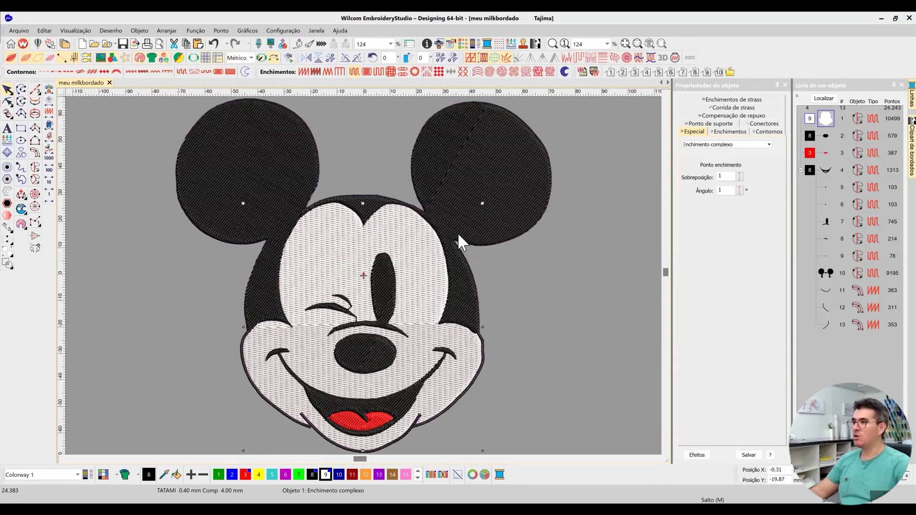
{"action": "left_click", "coordinate": [516, 299]}
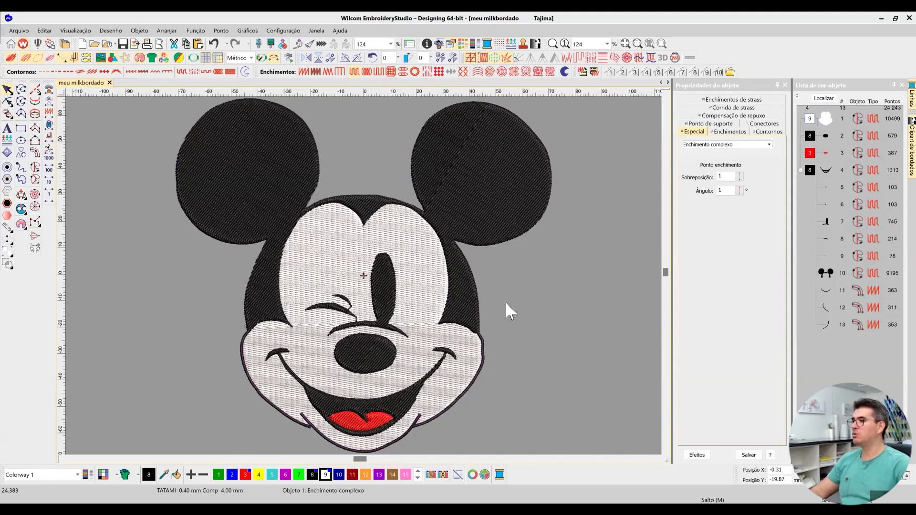
Step: Select the black ears and head fill, locate the white face fill from the colour-object list, and deselect it
{"action": "left_click", "coordinate": [486, 139]}
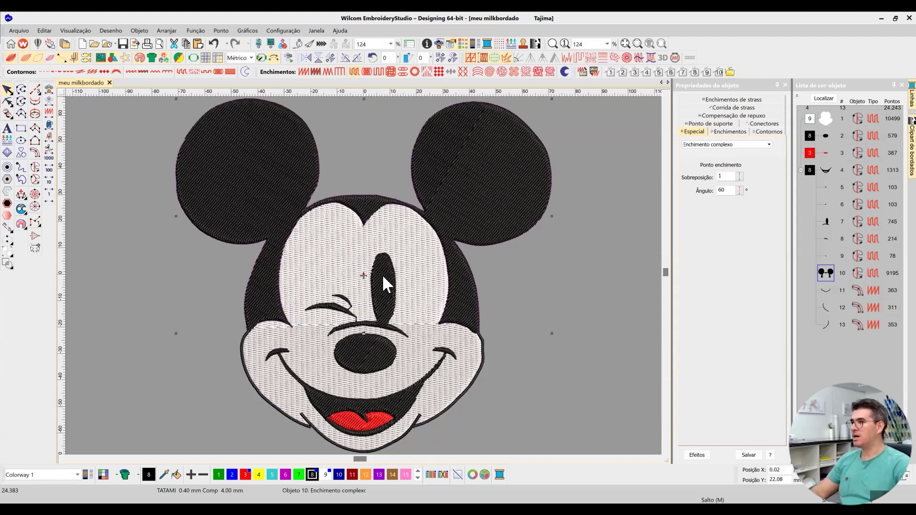
{"action": "left_click", "coordinate": [824, 115]}
{"action": "left_click", "coordinate": [823, 99]}
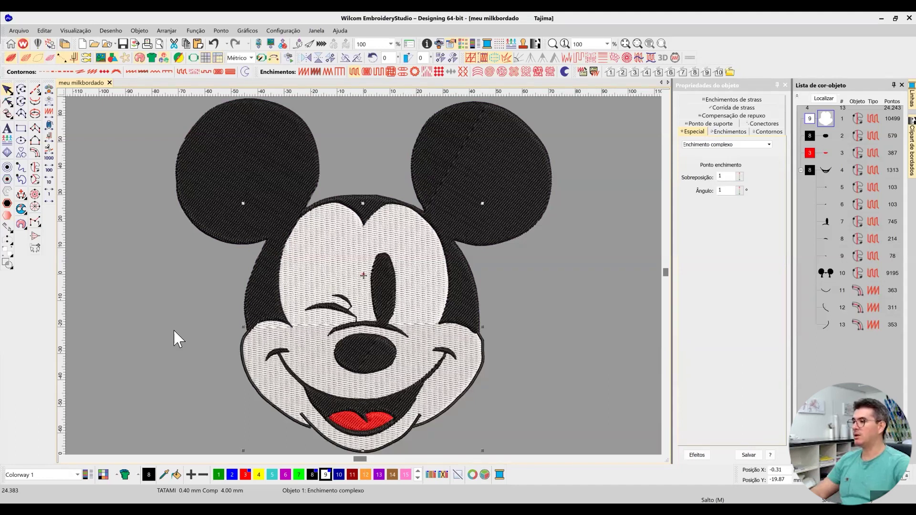
{"action": "left_click", "coordinate": [544, 299]}
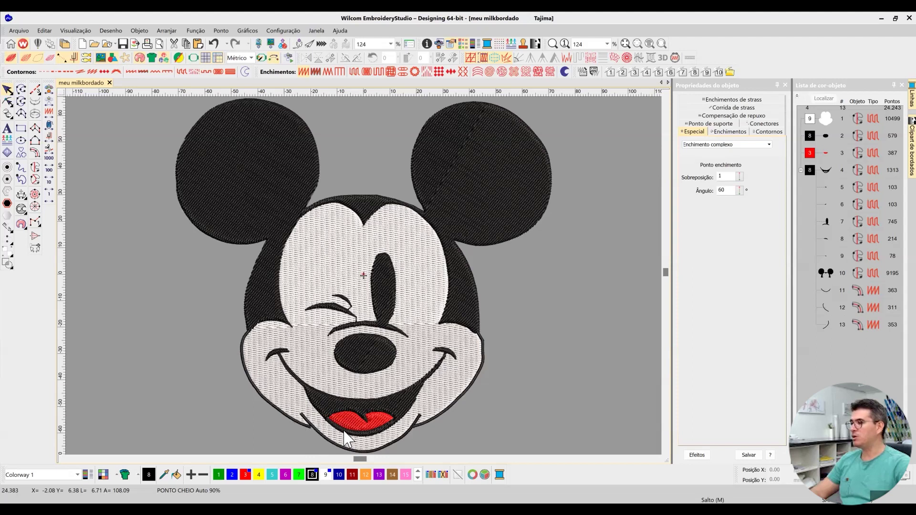
Step: Examine the stitch directions of the black ears and head fill and the white face fill with TrueView switched off
{"action": "left_click", "coordinate": [489, 213]}
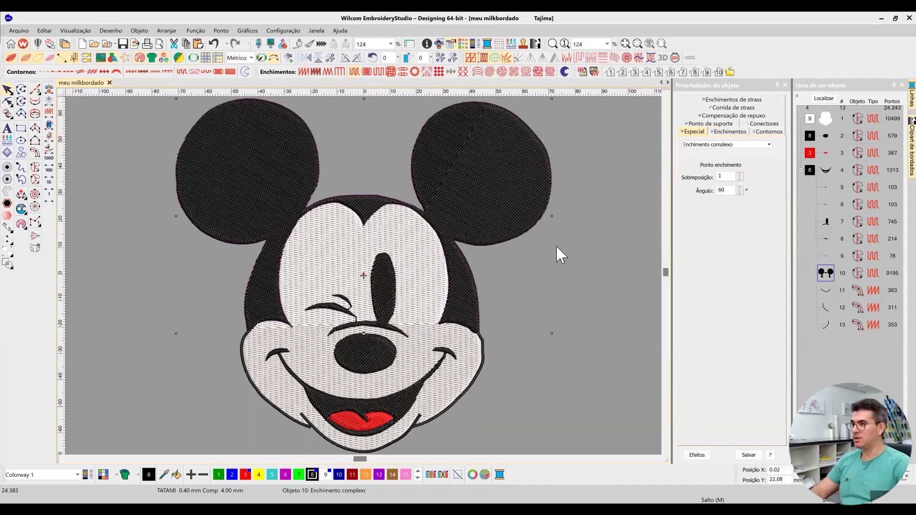
{"action": "left_click", "coordinate": [418, 271]}
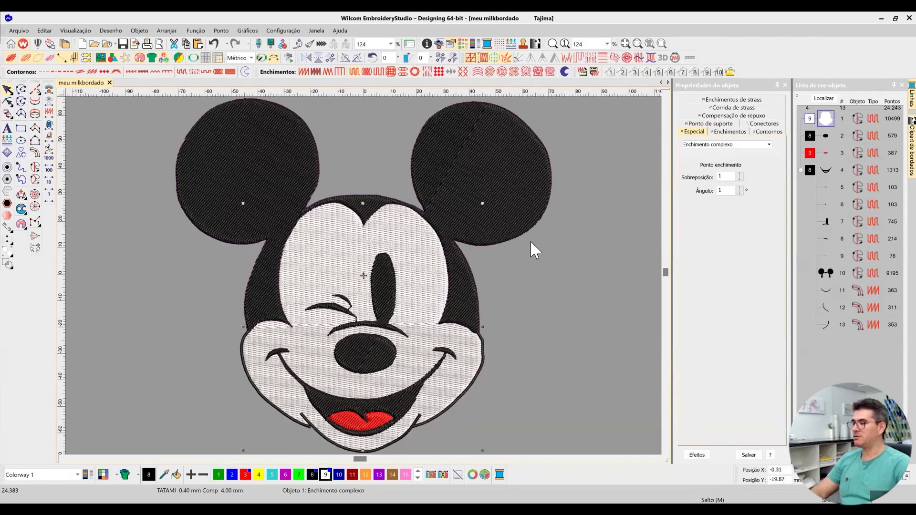
{"action": "left_click", "coordinate": [492, 197]}
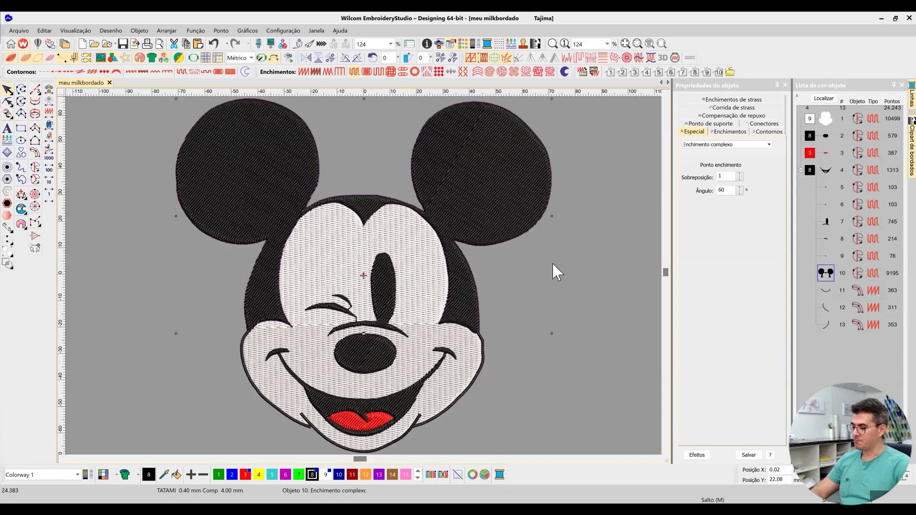
{"action": "key", "text": "t"}
{"action": "left_click", "coordinate": [432, 253]}
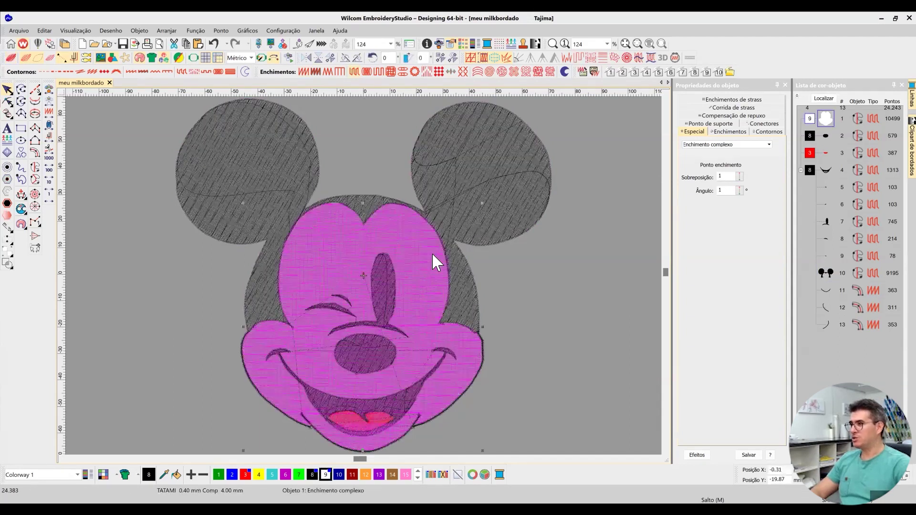
{"action": "left_click", "coordinate": [485, 215]}
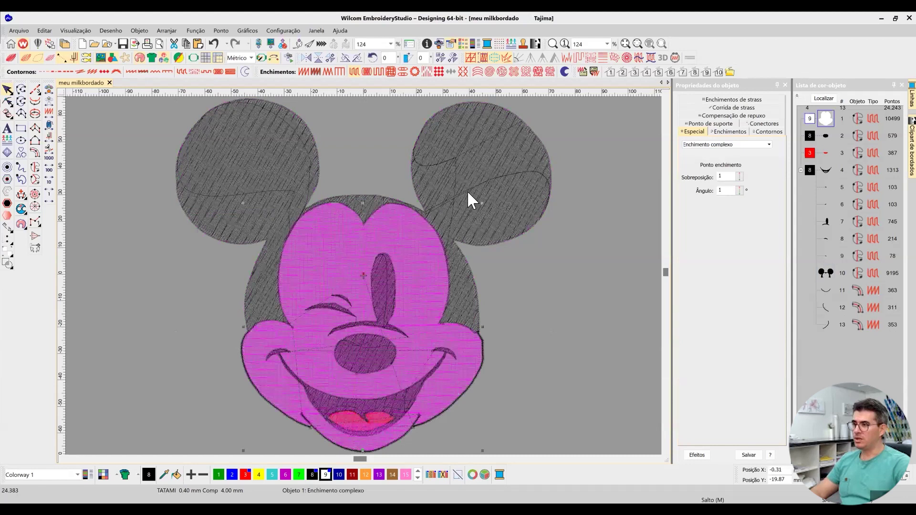
Step: Check the underlay and fill settings of the black ears and head fill, and locate the white face fill in the design
{"action": "left_click", "coordinate": [711, 124]}
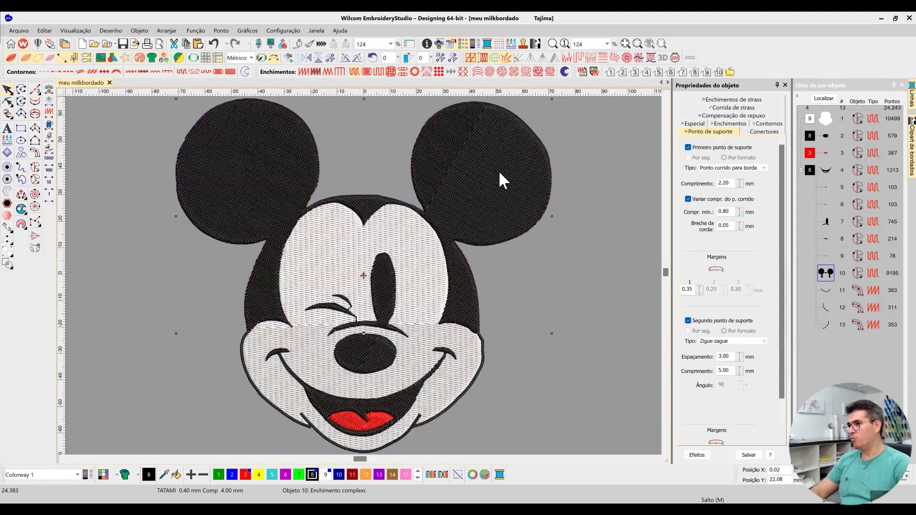
{"action": "left_click", "coordinate": [729, 124]}
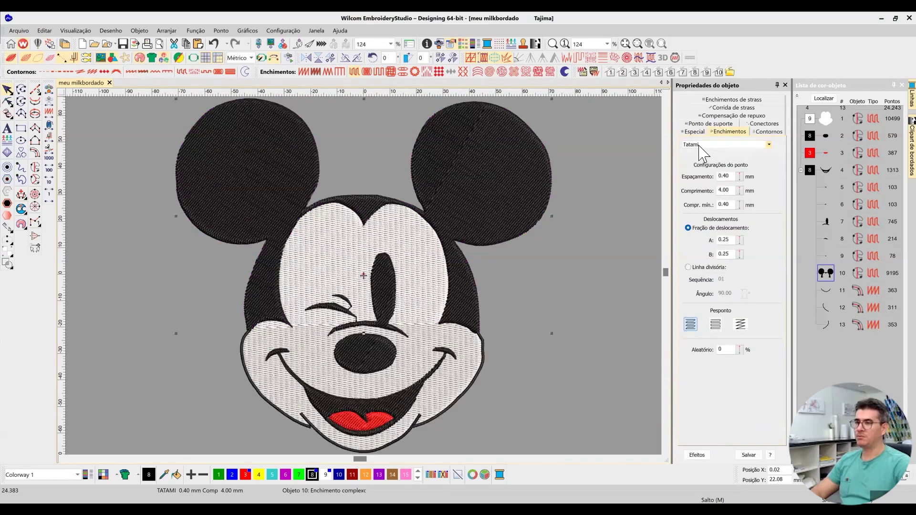
{"action": "left_click", "coordinate": [474, 170]}
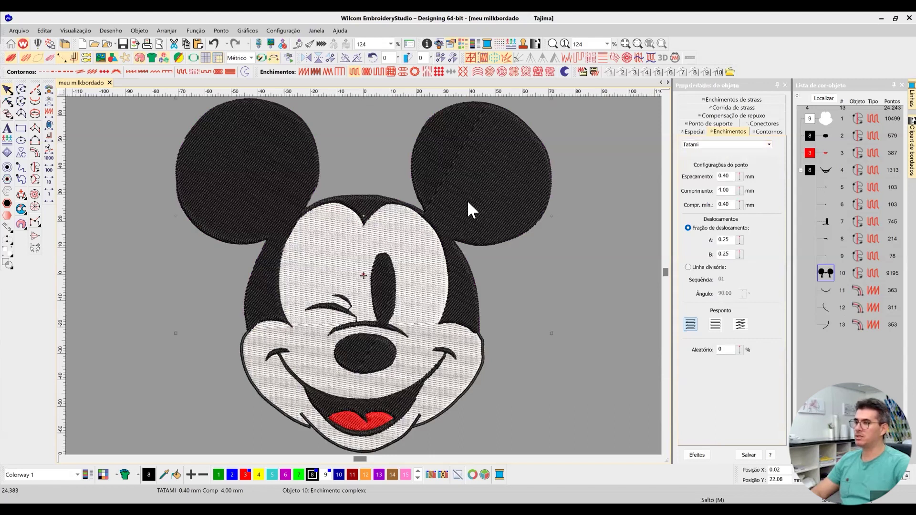
{"action": "left_click", "coordinate": [401, 238]}
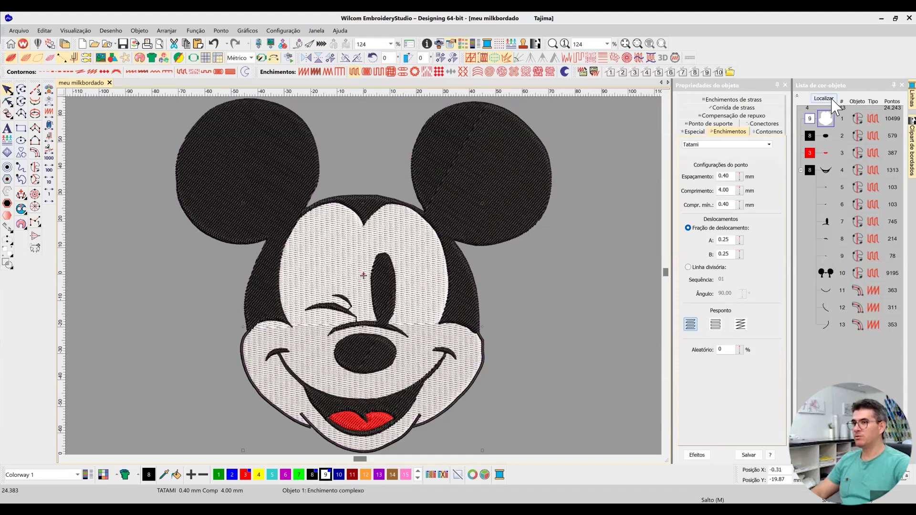
{"action": "left_click", "coordinate": [823, 117]}
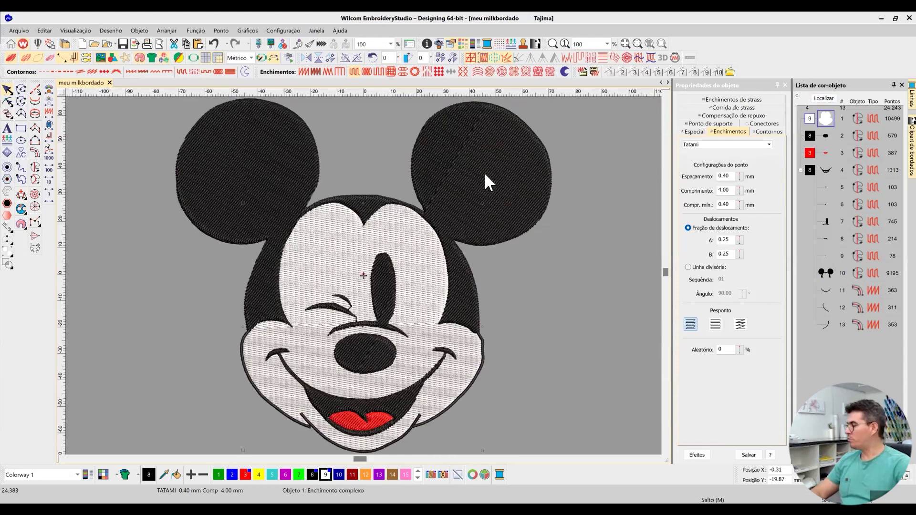
Step: Inspect the black ears and head fill's underlay settings, its stitches without TrueView, and its Tatami fill settings
{"action": "left_click", "coordinate": [485, 173]}
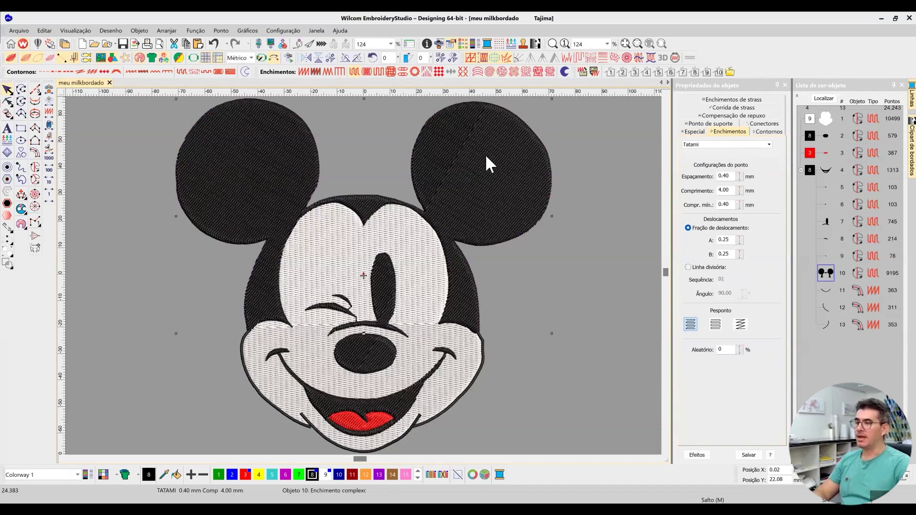
{"action": "left_click", "coordinate": [710, 124]}
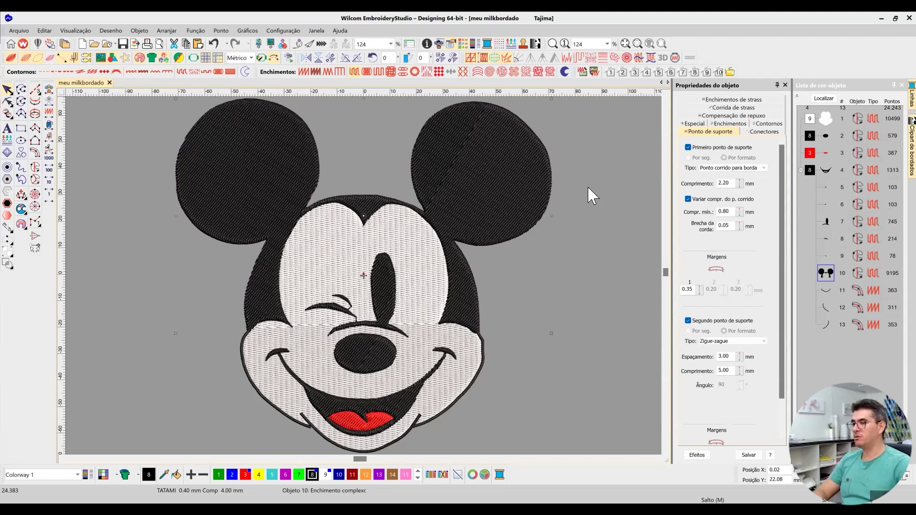
{"action": "left_click", "coordinate": [523, 181]}
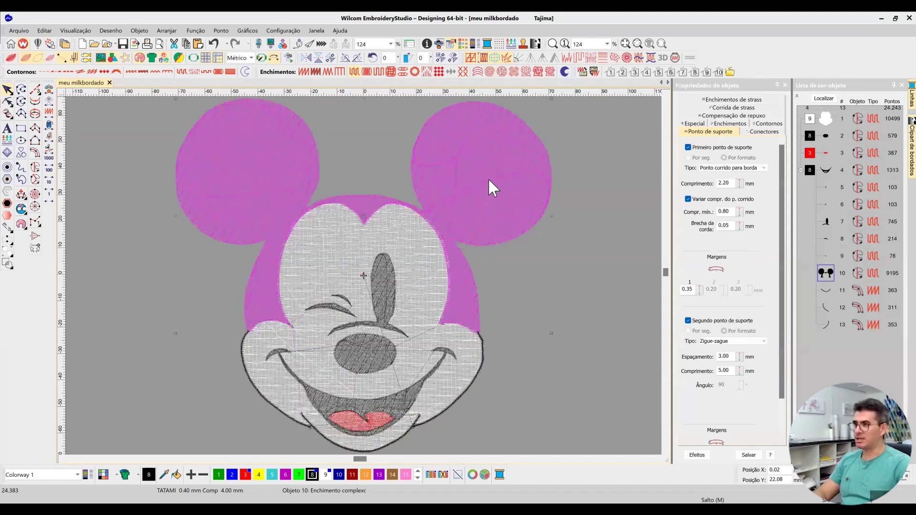
{"action": "left_click", "coordinate": [731, 124]}
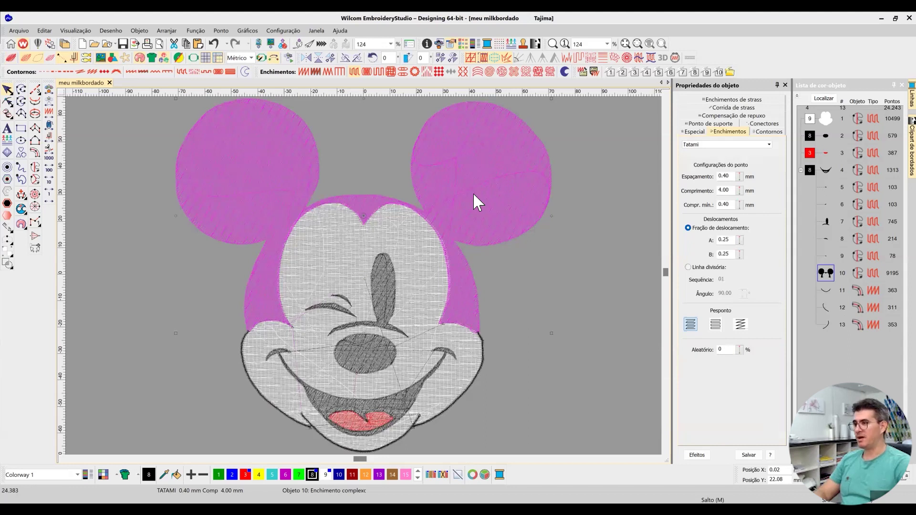
Step: Select the white face fill, return to the black ears and head fill without TrueView, and display its underlay settings
{"action": "left_click", "coordinate": [373, 258]}
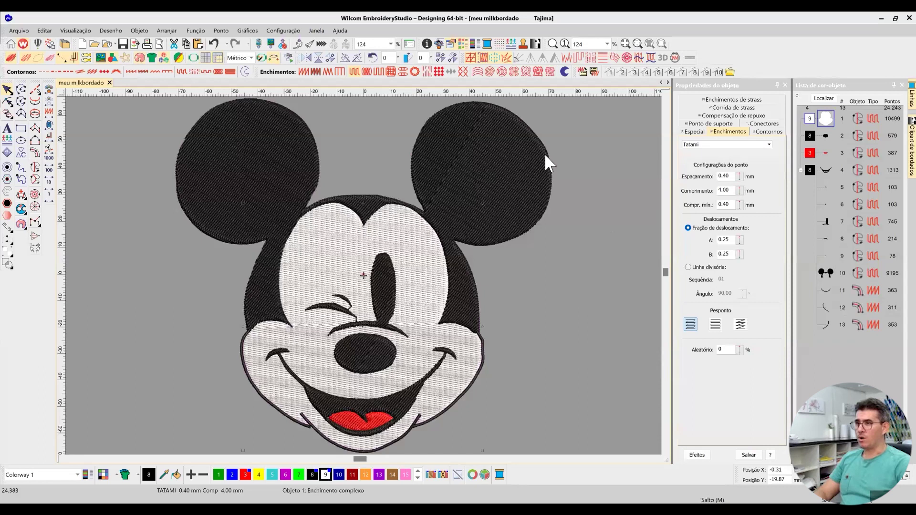
{"action": "left_click", "coordinate": [491, 155]}
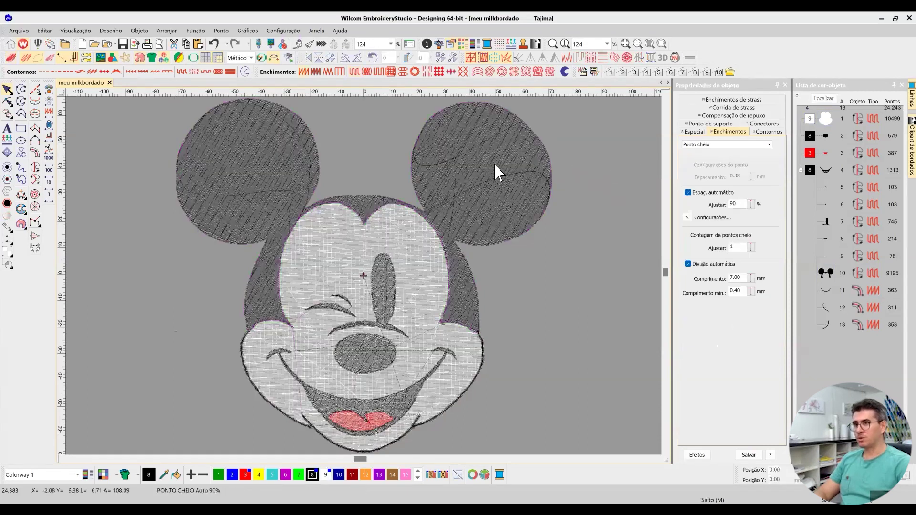
{"action": "left_click", "coordinate": [710, 125]}
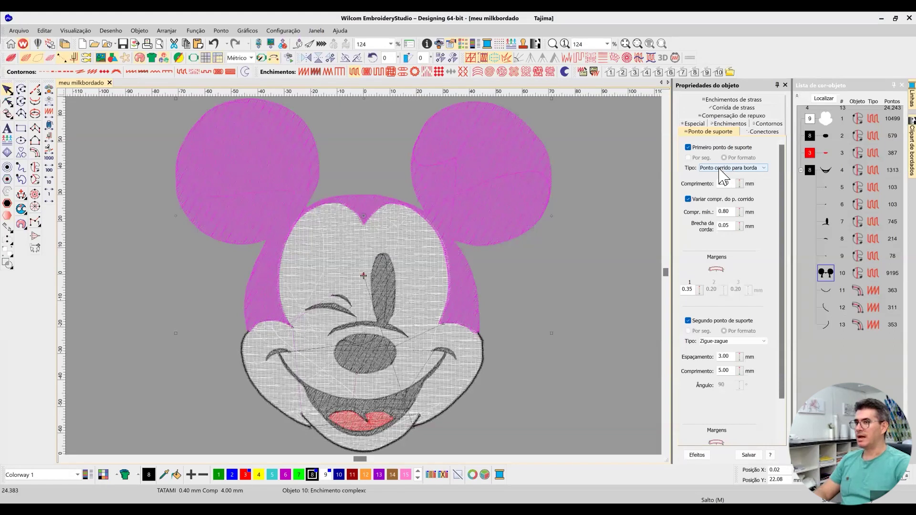
Step: Change the first underlay type of the black ears and head fill to Tatami duplo
{"action": "left_click", "coordinate": [720, 168]}
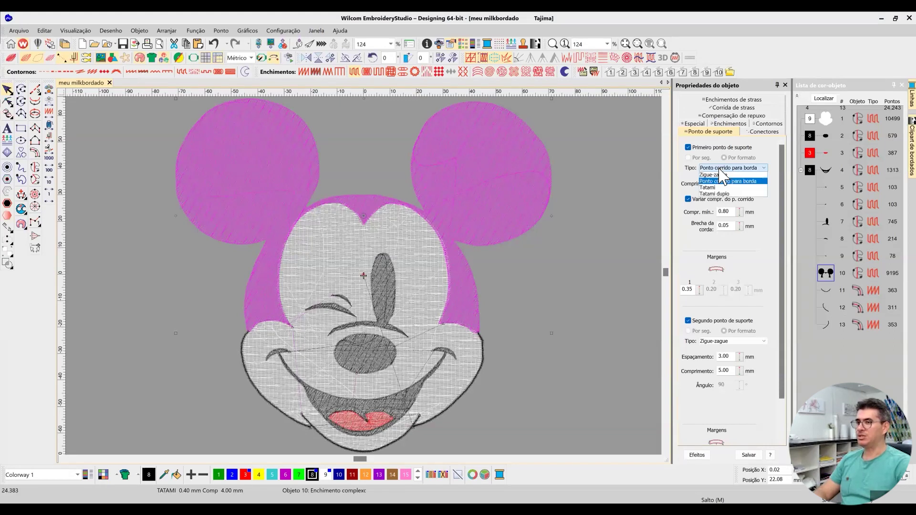
{"action": "left_click", "coordinate": [721, 194]}
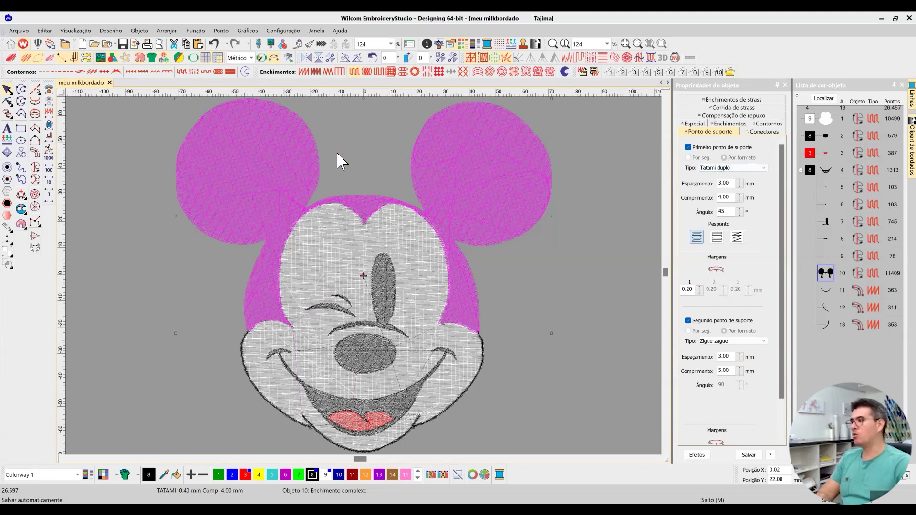
{"action": "left_click", "coordinate": [721, 169]}
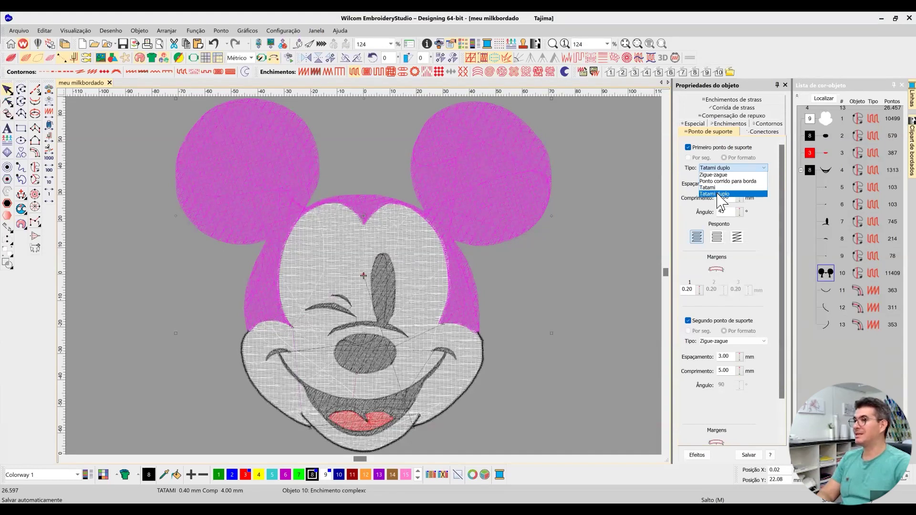
{"action": "left_click", "coordinate": [613, 186]}
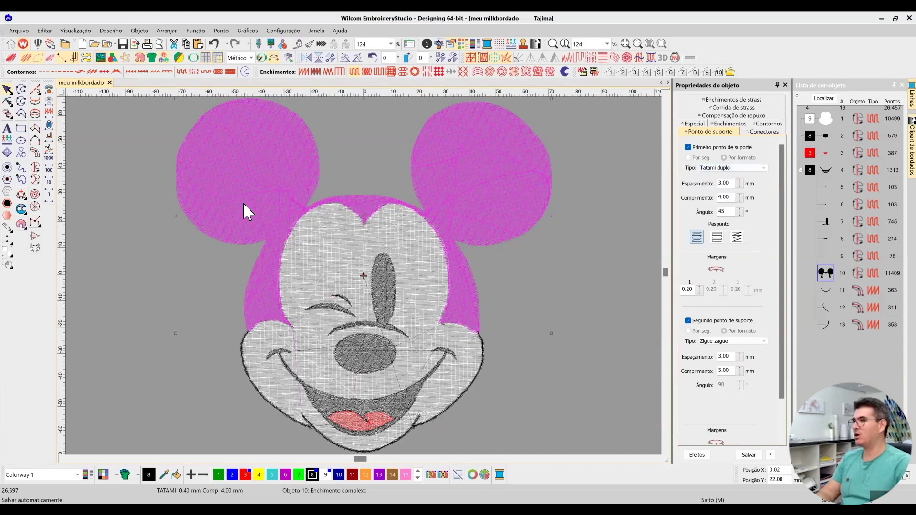
Step: Set the white face fill's first underlay to Tatami duplo and turn off its second underlay
{"action": "left_click", "coordinate": [111, 196]}
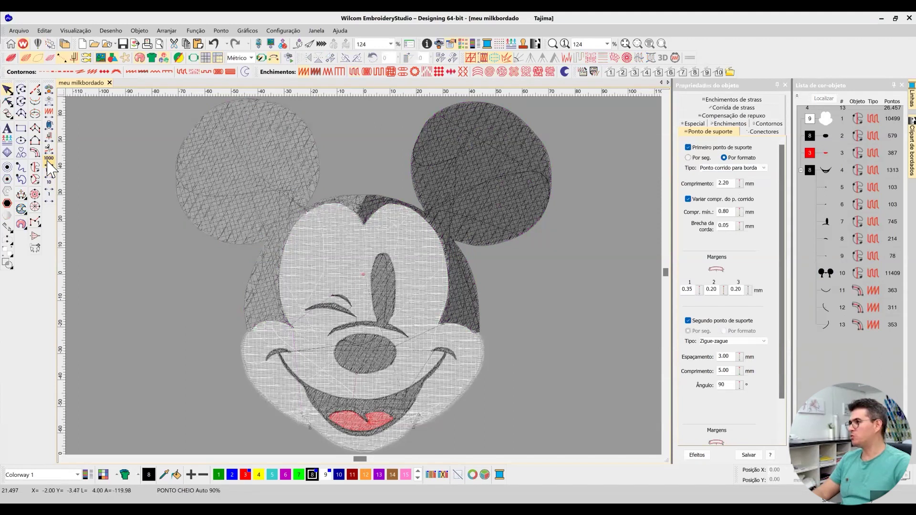
{"action": "left_click", "coordinate": [48, 162]}
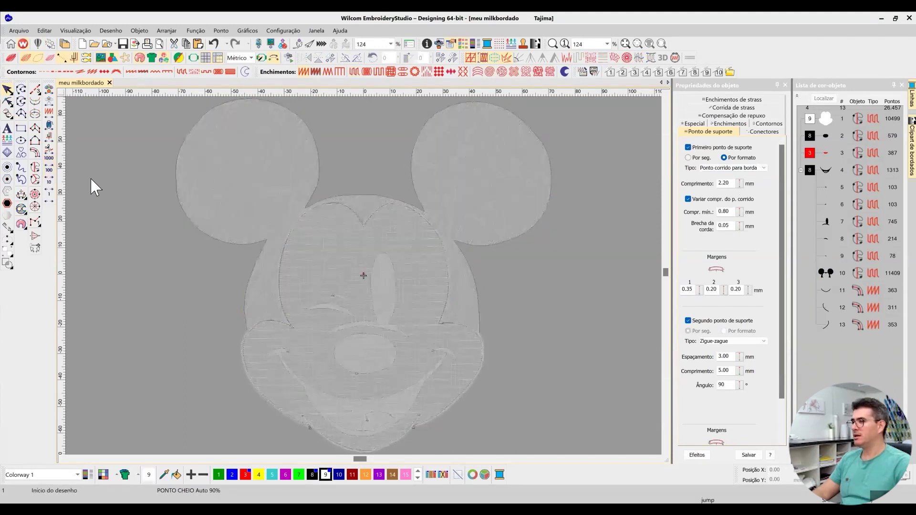
{"action": "left_click", "coordinate": [368, 245]}
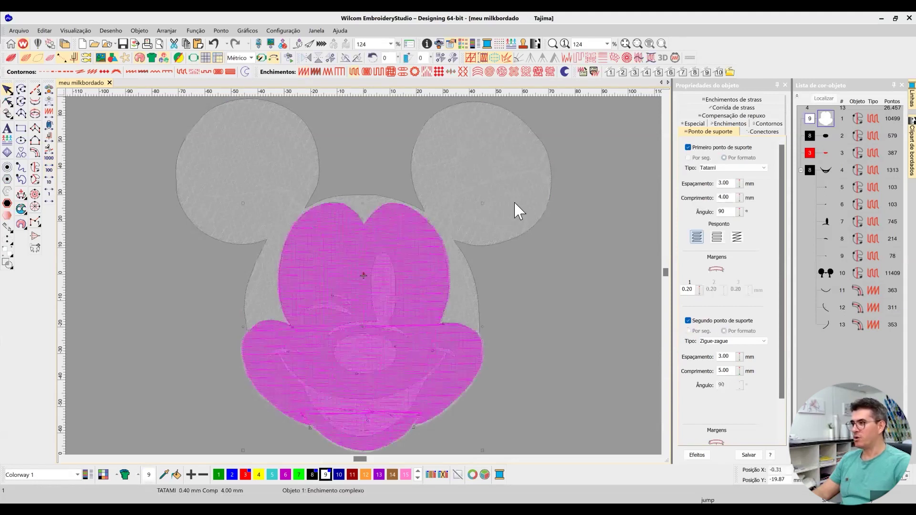
{"action": "left_click", "coordinate": [716, 170]}
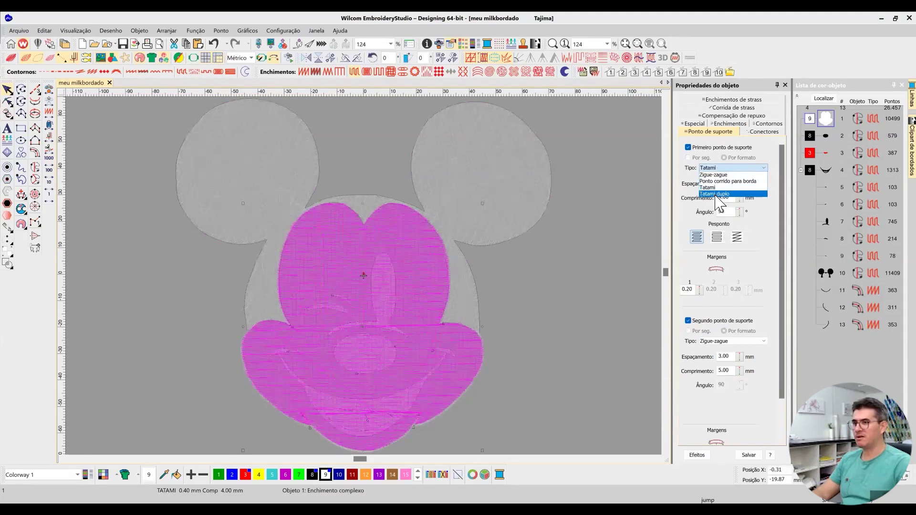
{"action": "left_click", "coordinate": [716, 195]}
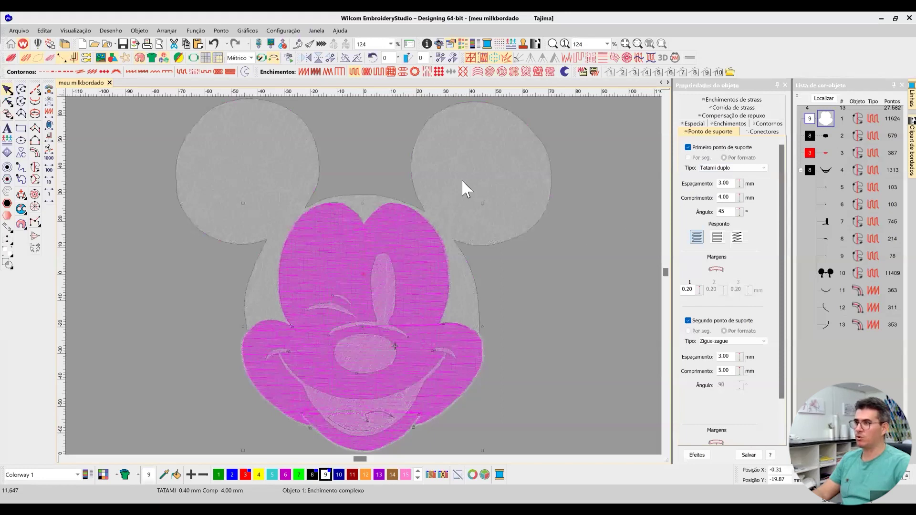
{"action": "left_click", "coordinate": [688, 321]}
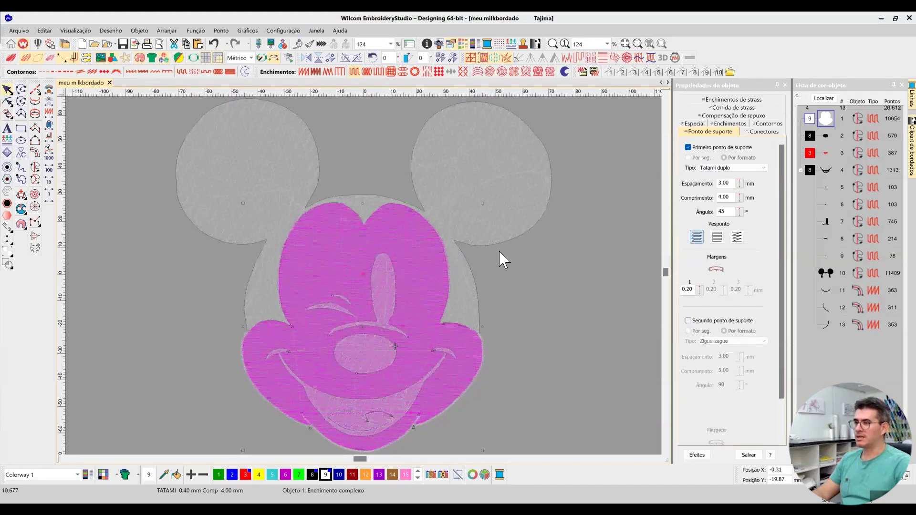
Step: Turn off the second underlay of the black ears and head fill and deselect it
{"action": "left_click", "coordinate": [562, 189]}
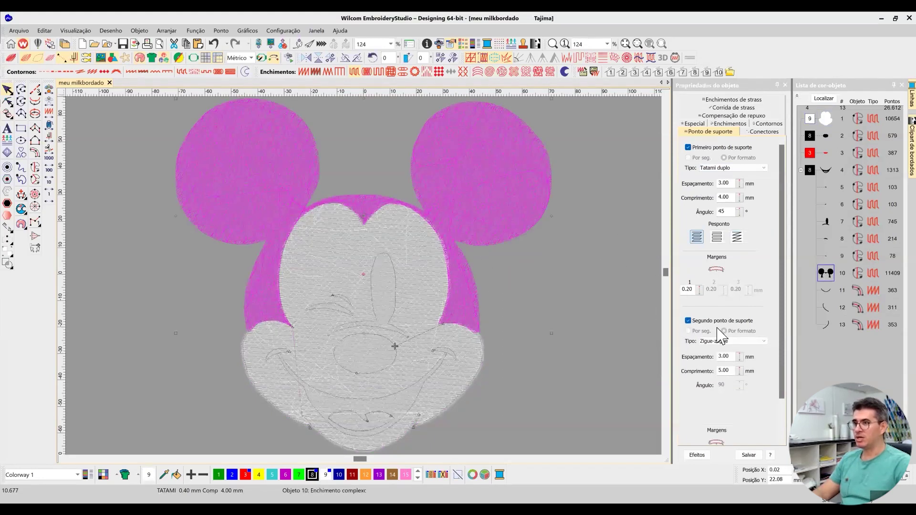
{"action": "left_click", "coordinate": [688, 320]}
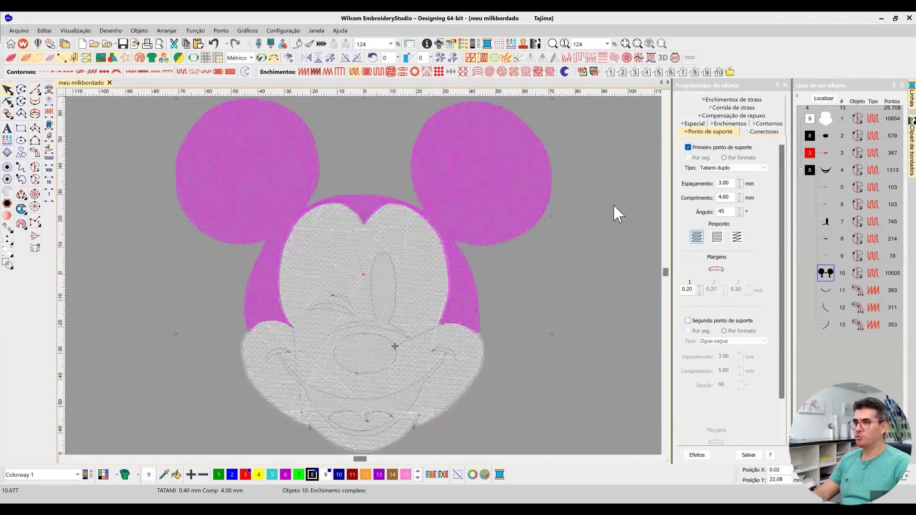
{"action": "left_click", "coordinate": [592, 205]}
Step: Travel from the design start in increments of up to 100 stitches to examine the white face fill's first diagonal underlay layer
{"action": "left_click", "coordinate": [50, 165]}
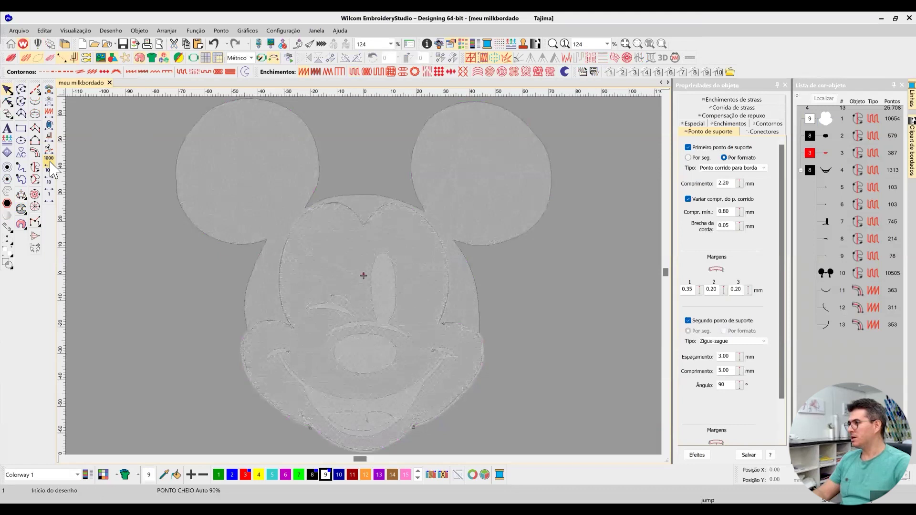
{"action": "left_click", "coordinate": [52, 184]}
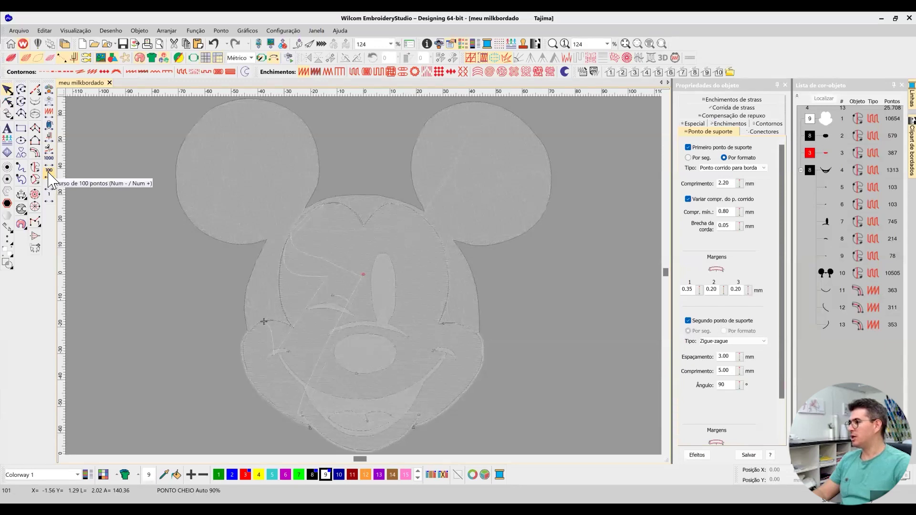
{"action": "left_click", "coordinate": [49, 173]}
{"action": "left_click", "coordinate": [49, 174]}
{"action": "left_click", "coordinate": [49, 173]}
{"action": "left_click", "coordinate": [49, 174]}
{"action": "left_click", "coordinate": [49, 174]}
{"action": "left_click", "coordinate": [48, 174]}
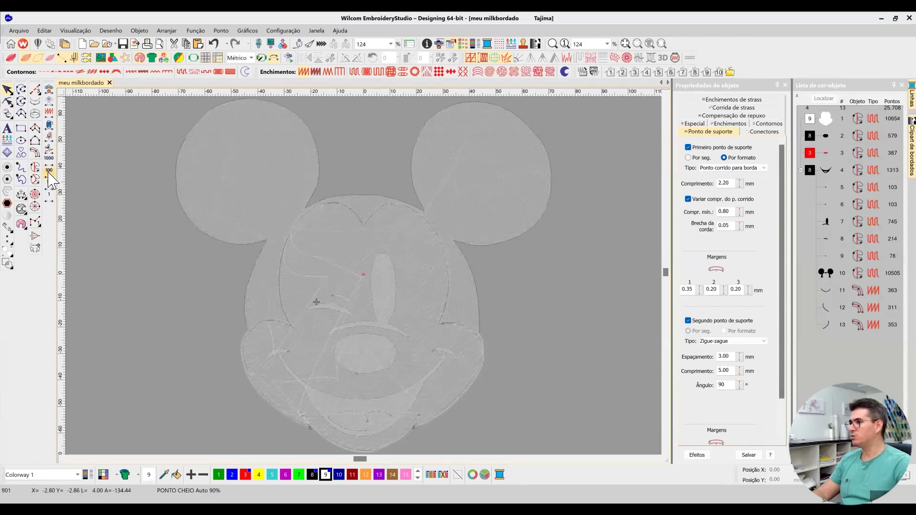
{"action": "left_click", "coordinate": [50, 186]}
{"action": "double_click", "coordinate": [49, 187]}
{"action": "double_click", "coordinate": [49, 186]}
{"action": "double_click", "coordinate": [50, 186]}
{"action": "left_click", "coordinate": [50, 186]}
{"action": "double_click", "coordinate": [50, 187]}
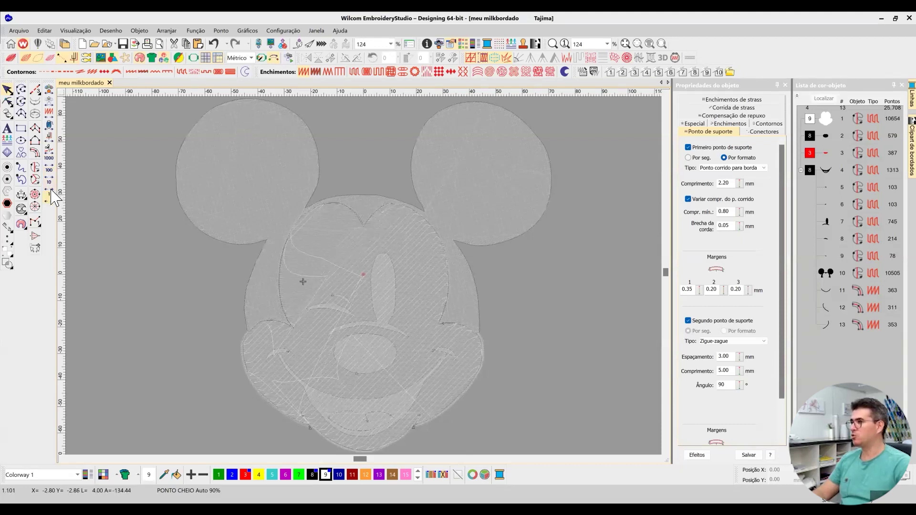
Step: Travel in small stitch increments through the white face fill's second underlay layer to examine how it crosses the first
{"action": "double_click", "coordinate": [49, 182]}
{"action": "double_click", "coordinate": [49, 183]}
{"action": "double_click", "coordinate": [50, 185]}
{"action": "double_click", "coordinate": [49, 185]}
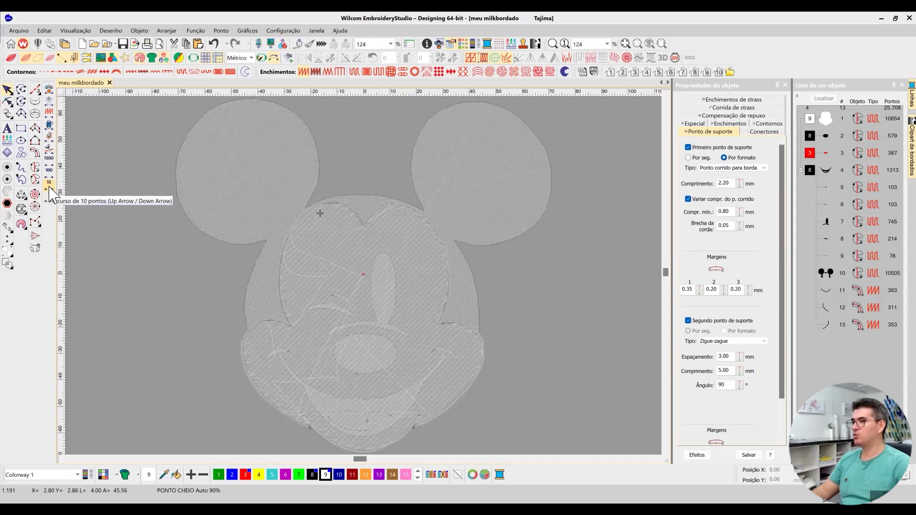
{"action": "left_click", "coordinate": [50, 188]}
{"action": "left_click", "coordinate": [50, 188]}
{"action": "left_click", "coordinate": [50, 188]}
{"action": "left_click", "coordinate": [50, 188]}
{"action": "left_click", "coordinate": [50, 188]}
{"action": "left_click", "coordinate": [50, 188]}
{"action": "left_click", "coordinate": [50, 188]}
{"action": "left_click", "coordinate": [50, 188]}
{"action": "left_click", "coordinate": [51, 188]}
{"action": "left_click", "coordinate": [50, 188]}
{"action": "left_click", "coordinate": [50, 188]}
{"action": "left_click", "coordinate": [50, 188]}
{"action": "left_click", "coordinate": [50, 188]}
{"action": "left_click", "coordinate": [50, 188]}
{"action": "left_click", "coordinate": [50, 188]}
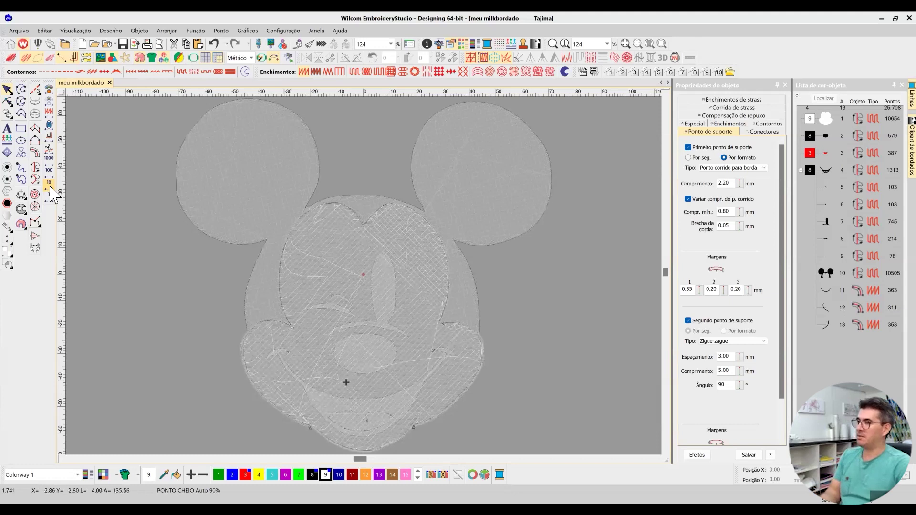
{"action": "left_click", "coordinate": [50, 188]}
{"action": "left_click", "coordinate": [50, 188]}
{"action": "left_click", "coordinate": [50, 188]}
{"action": "left_click", "coordinate": [51, 188]}
{"action": "left_click", "coordinate": [50, 189]}
{"action": "left_click", "coordinate": [50, 188]}
{"action": "left_click", "coordinate": [50, 188]}
{"action": "left_click", "coordinate": [50, 188]}
{"action": "right_click", "coordinate": [50, 188]}
{"action": "right_click", "coordinate": [50, 188]}
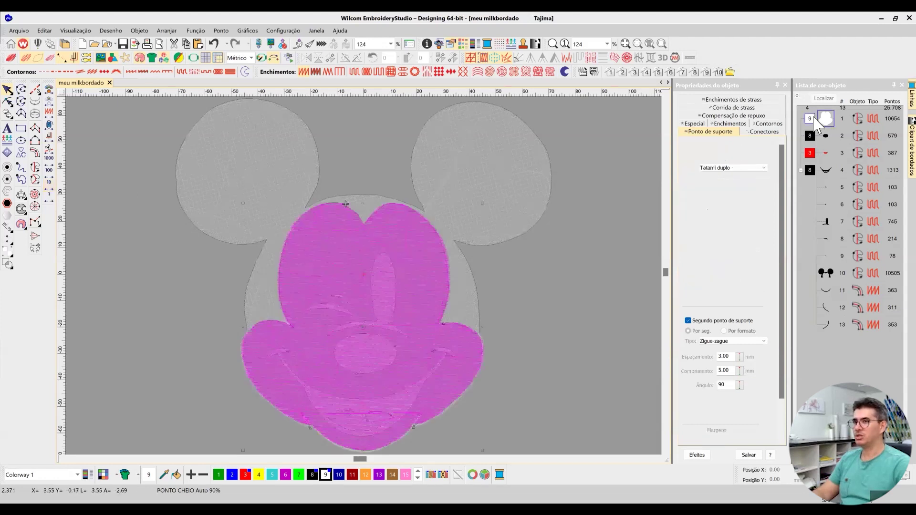
Step: Isolate the white face fill to examine its double tatami grid, and travel forward through its top stitching
{"action": "left_click", "coordinate": [825, 119]}
{"action": "left_click", "coordinate": [497, 222]}
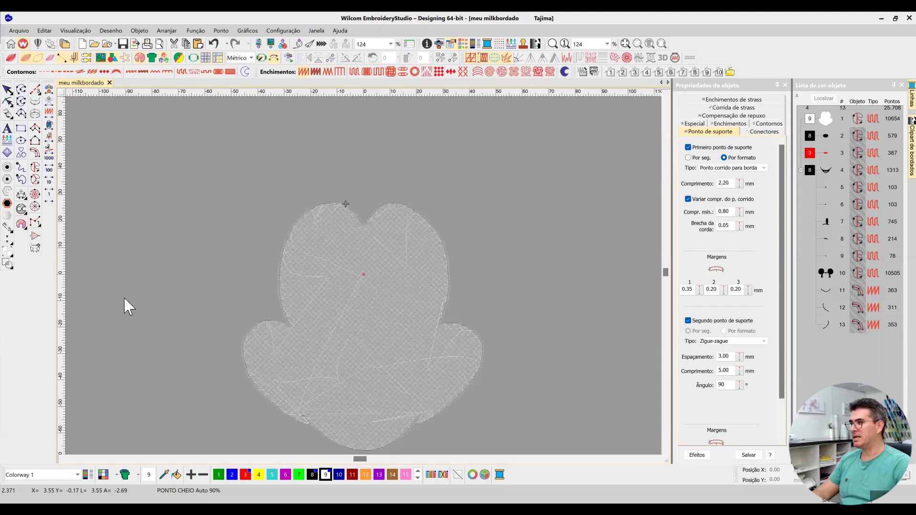
{"action": "left_click", "coordinate": [52, 190]}
{"action": "left_click", "coordinate": [52, 191]}
{"action": "left_click", "coordinate": [52, 191]}
{"action": "left_click", "coordinate": [53, 192]}
{"action": "left_click", "coordinate": [52, 184]}
{"action": "left_click_drag", "start_coordinate": [52, 181], "coordinate": [48, 157]}
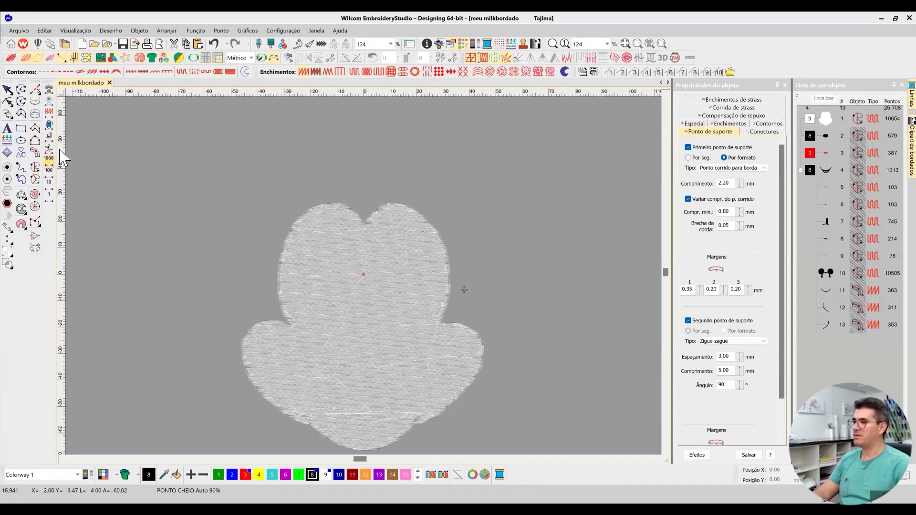
Step: Show all objects again, travel to the end of the design, and inspect the black ears and head fill's underlay
{"action": "left_click", "coordinate": [7, 91]}
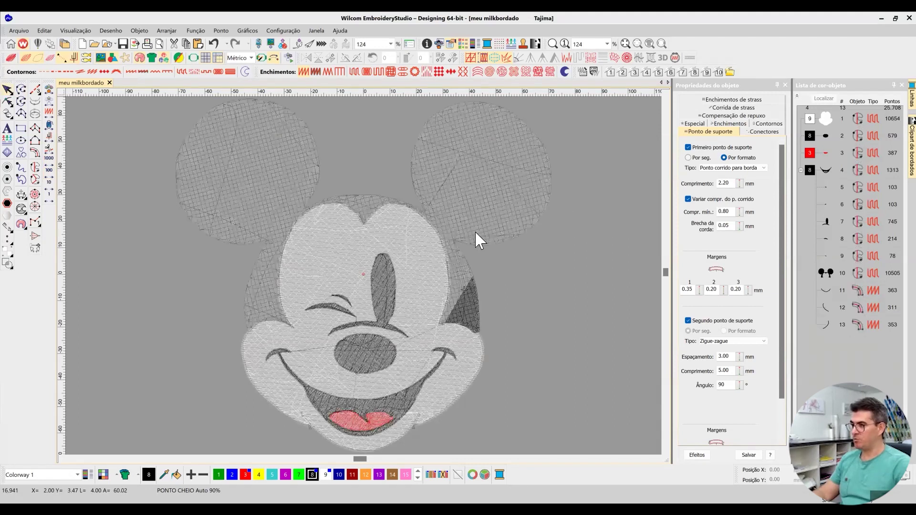
{"action": "left_click_drag", "start_coordinate": [45, 159], "coordinate": [45, 160]}
{"action": "left_click", "coordinate": [477, 187]}
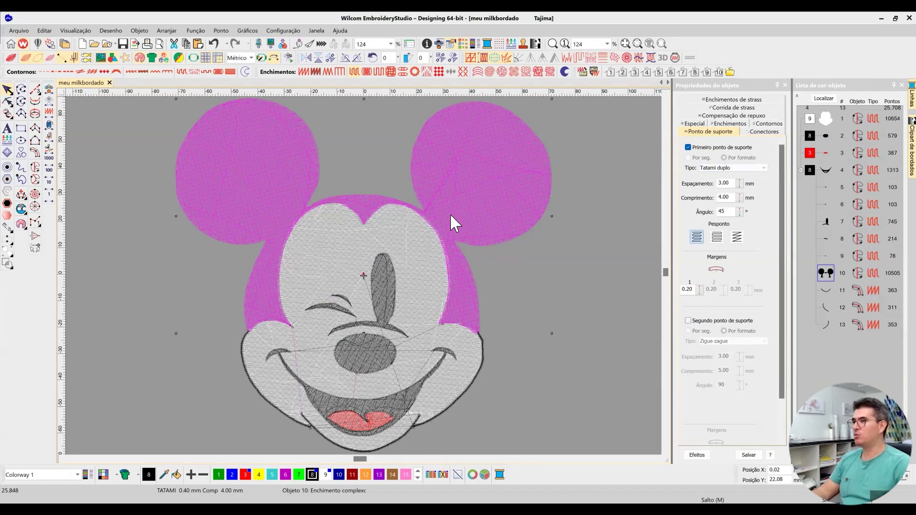
{"action": "left_click", "coordinate": [588, 268]}
{"action": "left_click", "coordinate": [461, 169]}
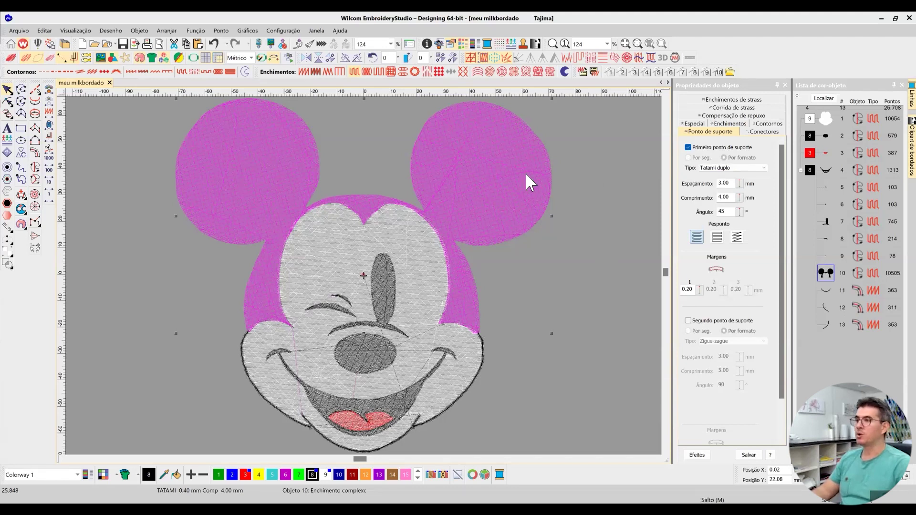
Step: Compare the black ears and head fill with the white face fill, nose and open eye by selecting them in turn
{"action": "left_click", "coordinate": [519, 257]}
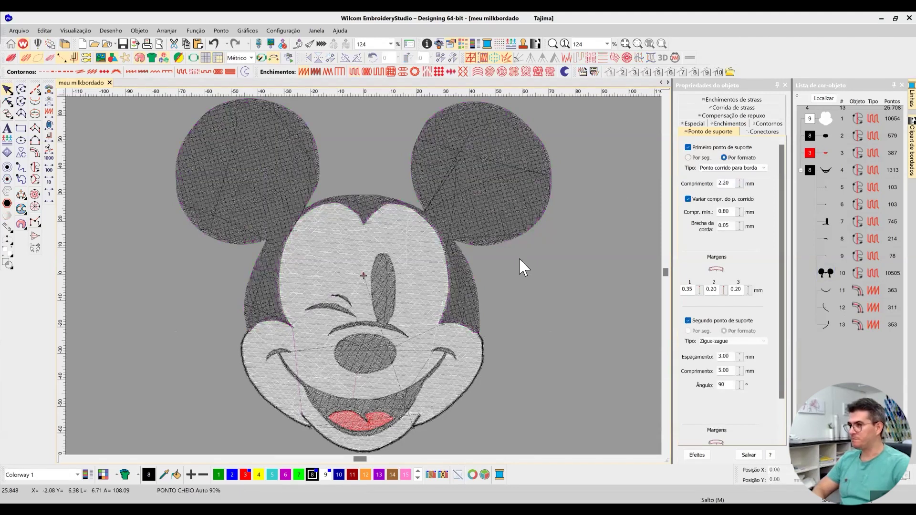
{"action": "left_click", "coordinate": [413, 287]}
{"action": "left_click", "coordinate": [360, 351]}
{"action": "left_click", "coordinate": [409, 272]}
{"action": "left_click", "coordinate": [475, 179]}
{"action": "left_click", "coordinate": [380, 257]}
{"action": "left_click", "coordinate": [442, 188]}
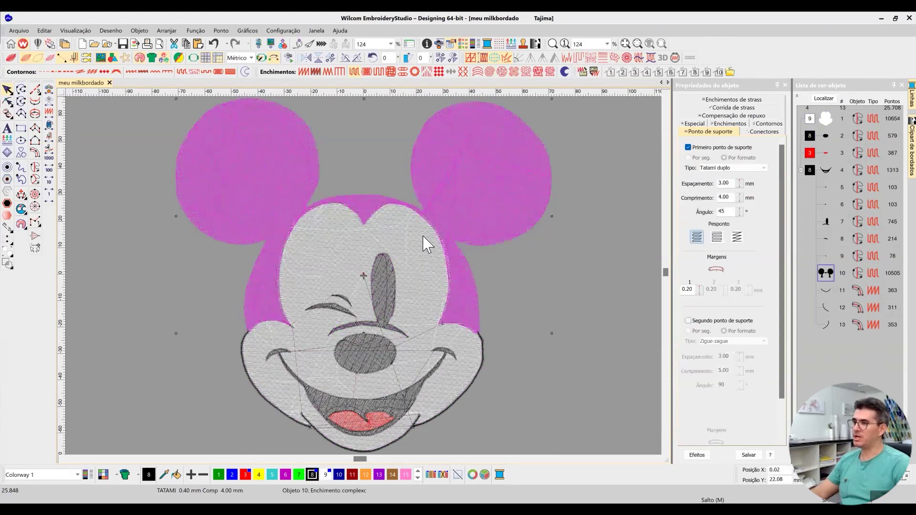
{"action": "left_click", "coordinate": [423, 238]}
{"action": "left_click", "coordinate": [479, 183]}
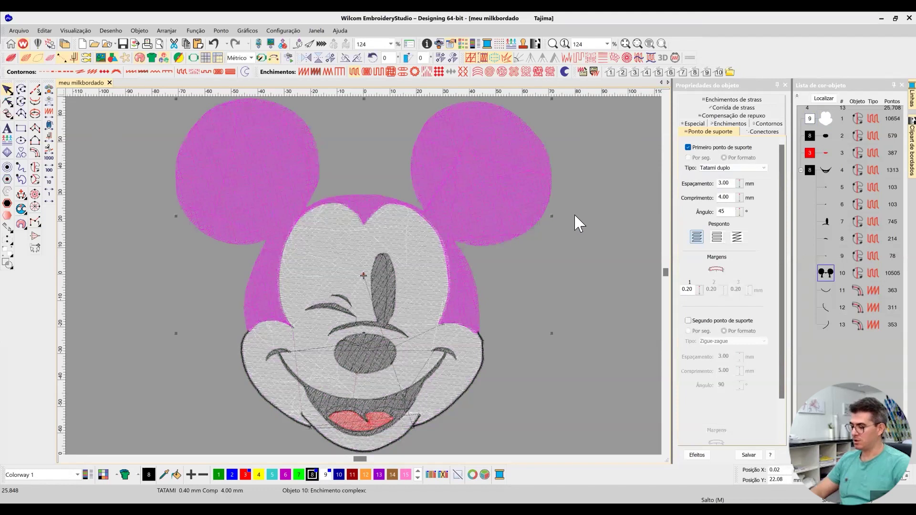
{"action": "left_click", "coordinate": [576, 212]}
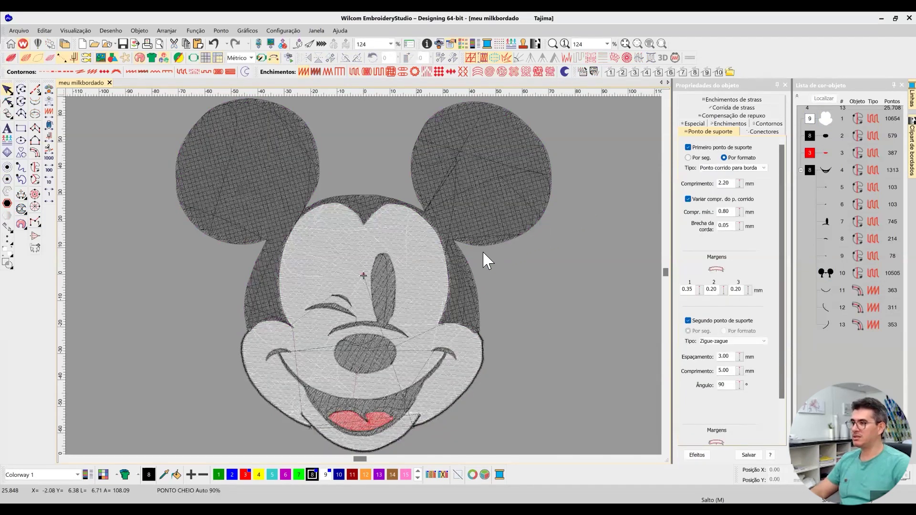
Step: Check the pull compensation of the white face fill and of the black ears and head fill
{"action": "left_click", "coordinate": [424, 256]}
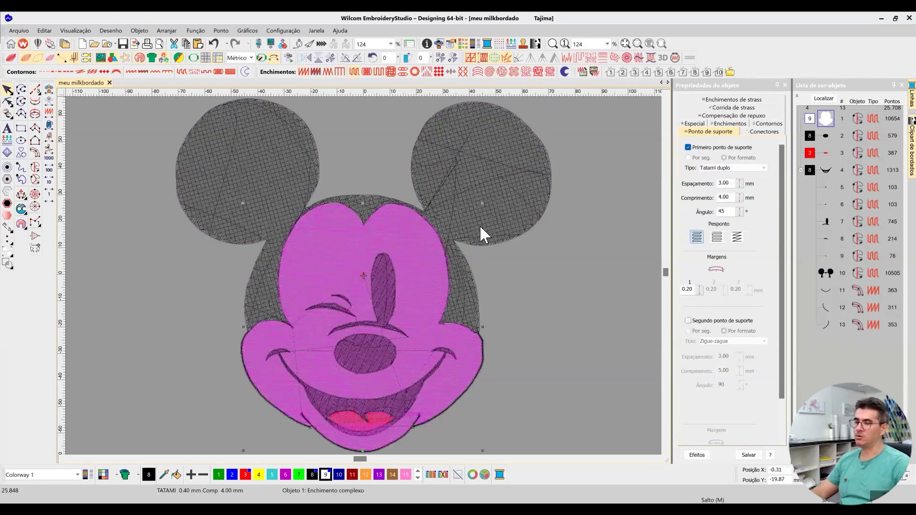
{"action": "left_click", "coordinate": [730, 116]}
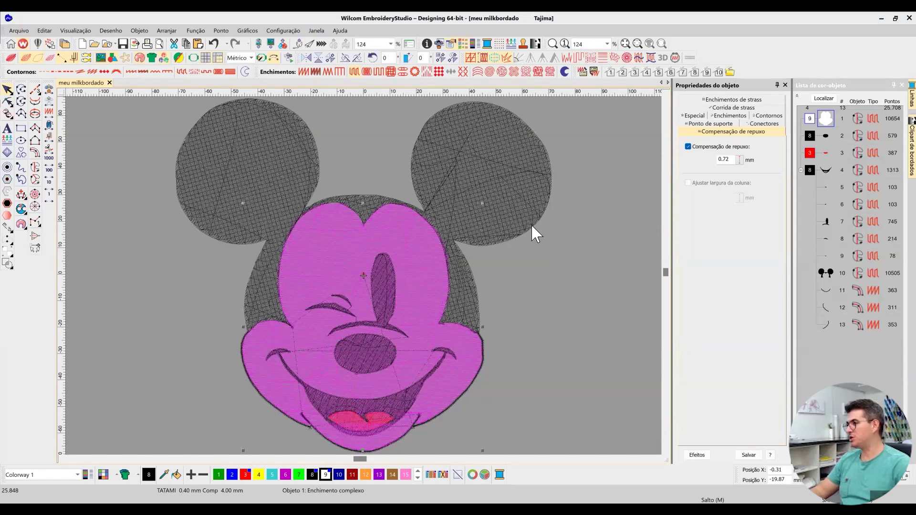
{"action": "left_click", "coordinate": [521, 199]}
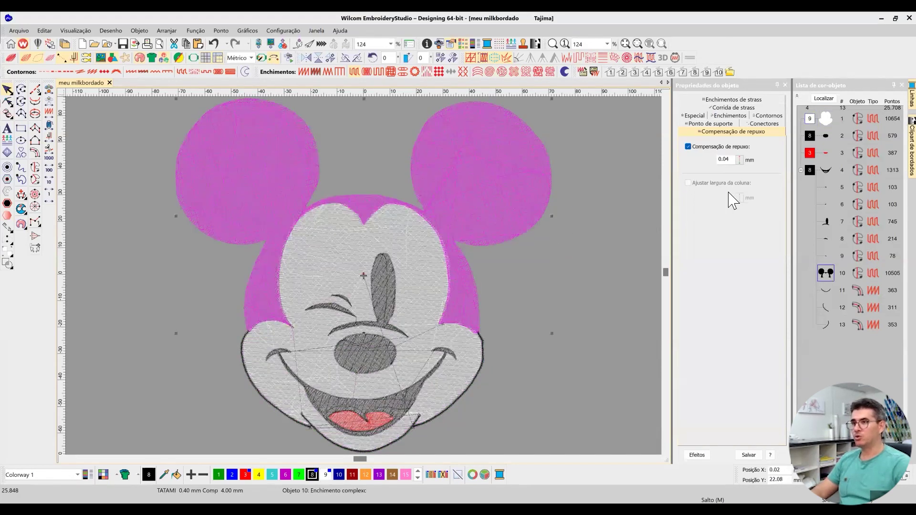
Step: Try turning off the white face fill's pull compensation to examine its edge overlap with the black fill, and undo the change
{"action": "left_click", "coordinate": [420, 260]}
{"action": "scroll", "coordinate": [364, 280], "scroll_direction": "up", "scroll_amount": 1}
{"action": "scroll", "coordinate": [377, 273], "scroll_direction": "up", "scroll_amount": 3}
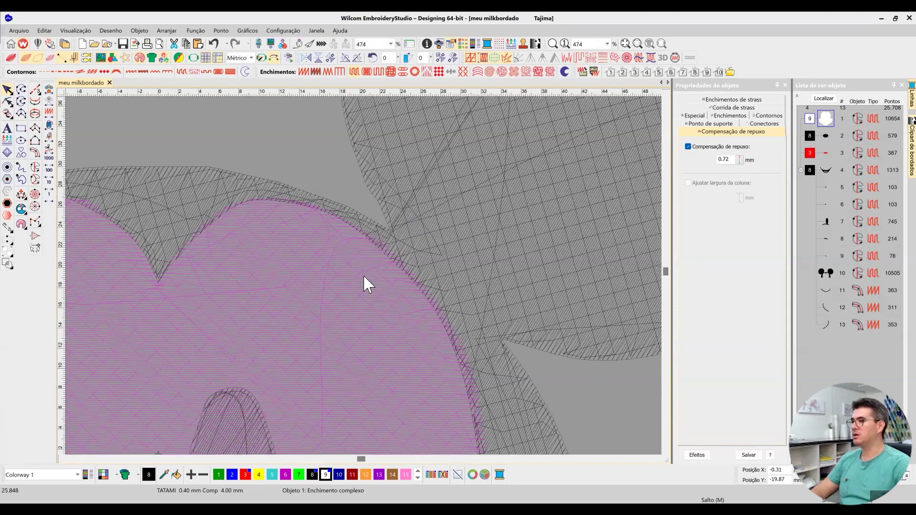
{"action": "scroll", "coordinate": [363, 274], "scroll_direction": "up", "scroll_amount": 2}
{"action": "left_click", "coordinate": [689, 147]}
{"action": "scroll", "coordinate": [359, 231], "scroll_direction": "up", "scroll_amount": 1}
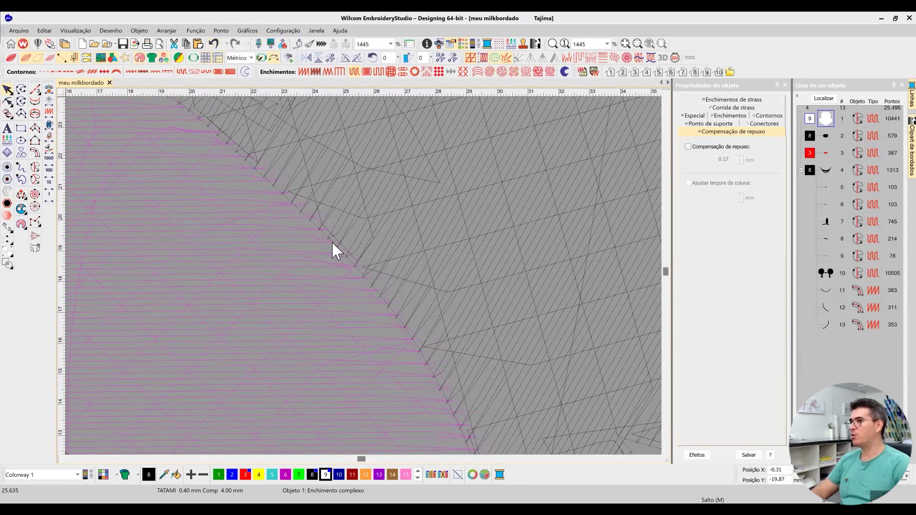
{"action": "left_click", "coordinate": [213, 43]}
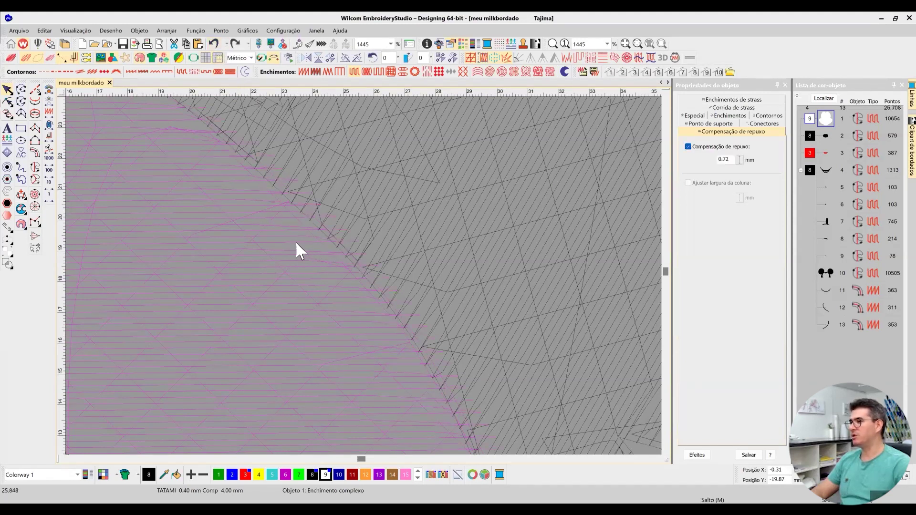
{"action": "key", "text": "Escape"}
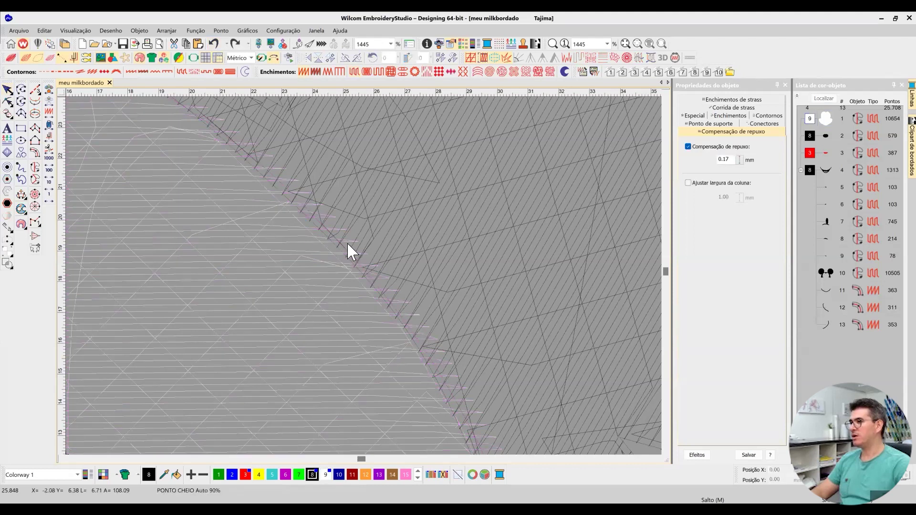
Step: Compare the pull compensation of the white face fill with that of the black ears and head fill, and view the whole design
{"action": "left_click", "coordinate": [299, 248]}
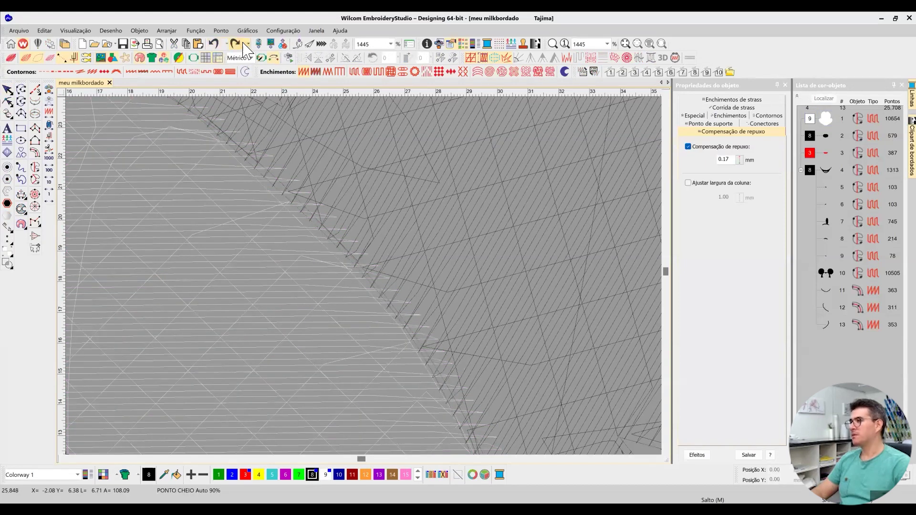
{"action": "left_click", "coordinate": [214, 45]}
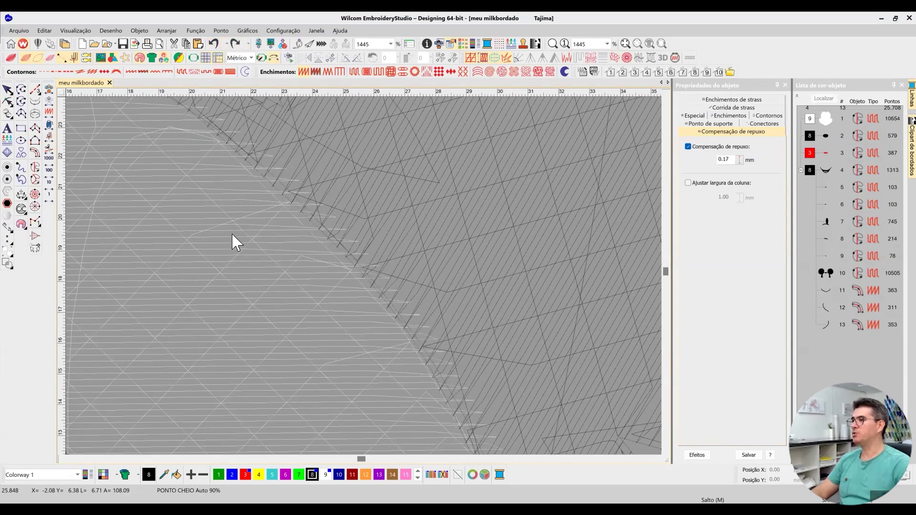
{"action": "left_click", "coordinate": [267, 232]}
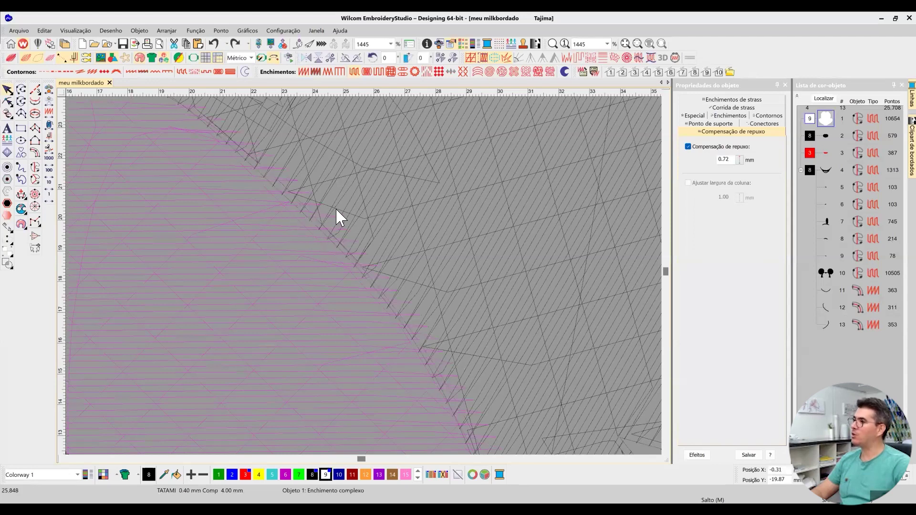
{"action": "left_click_drag", "start_coordinate": [729, 159], "coordinate": [722, 159]}
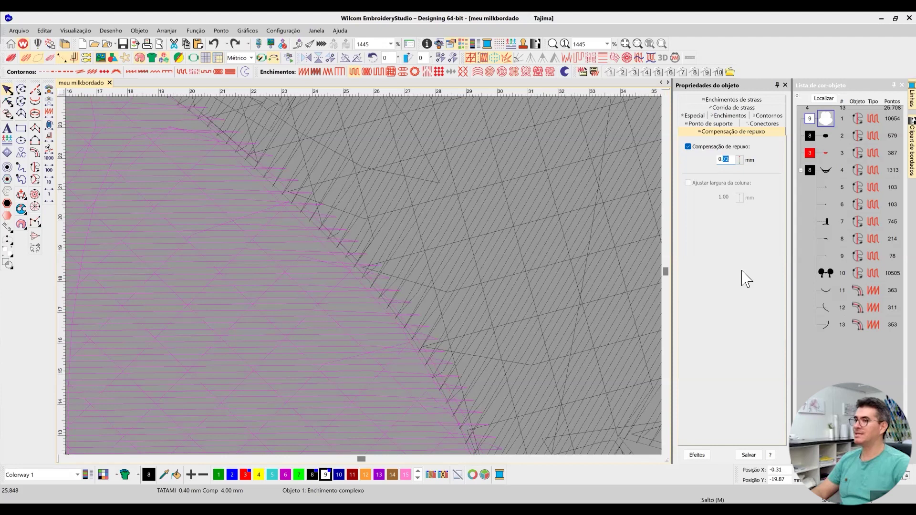
{"action": "scroll", "coordinate": [364, 282], "scroll_direction": "down", "scroll_amount": 4}
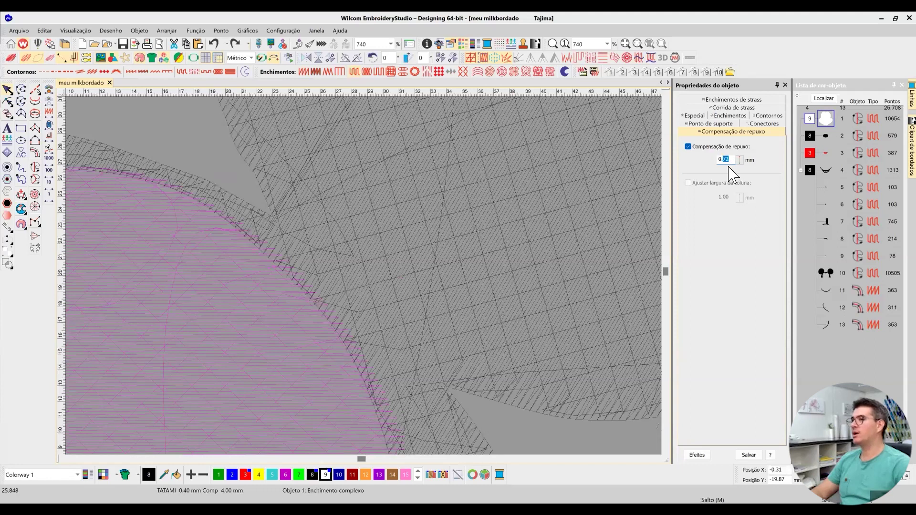
{"action": "key", "text": "Tab"}
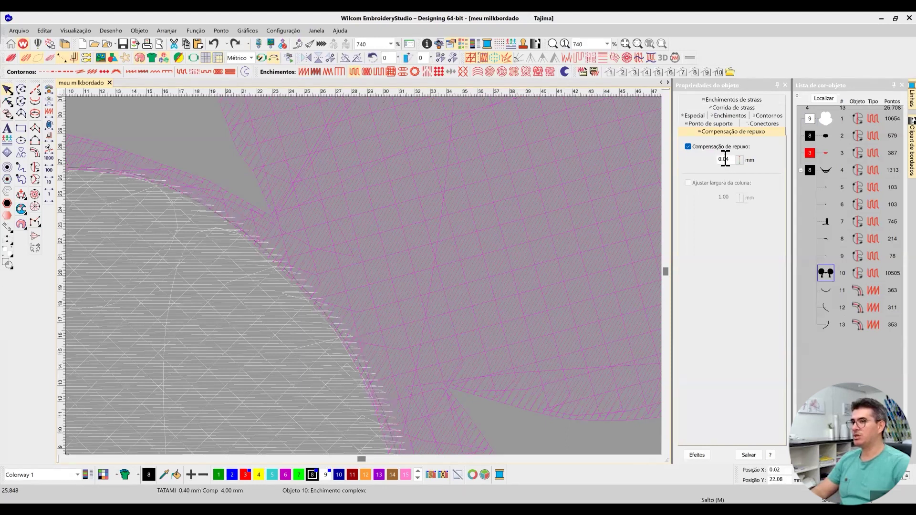
{"action": "key", "text": "Tab"}
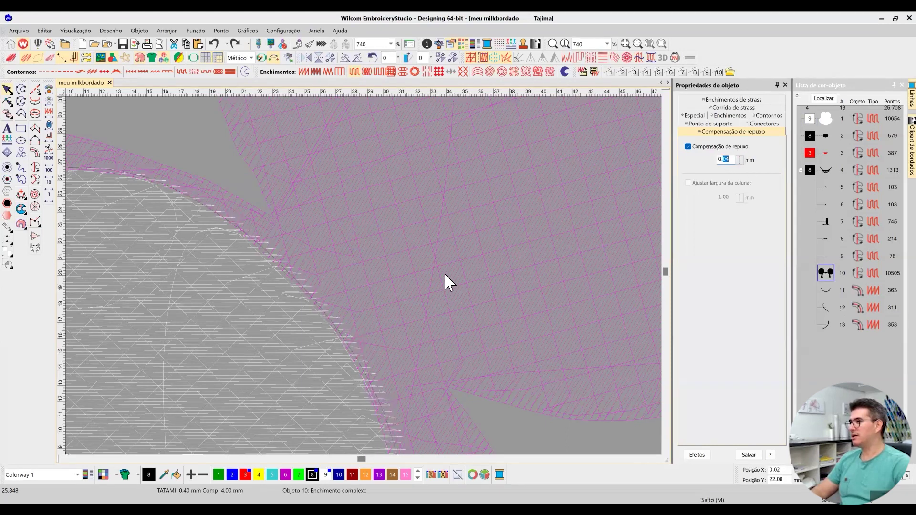
{"action": "scroll", "coordinate": [370, 271], "scroll_direction": "down", "scroll_amount": 1}
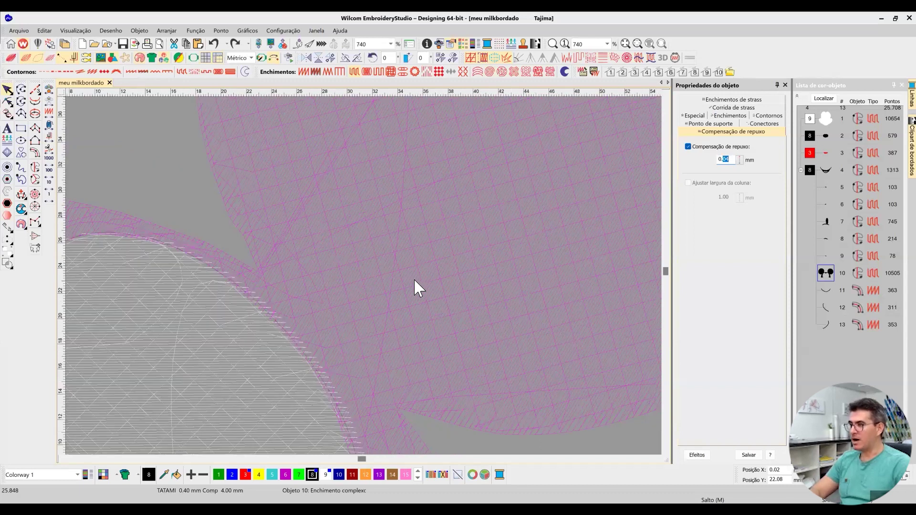
{"action": "scroll", "coordinate": [514, 230], "scroll_direction": "down", "scroll_amount": 8}
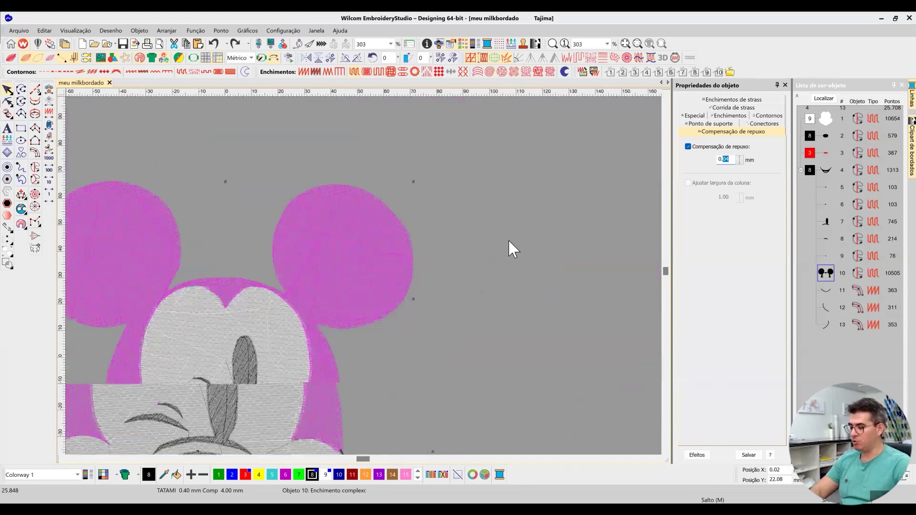
{"action": "type", "text": "17"}
{"action": "key", "text": "Return"}
{"action": "key", "text": "0"}
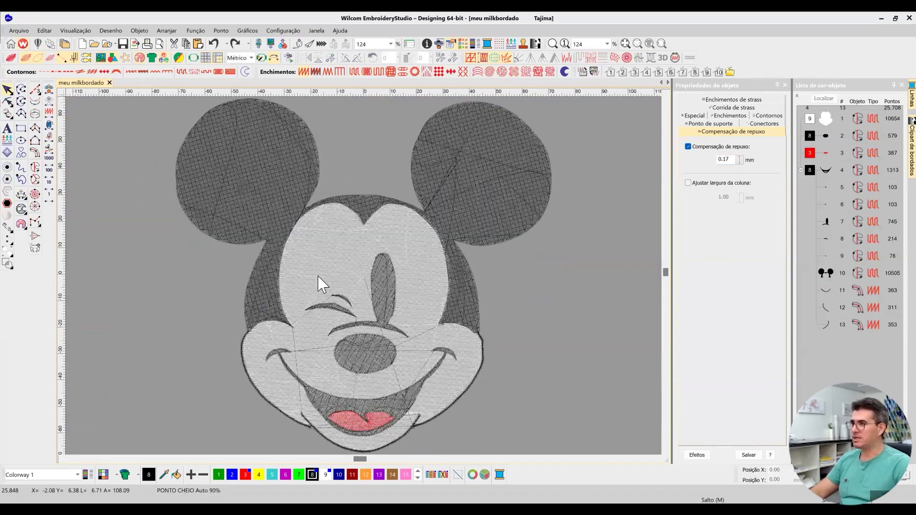
Step: Set the pull compensation of the black ears and head fill to 0.70 mm
{"action": "key", "text": "ctrl+z"}
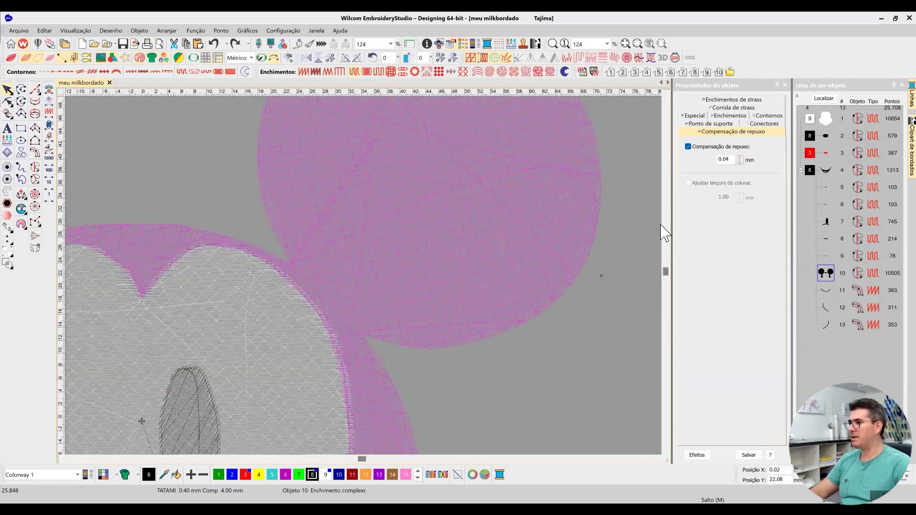
{"action": "key", "text": "z"}
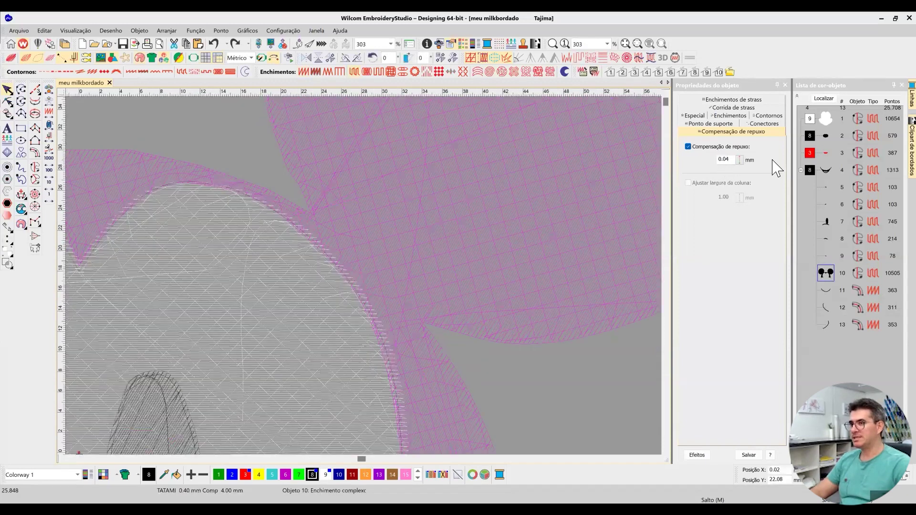
{"action": "key", "text": "z"}
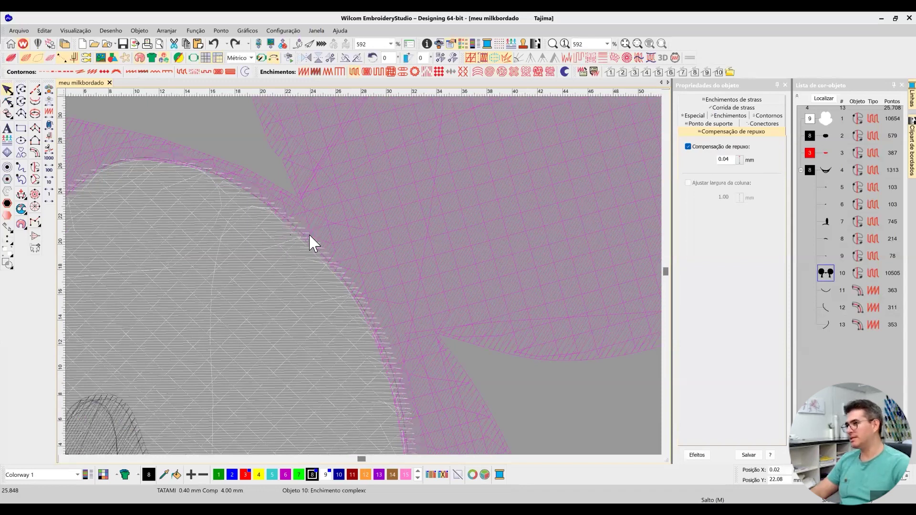
{"action": "key", "text": "z"}
{"action": "key", "text": "z"}
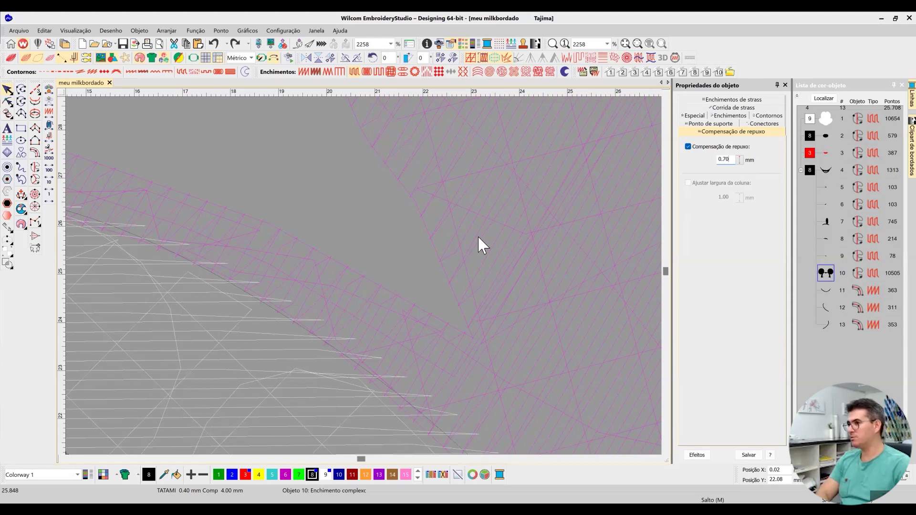
{"action": "left_click", "coordinate": [456, 255]}
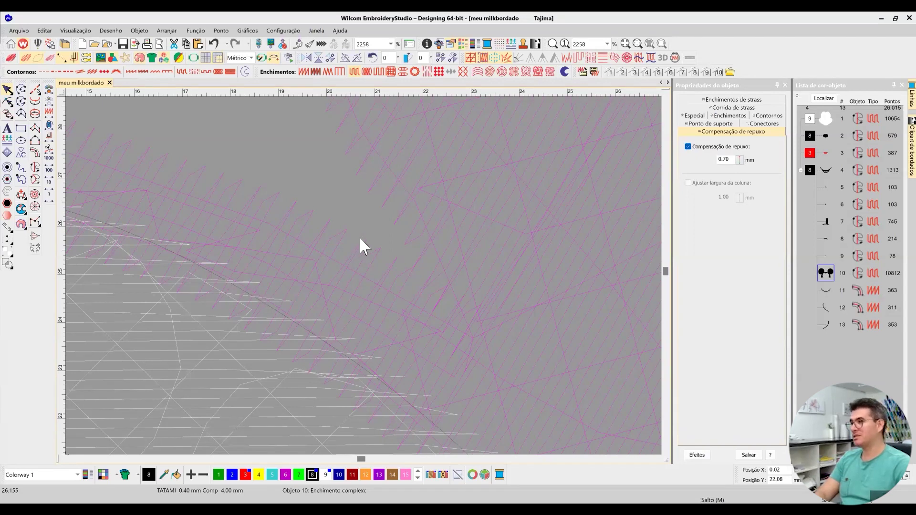
Step: Deselect the black ears and head fill and inspect its edges against the white face in the realistic stitch preview
{"action": "key", "text": "0"}
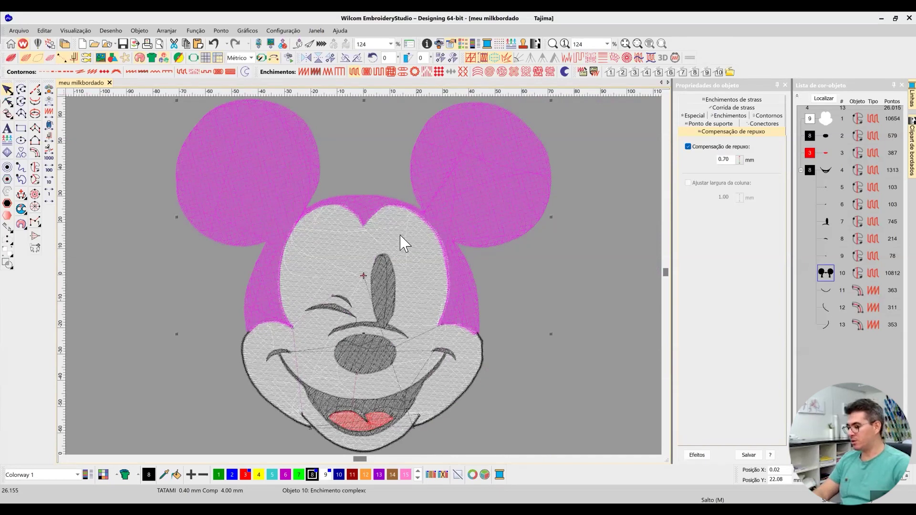
{"action": "left_click", "coordinate": [580, 196]}
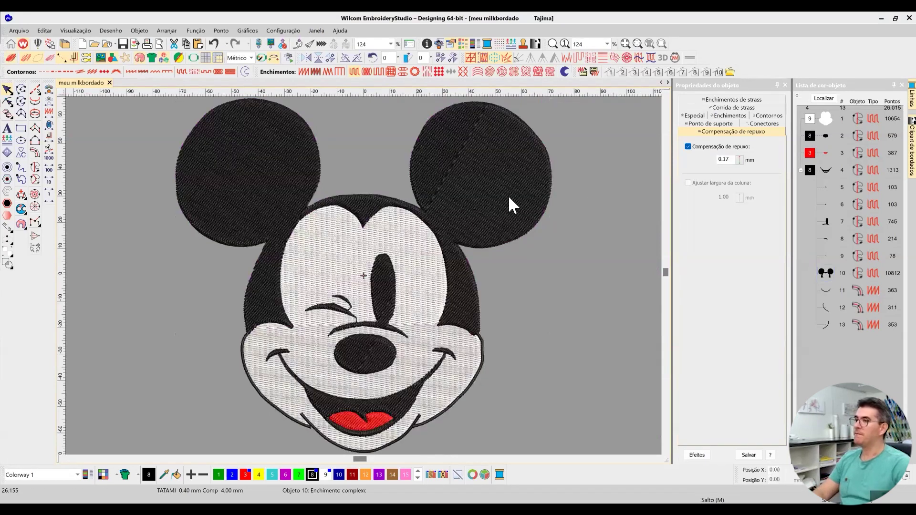
{"action": "scroll", "coordinate": [419, 246], "scroll_direction": "up", "scroll_amount": 2}
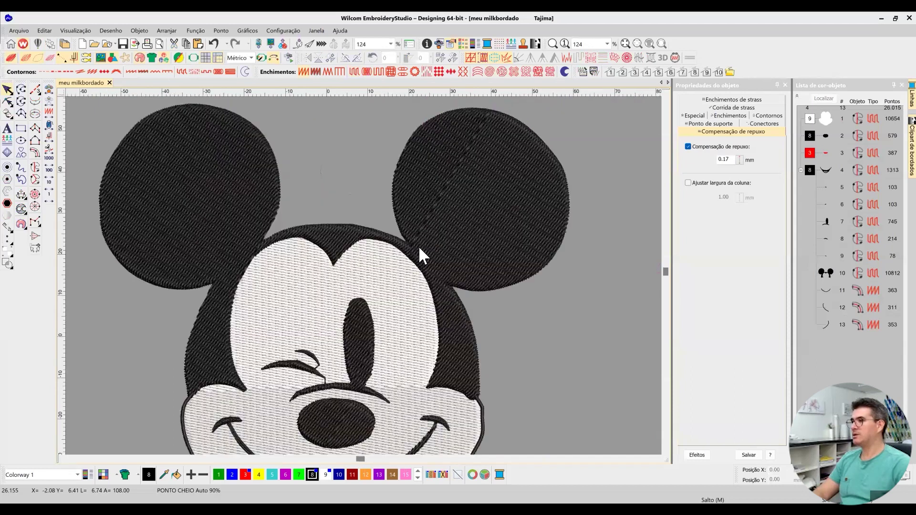
{"action": "scroll", "coordinate": [420, 238], "scroll_direction": "up", "scroll_amount": 2}
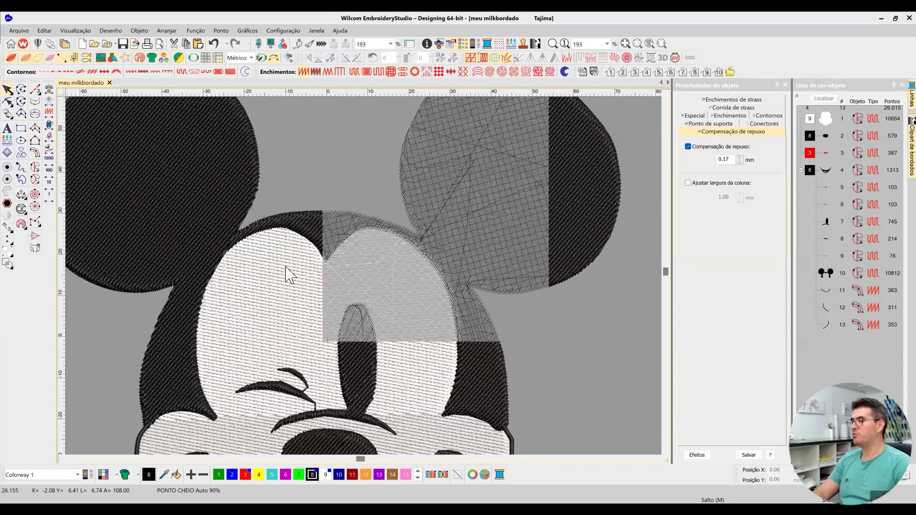
Step: Select the black ears and head fill again and examine its stitch overlap all along the white face in stitch view
{"action": "left_click", "coordinate": [552, 139]}
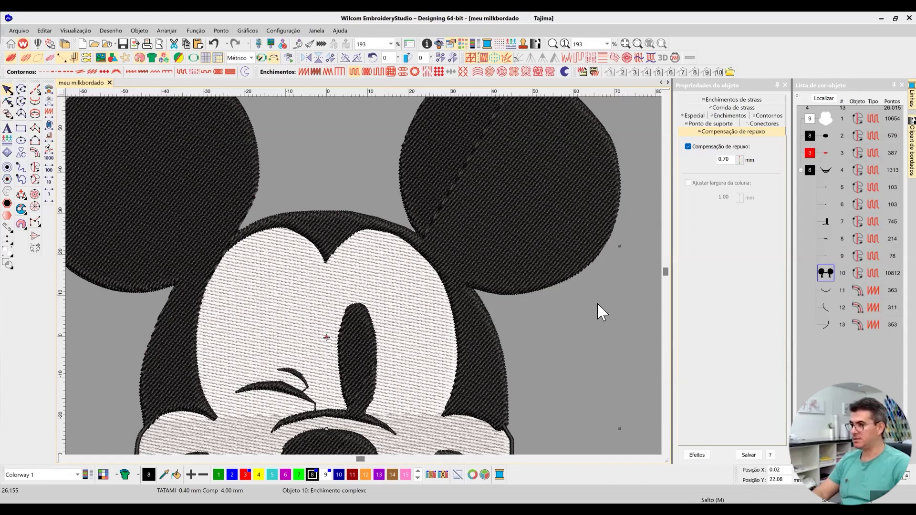
{"action": "scroll", "coordinate": [348, 266], "scroll_direction": "down", "scroll_amount": 2}
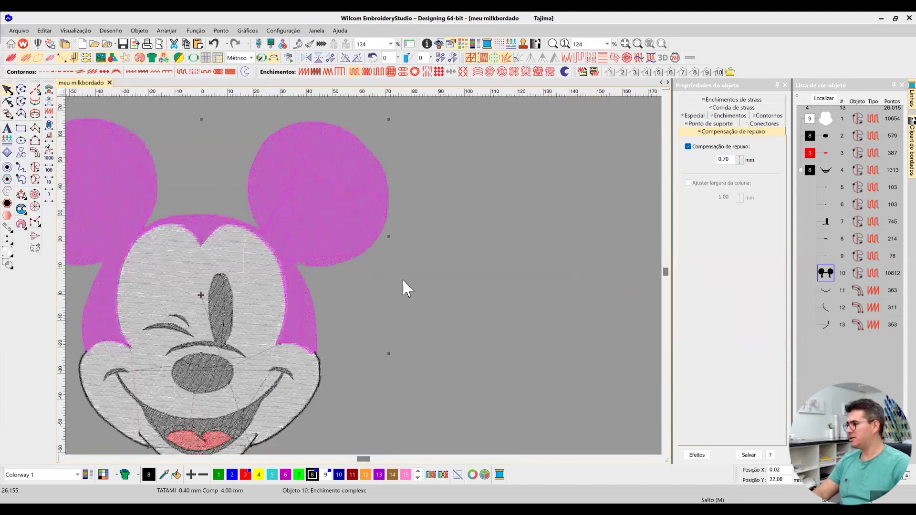
{"action": "scroll", "coordinate": [446, 231], "scroll_direction": "up", "scroll_amount": 3}
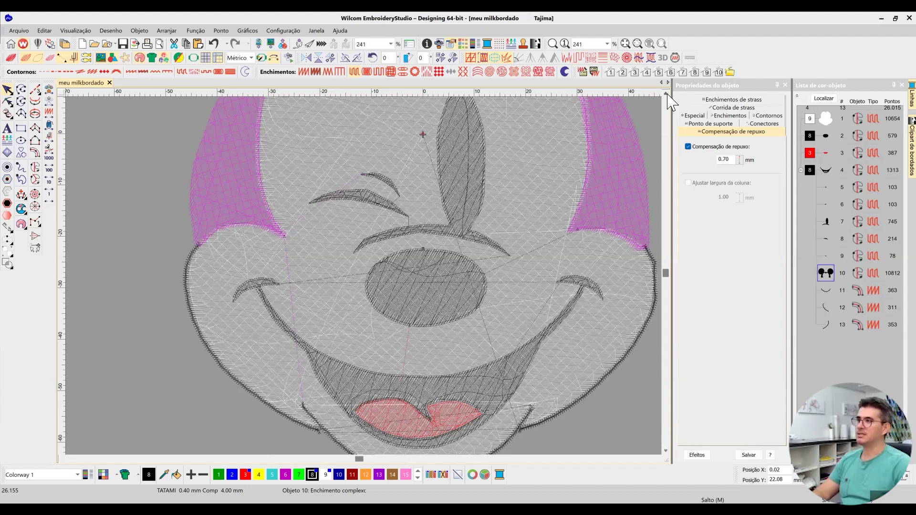
{"action": "left_click", "coordinate": [666, 94]}
{"action": "left_click", "coordinate": [668, 94]}
{"action": "scroll", "coordinate": [338, 211], "scroll_direction": "up", "scroll_amount": 1}
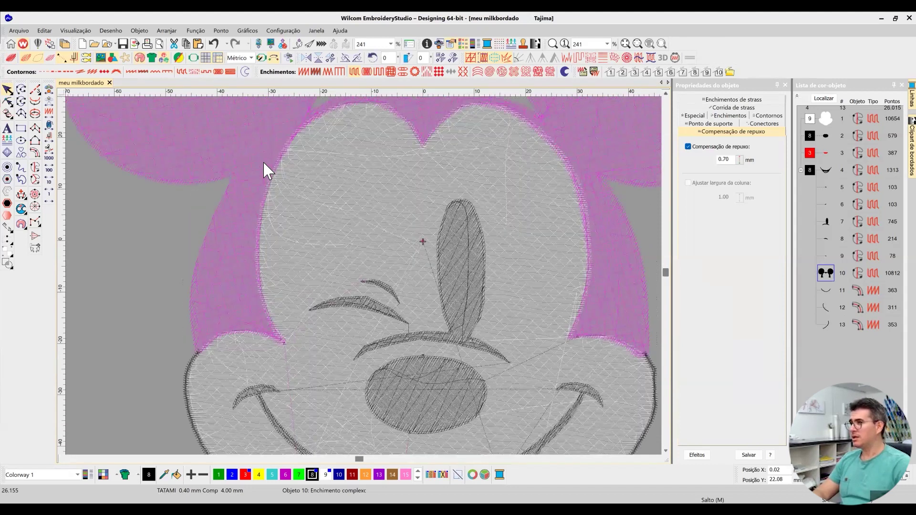
{"action": "scroll", "coordinate": [263, 167], "scroll_direction": "up", "scroll_amount": 2}
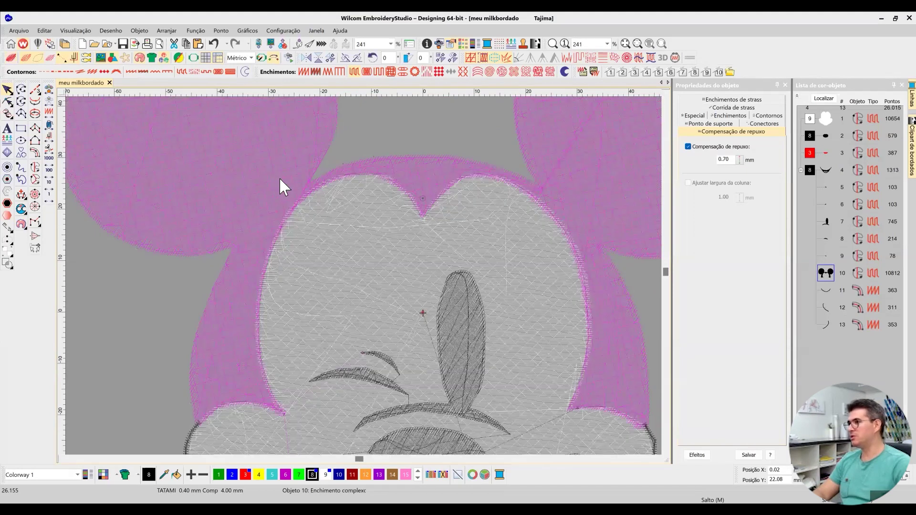
{"action": "scroll", "coordinate": [323, 254], "scroll_direction": "down", "scroll_amount": 1}
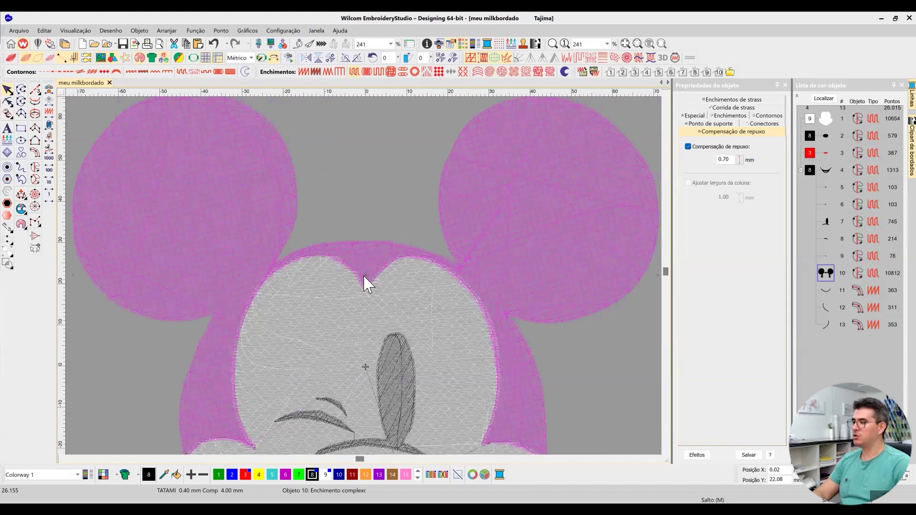
{"action": "scroll", "coordinate": [365, 287], "scroll_direction": "down", "scroll_amount": 6}
{"action": "scroll", "coordinate": [368, 272], "scroll_direction": "up", "scroll_amount": 2}
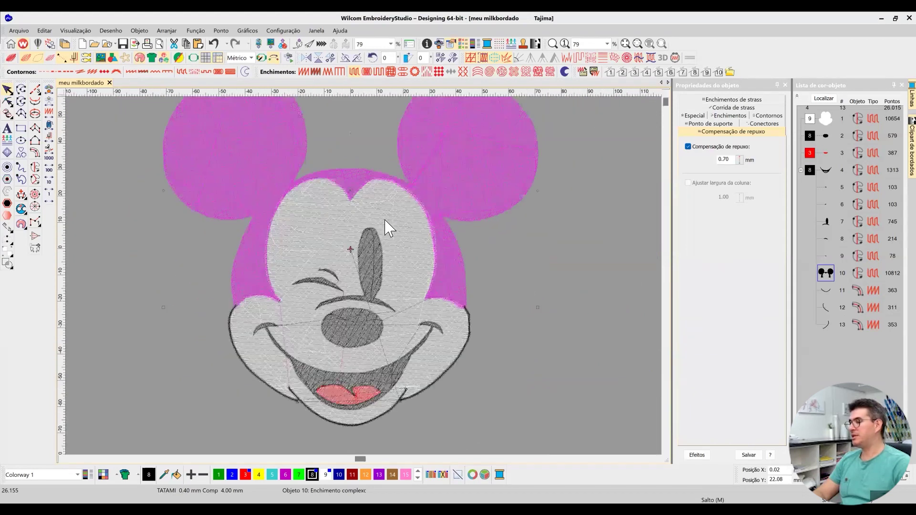
{"action": "scroll", "coordinate": [344, 348], "scroll_direction": "up", "scroll_amount": 5}
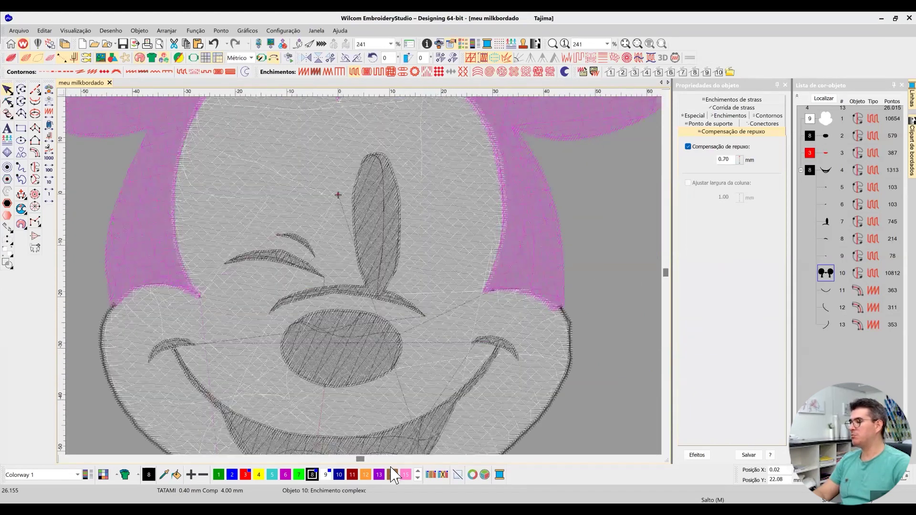
Step: Go back through the earlier objects in sewing order and check the pull compensation of the open eye, mouth and nose fills
{"action": "key", "text": "shift+Tab"}
{"action": "key", "text": "shift+Tab"}
{"action": "key", "text": "shift+Tab"}
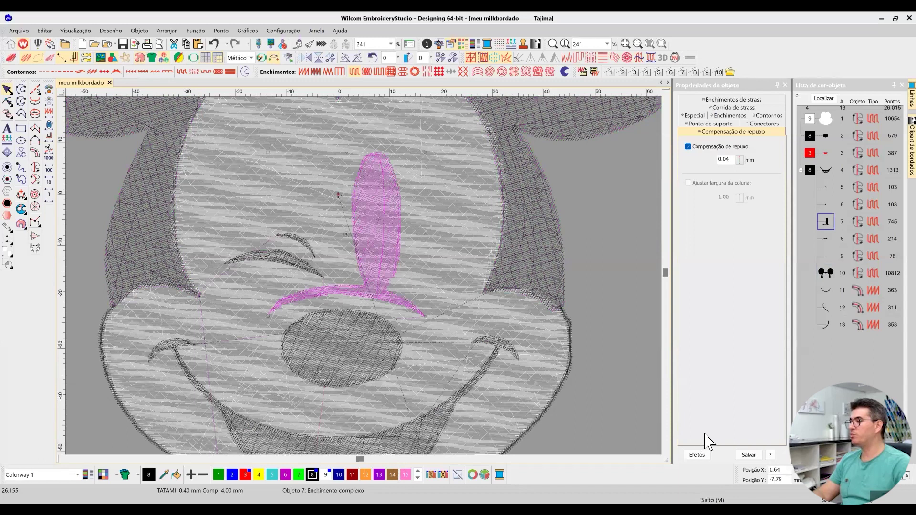
{"action": "key", "text": "shift+Tab"}
{"action": "key", "text": "shift+Tab"}
{"action": "key", "text": "shift+Tab"}
{"action": "left_click", "coordinate": [666, 452]}
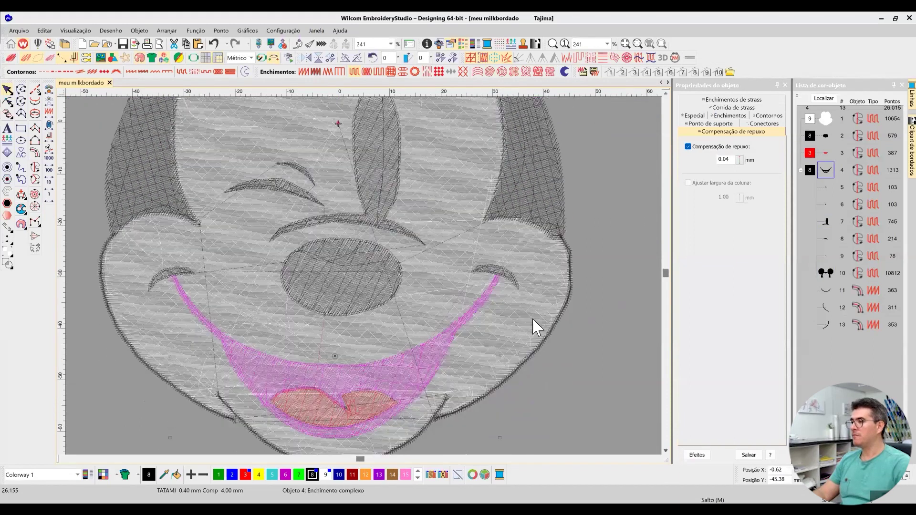
{"action": "left_click", "coordinate": [346, 270]}
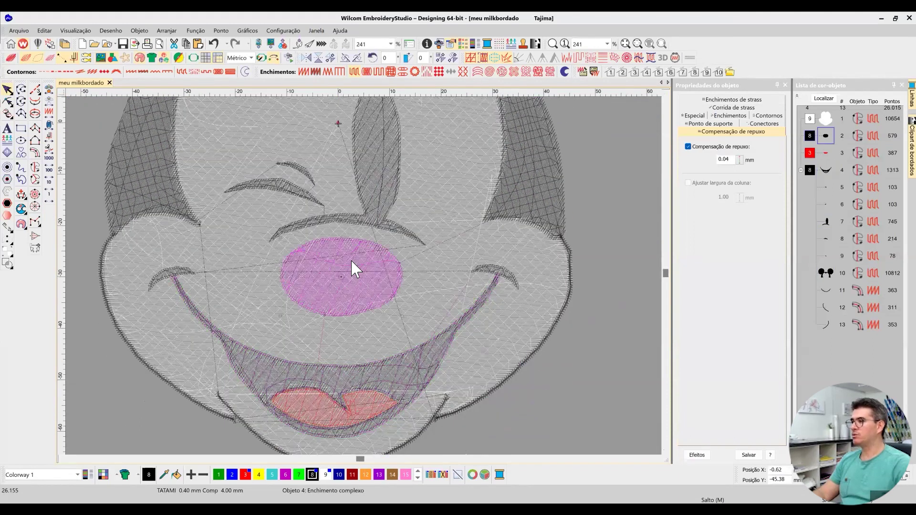
Step: Check the underlay and fill stitch settings of the open eye fill
{"action": "left_click", "coordinate": [379, 159]}
{"action": "left_click", "coordinate": [731, 125]}
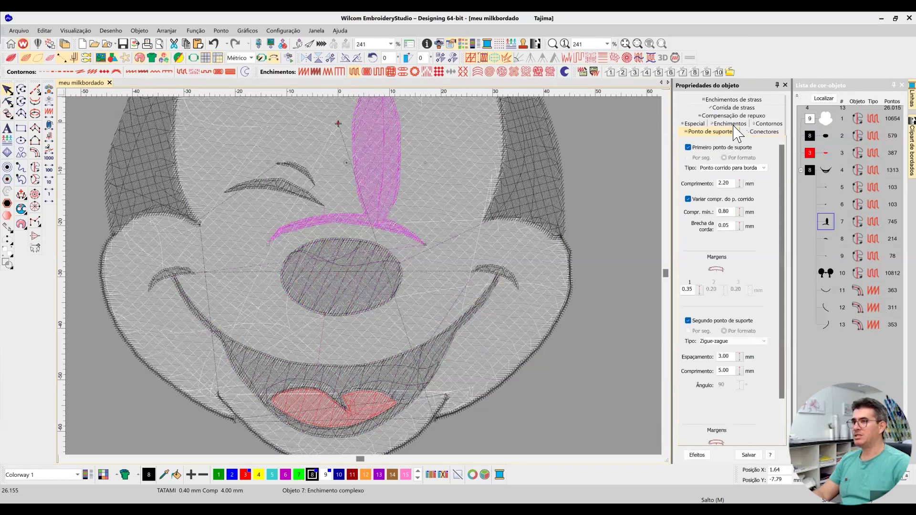
{"action": "left_click", "coordinate": [731, 125]}
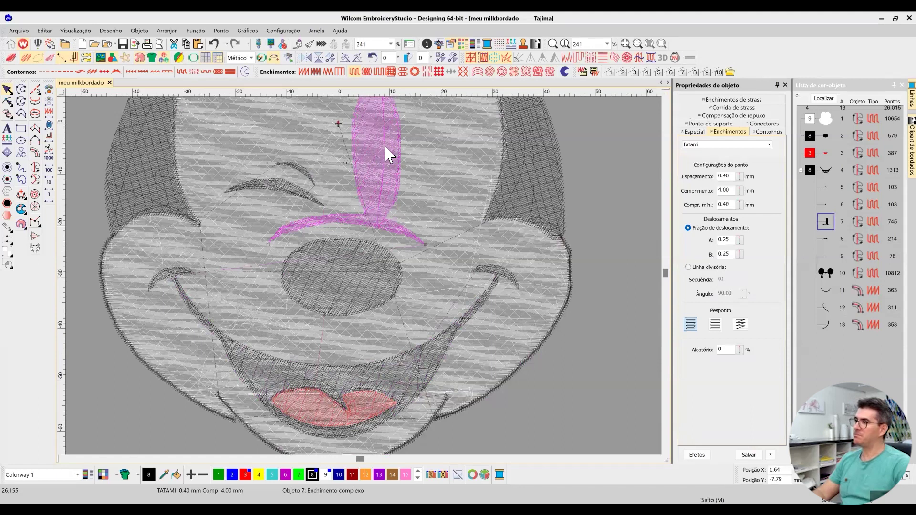
Step: Compare the nose and mouth fills in stitch view and realistic preview, selecting each one in turn
{"action": "key", "text": "t"}
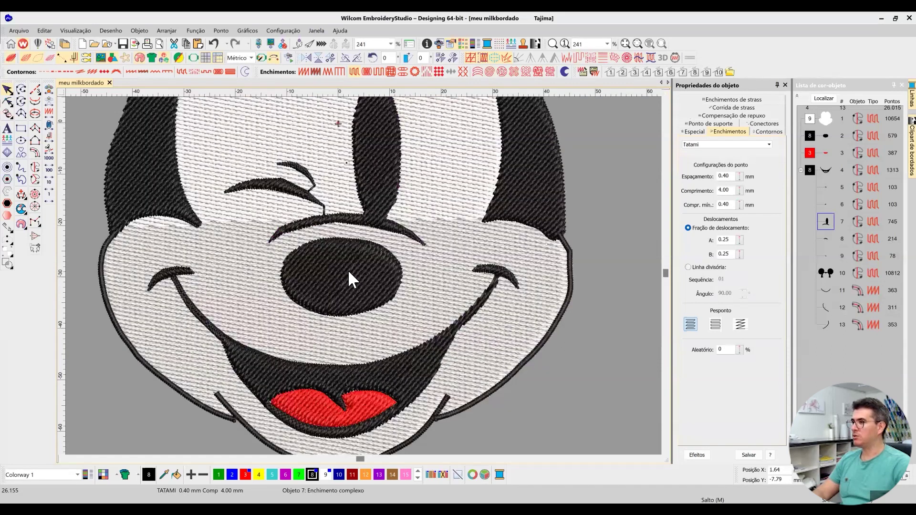
{"action": "key", "text": "t"}
{"action": "left_click", "coordinate": [396, 294]}
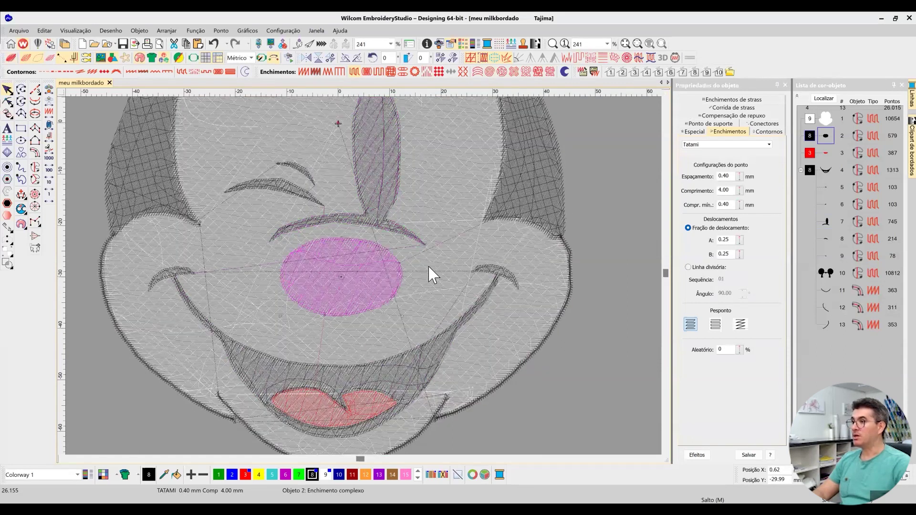
{"action": "left_click", "coordinate": [426, 300]}
{"action": "key", "text": "t"}
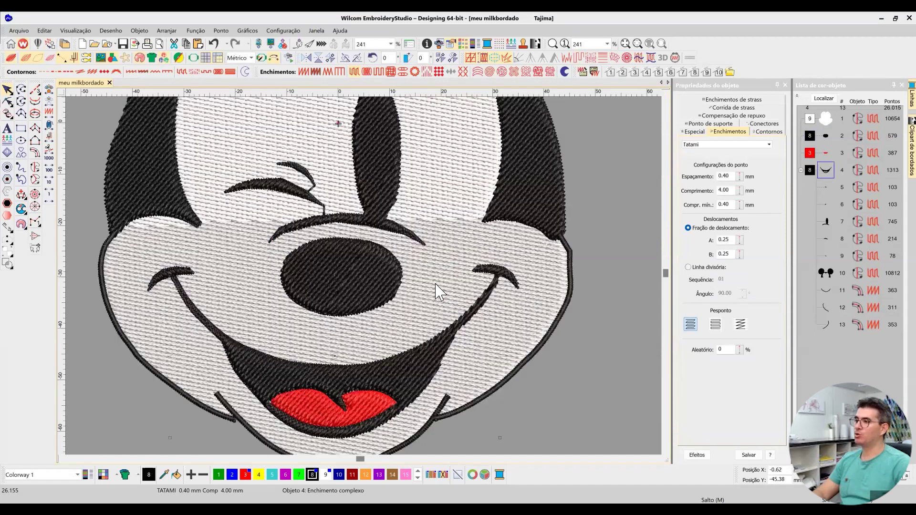
Step: Compare the mouth, nose and open eye fills between stitch view and realistic preview
{"action": "key", "text": "t"}
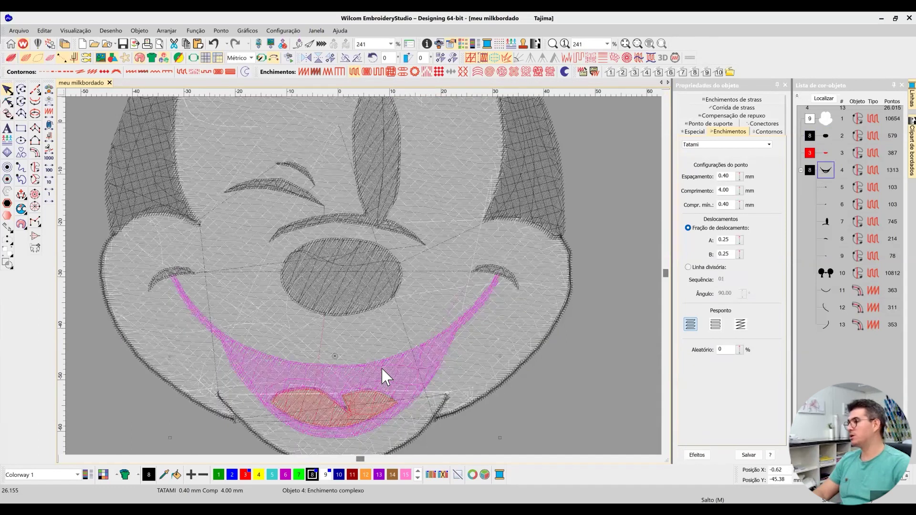
{"action": "key", "text": "t"}
{"action": "key", "text": "t"}
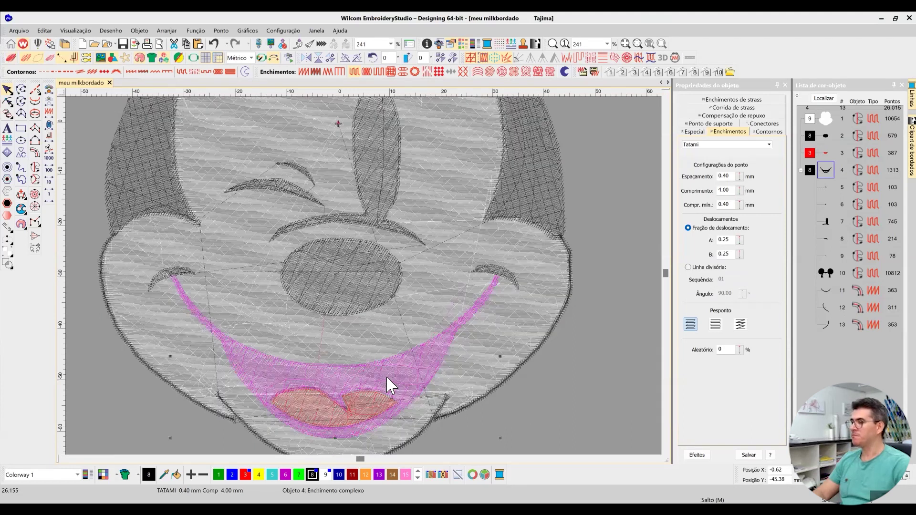
{"action": "key", "text": "t"}
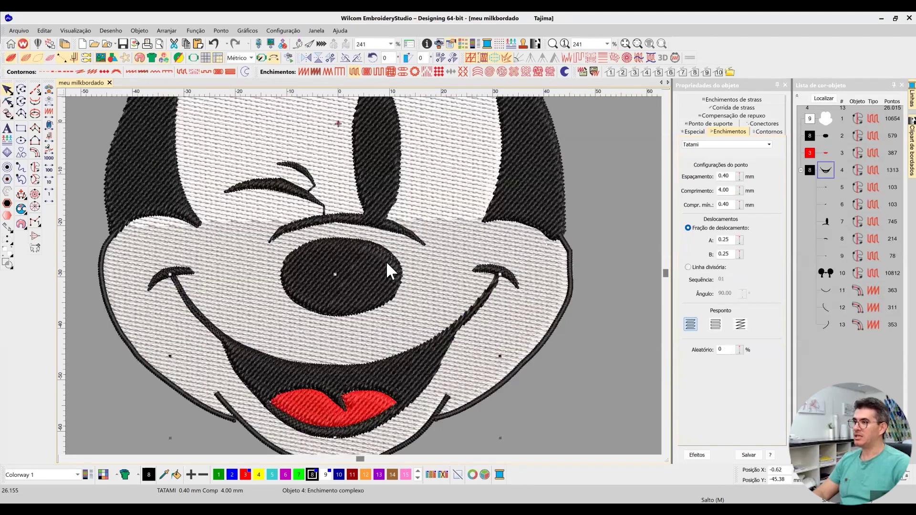
{"action": "key", "text": "t"}
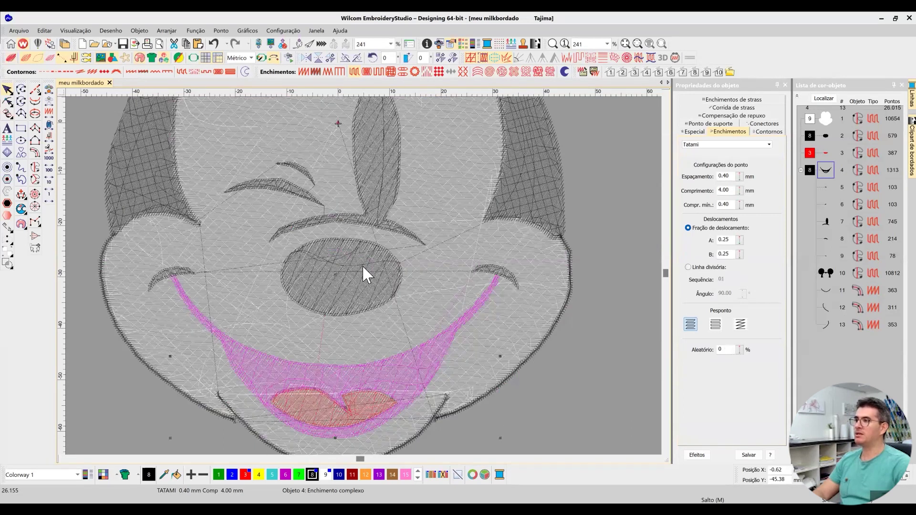
{"action": "left_click", "coordinate": [390, 267]}
{"action": "key", "text": "t"}
{"action": "left_click", "coordinate": [392, 192]}
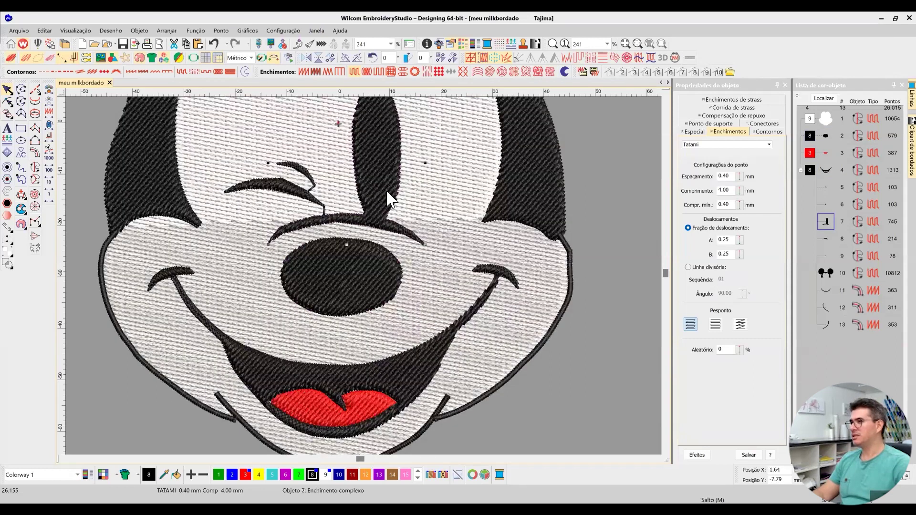
{"action": "key", "text": "t"}
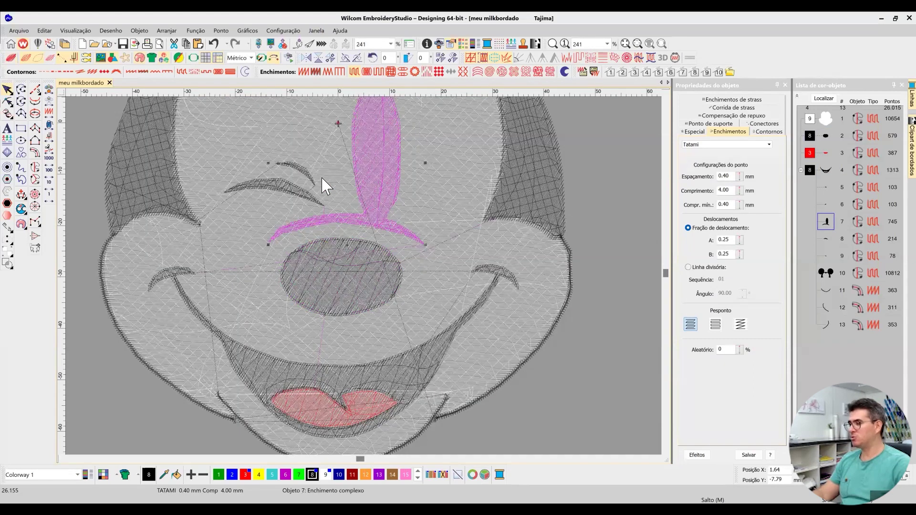
{"action": "key", "text": "t"}
{"action": "key", "text": "t"}
Step: Add the winking eye's lower stroke, nose and mouth fills to the open eye selection and set their stitch spacing to 0.37 mm
{"action": "left_click", "coordinate": [295, 193], "text": "ctrl"}
{"action": "left_click", "coordinate": [342, 271], "text": "ctrl"}
{"action": "left_click", "coordinate": [361, 381], "text": "ctrl"}
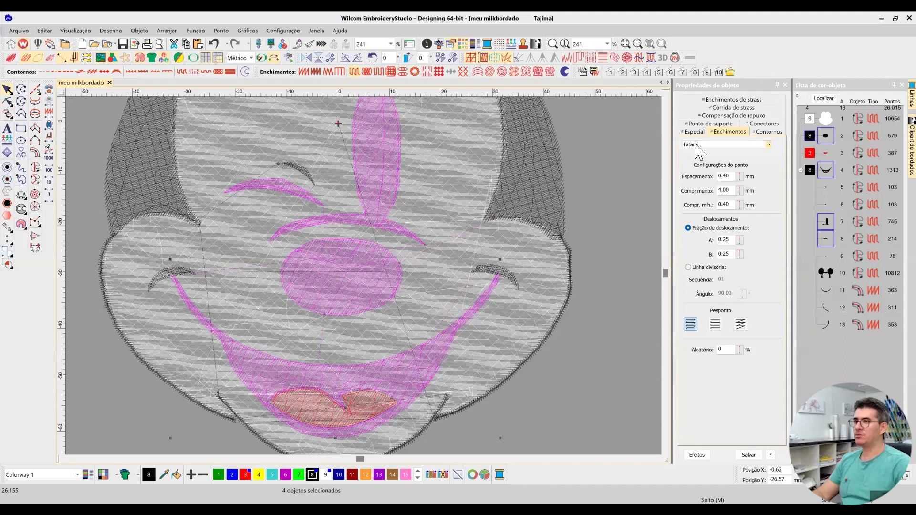
{"action": "double_click", "coordinate": [725, 176]}
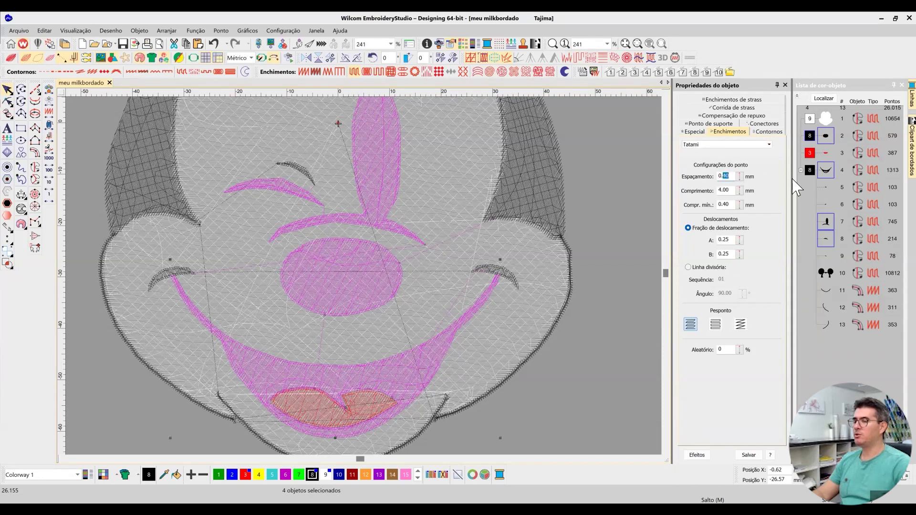
{"action": "type", "text": "37"}
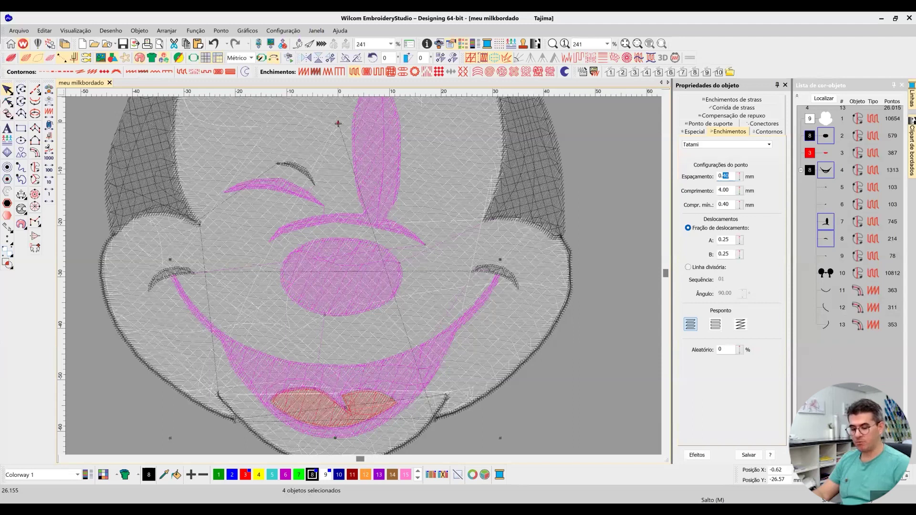
{"action": "key", "text": "Return"}
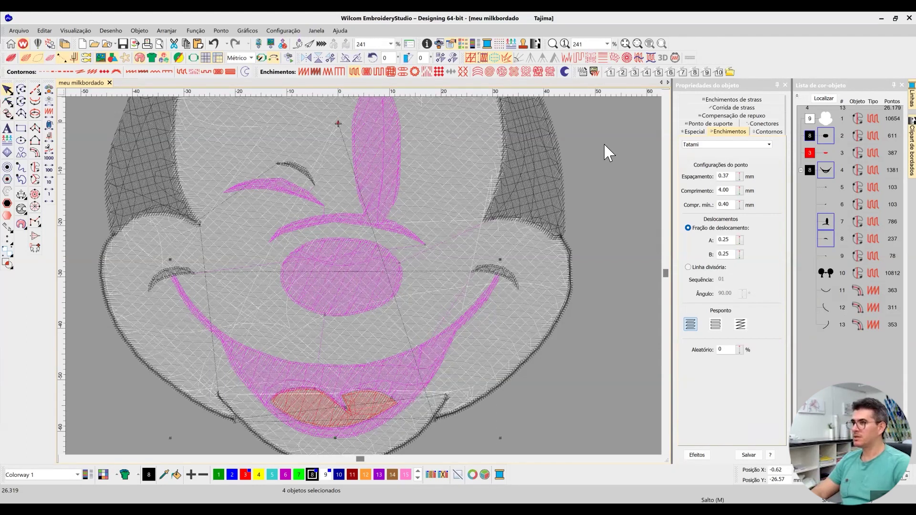
{"action": "key", "text": "ctrl+z"}
{"action": "left_click", "coordinate": [666, 94]}
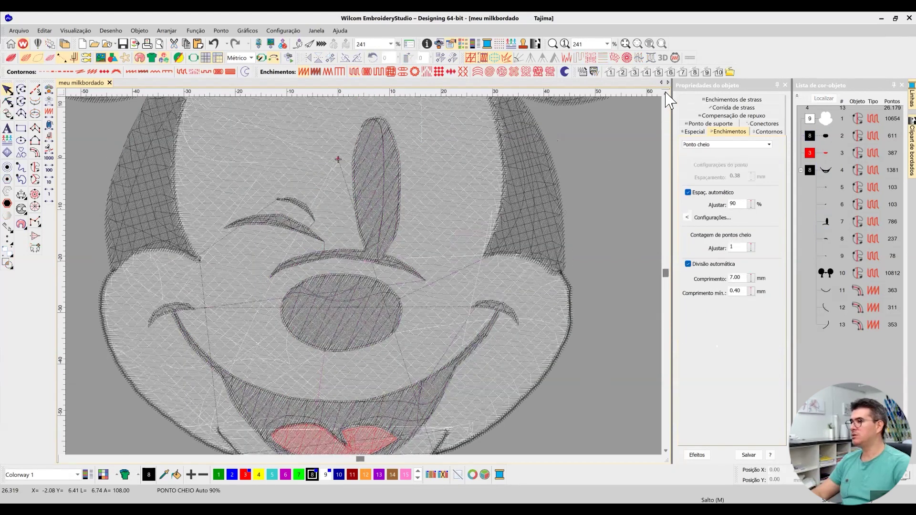
Step: Set the tatami spacing of the black ears and head fill to 0.38 mm
{"action": "scroll", "coordinate": [388, 280], "scroll_direction": "up", "scroll_amount": 2}
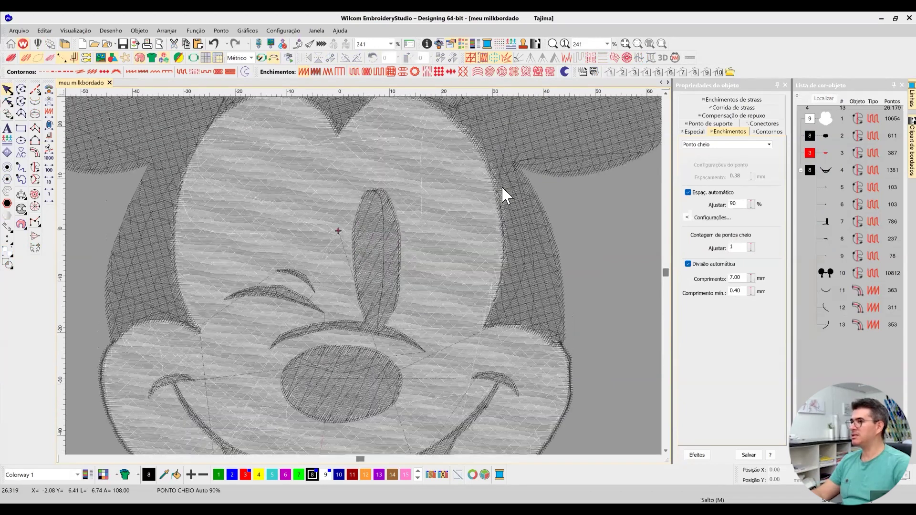
{"action": "scroll", "coordinate": [582, 195], "scroll_direction": "up", "scroll_amount": 3}
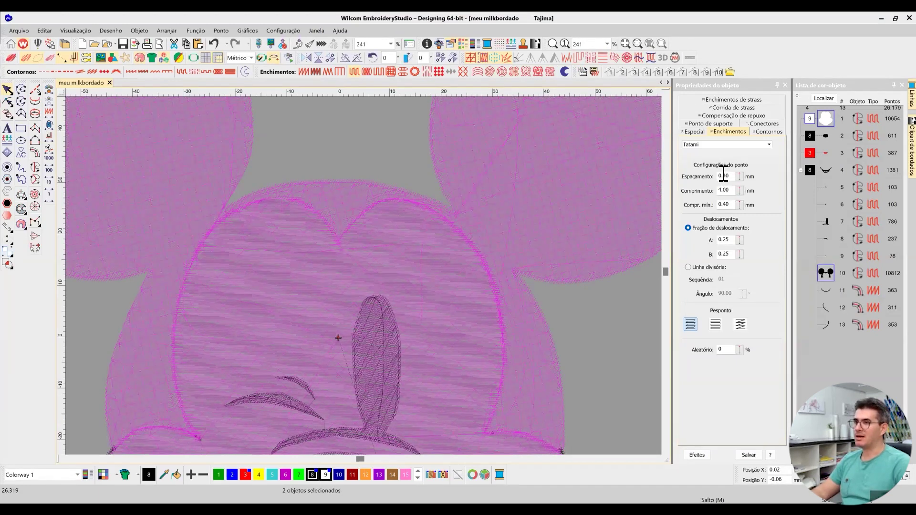
{"action": "double_click", "coordinate": [724, 175]}
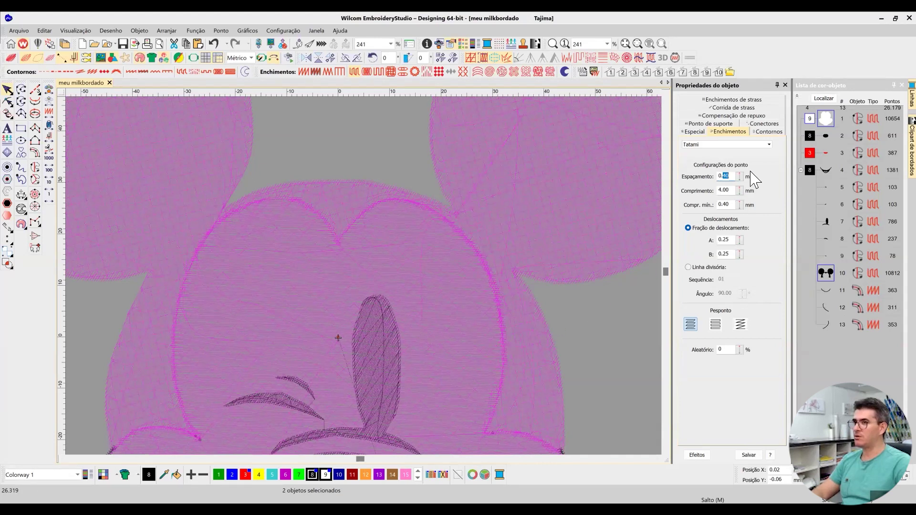
{"action": "left_click", "coordinate": [725, 176]}
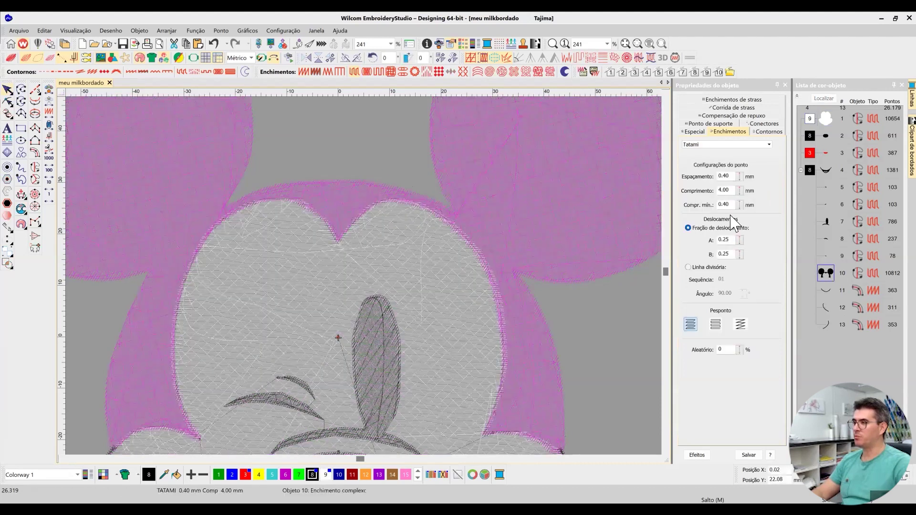
{"action": "double_click", "coordinate": [725, 176]}
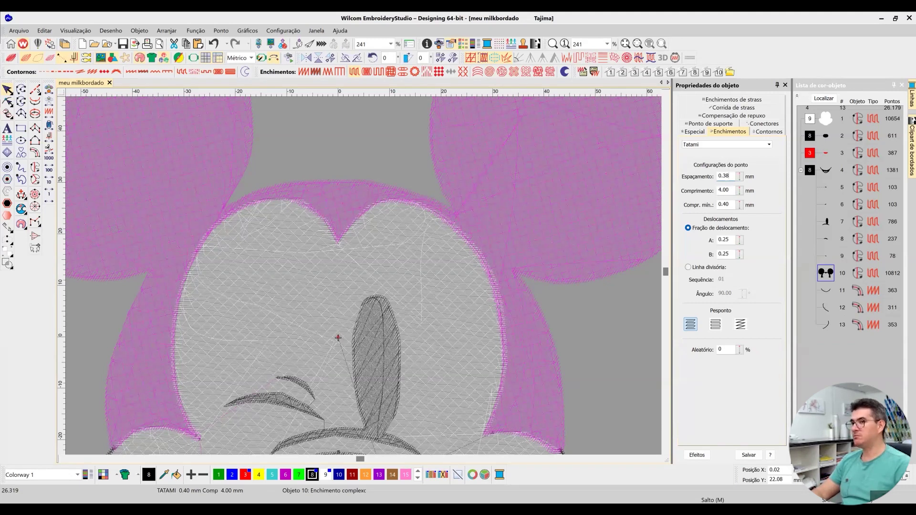
{"action": "type", "text": "38"}
{"action": "left_click", "coordinate": [747, 178]}
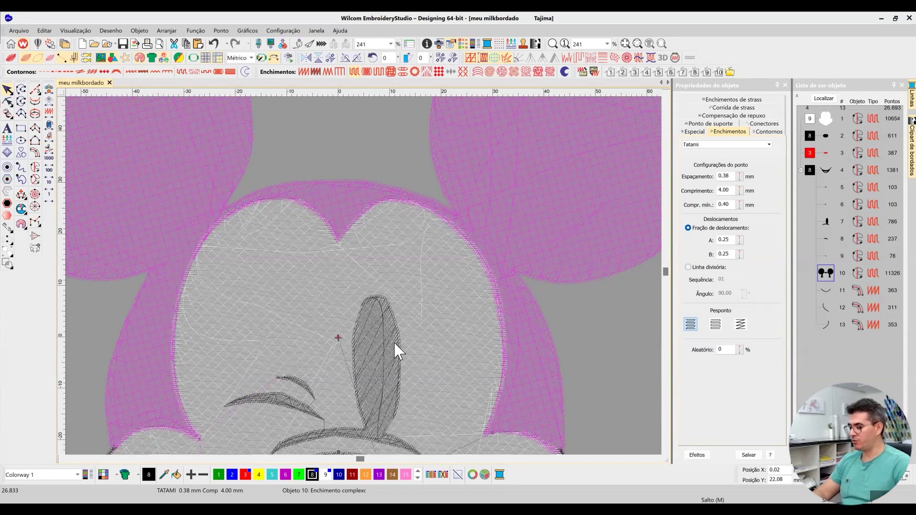
Step: Review the whole design unselected in realistic preview, then examine the winking eye up close
{"action": "scroll", "coordinate": [369, 285], "scroll_direction": "down", "scroll_amount": 2}
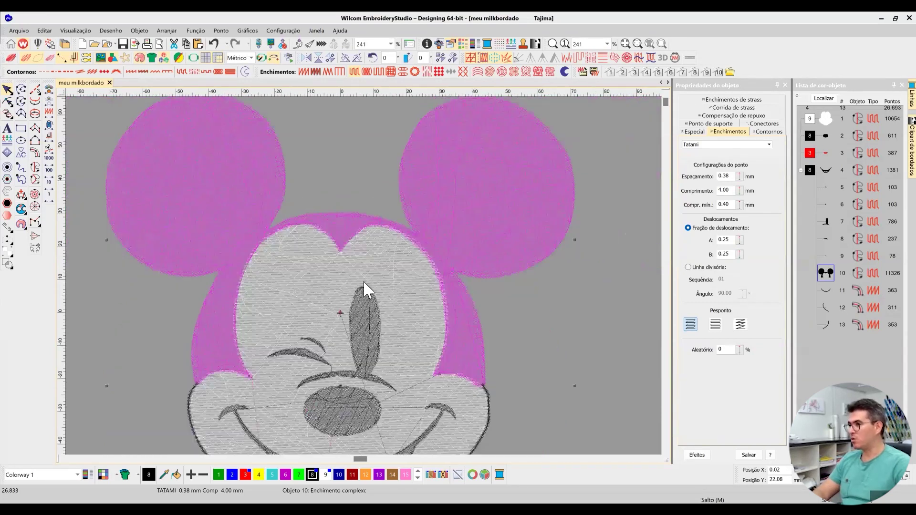
{"action": "scroll", "coordinate": [368, 288], "scroll_direction": "down", "scroll_amount": 2}
{"action": "left_click", "coordinate": [565, 265]}
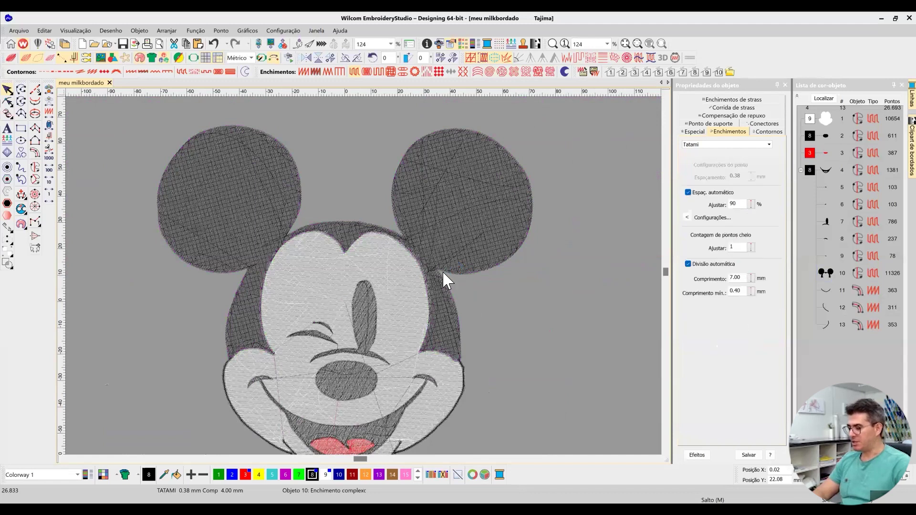
{"action": "key", "text": "Escape"}
{"action": "key", "text": "t"}
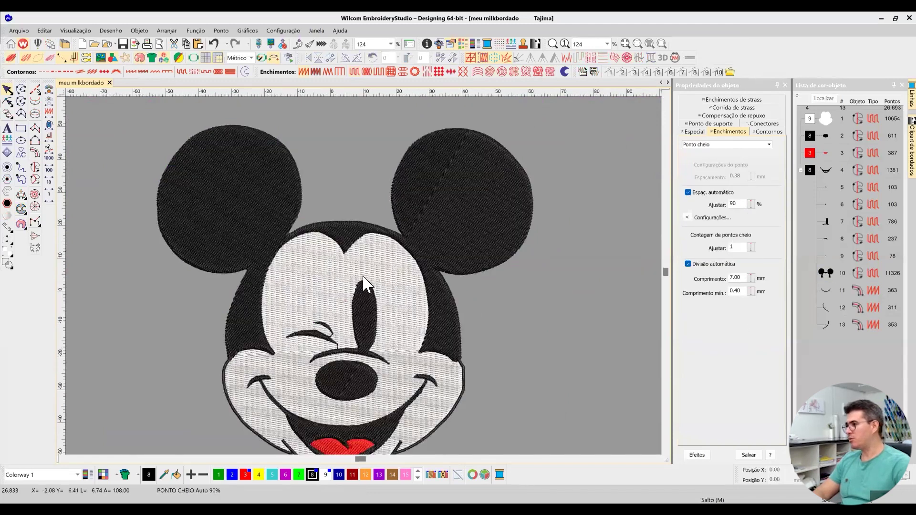
{"action": "scroll", "coordinate": [365, 284], "scroll_direction": "up", "scroll_amount": 2}
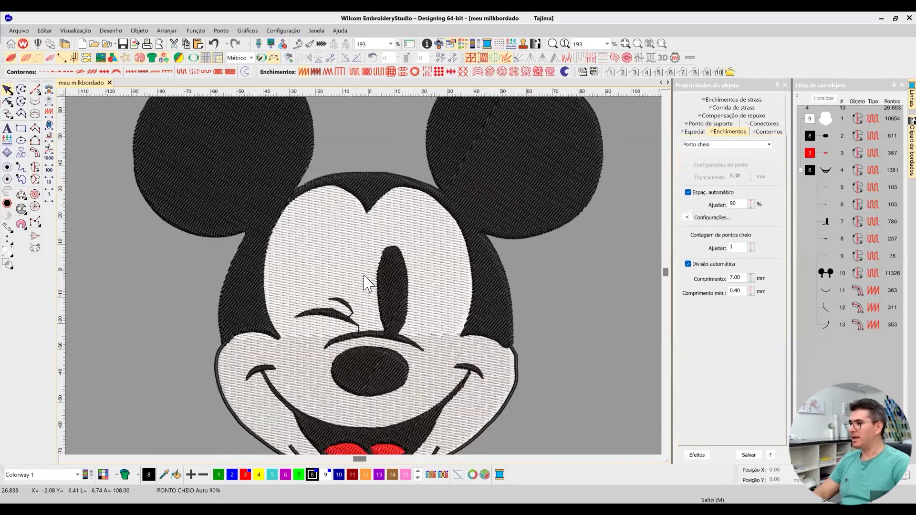
{"action": "scroll", "coordinate": [439, 239], "scroll_direction": "down", "scroll_amount": 1}
{"action": "scroll", "coordinate": [441, 224], "scroll_direction": "up", "scroll_amount": 3}
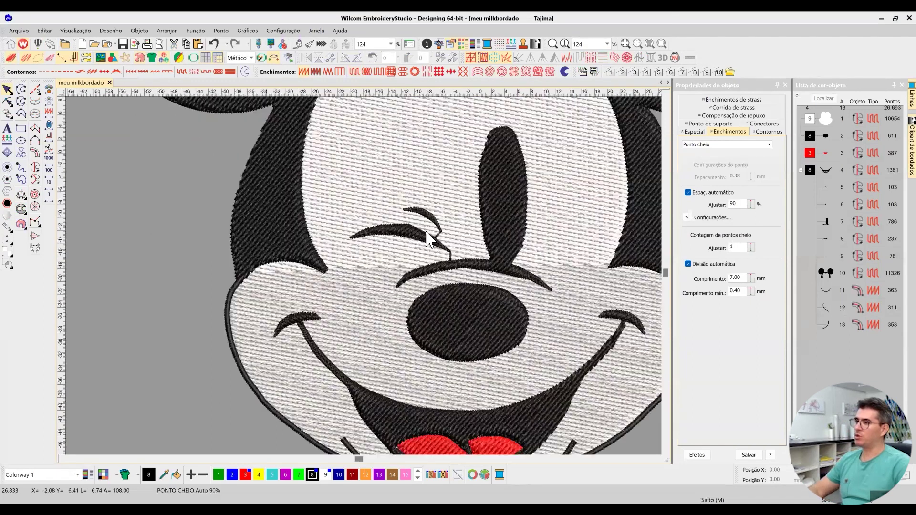
{"action": "scroll", "coordinate": [426, 237], "scroll_direction": "up", "scroll_amount": 4}
Step: Try moving the open eye fill up on the face, and undo the move
{"action": "left_click", "coordinate": [355, 287]}
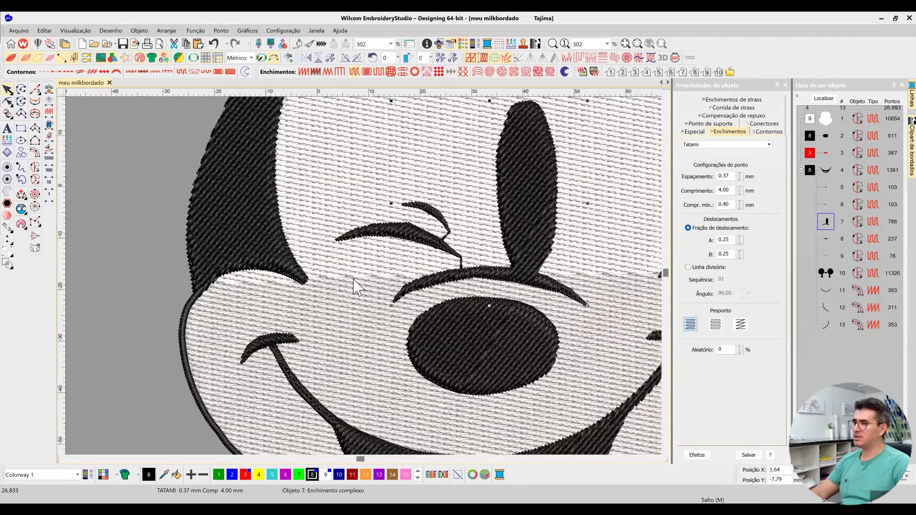
{"action": "scroll", "coordinate": [334, 290], "scroll_direction": "down", "scroll_amount": 1}
{"action": "key", "text": "Escape"}
{"action": "left_click", "coordinate": [365, 248]}
{"action": "left_click_drag", "start_coordinate": [365, 249], "coordinate": [384, 210]}
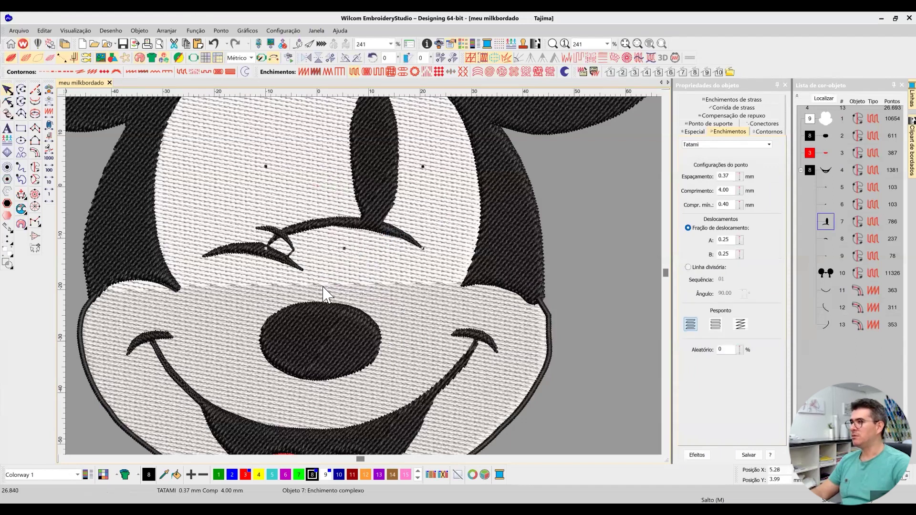
{"action": "key", "text": "ctrl+z"}
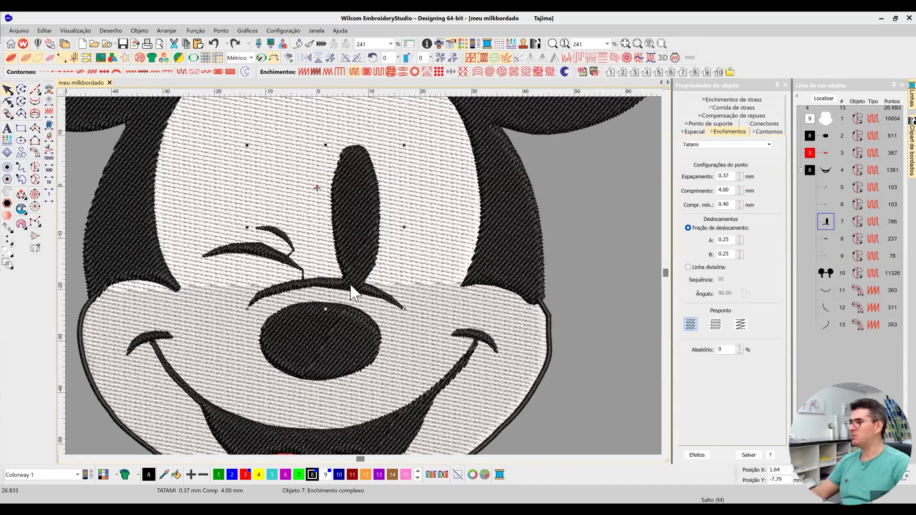
Step: Colour the winking eye's lower stroke yellow and change the fill type of both wink strokes to Ponto cheio
{"action": "scroll", "coordinate": [267, 231], "scroll_direction": "up", "scroll_amount": 1}
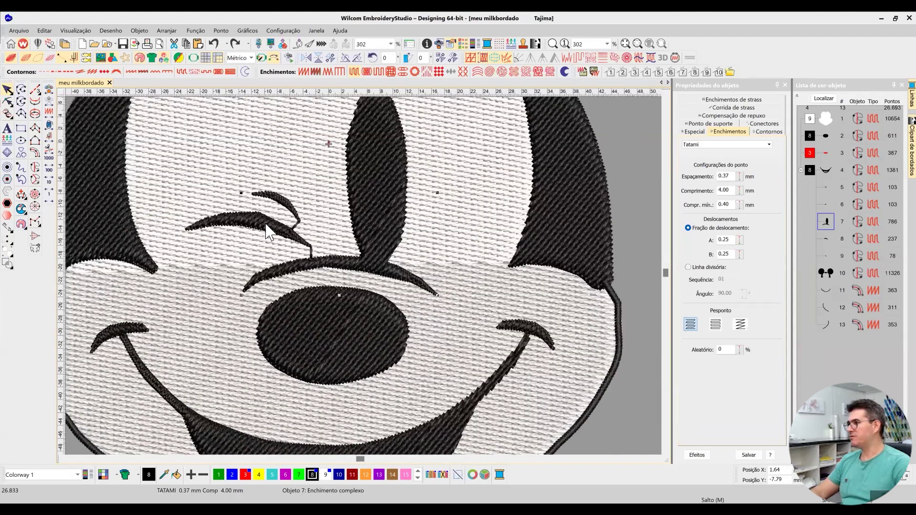
{"action": "key", "text": "Tab"}
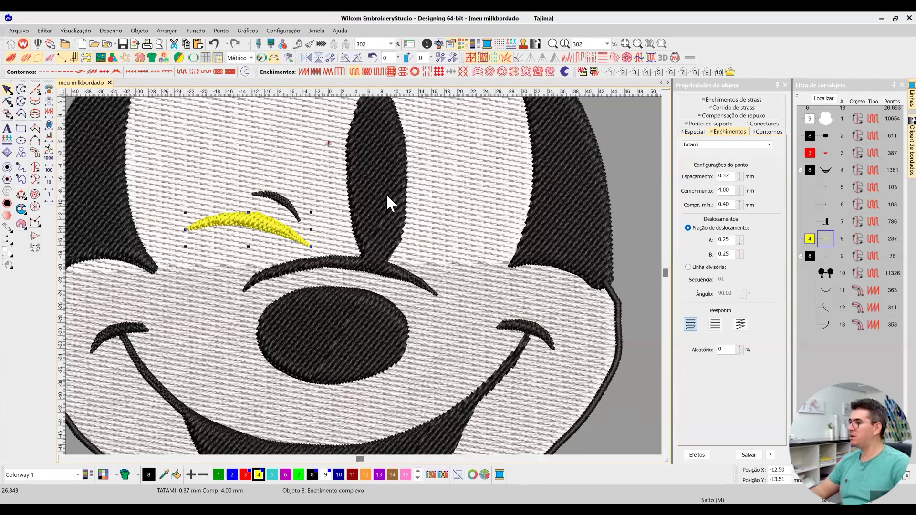
{"action": "left_click", "coordinate": [699, 145]}
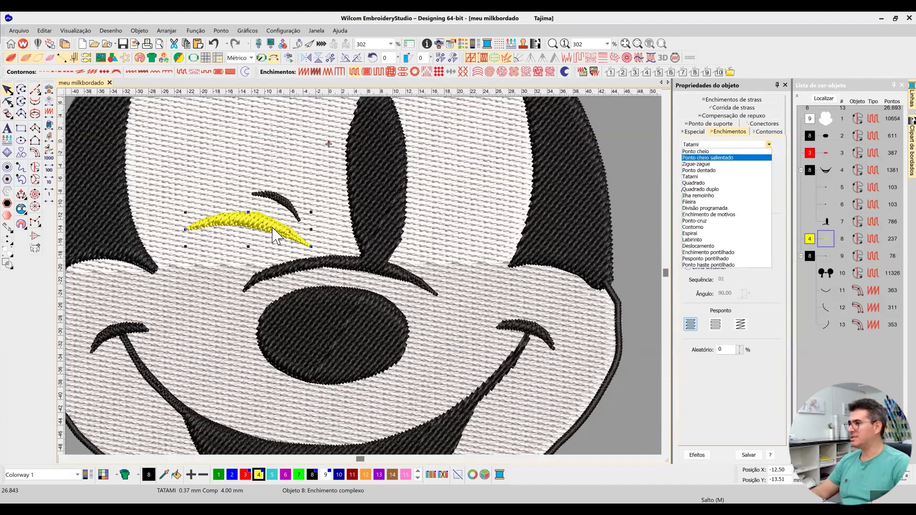
{"action": "left_click", "coordinate": [279, 199]}
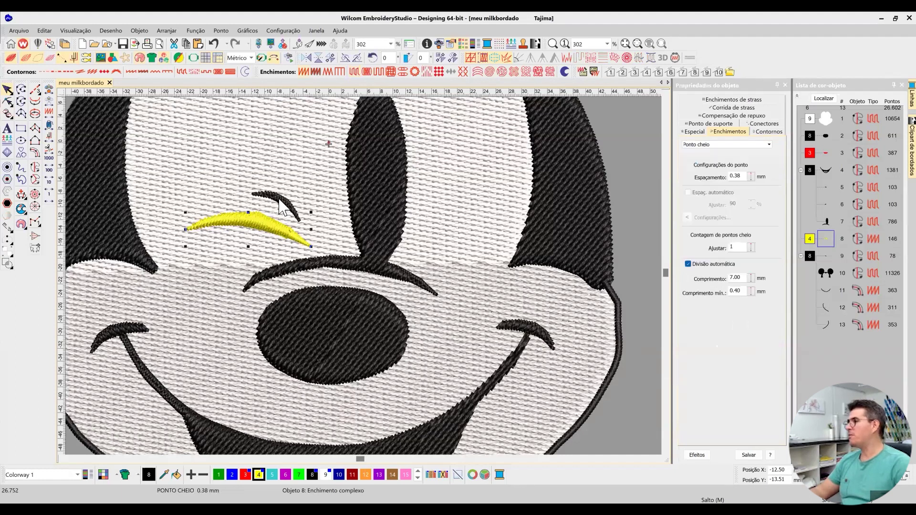
{"action": "left_click", "coordinate": [698, 145]}
{"action": "left_click", "coordinate": [698, 157]}
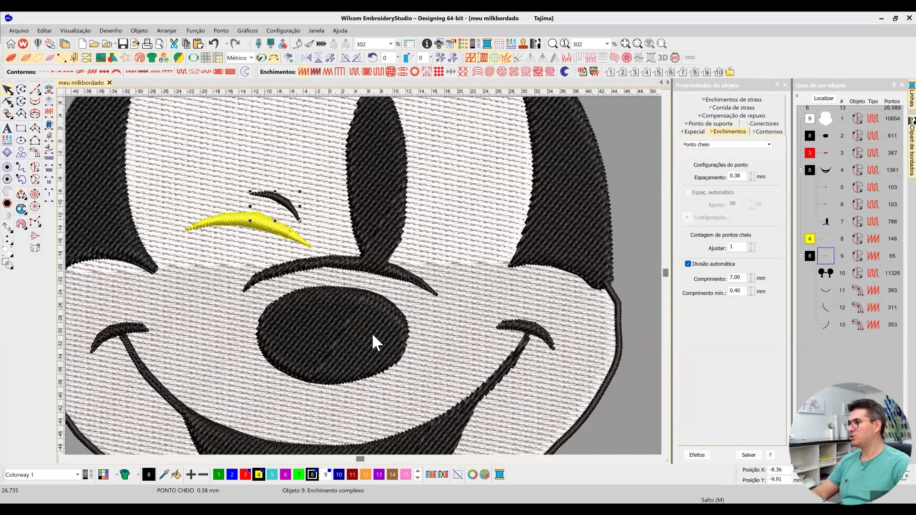
Step: Select both strokes of the winking eye, recolour them with black thread 8, and clear the selection
{"action": "left_click", "coordinate": [258, 475]}
{"action": "left_click", "coordinate": [260, 222], "text": "ctrl"}
{"action": "left_click", "coordinate": [313, 475]}
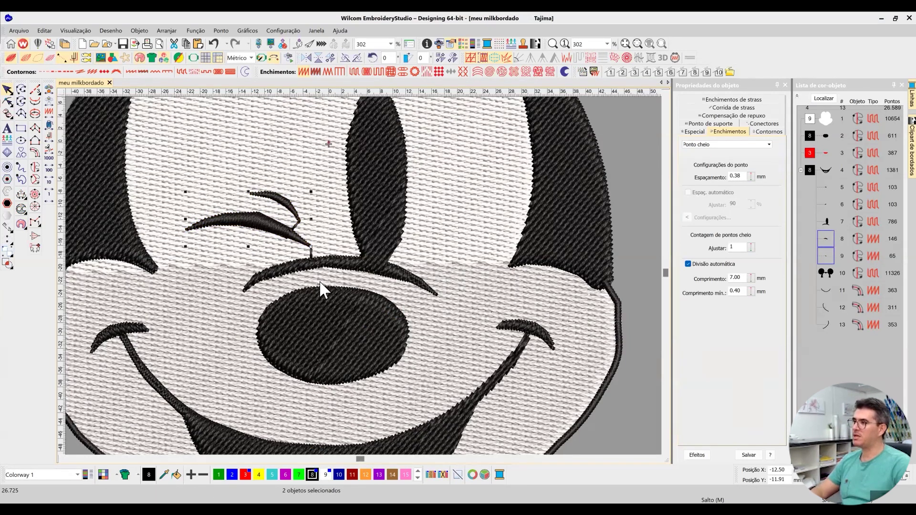
{"action": "key", "text": "Escape"}
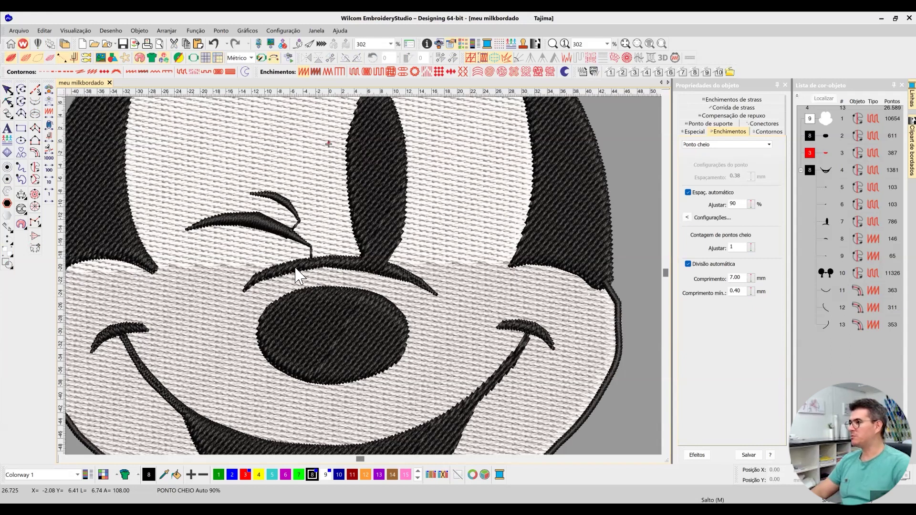
{"action": "left_click", "coordinate": [282, 286]}
{"action": "key", "text": "Escape"}
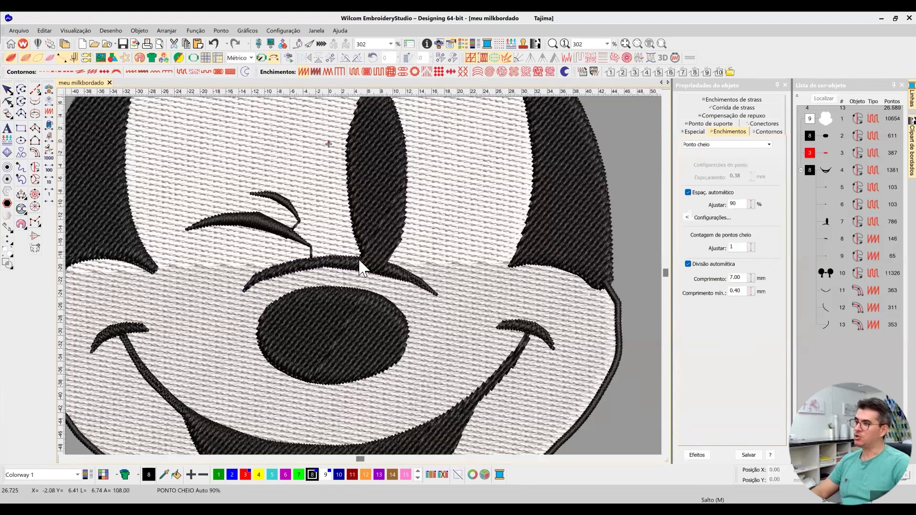
Step: Check the fill stitch types of the open eye with its brow line and of the winking eye
{"action": "left_click", "coordinate": [383, 232]}
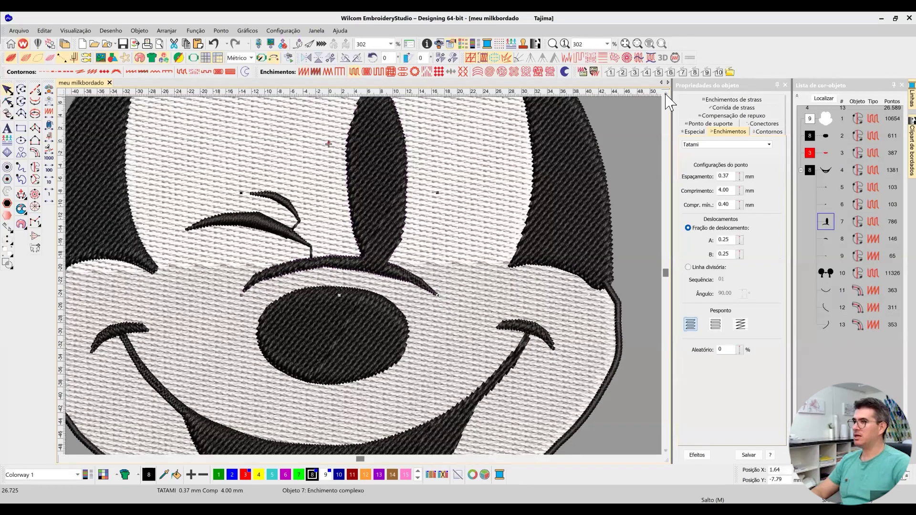
{"action": "scroll", "coordinate": [380, 144], "scroll_direction": "up", "scroll_amount": 1}
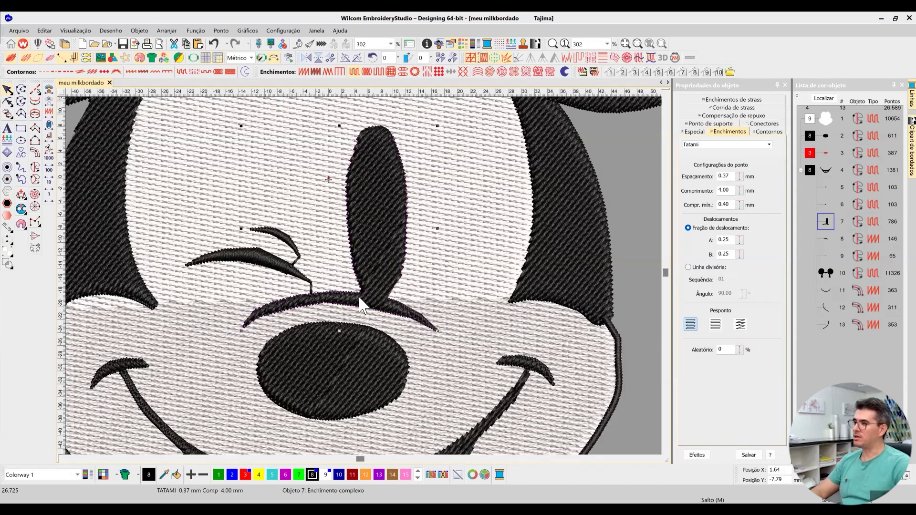
{"action": "key", "text": "Escape"}
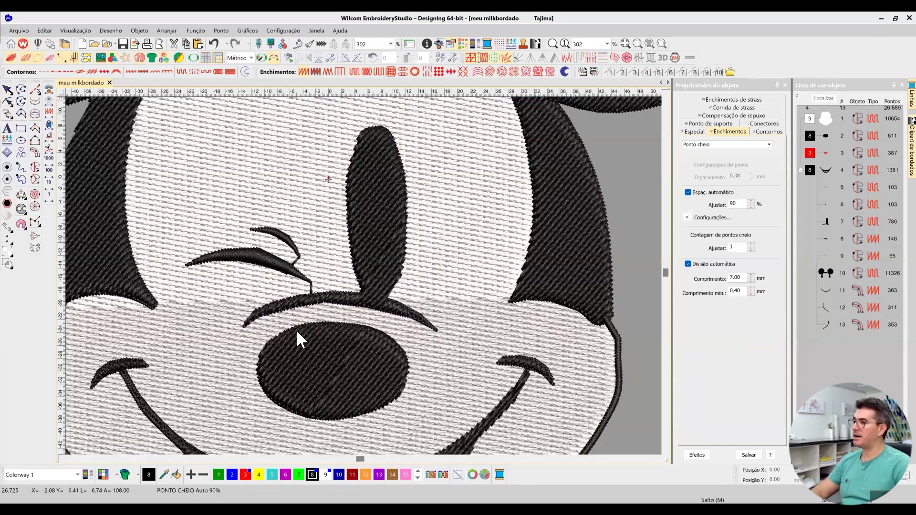
{"action": "left_click", "coordinate": [225, 263]}
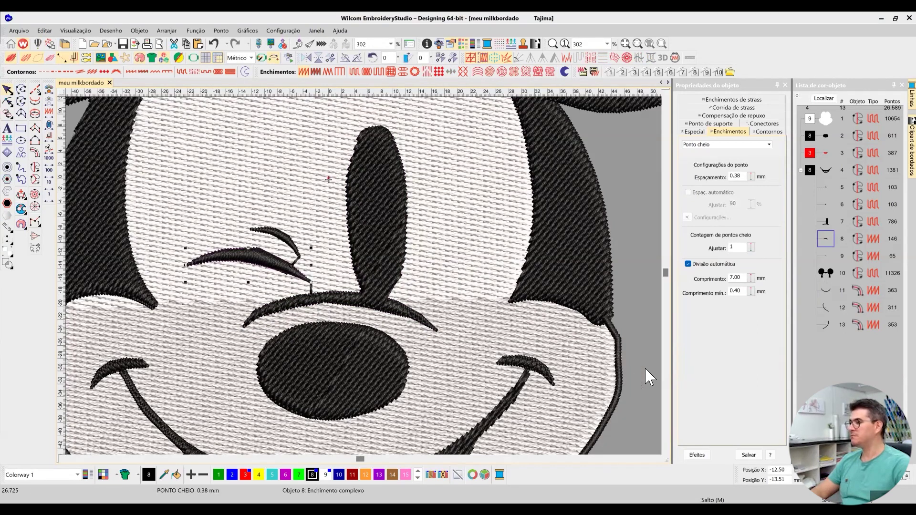
Step: Change the fill of the two small cheek creases at the ends of the smile to Ponto cheio
{"action": "left_click", "coordinate": [666, 451]}
{"action": "left_click", "coordinate": [666, 452]}
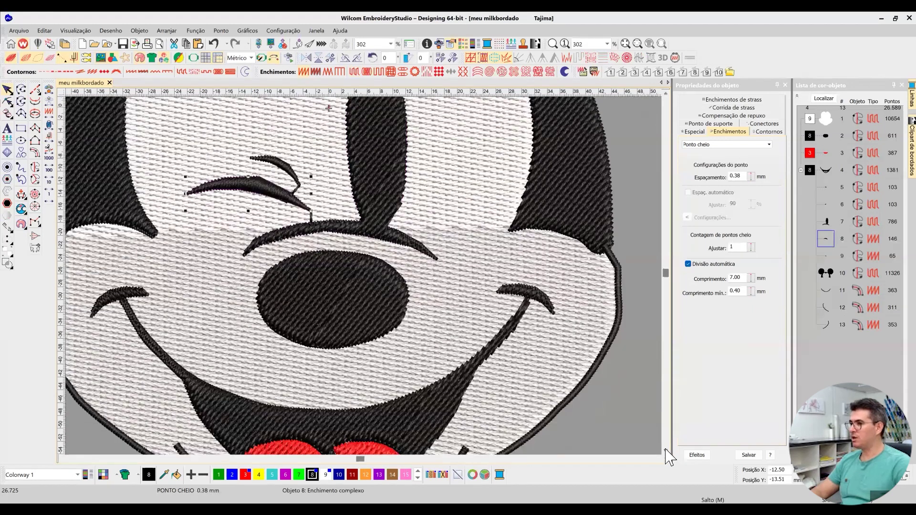
{"action": "scroll", "coordinate": [160, 241], "scroll_direction": "down", "scroll_amount": 2}
{"action": "left_click", "coordinate": [139, 221]}
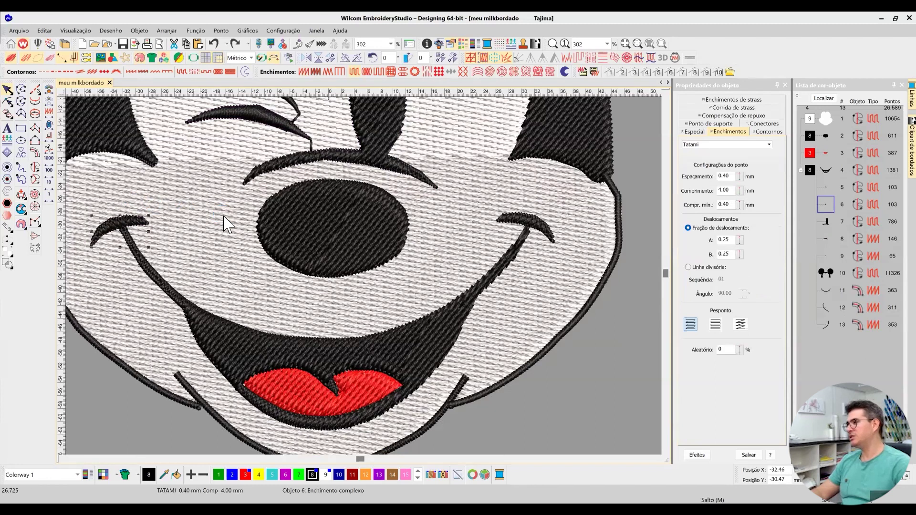
{"action": "left_click", "coordinate": [513, 217], "text": "ctrl"}
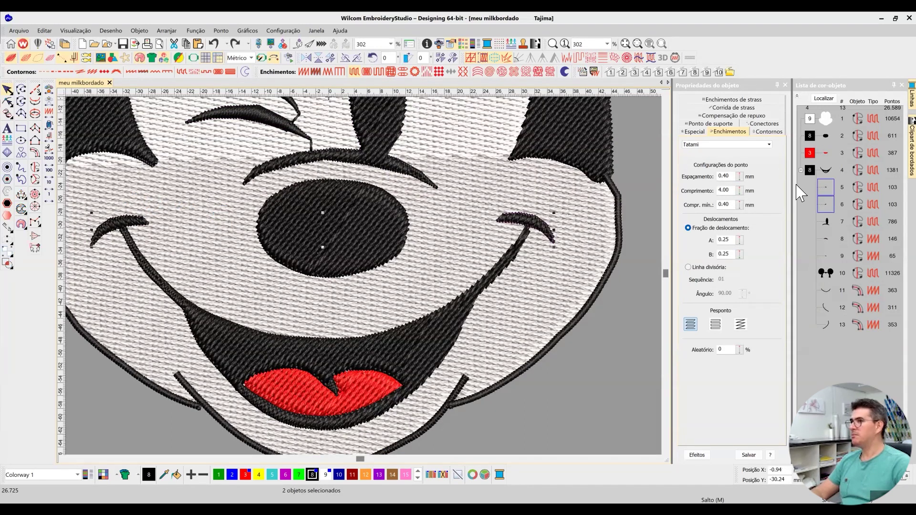
{"action": "left_click", "coordinate": [747, 145]}
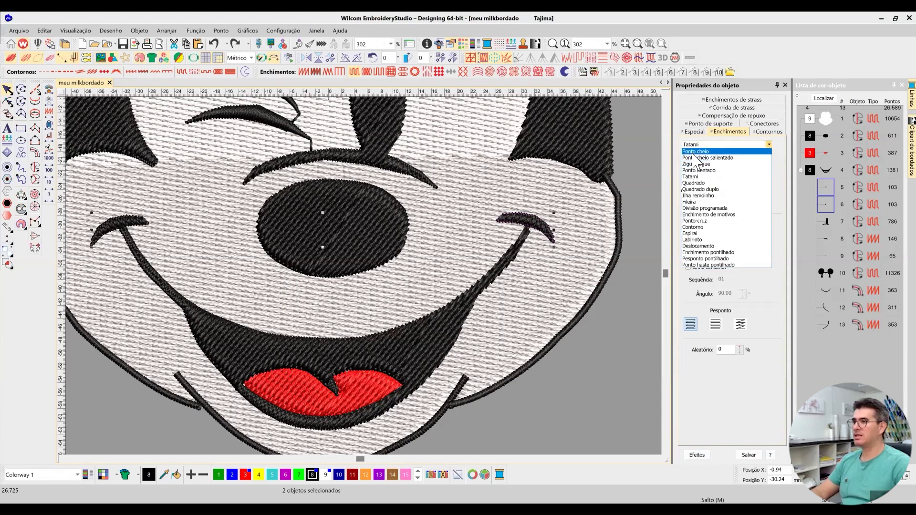
{"action": "left_click", "coordinate": [695, 152]}
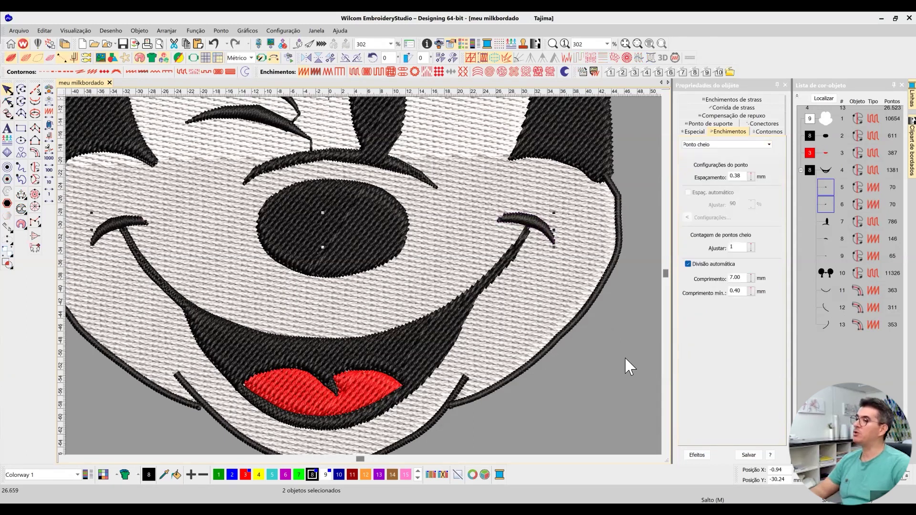
{"action": "left_click", "coordinate": [611, 358]}
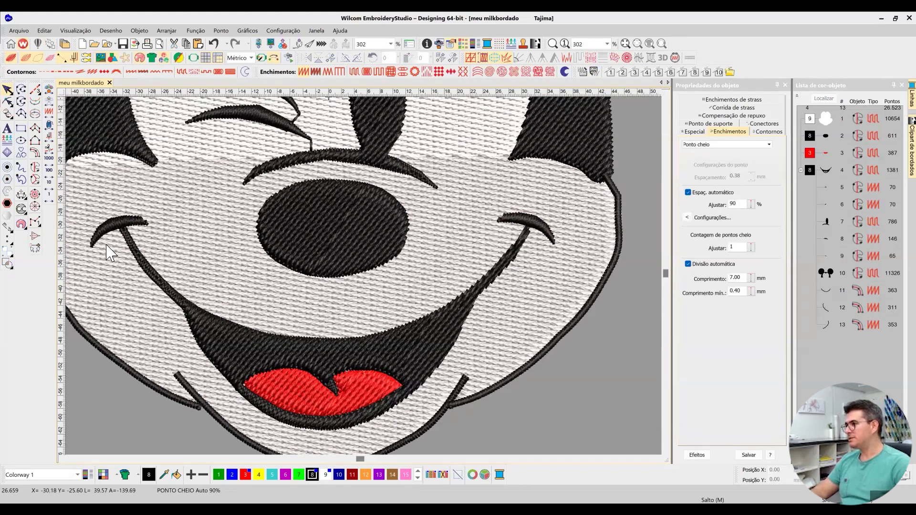
Step: Cut the black mouth object with the Knife tool across both narrow corners, separating the thin smile lines from the mouth
{"action": "left_click", "coordinate": [191, 313]}
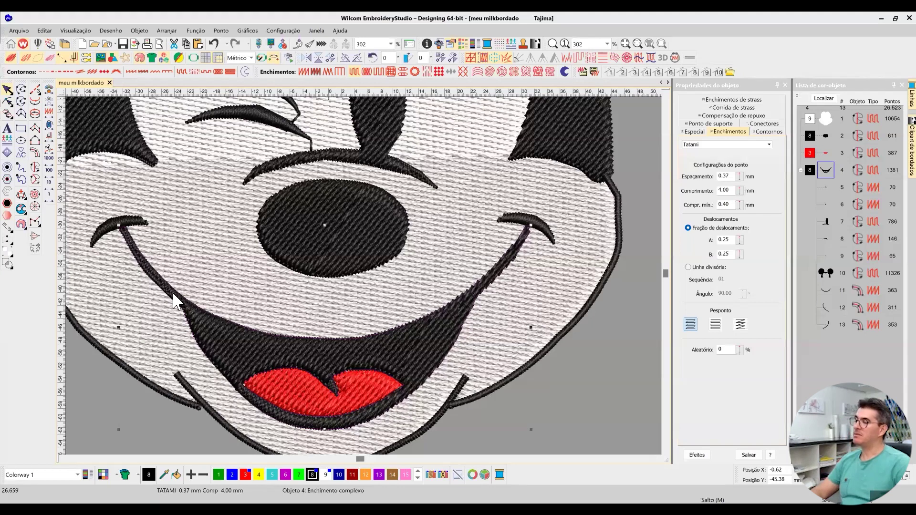
{"action": "left_click", "coordinate": [623, 367]}
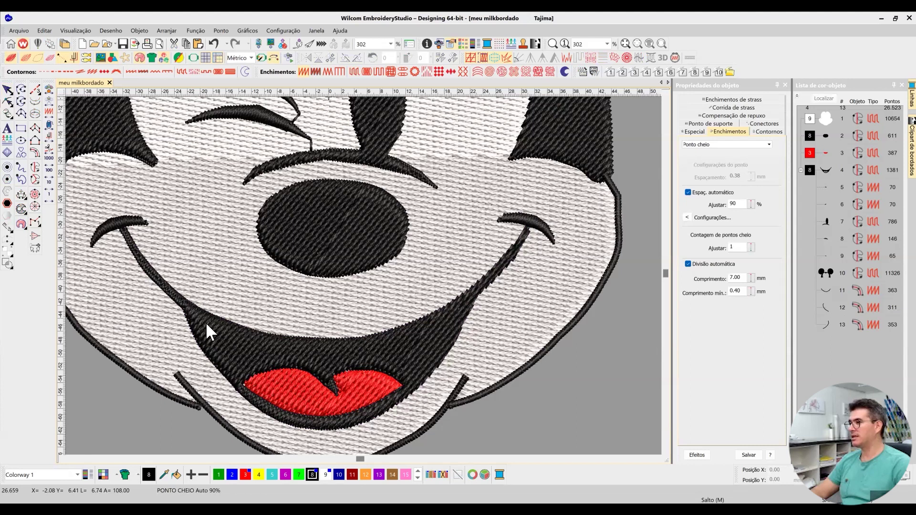
{"action": "left_click", "coordinate": [190, 309]}
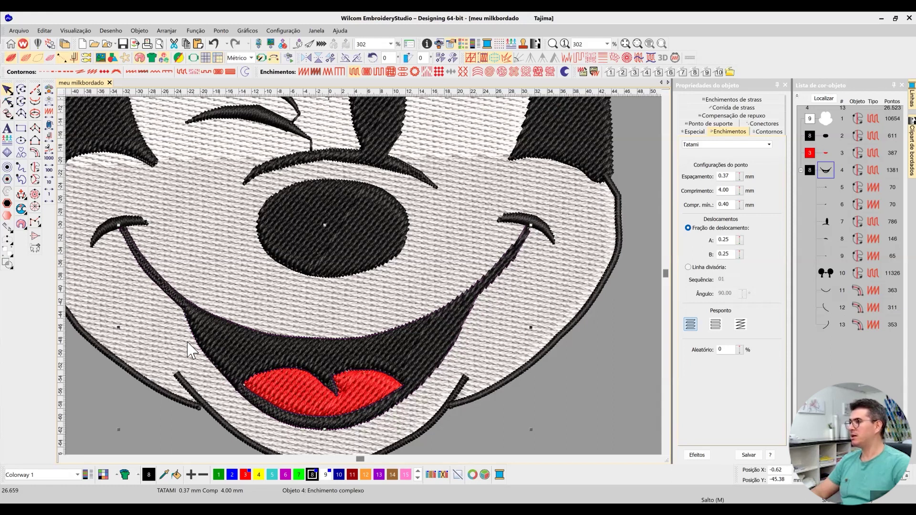
{"action": "left_click", "coordinate": [9, 103]}
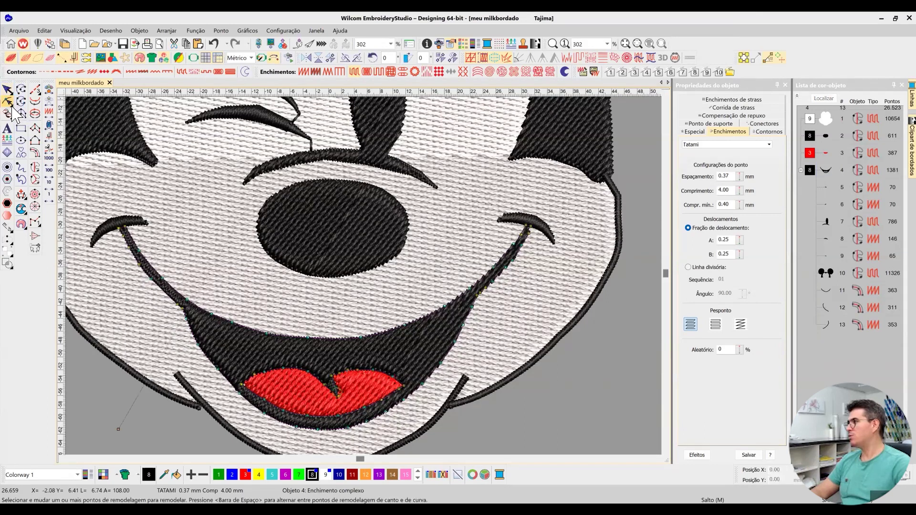
{"action": "left_click", "coordinate": [8, 114]}
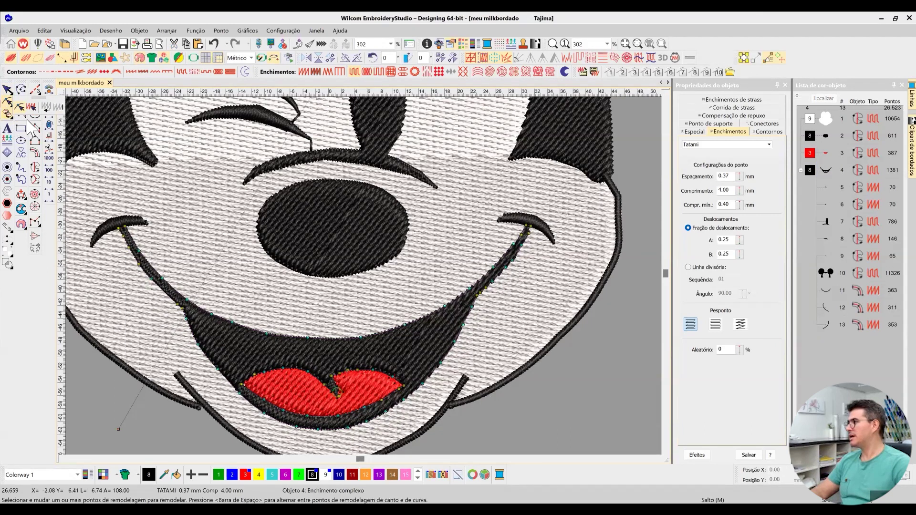
{"action": "left_click", "coordinate": [183, 310]}
{"action": "left_click", "coordinate": [171, 327]}
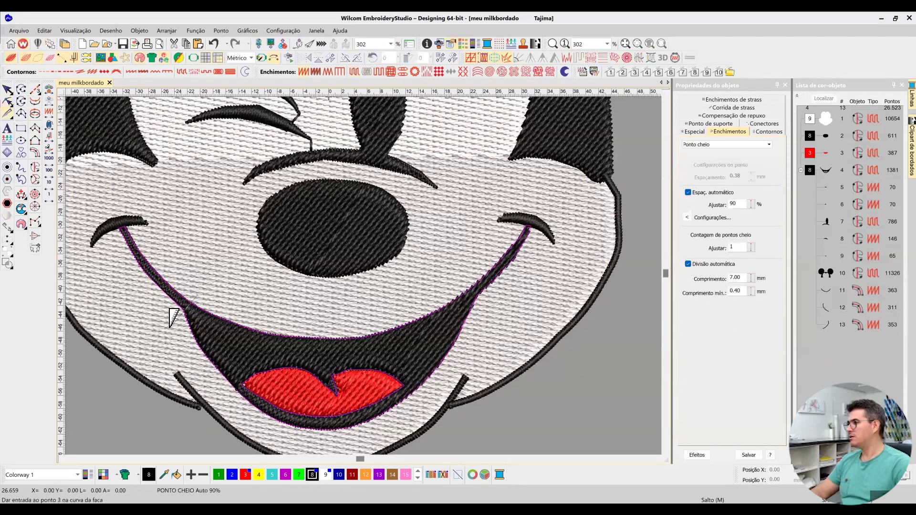
{"action": "left_click", "coordinate": [234, 412]}
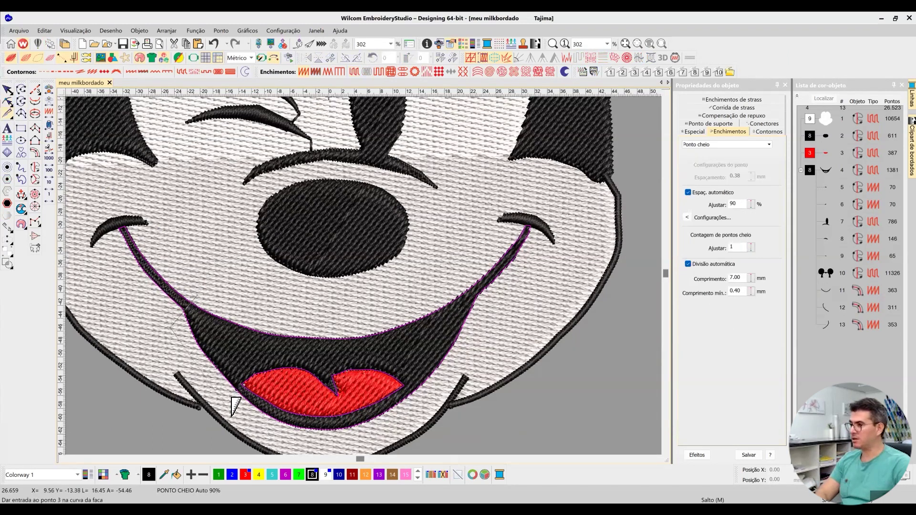
{"action": "left_click", "coordinate": [302, 452]}
{"action": "left_click", "coordinate": [439, 441]}
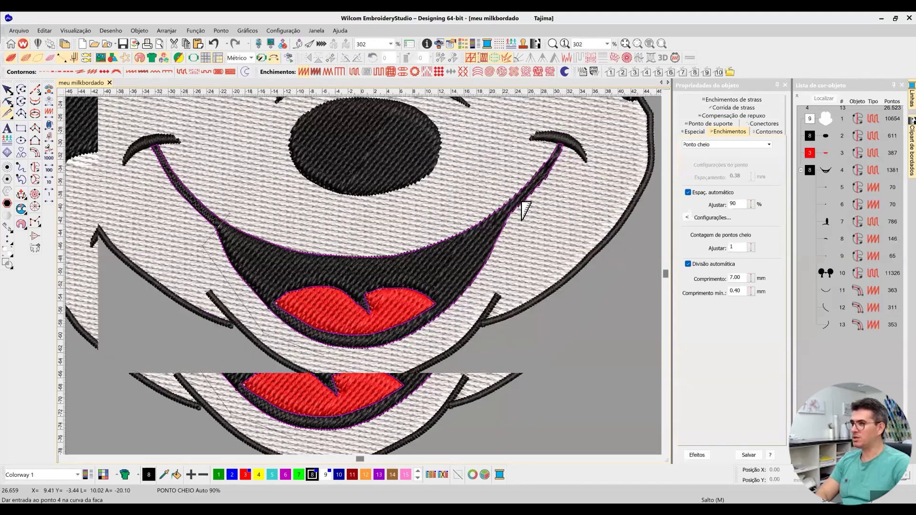
{"action": "left_click", "coordinate": [515, 216]}
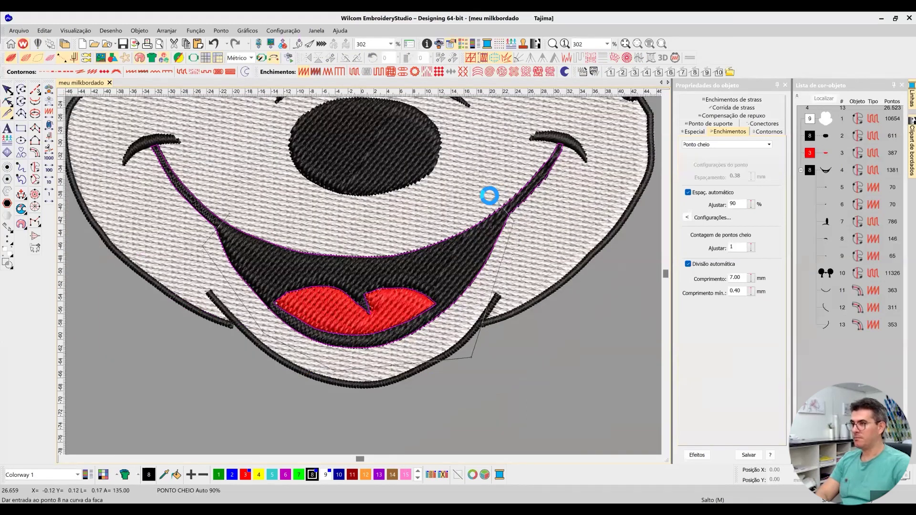
{"action": "key", "text": "Return"}
Step: Change the two thin smile lines to Ponto cheio and adjust the stitch direction of the right-hand one
{"action": "left_click", "coordinate": [9, 91]}
{"action": "left_click", "coordinate": [205, 210]}
{"action": "left_click", "coordinate": [547, 181], "text": "ctrl"}
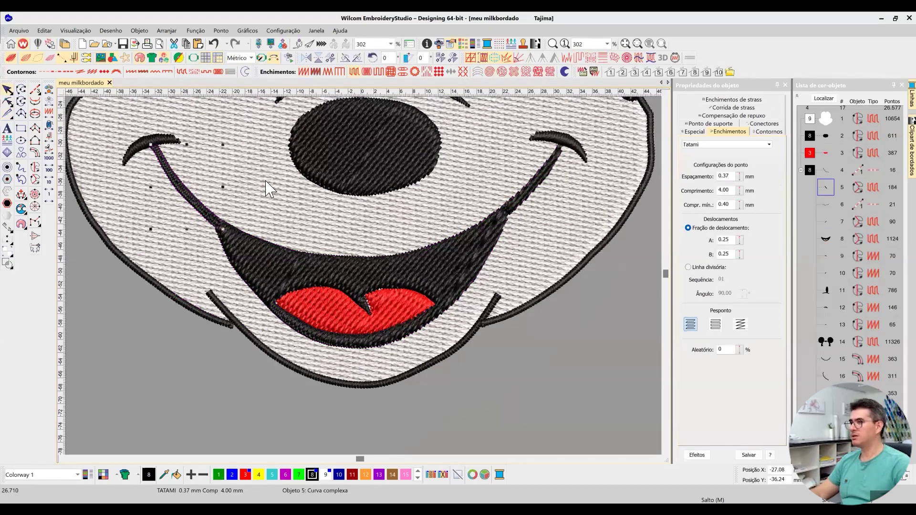
{"action": "left_click", "coordinate": [701, 145]}
{"action": "left_click", "coordinate": [701, 151]}
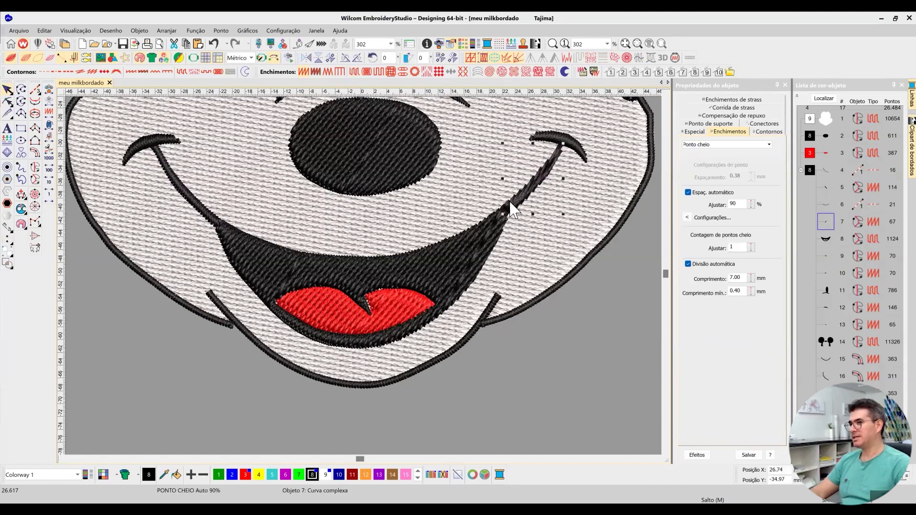
{"action": "left_click", "coordinate": [8, 102]}
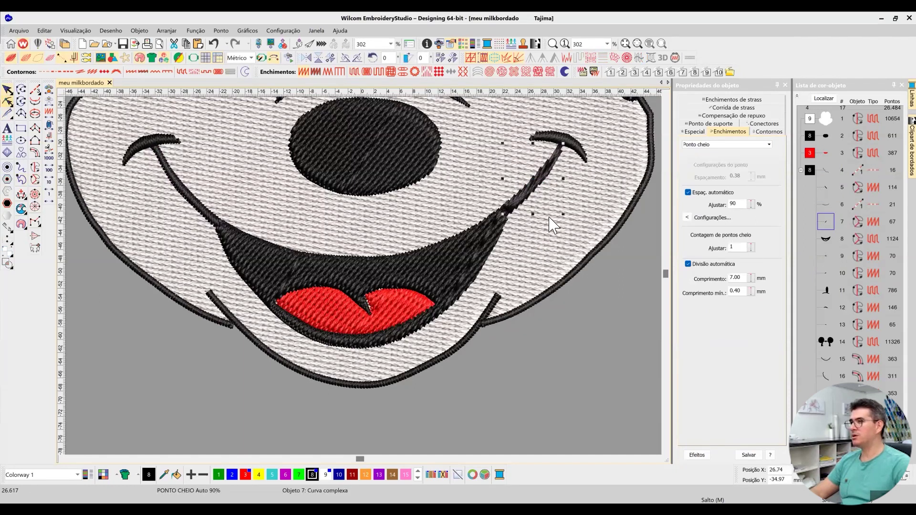
{"action": "key", "text": "Escape"}
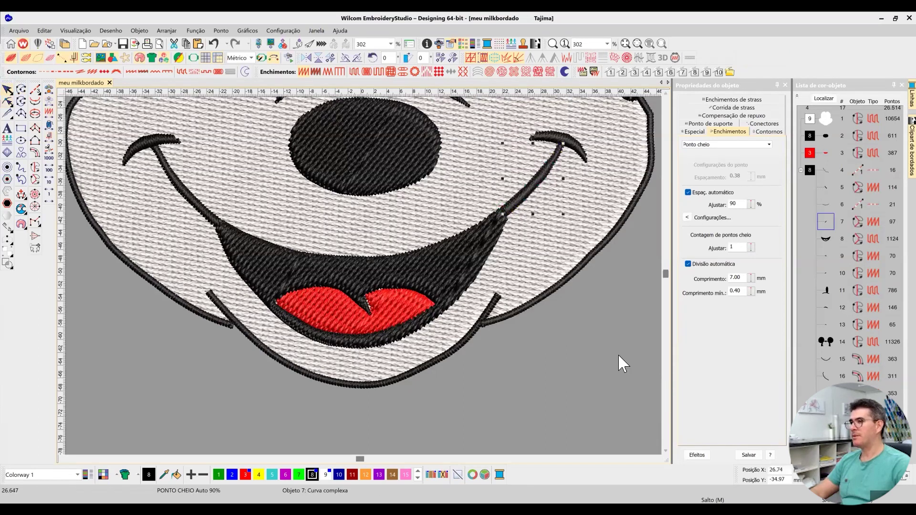
Step: Set the nominal stitch angle of the black mouth fill to 90°
{"action": "left_click", "coordinate": [450, 261]}
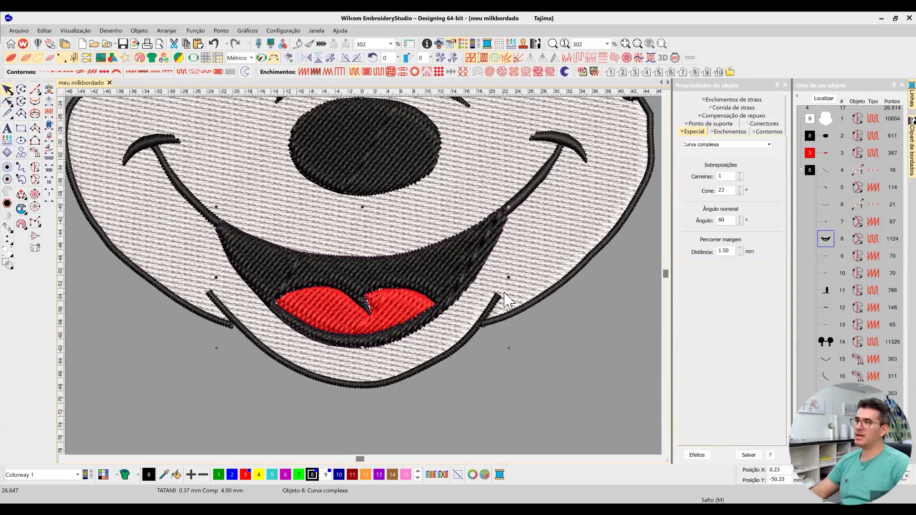
{"action": "double_click", "coordinate": [724, 220]}
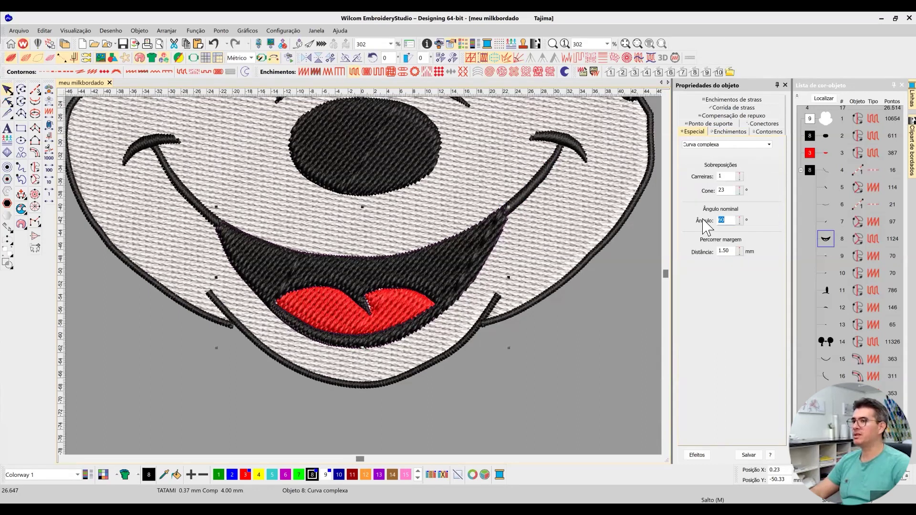
{"action": "type", "text": "90"}
{"action": "key", "text": "Return"}
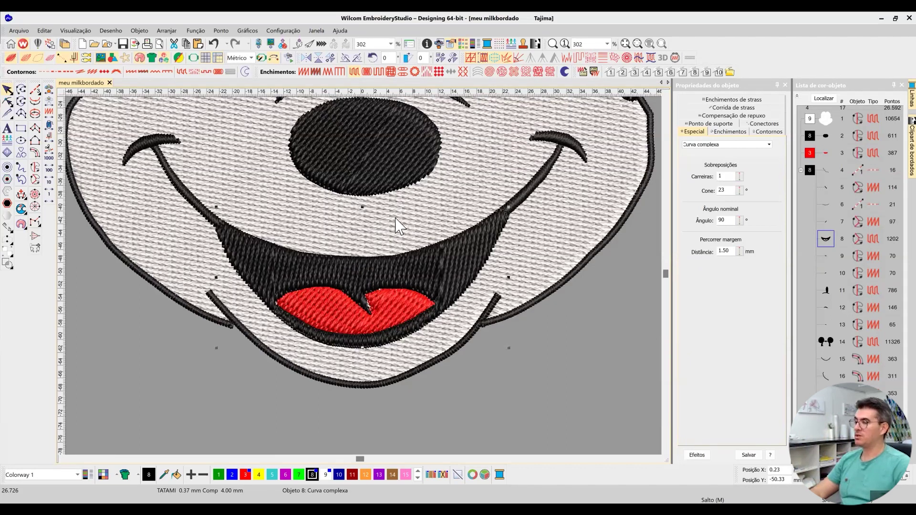
Step: Check the fill angle settings of the white face and the red tongue
{"action": "left_click", "coordinate": [370, 222]}
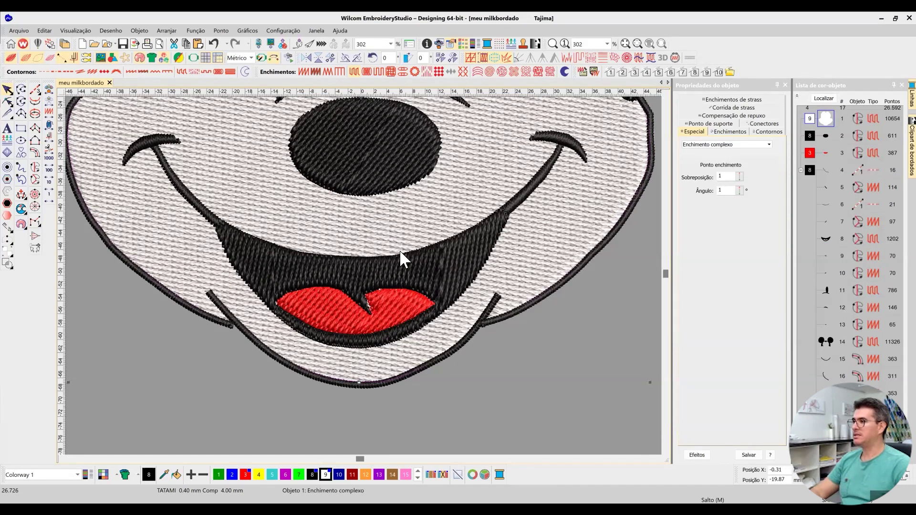
{"action": "left_click", "coordinate": [381, 314]}
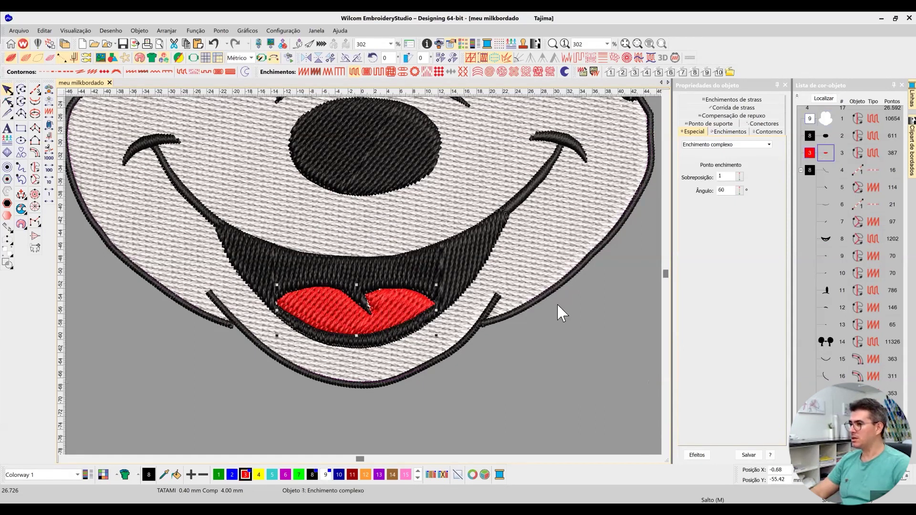
{"action": "key", "text": "Escape"}
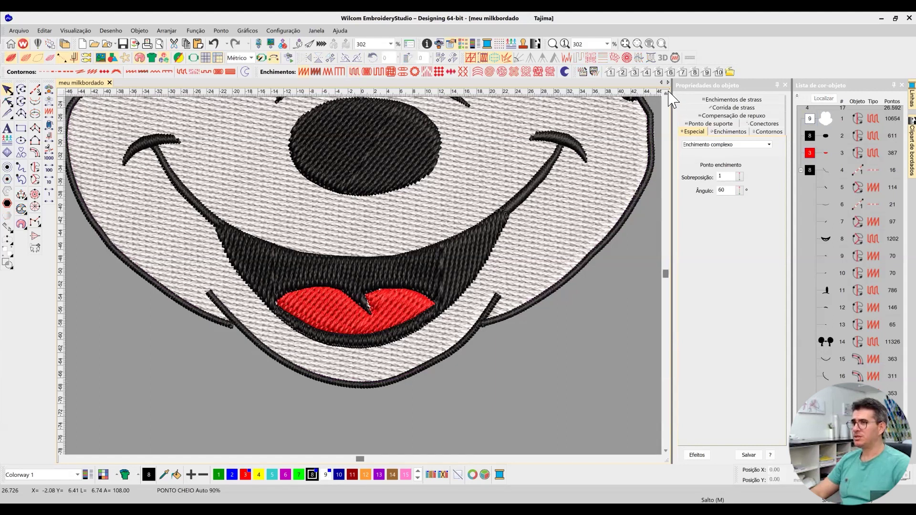
Step: Set the column width of the right cheek's black outline to 2.50 mm and check it against the whole face
{"action": "left_click", "coordinate": [666, 94]}
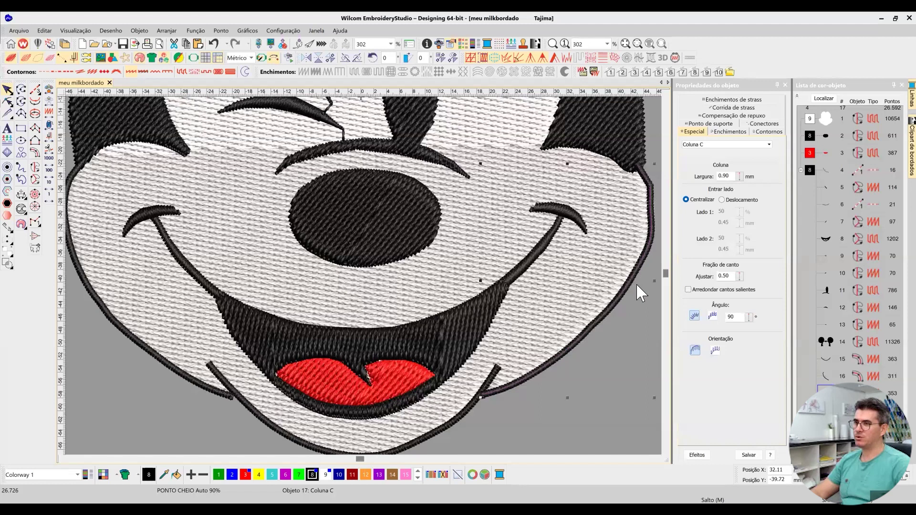
{"action": "left_click", "coordinate": [731, 177]}
{"action": "left_click_drag", "start_coordinate": [701, 178], "coordinate": [702, 176]}
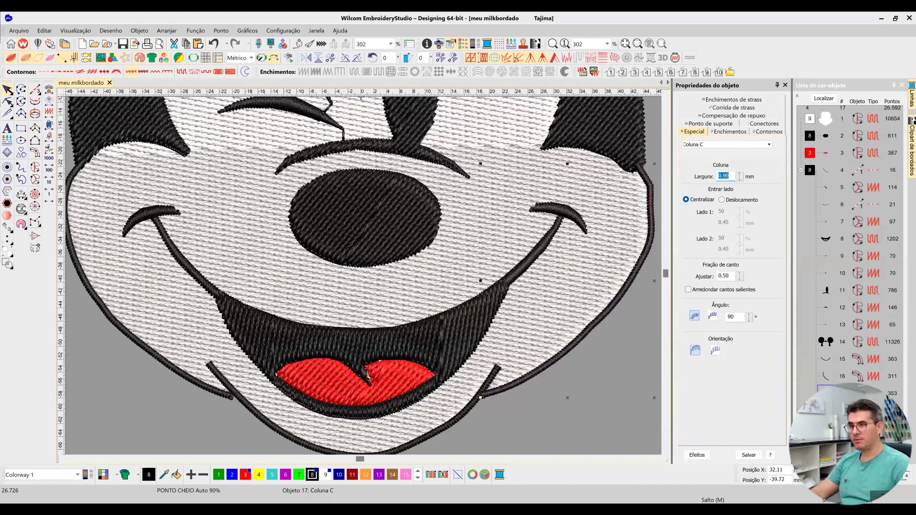
{"action": "type", "text": "2.5"}
{"action": "key", "text": "Return"}
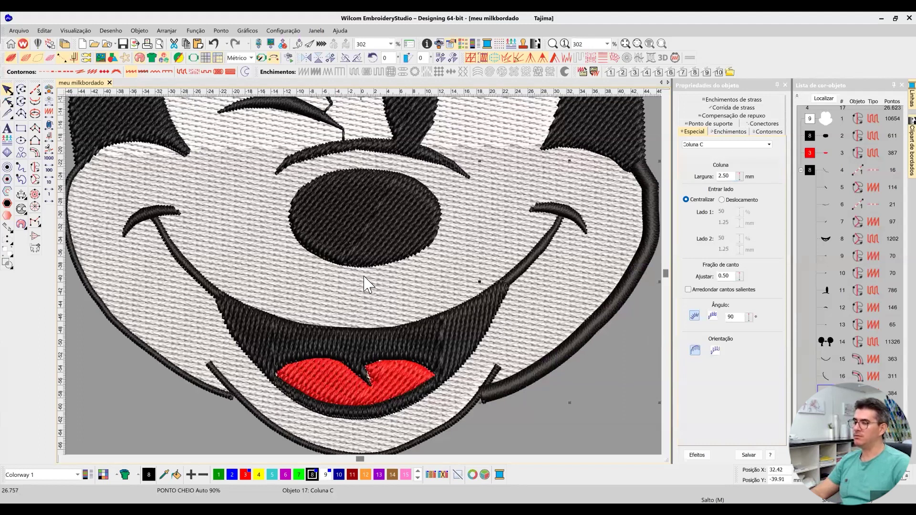
{"action": "scroll", "coordinate": [367, 282], "scroll_direction": "down", "scroll_amount": 1}
{"action": "scroll", "coordinate": [342, 262], "scroll_direction": "down", "scroll_amount": 1}
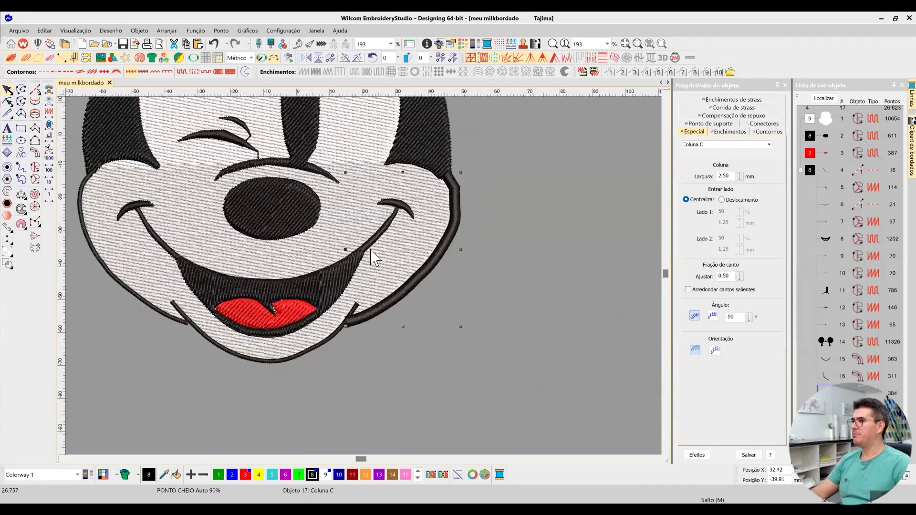
{"action": "scroll", "coordinate": [374, 258], "scroll_direction": "down", "scroll_amount": 1}
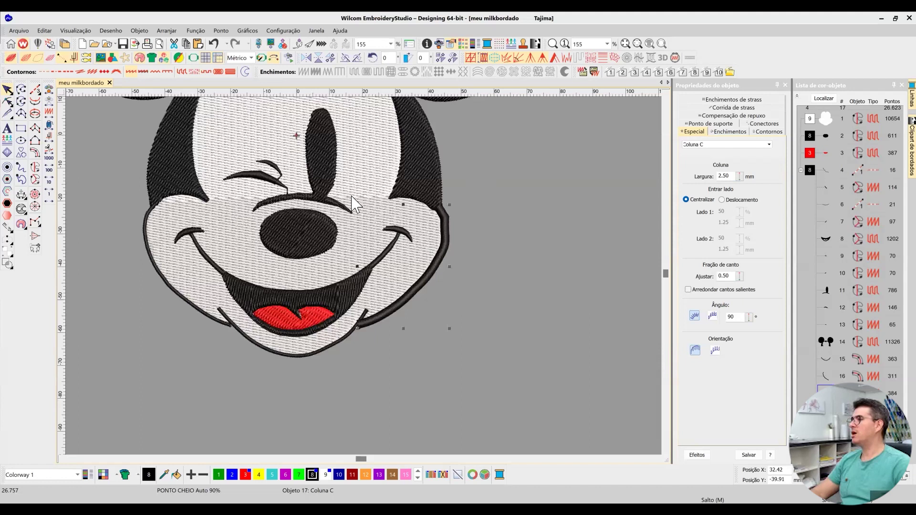
{"action": "scroll", "coordinate": [351, 330], "scroll_direction": "down", "scroll_amount": 1}
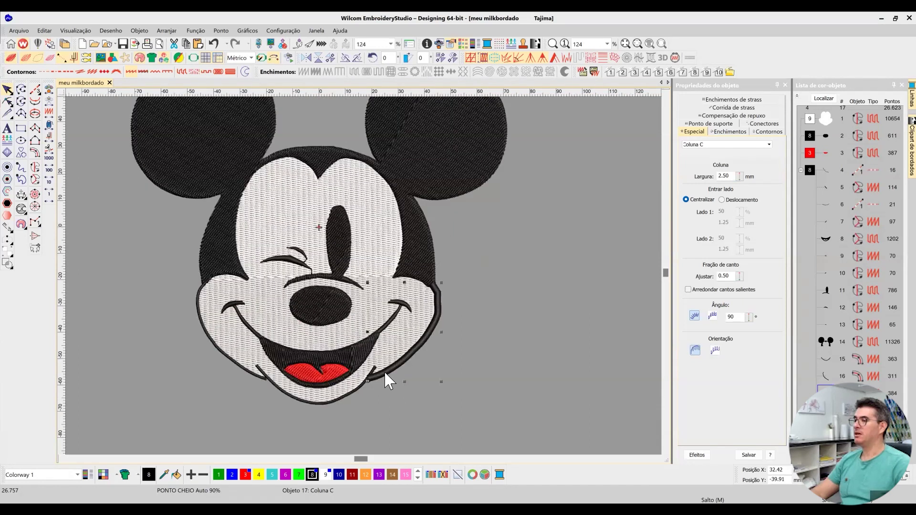
Step: Set the column width of the left cheek's black outline to 2.50 mm
{"action": "scroll", "coordinate": [364, 276], "scroll_direction": "up", "scroll_amount": 2}
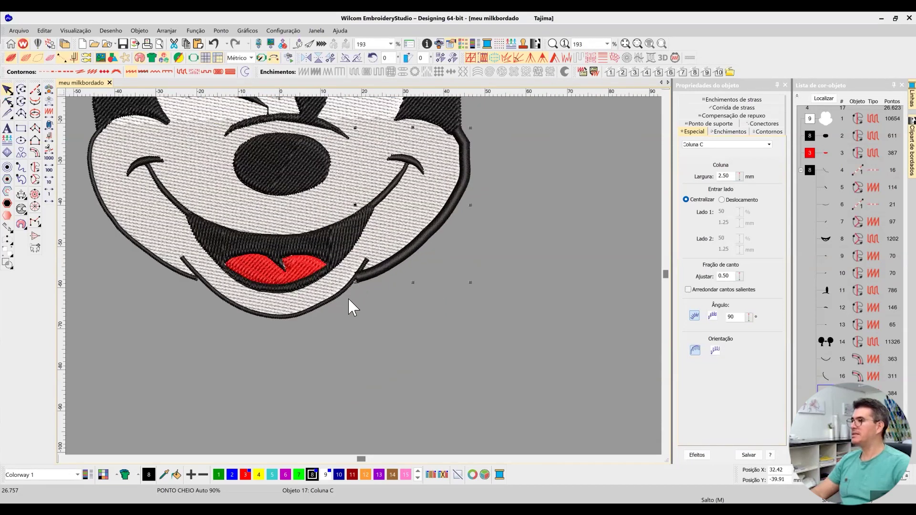
{"action": "left_click", "coordinate": [172, 271]}
{"action": "double_click", "coordinate": [732, 176]}
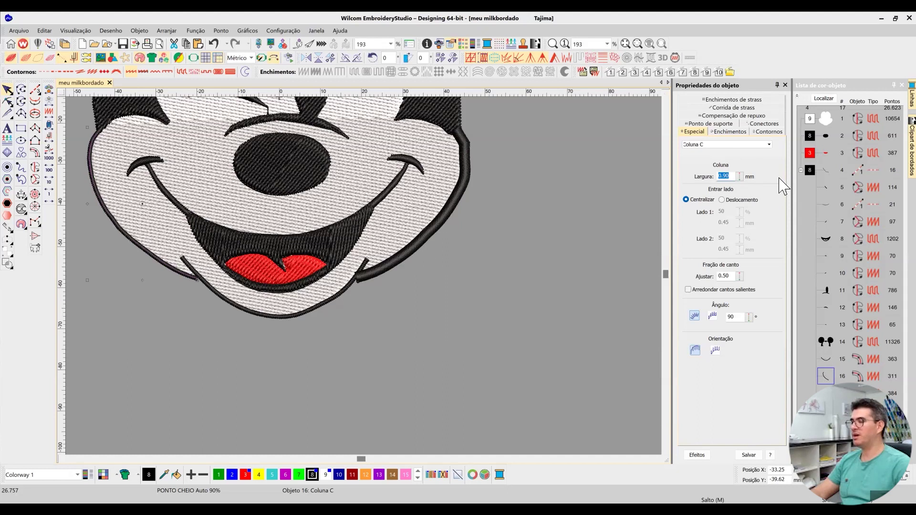
{"action": "type", "text": "2.50"}
{"action": "key", "text": "Return"}
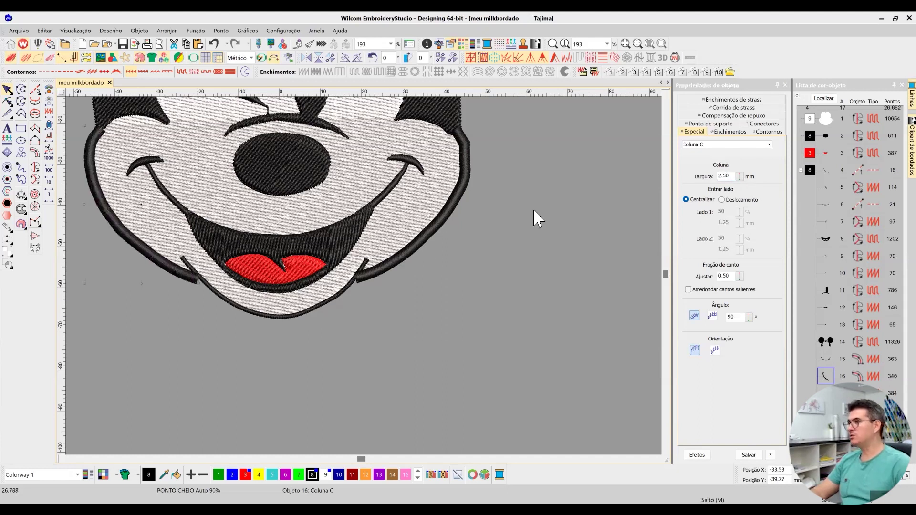
Step: Set the chin outline's column width to 2.50 mm and check it against the rest of the face
{"action": "left_click", "coordinate": [340, 295]}
{"action": "double_click", "coordinate": [726, 177]}
{"action": "type", "text": "2.50"}
{"action": "key", "text": "Return"}
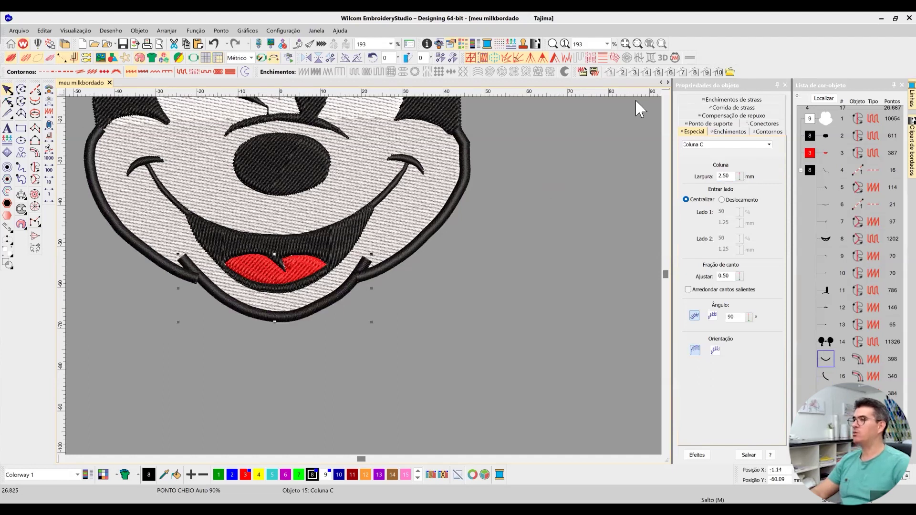
{"action": "left_click", "coordinate": [666, 93]}
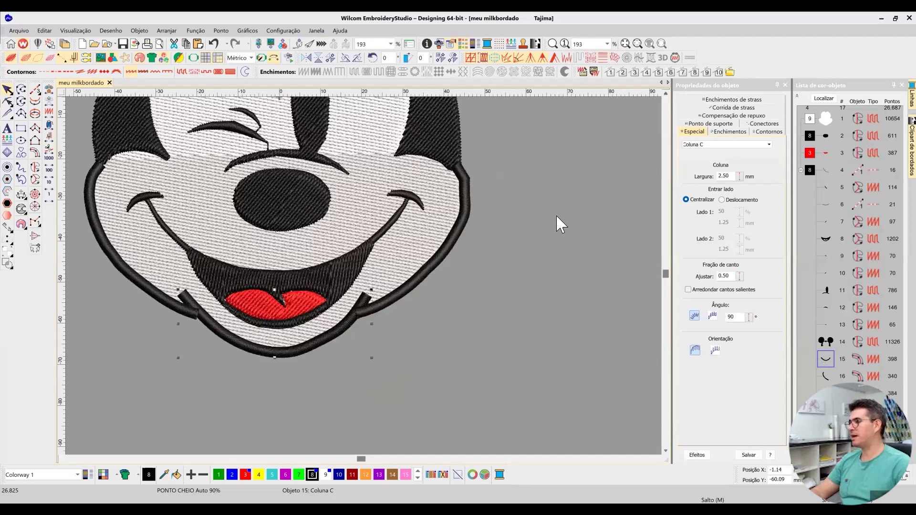
{"action": "scroll", "coordinate": [556, 213], "scroll_direction": "up", "scroll_amount": 2}
{"action": "left_click", "coordinate": [402, 405]}
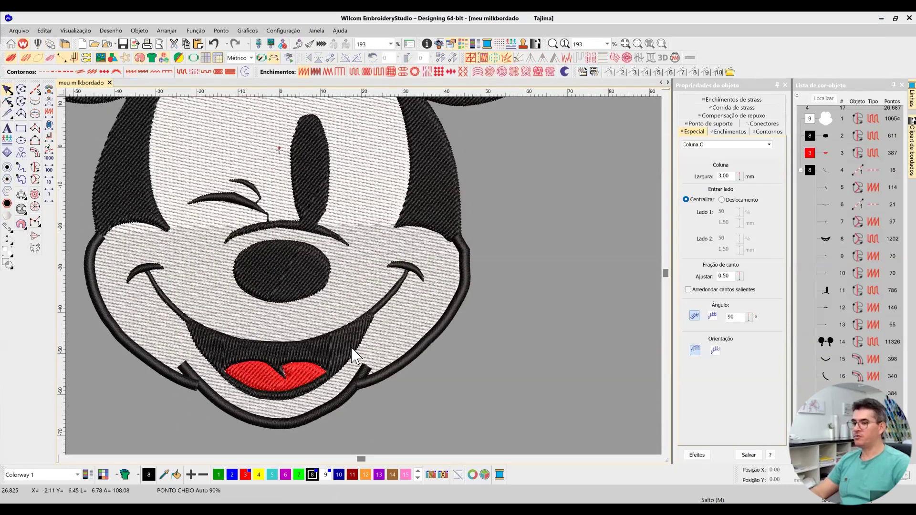
Step: Move the chin outline after both cheek outlines in the stitching sequence
{"action": "scroll", "coordinate": [377, 284], "scroll_direction": "up", "scroll_amount": 2}
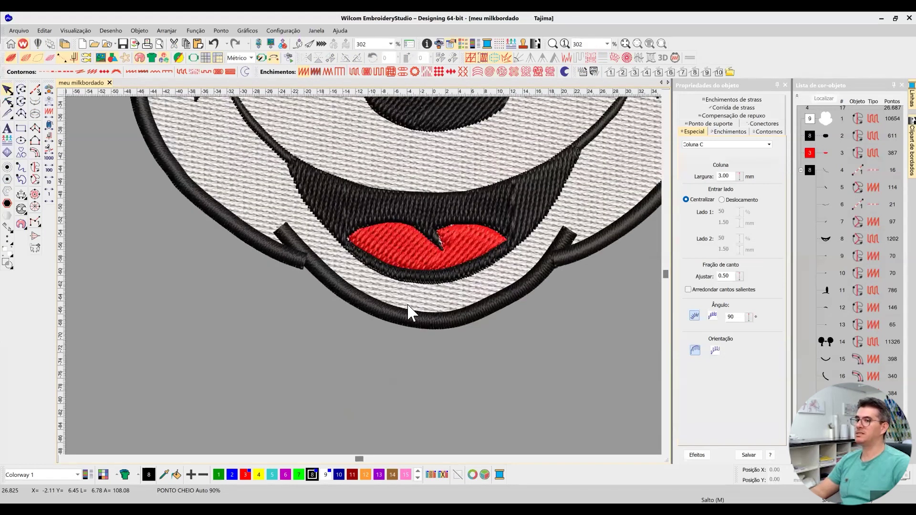
{"action": "left_click", "coordinate": [376, 311]}
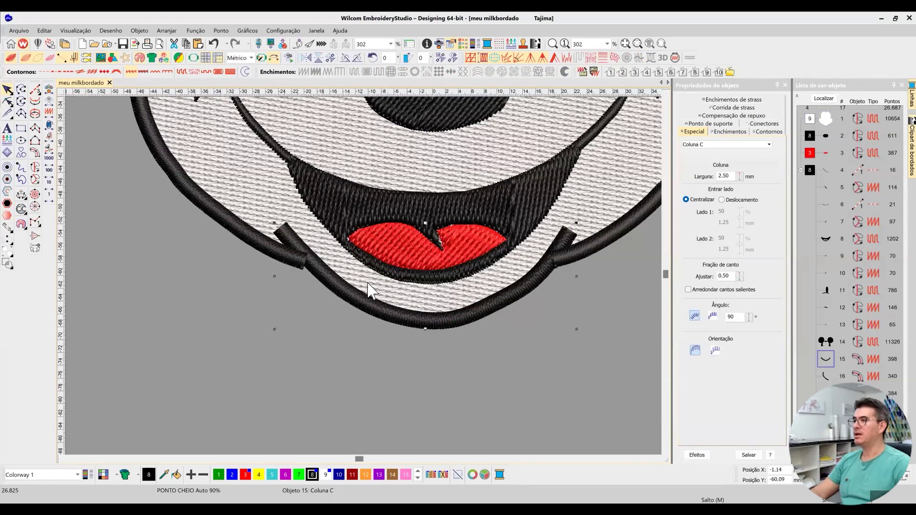
{"action": "left_click_drag", "start_coordinate": [872, 360], "coordinate": [833, 393]}
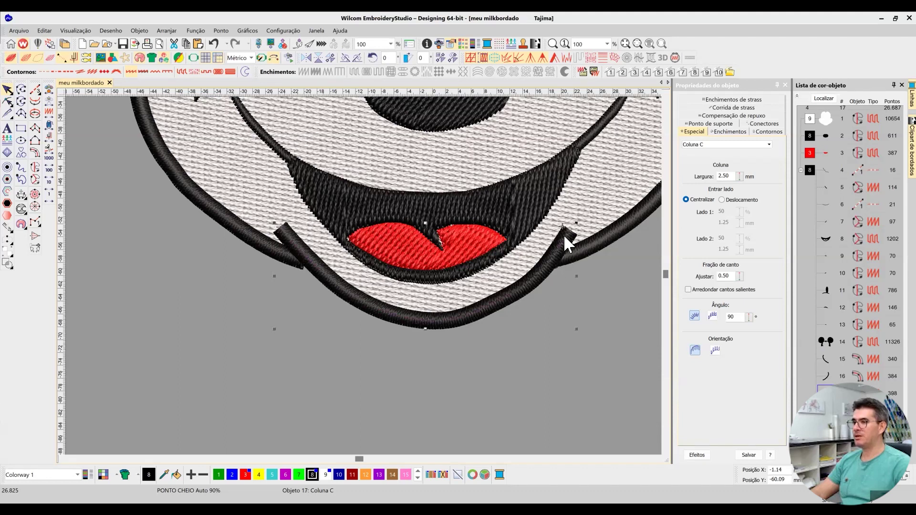
{"action": "left_click", "coordinate": [626, 296]}
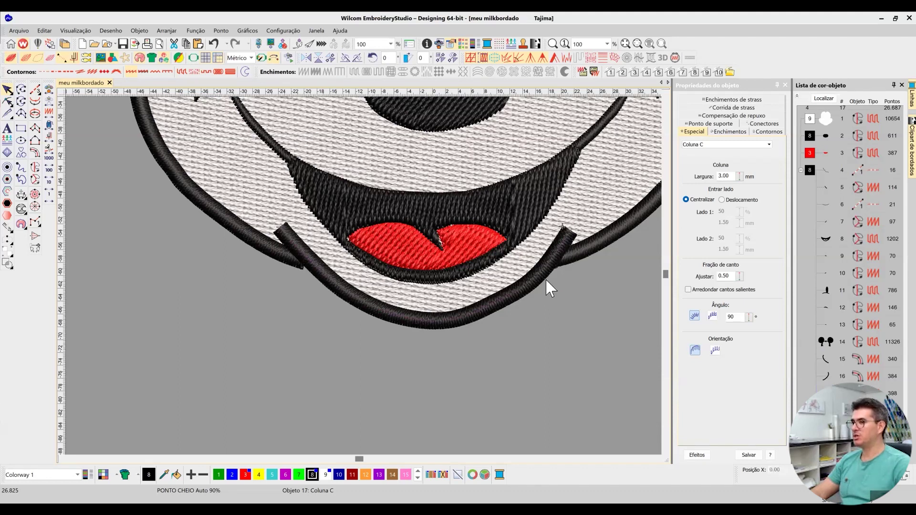
Step: Reshape the left cheek outline so its lower end extends underneath the chin outline
{"action": "left_click", "coordinate": [8, 101]}
{"action": "left_click", "coordinate": [234, 216]}
{"action": "left_click", "coordinate": [298, 259]}
{"action": "left_click", "coordinate": [7, 89]}
{"action": "left_click", "coordinate": [153, 147]}
{"action": "left_click", "coordinate": [7, 102]}
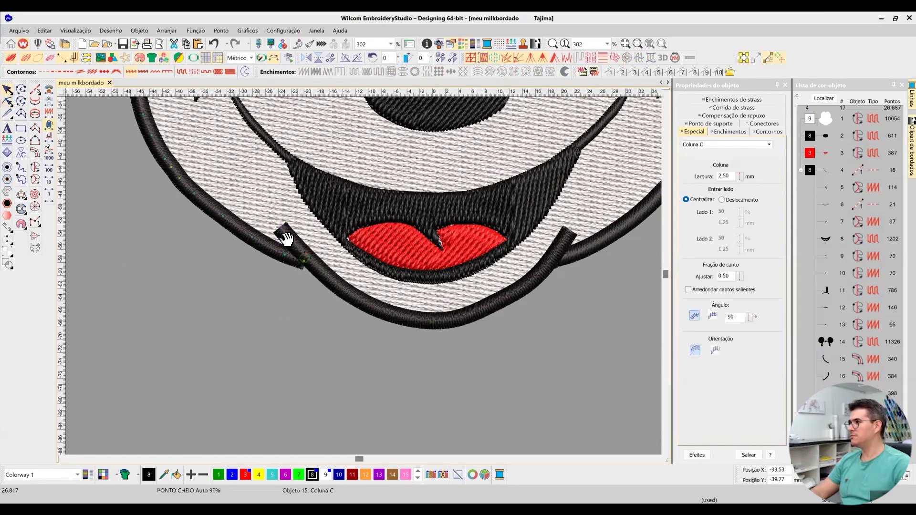
{"action": "mouse_move", "coordinate": [315, 260]}
{"action": "left_mouse_down"}
{"action": "mouse_move", "coordinate": [302, 260]}
{"action": "mouse_move", "coordinate": [313, 264]}
{"action": "left_mouse_up"}
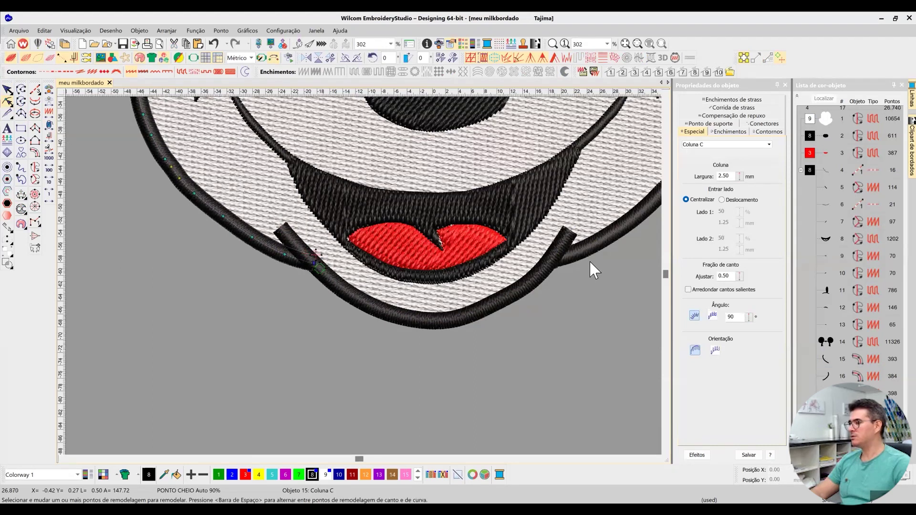
Step: Extend the lower end of the right cheek outline underneath the chin outline and review the face
{"action": "left_click", "coordinate": [554, 260]}
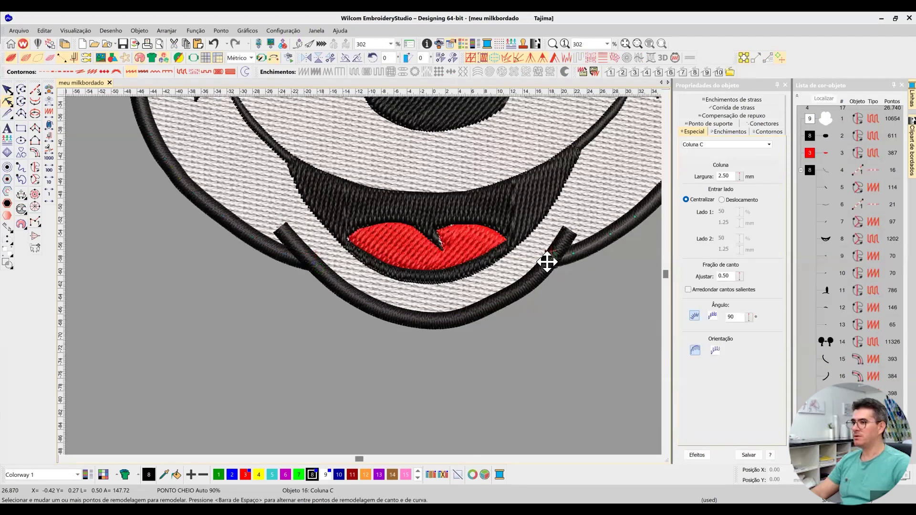
{"action": "left_click", "coordinate": [7, 90]}
{"action": "scroll", "coordinate": [364, 284], "scroll_direction": "down", "scroll_amount": 4}
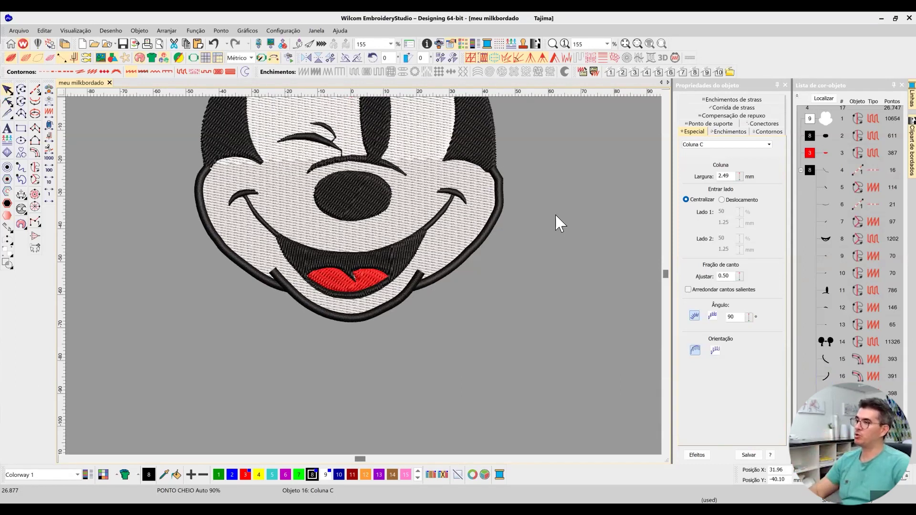
{"action": "left_click", "coordinate": [568, 198]}
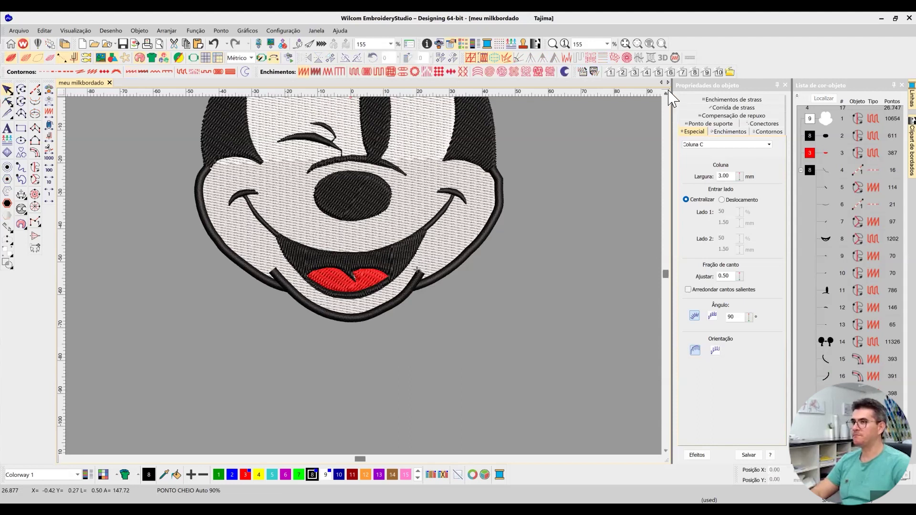
{"action": "left_click", "coordinate": [666, 92]}
{"action": "scroll", "coordinate": [625, 127], "scroll_direction": "up", "scroll_amount": 1}
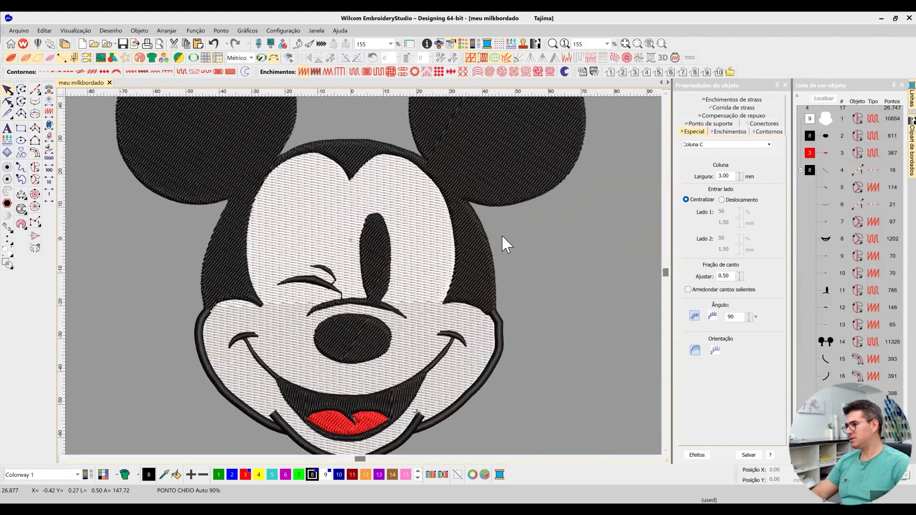
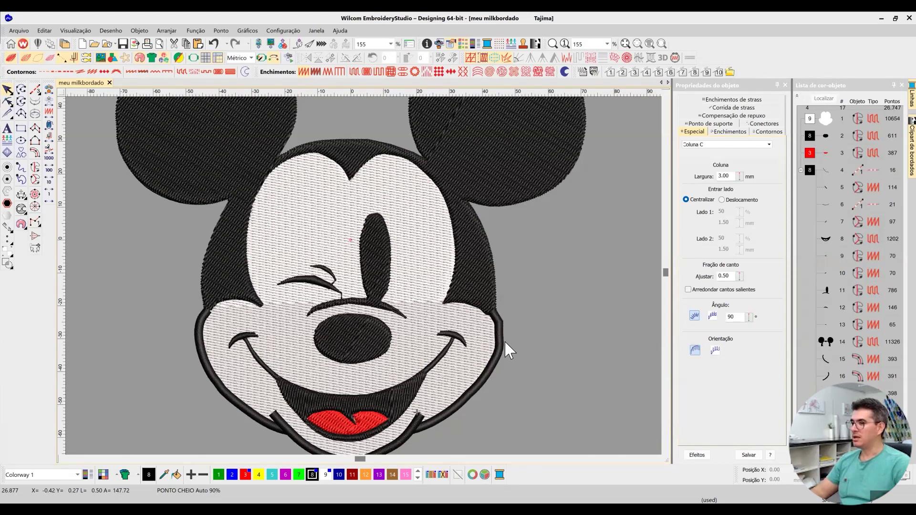
Step: Smooth the right cheek outline by turning its upper corner node into a curve node and deleting surplus nodes along it
{"action": "scroll", "coordinate": [370, 276], "scroll_direction": "up", "scroll_amount": 2}
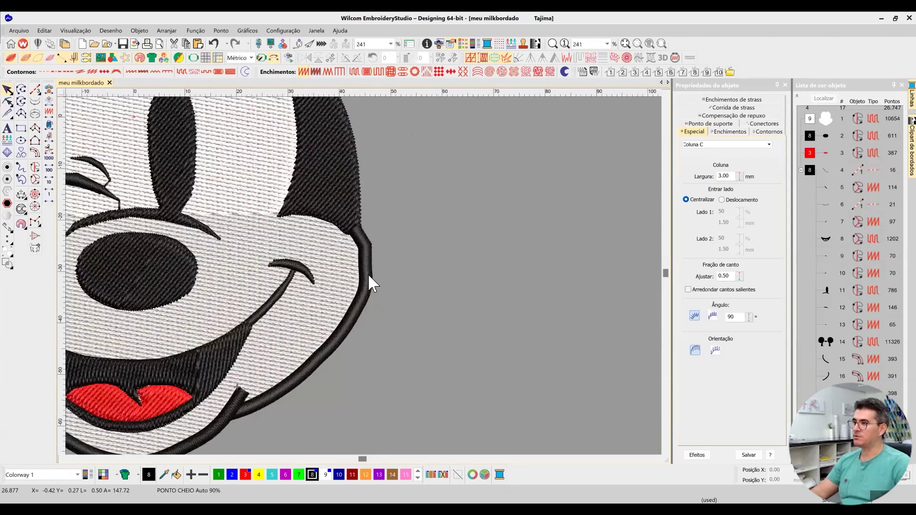
{"action": "left_click", "coordinate": [364, 274]}
{"action": "scroll", "coordinate": [364, 274], "scroll_direction": "up", "scroll_amount": 2}
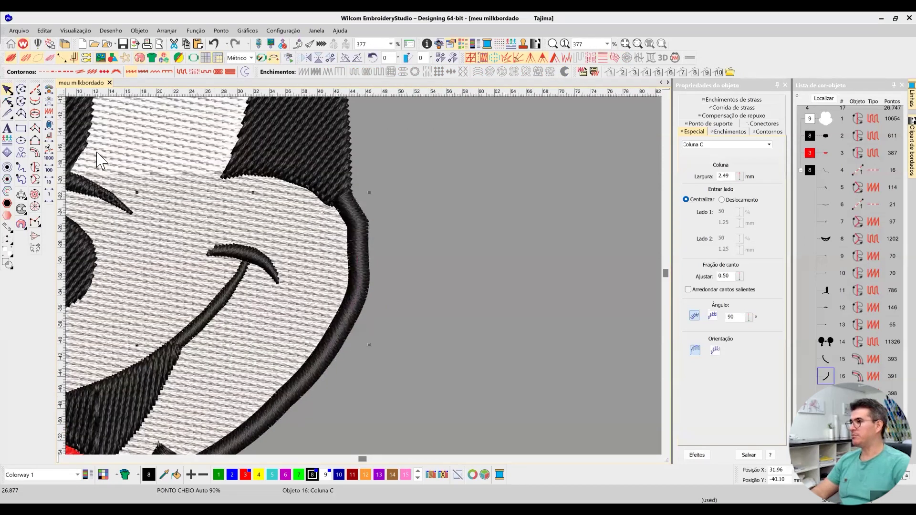
{"action": "left_click", "coordinate": [7, 102]}
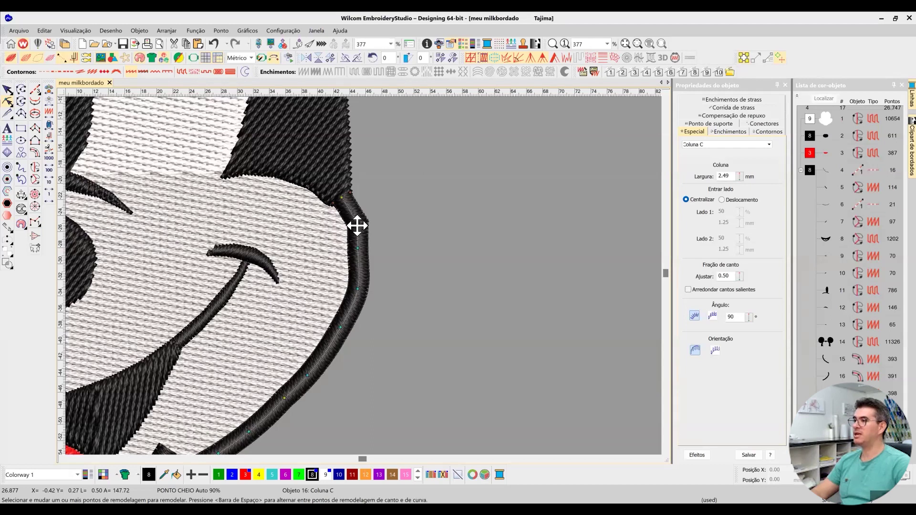
{"action": "left_click", "coordinate": [356, 223]}
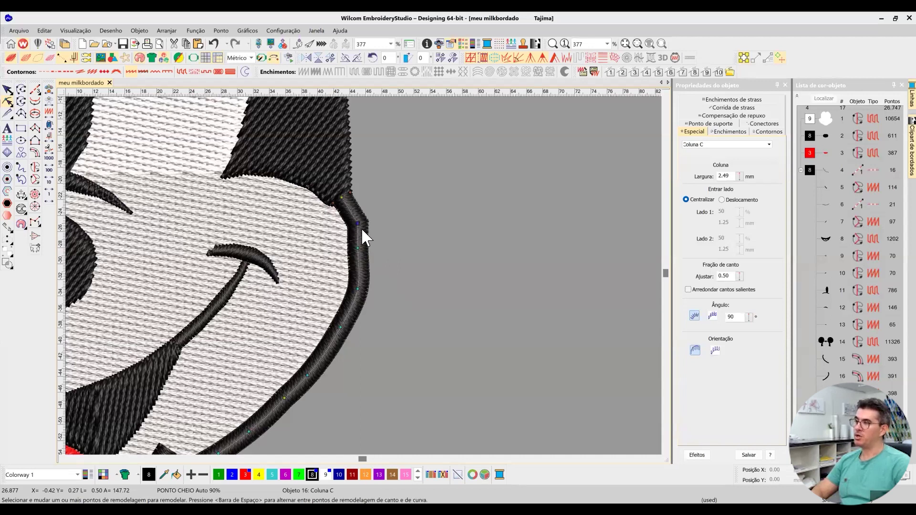
{"action": "key", "text": "space"}
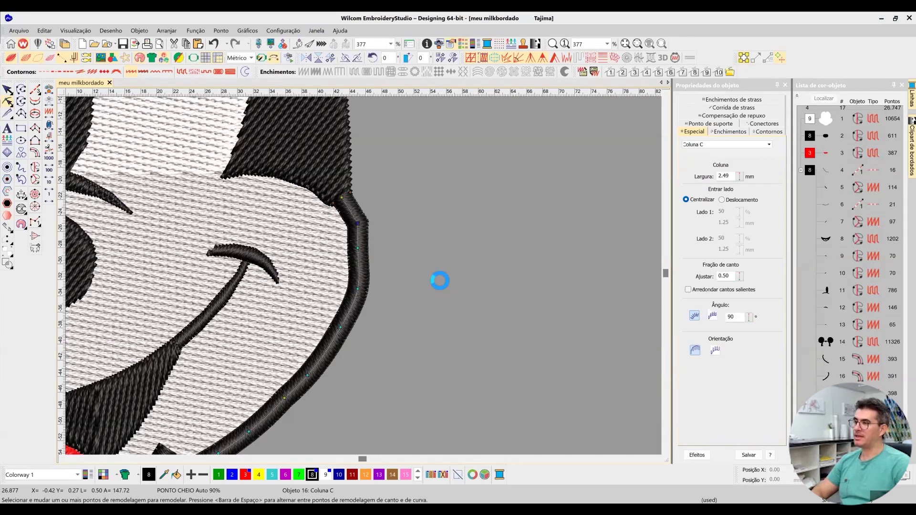
{"action": "left_click", "coordinate": [358, 246]}
{"action": "mouse_move", "coordinate": [357, 247]}
{"action": "left_mouse_down"}
{"action": "mouse_move", "coordinate": [374, 274]}
{"action": "mouse_move", "coordinate": [368, 260]}
{"action": "left_mouse_up"}
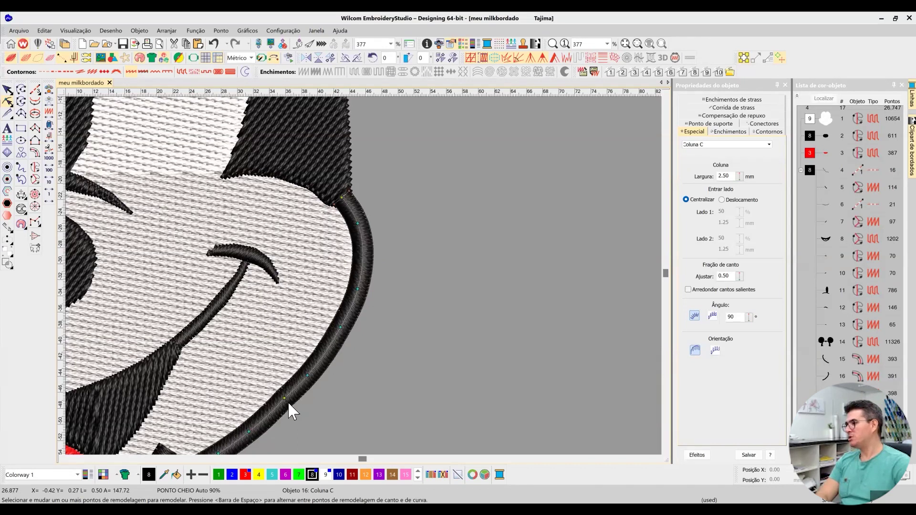
{"action": "key", "text": "Delete"}
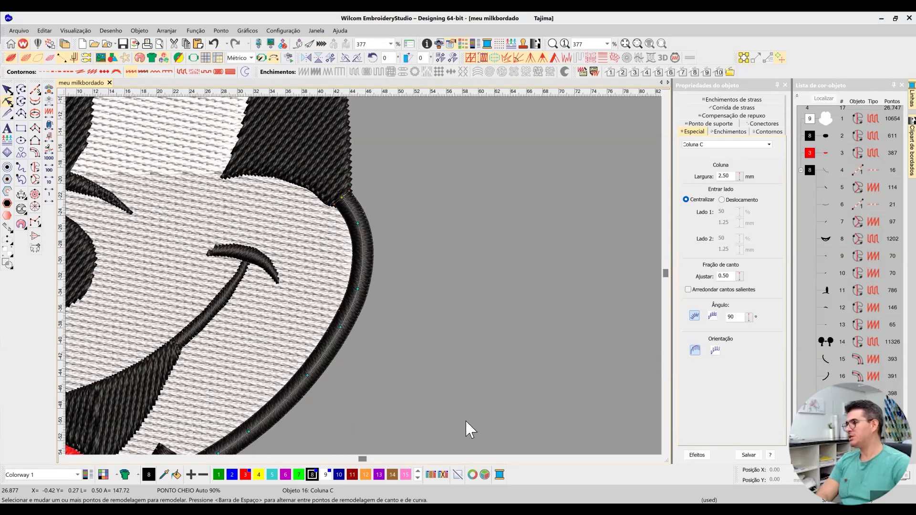
{"action": "left_click", "coordinate": [667, 451]}
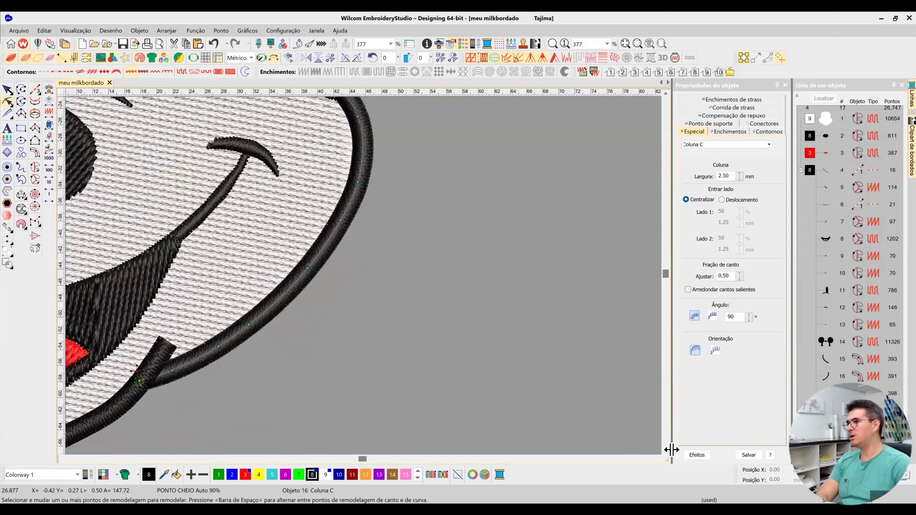
{"action": "left_click", "coordinate": [663, 94]}
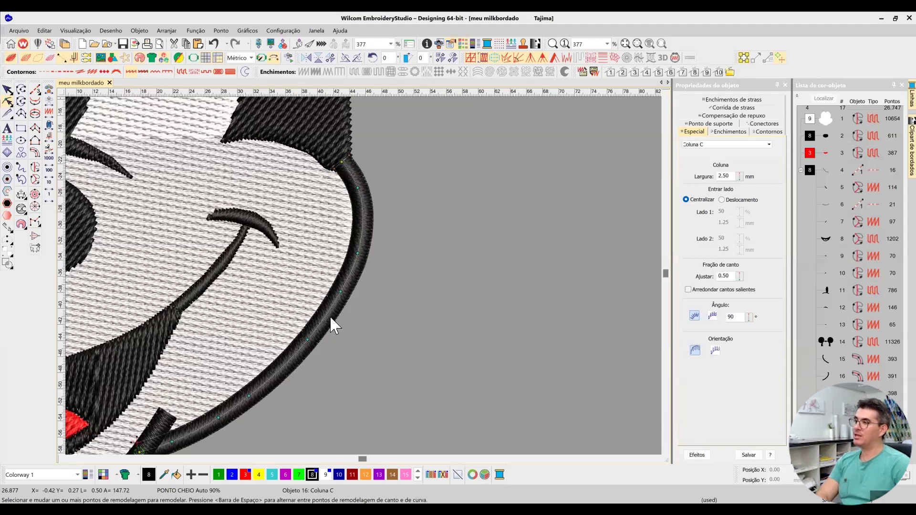
Step: Smooth the left cheek outline by deleting surplus nodes and extend its upper end into the black head fill
{"action": "left_click", "coordinate": [62, 460]}
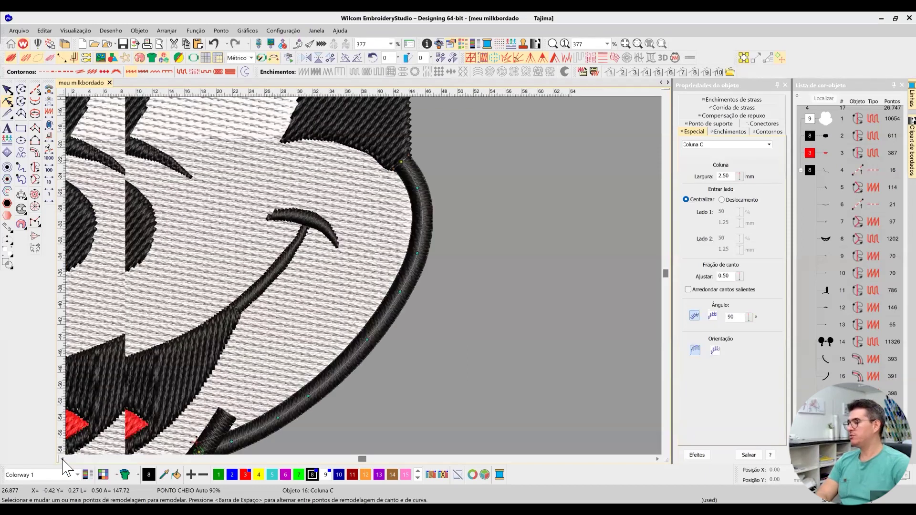
{"action": "left_click", "coordinate": [62, 459]}
{"action": "left_click", "coordinate": [63, 460]}
{"action": "left_click", "coordinate": [63, 459]}
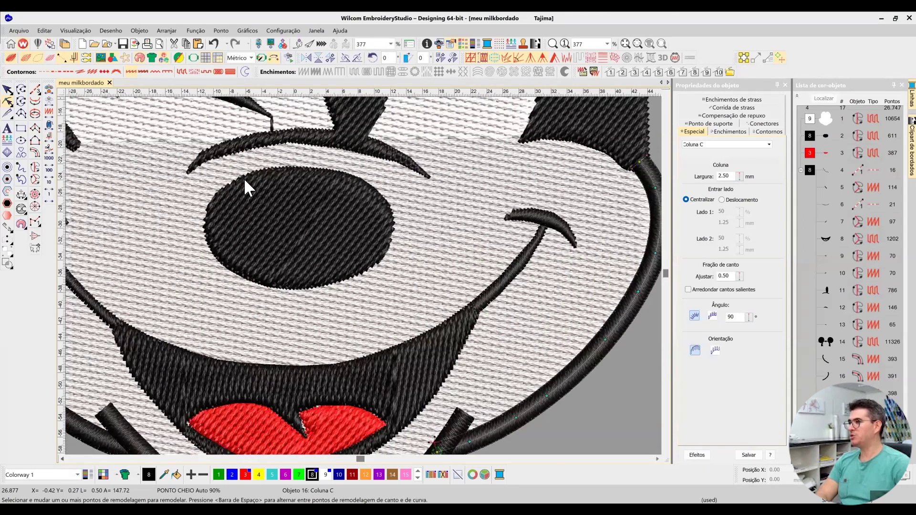
{"action": "scroll", "coordinate": [270, 287], "scroll_direction": "left", "scroll_amount": 5}
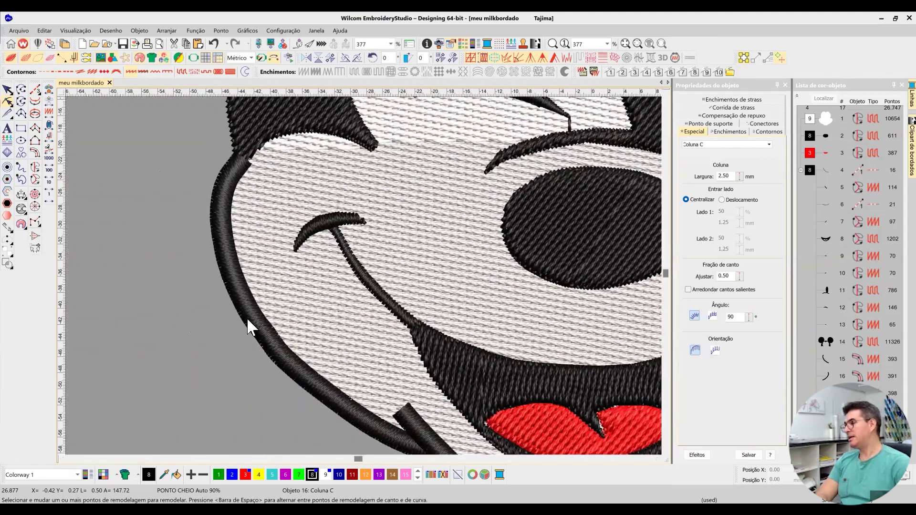
{"action": "left_click", "coordinate": [239, 282]}
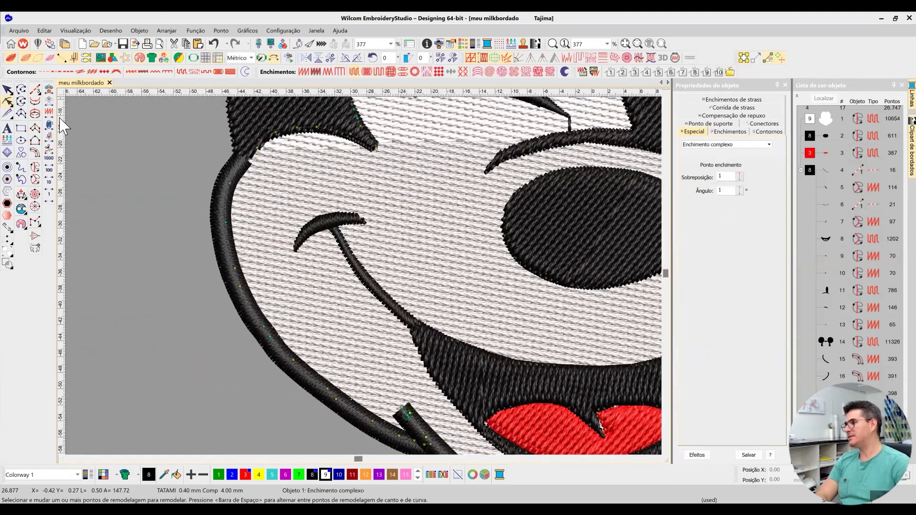
{"action": "key", "text": "Escape"}
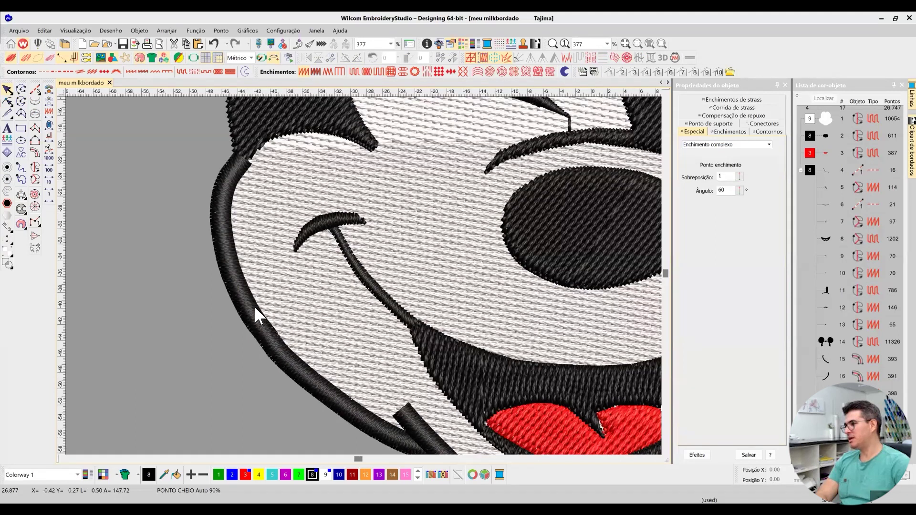
{"action": "left_click", "coordinate": [234, 274]}
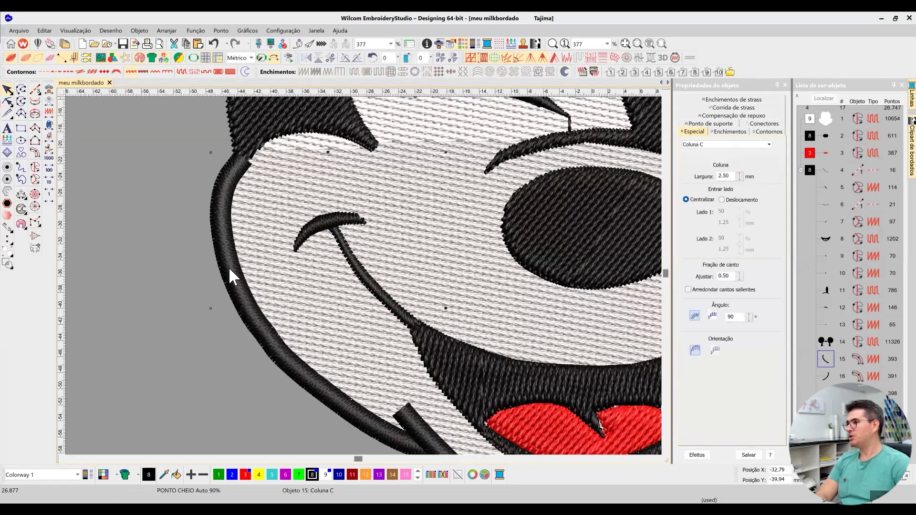
{"action": "left_click", "coordinate": [7, 102]}
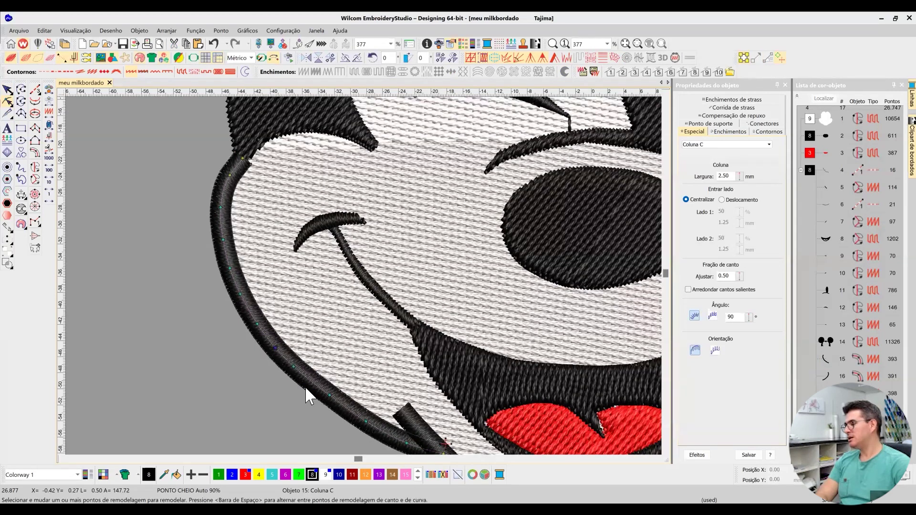
{"action": "left_click", "coordinate": [230, 175]}
{"action": "key", "text": "Delete"}
{"action": "left_click", "coordinate": [230, 266]}
{"action": "left_click", "coordinate": [220, 207]}
{"action": "key", "text": "Delete"}
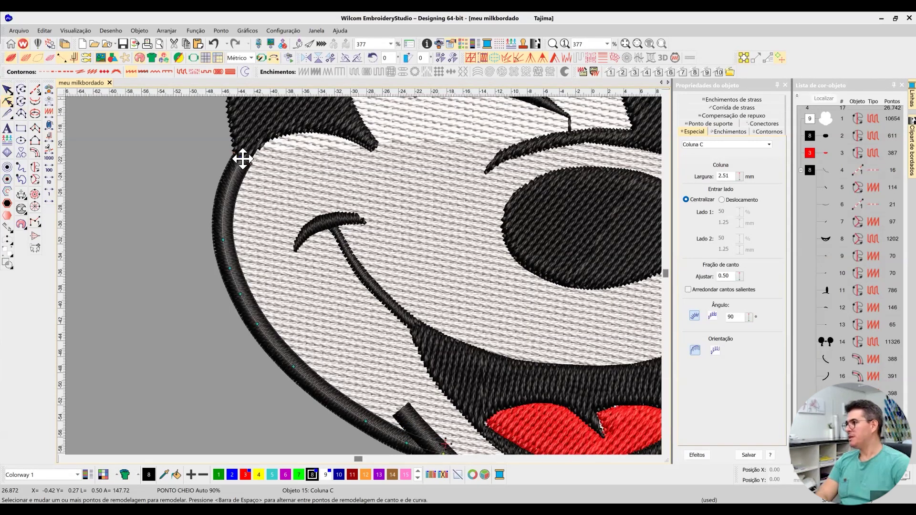
{"action": "left_click_drag", "start_coordinate": [247, 150], "coordinate": [249, 143]}
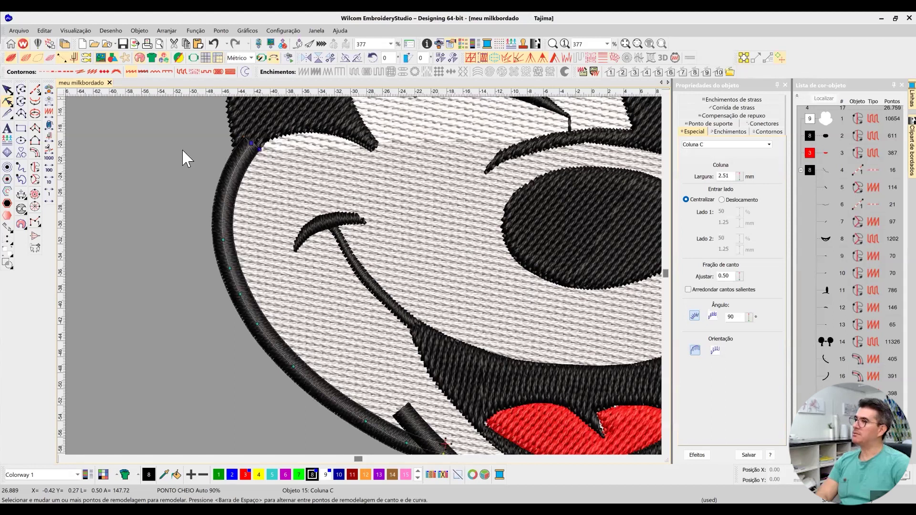
Step: Leave the left cheek outline's node editing and inspect its join with the black head fill
{"action": "left_click", "coordinate": [27, 101]}
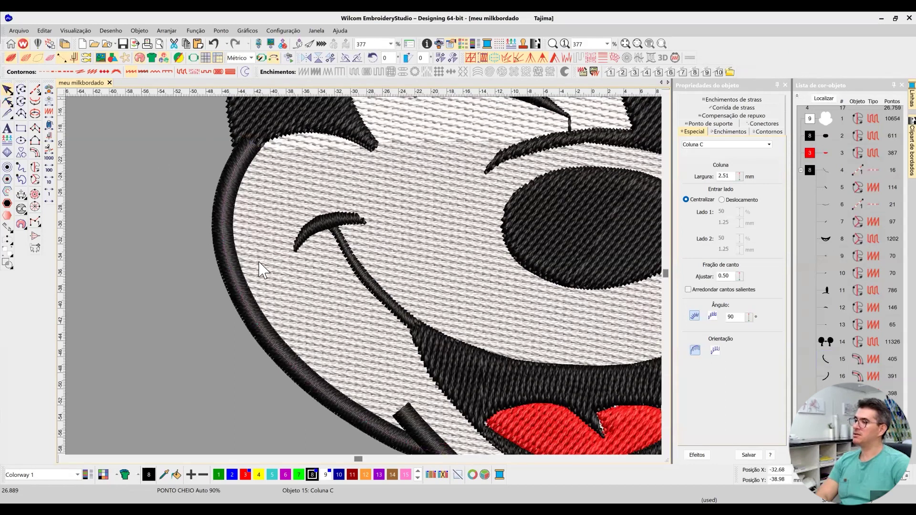
{"action": "key", "text": "Escape"}
{"action": "scroll", "coordinate": [334, 209], "scroll_direction": "down", "scroll_amount": 2}
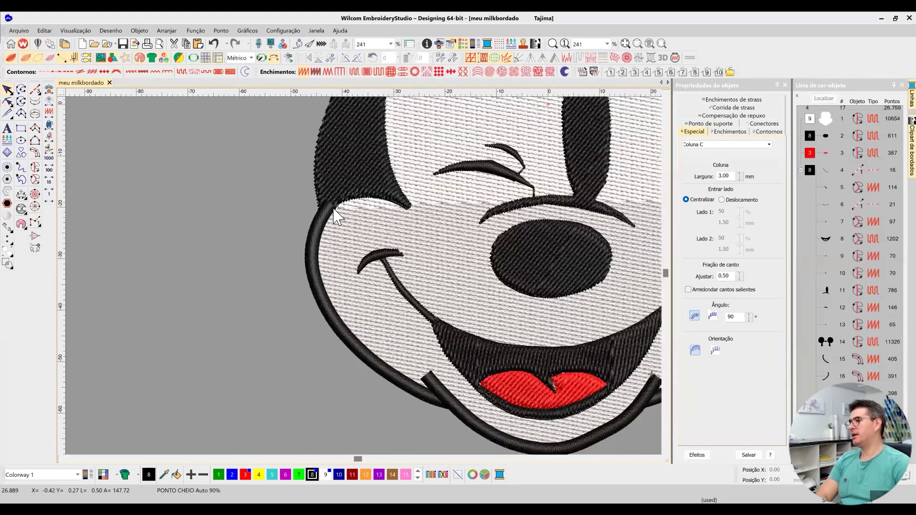
{"action": "scroll", "coordinate": [352, 250], "scroll_direction": "up", "scroll_amount": 3}
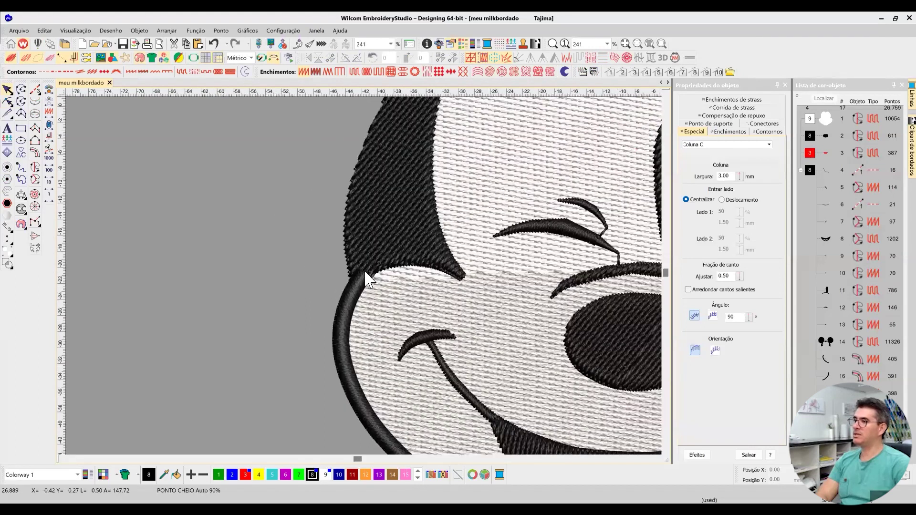
{"action": "scroll", "coordinate": [372, 286], "scroll_direction": "up", "scroll_amount": 2}
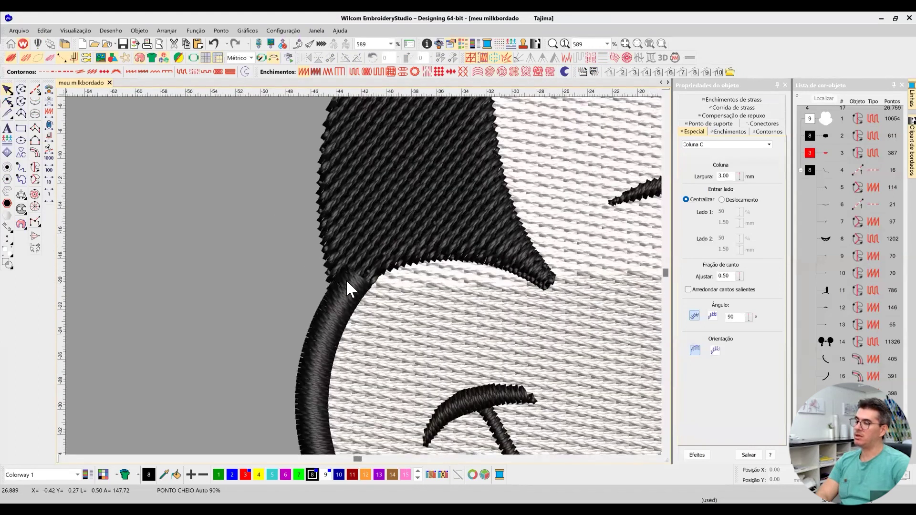
{"action": "scroll", "coordinate": [374, 262], "scroll_direction": "down", "scroll_amount": 1}
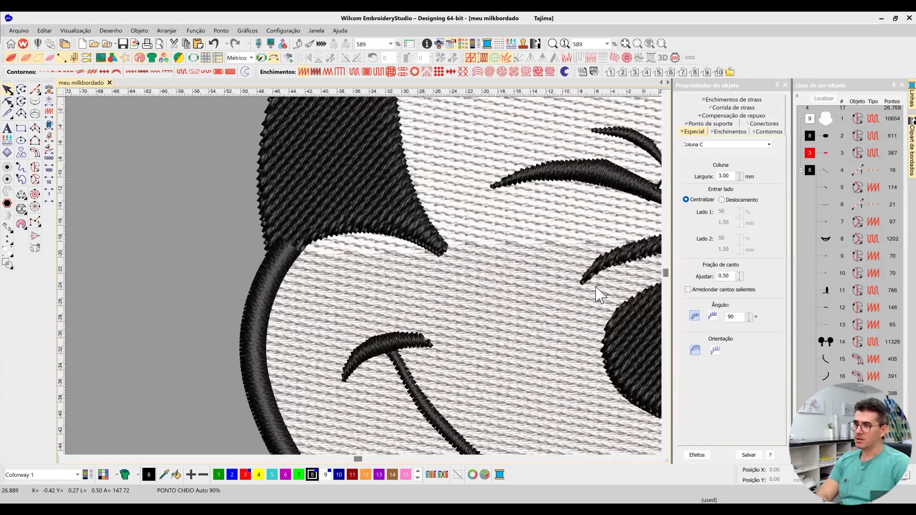
{"action": "scroll", "coordinate": [362, 271], "scroll_direction": "down", "scroll_amount": 3}
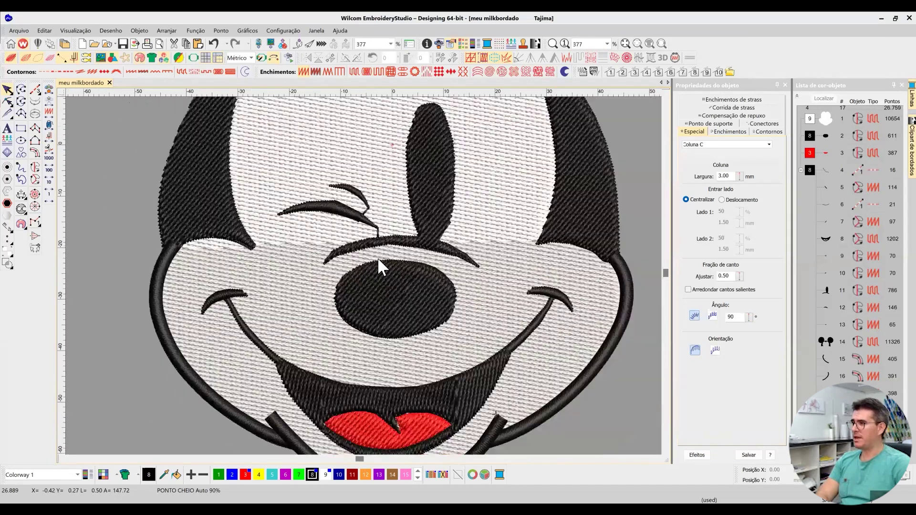
Step: Reshape the black head fill's lower edge beside the right cheek outline by adjusting its corner and the nodes along the curve
{"action": "scroll", "coordinate": [329, 276], "scroll_direction": "up", "scroll_amount": 5}
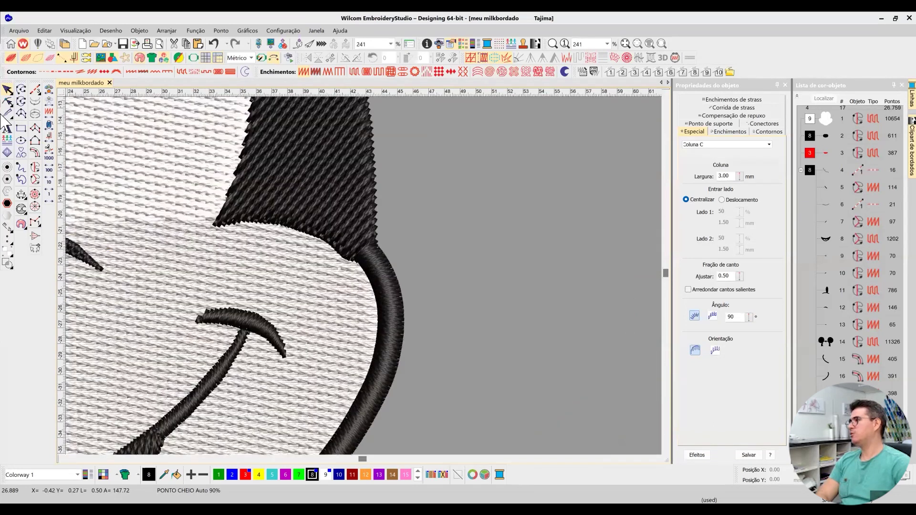
{"action": "key", "text": "h"}
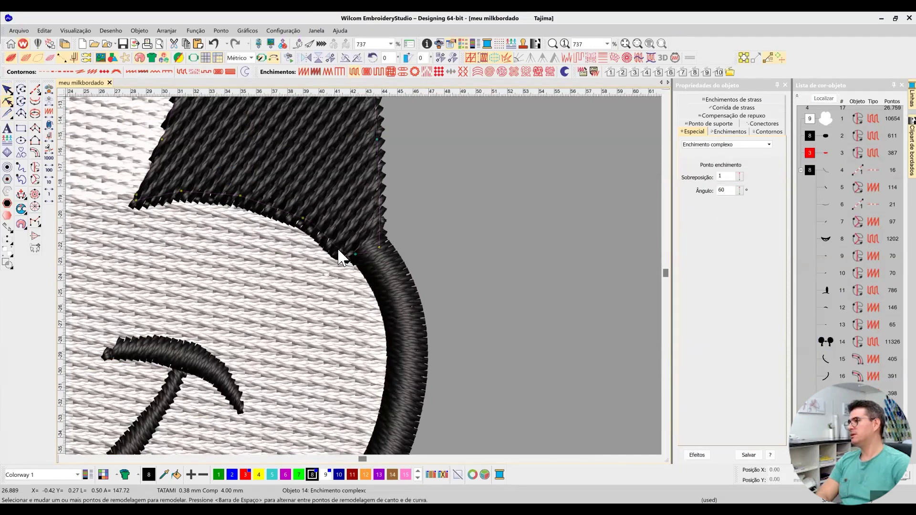
{"action": "left_click_drag", "start_coordinate": [353, 257], "coordinate": [352, 256]}
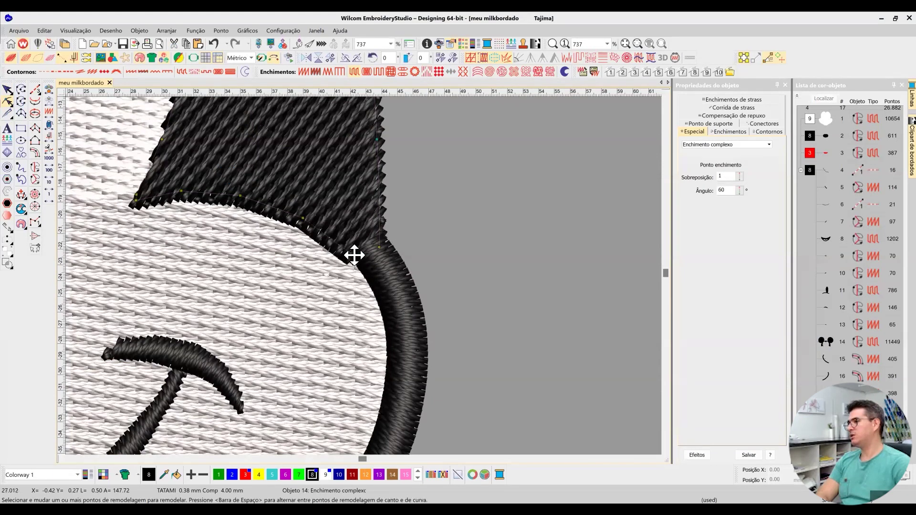
{"action": "left_click", "coordinate": [328, 235]}
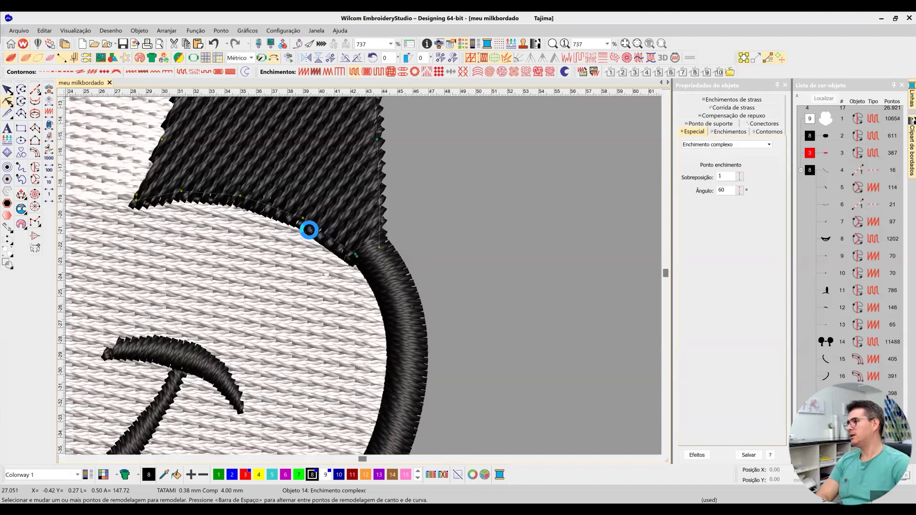
{"action": "left_click", "coordinate": [241, 196]}
{"action": "left_click", "coordinate": [299, 218]}
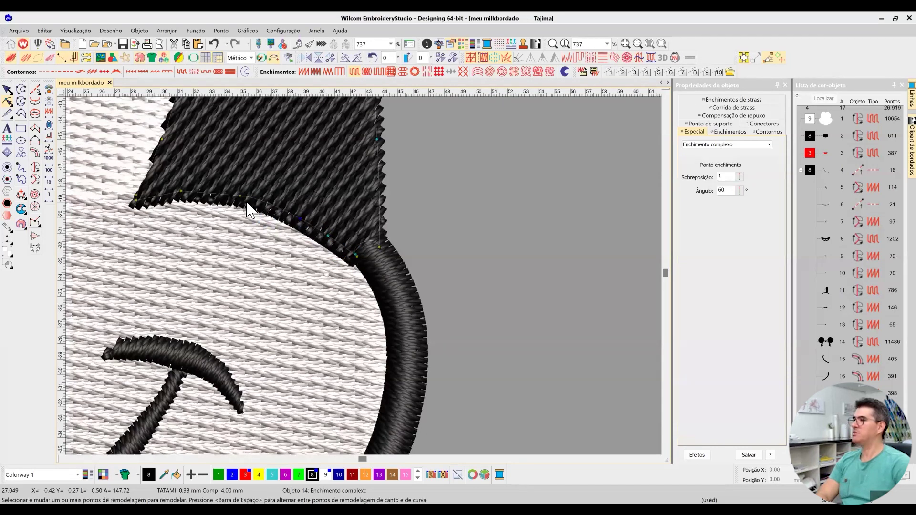
Step: Smooth the rest of the black head fill's edge above the right cheek by shifting its curve nodes and deleting a surplus node
{"action": "left_click_drag", "start_coordinate": [239, 196], "coordinate": [243, 196]}
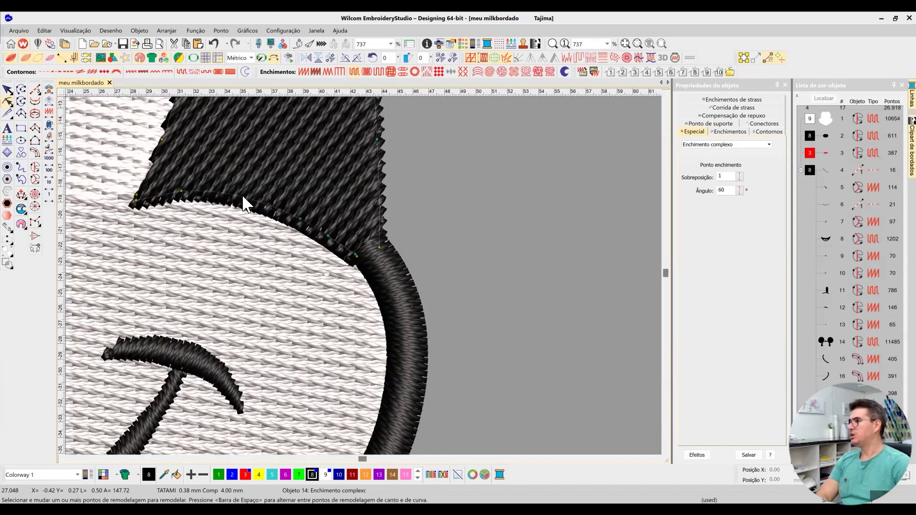
{"action": "left_click", "coordinate": [182, 191]}
{"action": "key", "text": "Delete"}
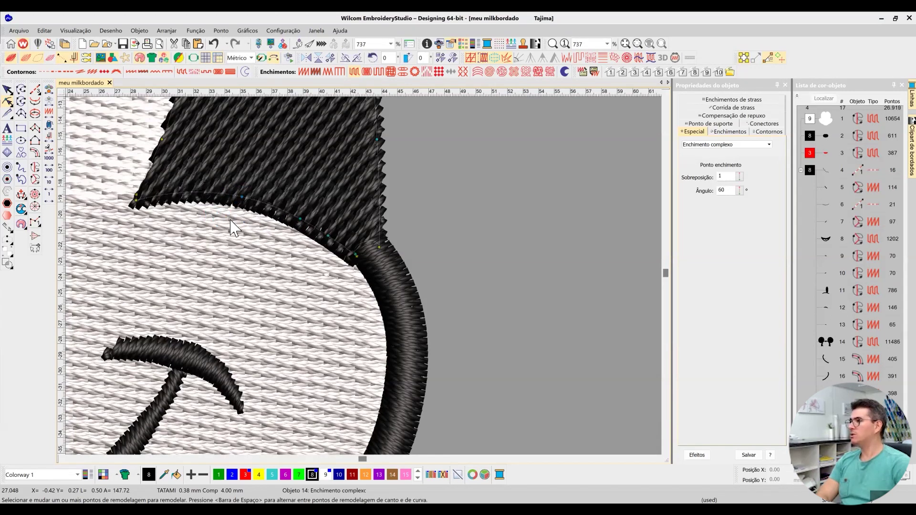
{"action": "left_click_drag", "start_coordinate": [307, 231], "coordinate": [304, 217]}
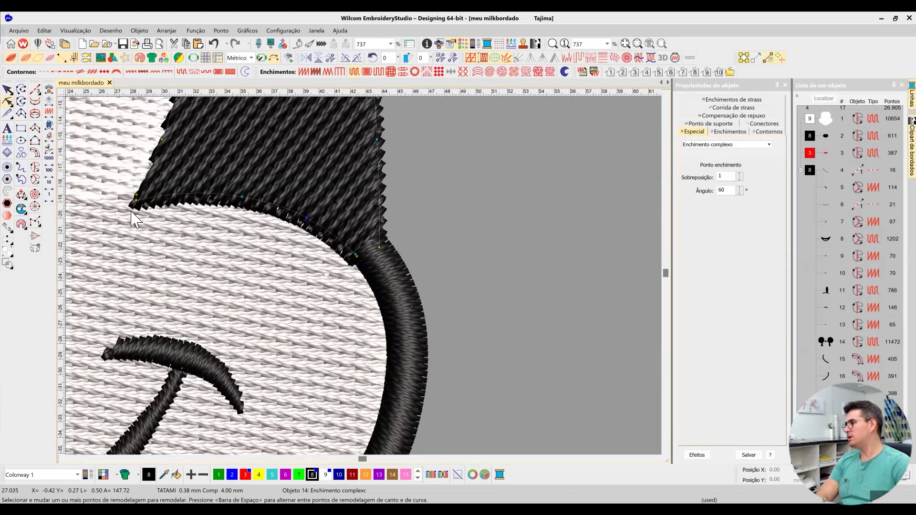
{"action": "scroll", "coordinate": [445, 256], "scroll_direction": "down", "scroll_amount": 1}
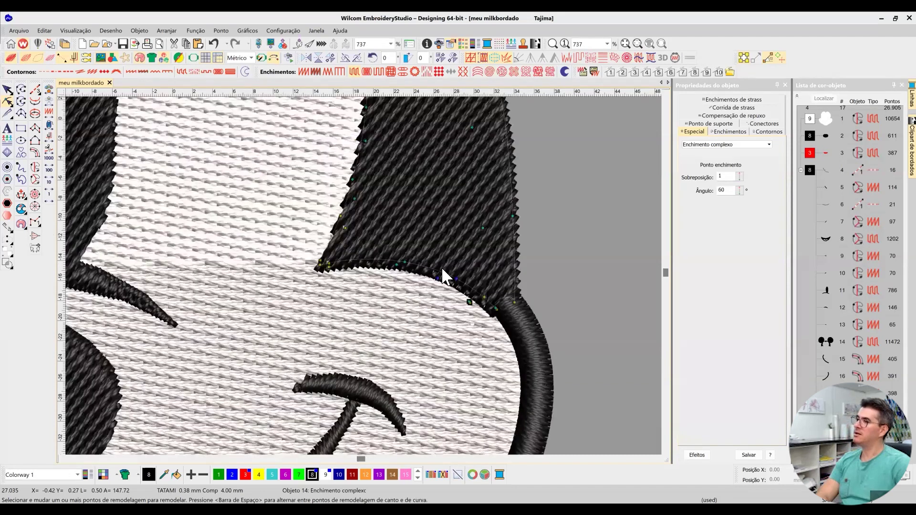
{"action": "scroll", "coordinate": [517, 291], "scroll_direction": "down", "scroll_amount": 2}
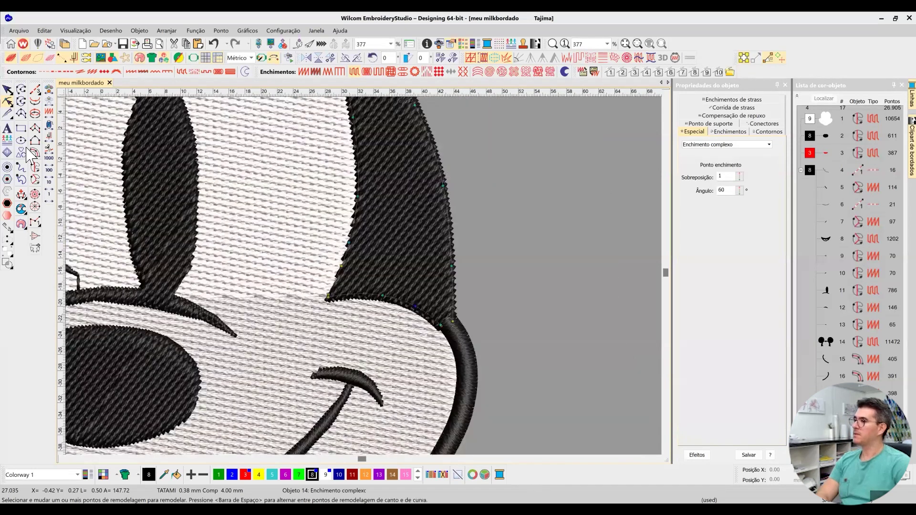
{"action": "scroll", "coordinate": [365, 275], "scroll_direction": "down", "scroll_amount": 2}
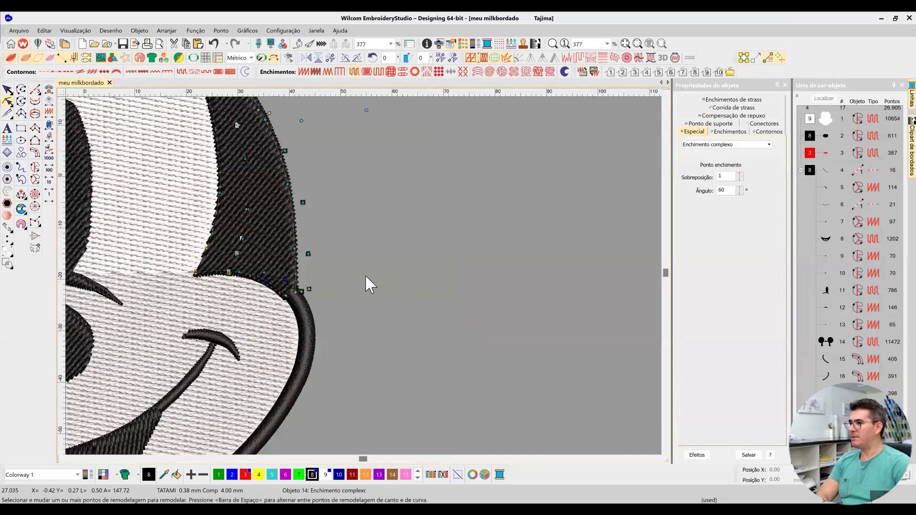
{"action": "scroll", "coordinate": [387, 287], "scroll_direction": "up", "scroll_amount": 3}
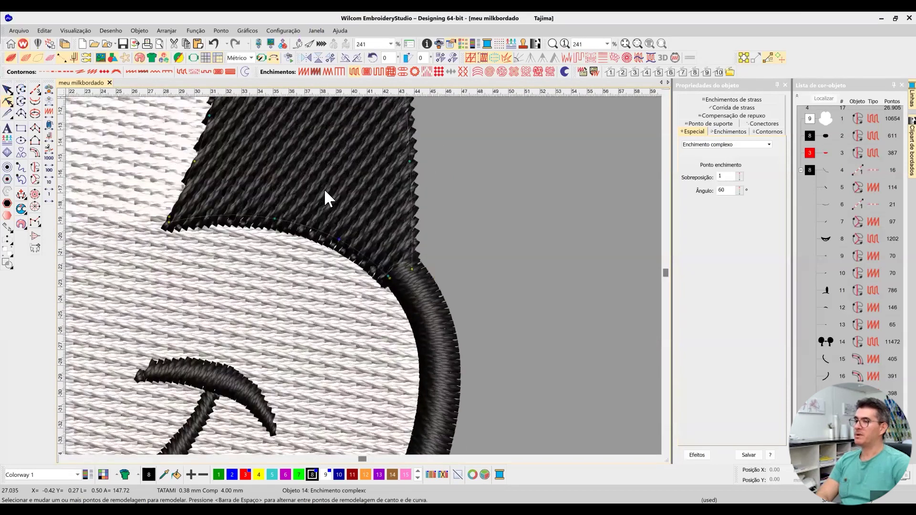
{"action": "key", "text": "Escape"}
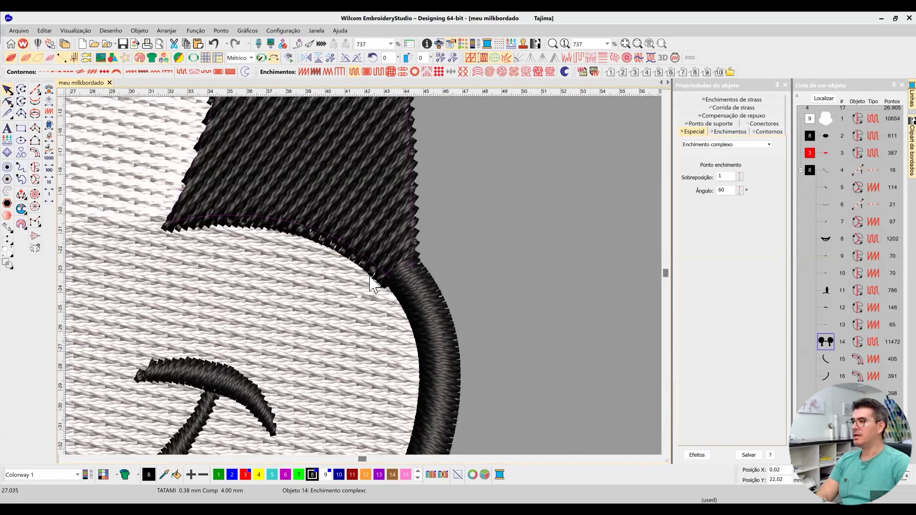
Step: Examine the black head fill's edge at the right cheek up close and then the whole face
{"action": "scroll", "coordinate": [377, 287], "scroll_direction": "up", "scroll_amount": 2}
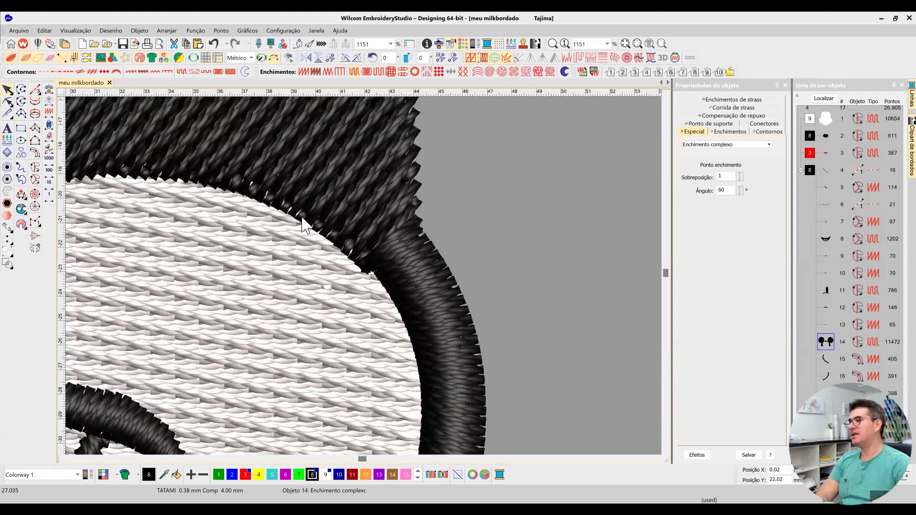
{"action": "scroll", "coordinate": [365, 284], "scroll_direction": "down", "scroll_amount": 2}
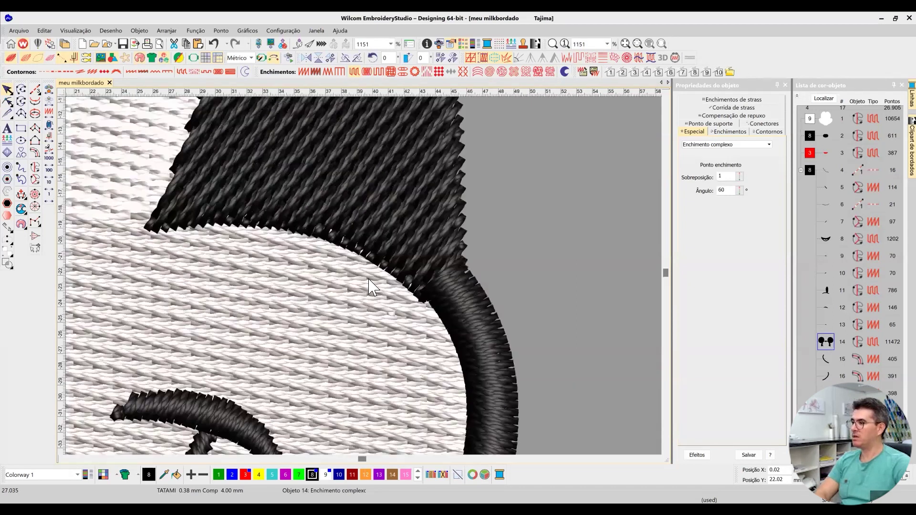
{"action": "scroll", "coordinate": [286, 285], "scroll_direction": "down", "scroll_amount": 1}
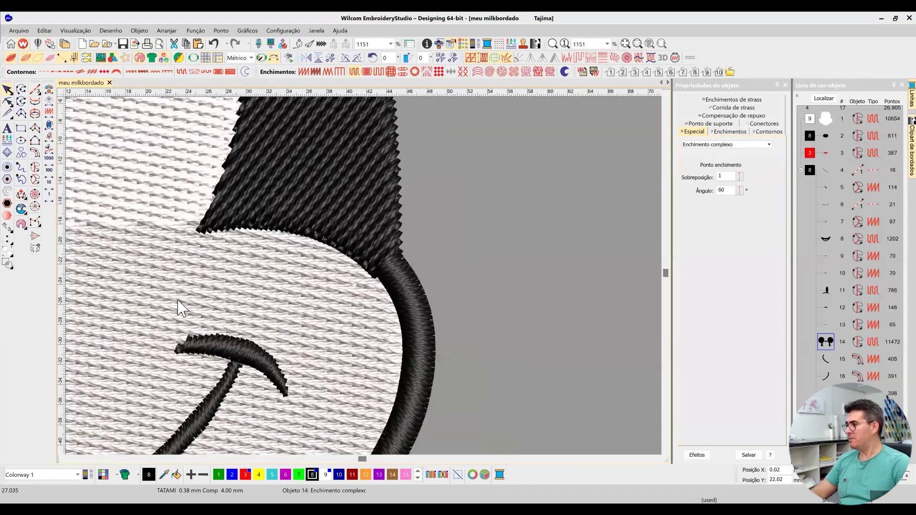
{"action": "scroll", "coordinate": [275, 296], "scroll_direction": "down", "scroll_amount": 1}
{"action": "scroll", "coordinate": [419, 350], "scroll_direction": "down", "scroll_amount": 1}
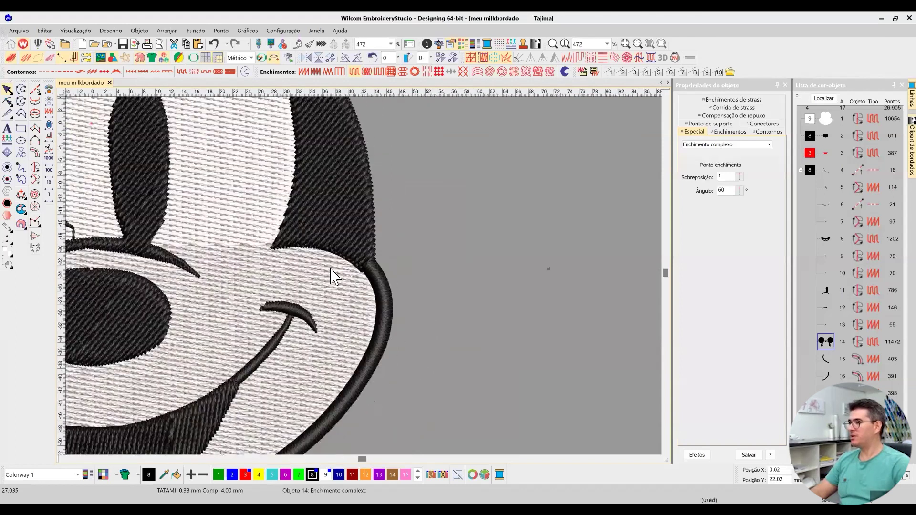
{"action": "scroll", "coordinate": [335, 275], "scroll_direction": "down", "scroll_amount": 1}
{"action": "scroll", "coordinate": [372, 281], "scroll_direction": "down", "scroll_amount": 1}
{"action": "scroll", "coordinate": [115, 154], "scroll_direction": "down", "scroll_amount": 1}
{"action": "scroll", "coordinate": [391, 124], "scroll_direction": "down", "scroll_amount": 1}
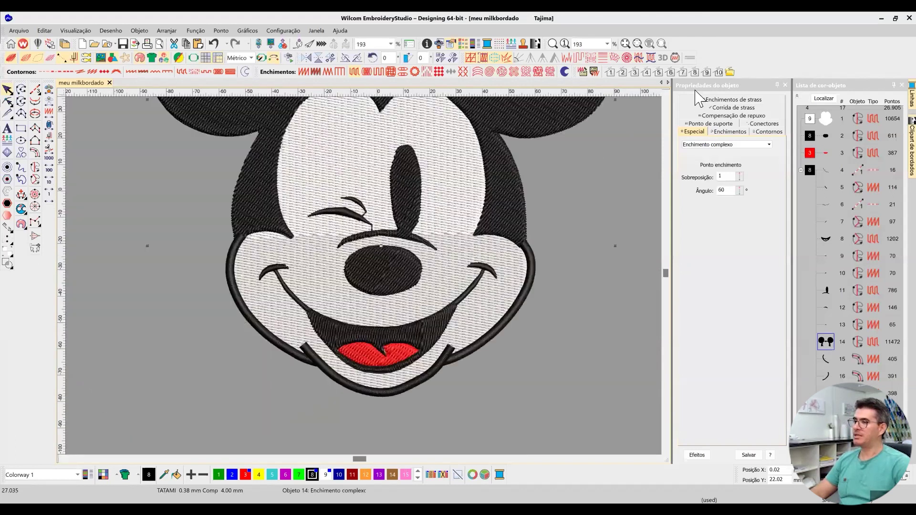
Step: Delete the surplus node on the lower right curve of the chin outline
{"action": "scroll", "coordinate": [409, 348], "scroll_direction": "up", "scroll_amount": 1}
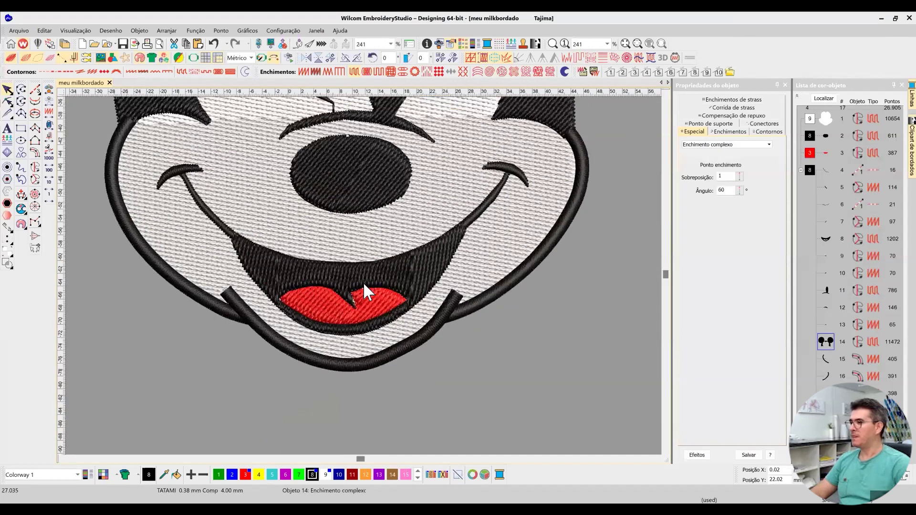
{"action": "scroll", "coordinate": [363, 287], "scroll_direction": "up", "scroll_amount": 2}
{"action": "scroll", "coordinate": [362, 272], "scroll_direction": "up", "scroll_amount": 2}
{"action": "key", "text": "h"}
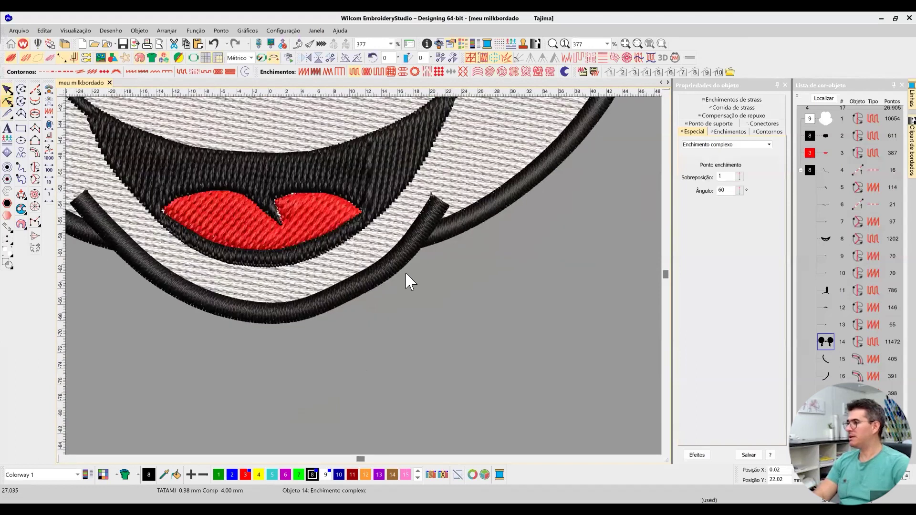
{"action": "left_click", "coordinate": [354, 296]}
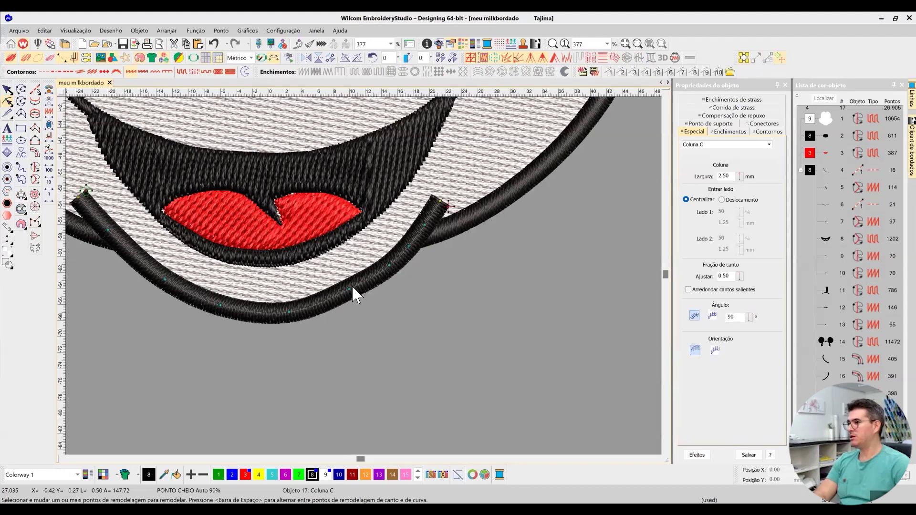
{"action": "left_click", "coordinate": [381, 303]}
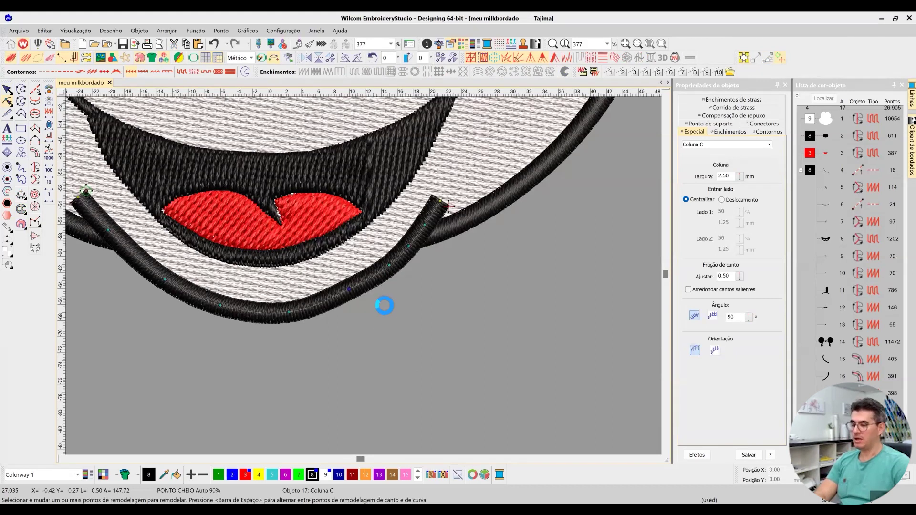
{"action": "key", "text": "Delete"}
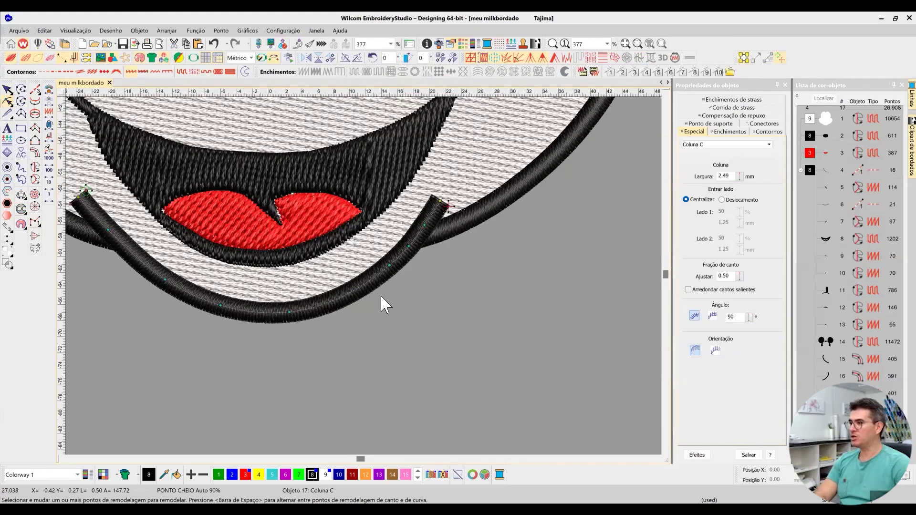
Step: Add a node on the chin outline's lower right curve, delete the surplus nodes above it, and review the face
{"action": "left_click", "coordinate": [350, 293]}
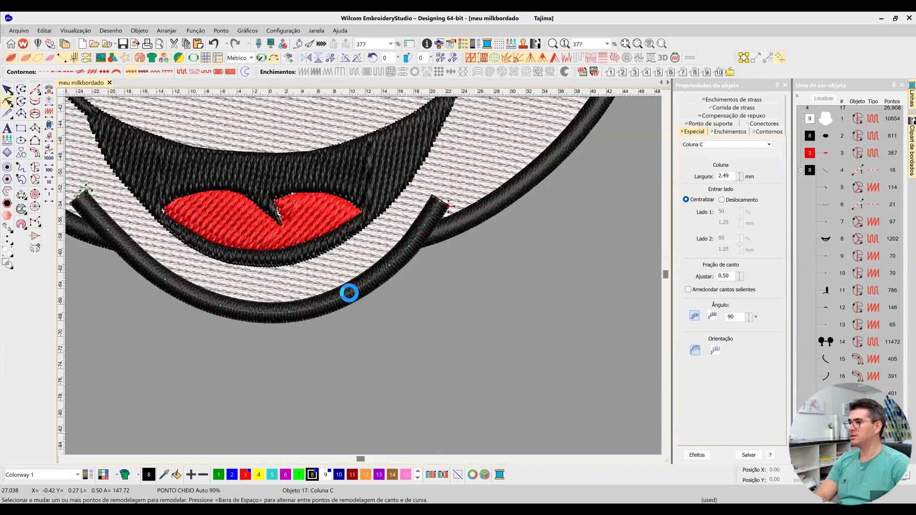
{"action": "left_click", "coordinate": [409, 246]}
{"action": "key", "text": "Delete"}
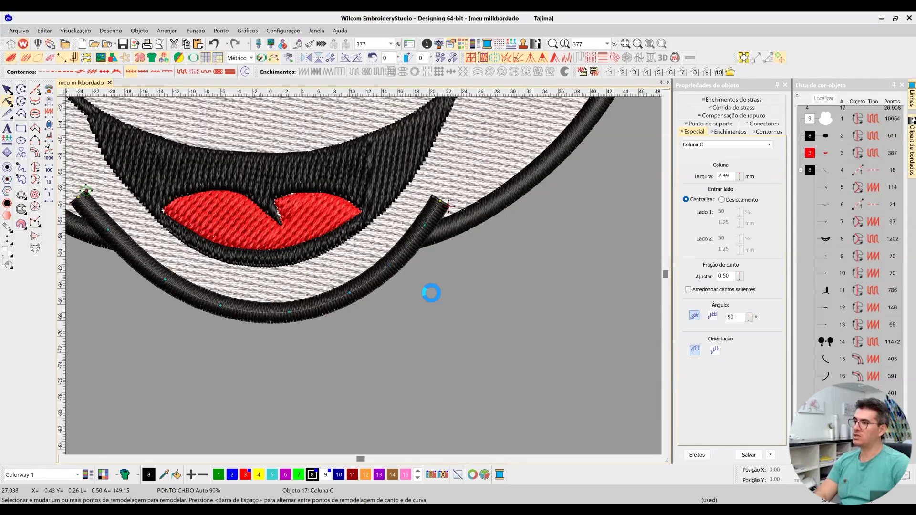
{"action": "left_click", "coordinate": [7, 90]}
{"action": "left_click", "coordinate": [595, 311]}
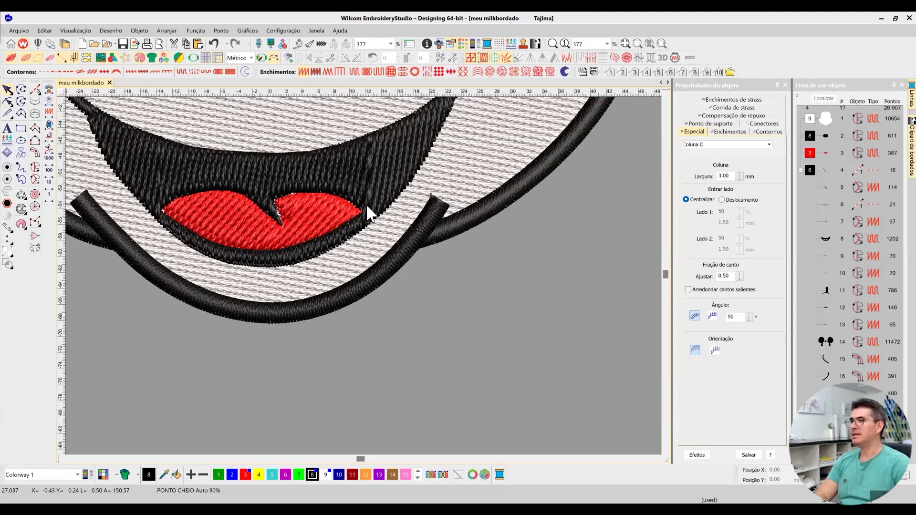
{"action": "scroll", "coordinate": [362, 276], "scroll_direction": "down", "scroll_amount": 2}
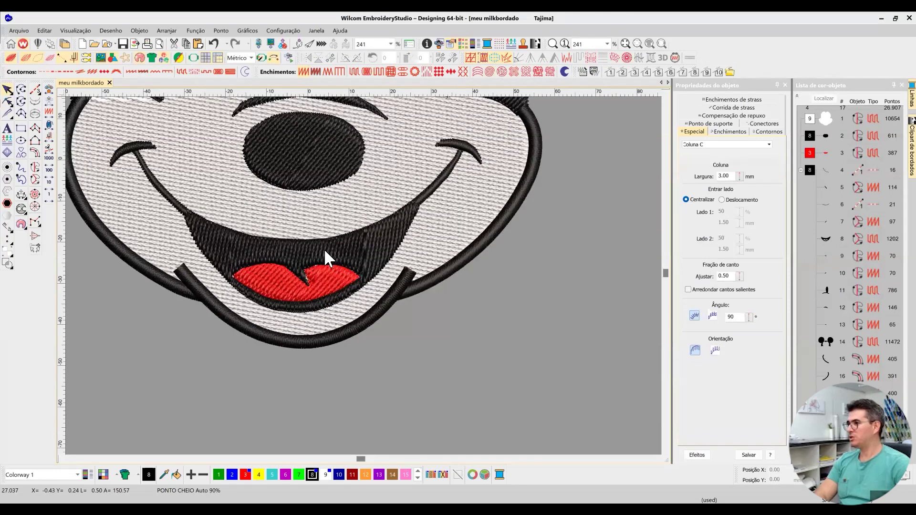
{"action": "scroll", "coordinate": [325, 248], "scroll_direction": "down", "scroll_amount": 2}
{"action": "scroll", "coordinate": [231, 340], "scroll_direction": "down", "scroll_amount": 1}
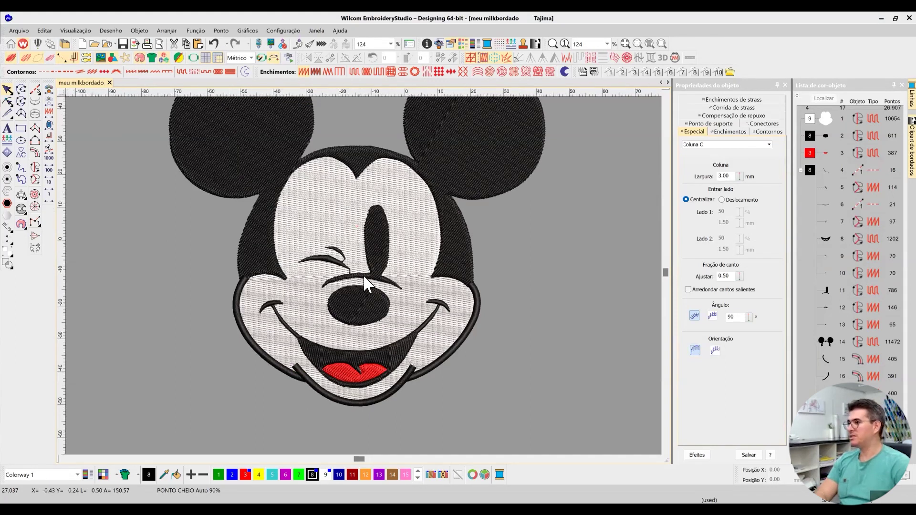
{"action": "scroll", "coordinate": [367, 285], "scroll_direction": "up", "scroll_amount": 2}
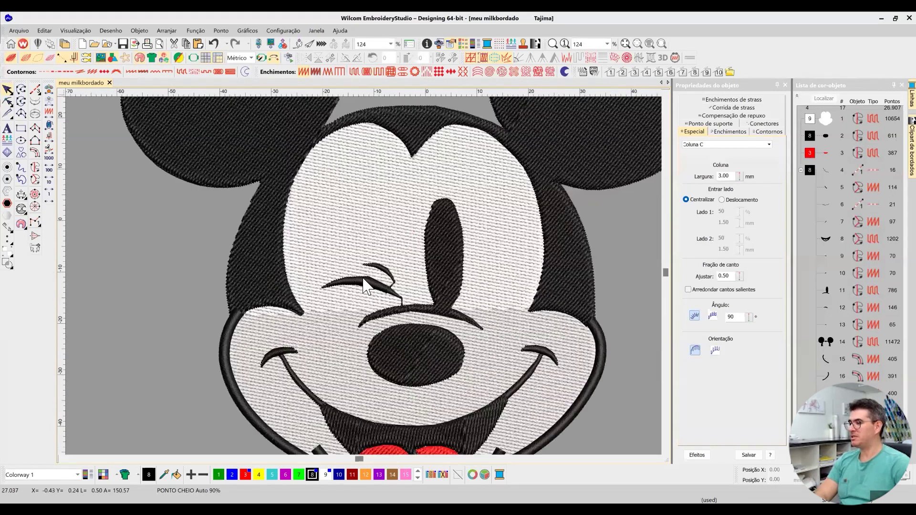
Step: Hide the white face, black nose and red tongue fills to isolate the winking eye's lines
{"action": "scroll", "coordinate": [365, 285], "scroll_direction": "up", "scroll_amount": 2}
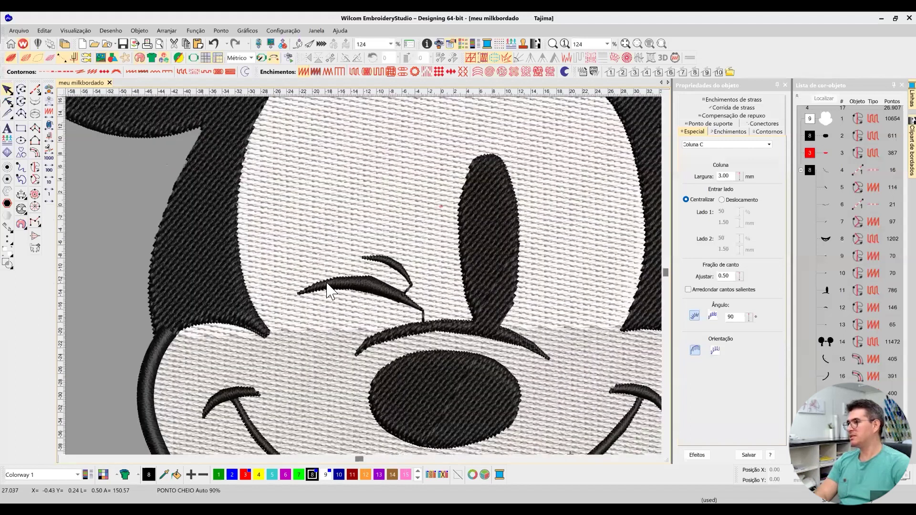
{"action": "scroll", "coordinate": [365, 270], "scroll_direction": "up", "scroll_amount": 1}
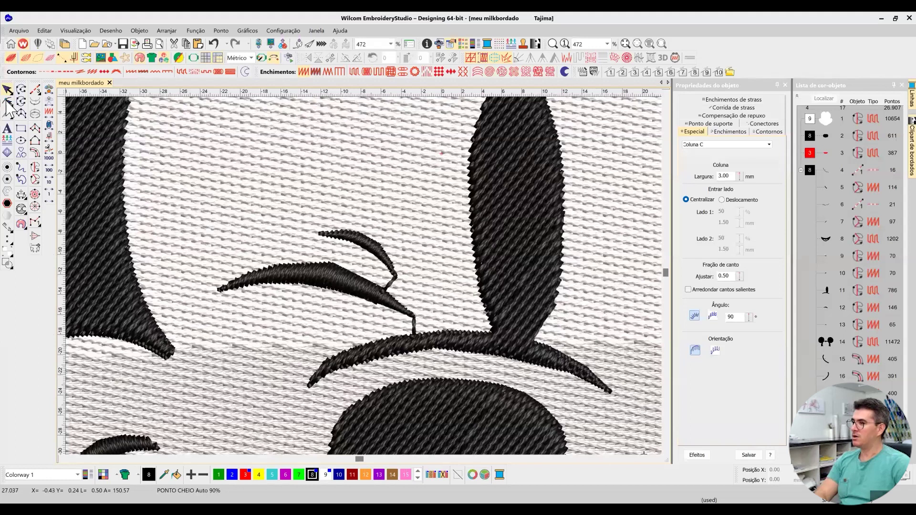
{"action": "key", "text": "Tab"}
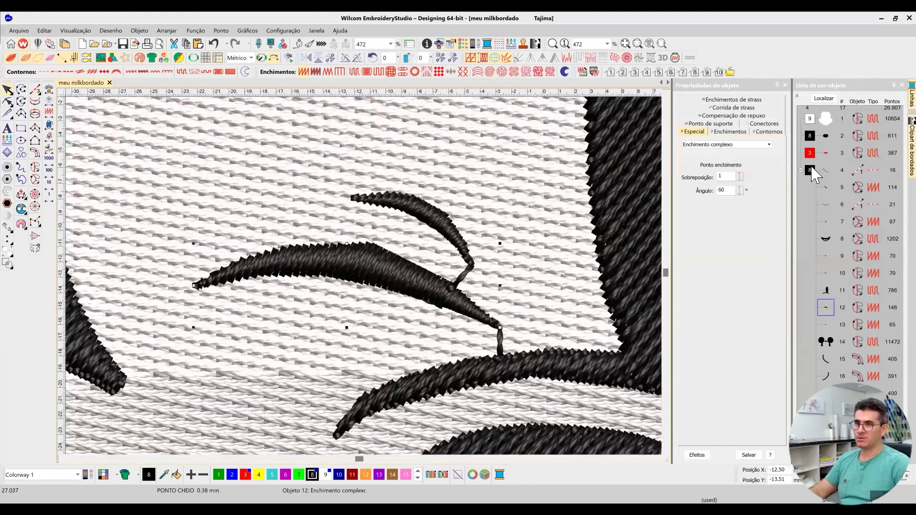
{"action": "key", "text": "h"}
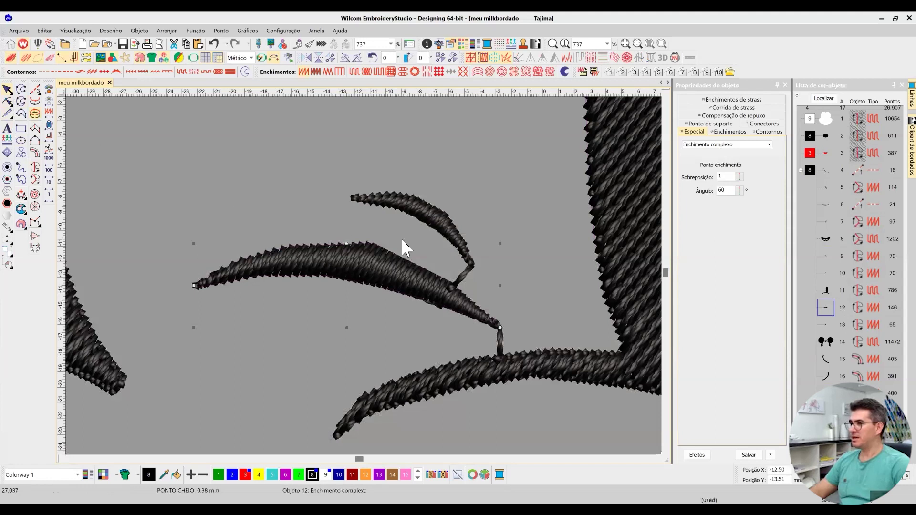
Step: Smooth the upper and lower edges of the winking eye's main line by converting its corner nodes to curve nodes
{"action": "left_click", "coordinate": [7, 101]}
{"action": "left_click", "coordinate": [371, 244]}
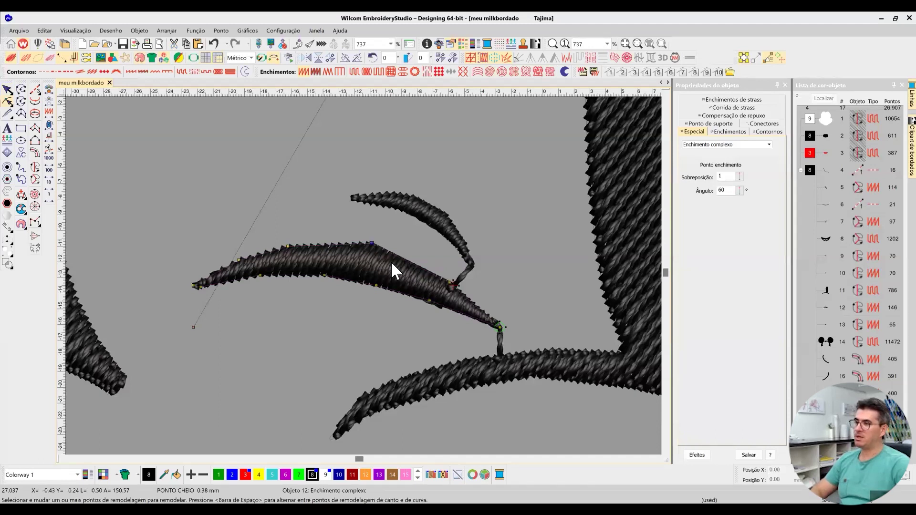
{"action": "left_click", "coordinate": [450, 324]}
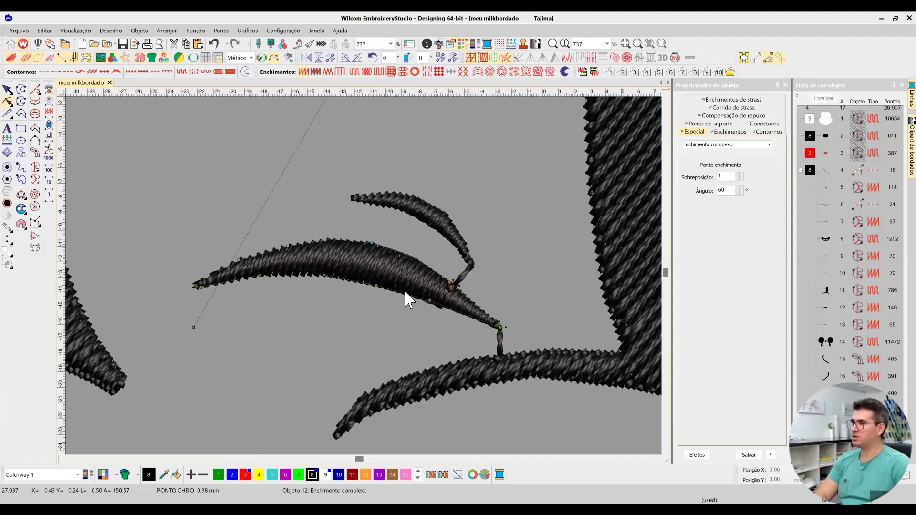
{"action": "left_click", "coordinate": [441, 325]}
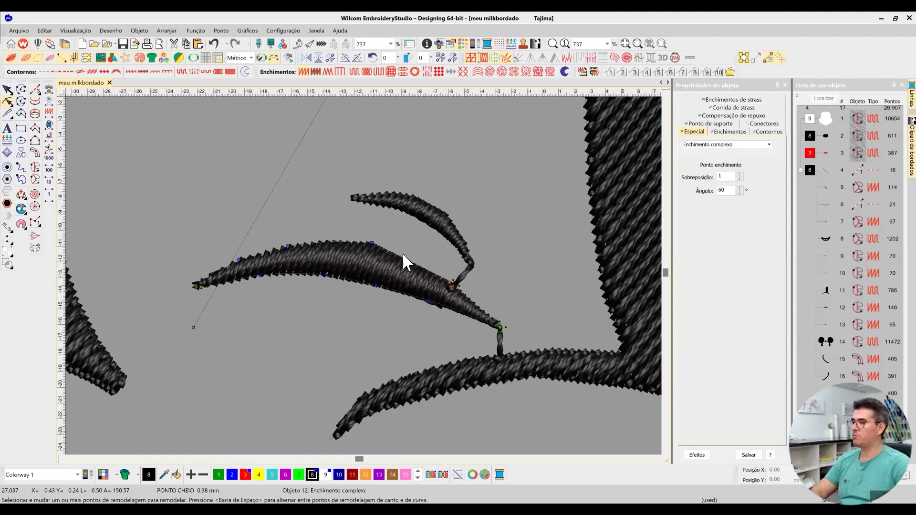
{"action": "left_click", "coordinate": [409, 293]}
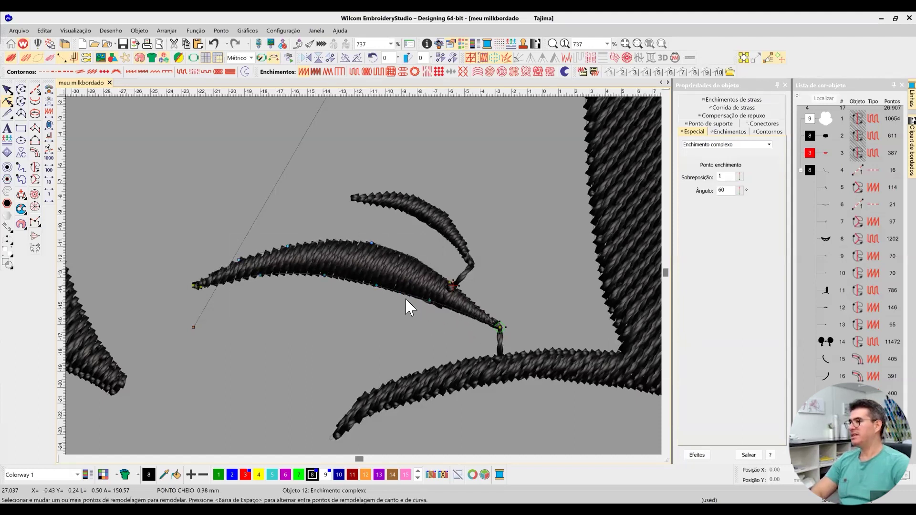
{"action": "left_click", "coordinate": [452, 285]}
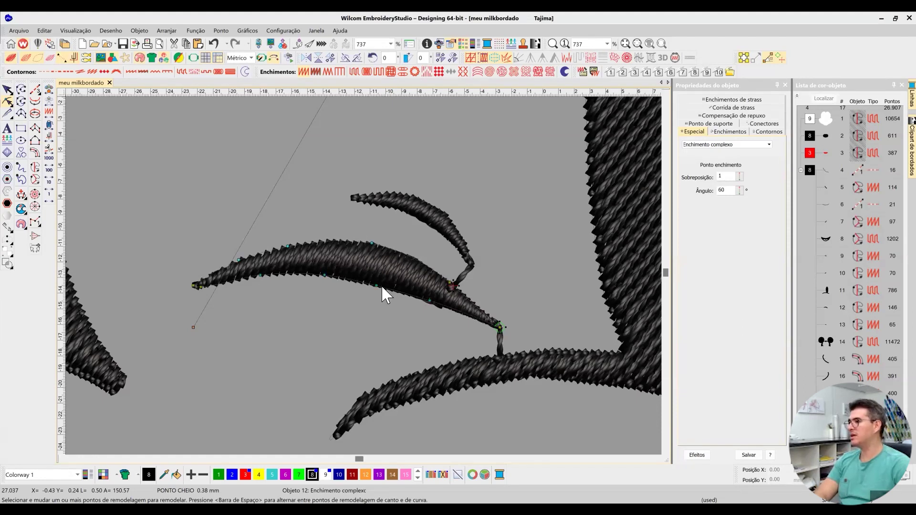
{"action": "scroll", "coordinate": [370, 277], "scroll_direction": "down", "scroll_amount": 2}
{"action": "left_click", "coordinate": [9, 96]}
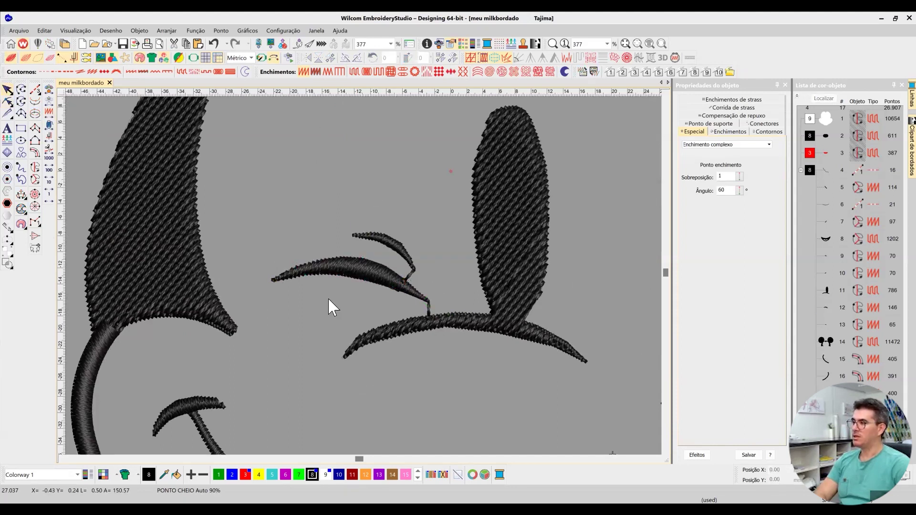
Step: Round the top of the open eye's fill by converting its upper nodes to curves and adjusting their positions
{"action": "scroll", "coordinate": [364, 277], "scroll_direction": "down", "scroll_amount": 1}
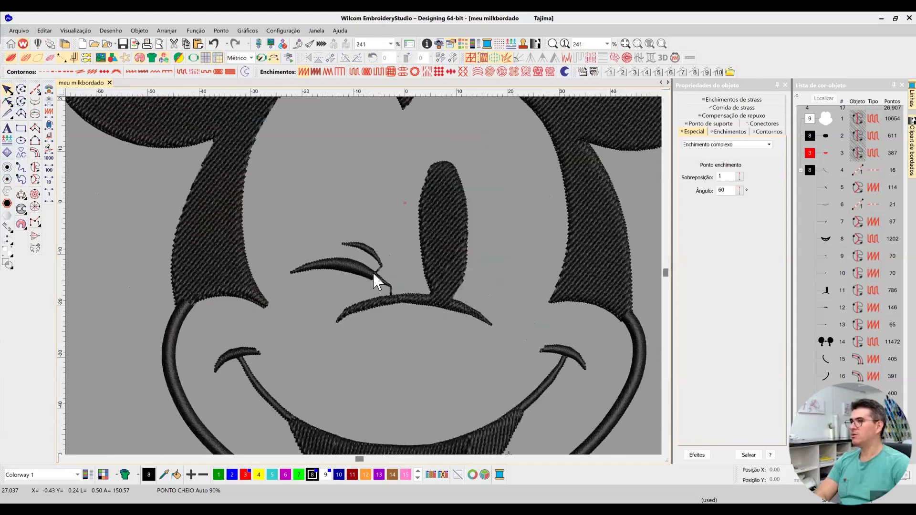
{"action": "scroll", "coordinate": [373, 271], "scroll_direction": "up", "scroll_amount": 1}
{"action": "key", "text": "h"}
{"action": "left_click", "coordinate": [336, 205]}
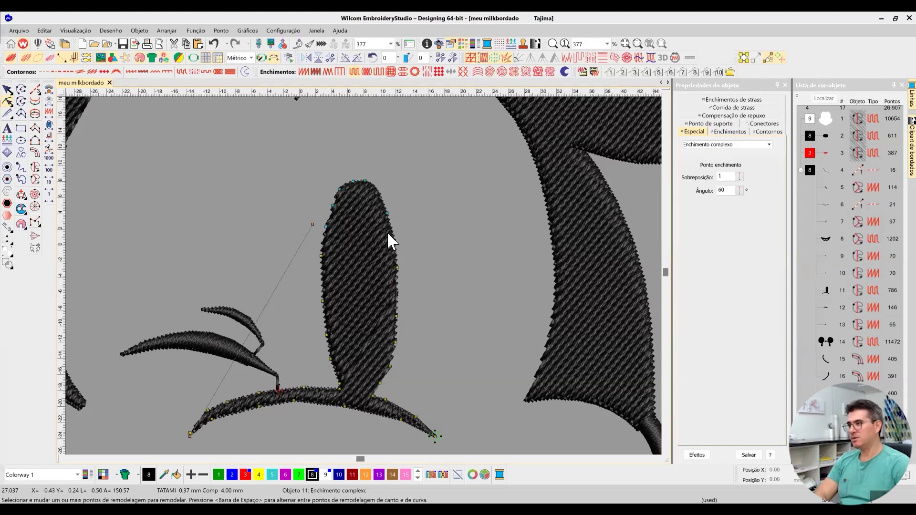
{"action": "left_click", "coordinate": [340, 189]}
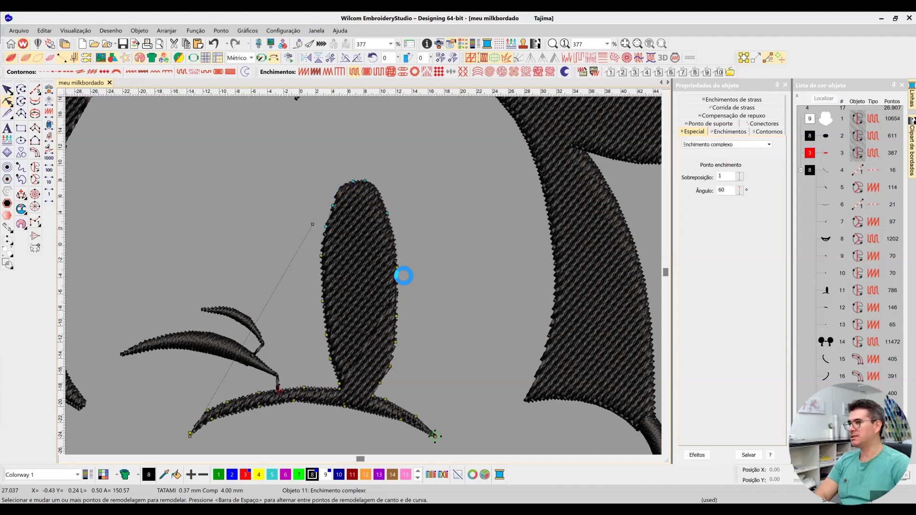
{"action": "left_click", "coordinate": [367, 183]}
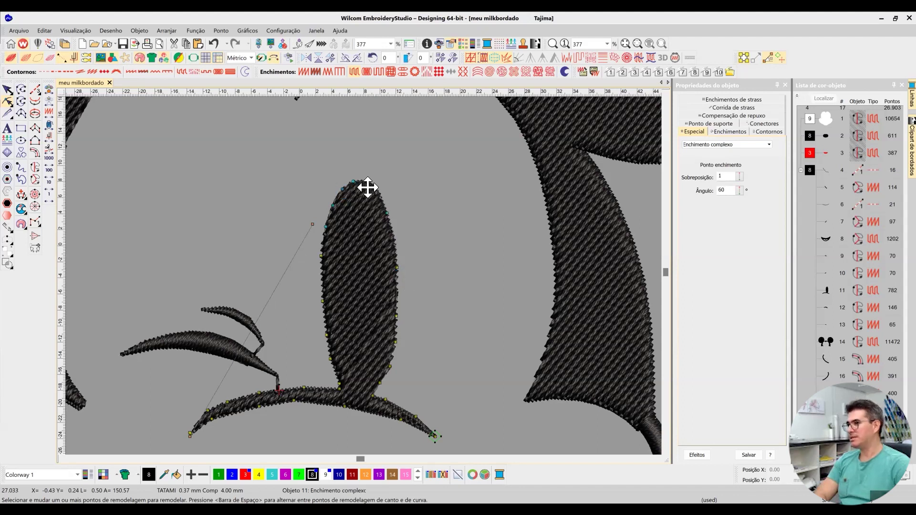
{"action": "left_click", "coordinate": [356, 182]}
Step: Smooth the open eye's sides by deleting the surplus node at the lower right and shifting the node above it inward
{"action": "left_click", "coordinate": [389, 365]}
{"action": "left_click", "coordinate": [387, 342]}
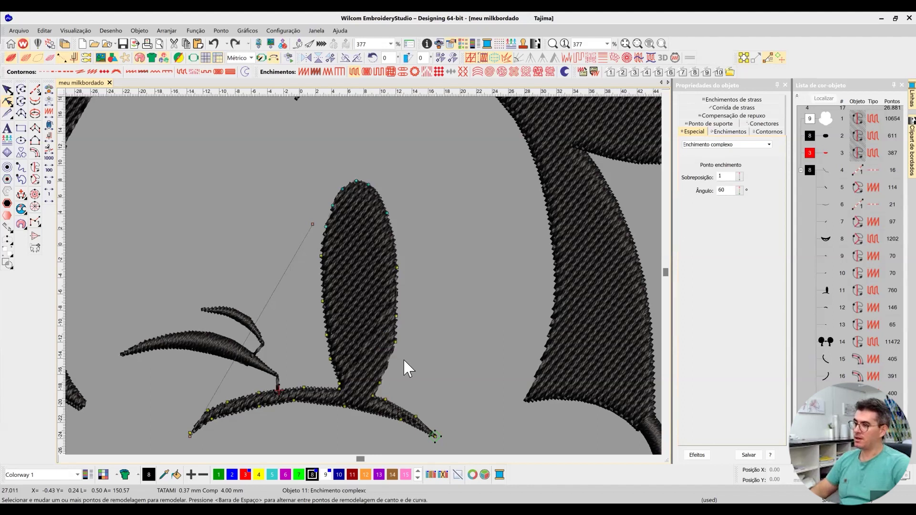
{"action": "left_click", "coordinate": [395, 341]}
{"action": "left_click_drag", "start_coordinate": [397, 341], "coordinate": [394, 343]}
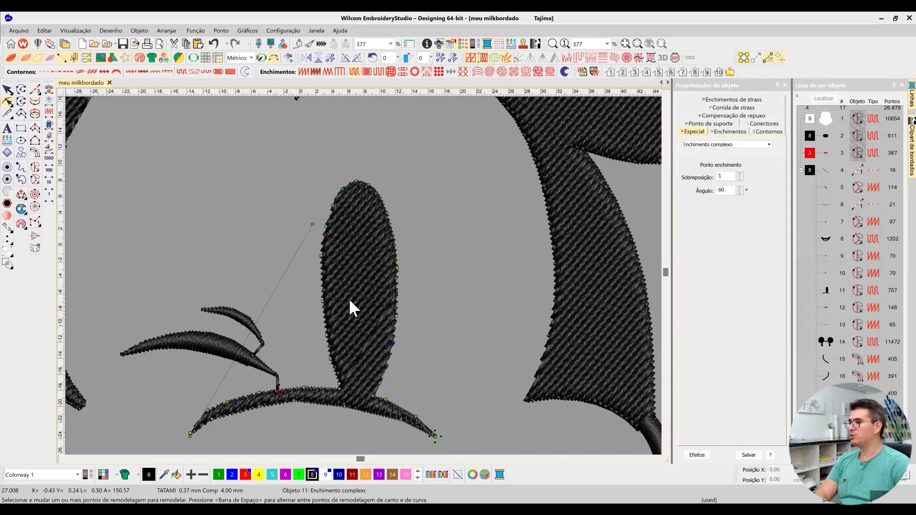
{"action": "left_click", "coordinate": [322, 257]}
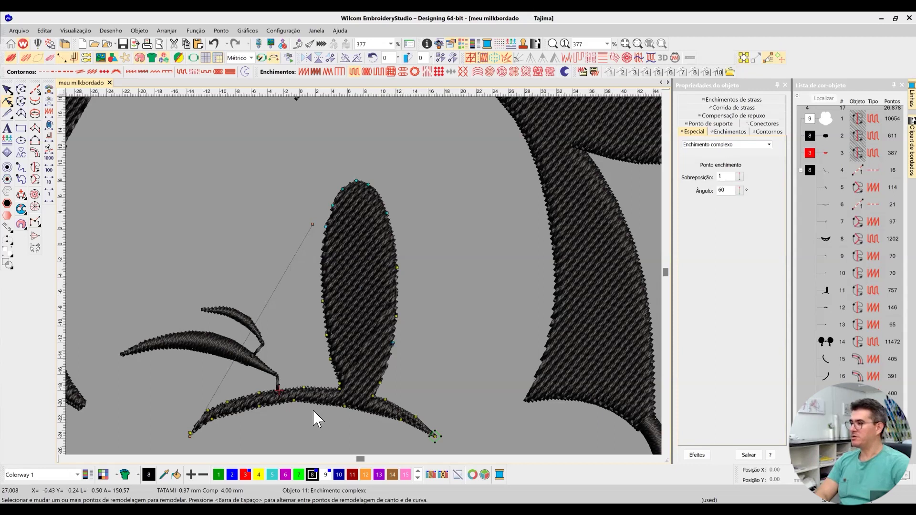
Step: Smooth the lower edge of the curved line beneath the open eye by raising its middle node and curving the neighbouring nodes
{"action": "left_click", "coordinate": [293, 401]}
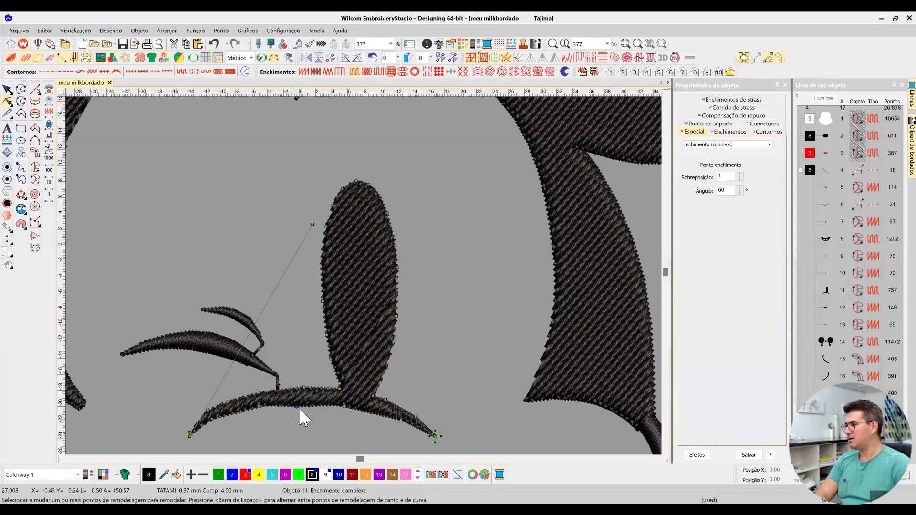
{"action": "left_click_drag", "start_coordinate": [296, 403], "coordinate": [297, 400]}
{"action": "left_click", "coordinate": [247, 401]}
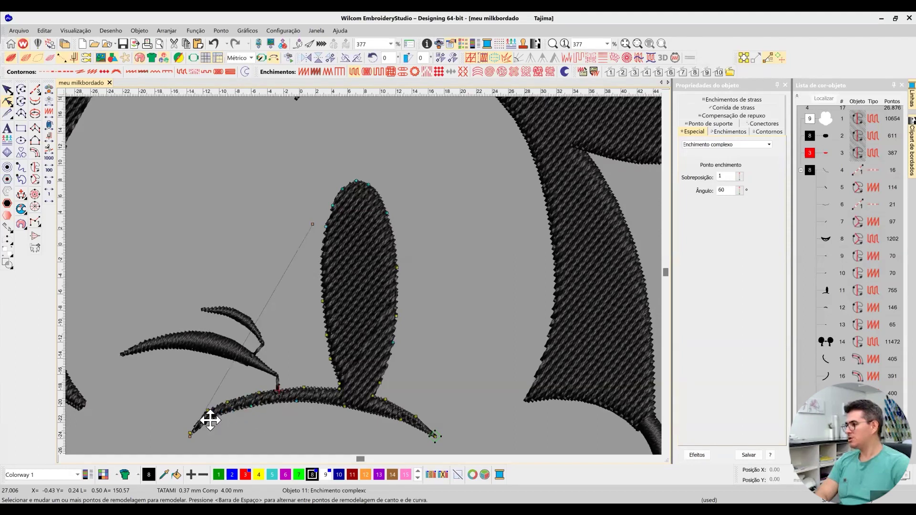
Step: Show the hidden face, nose and tongue fills again and display the whole design
{"action": "left_click", "coordinate": [7, 90]}
{"action": "key", "text": "0"}
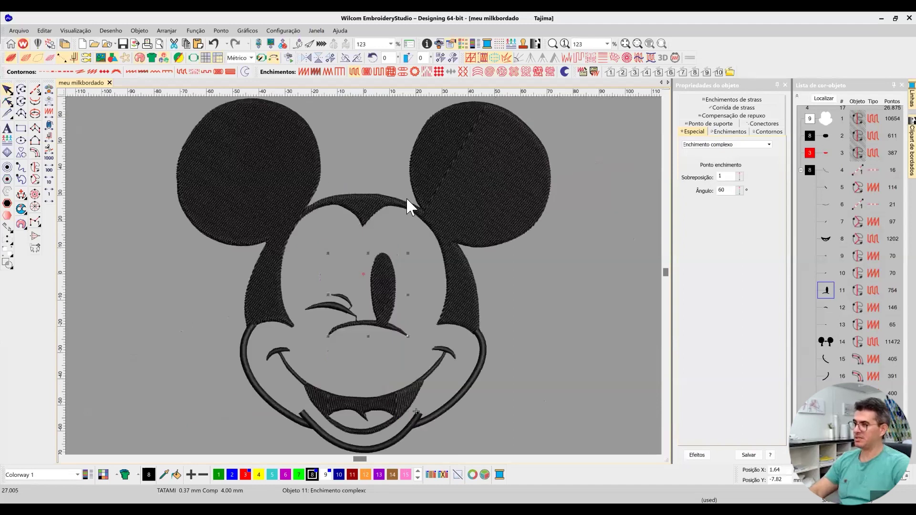
{"action": "key", "text": "Escape"}
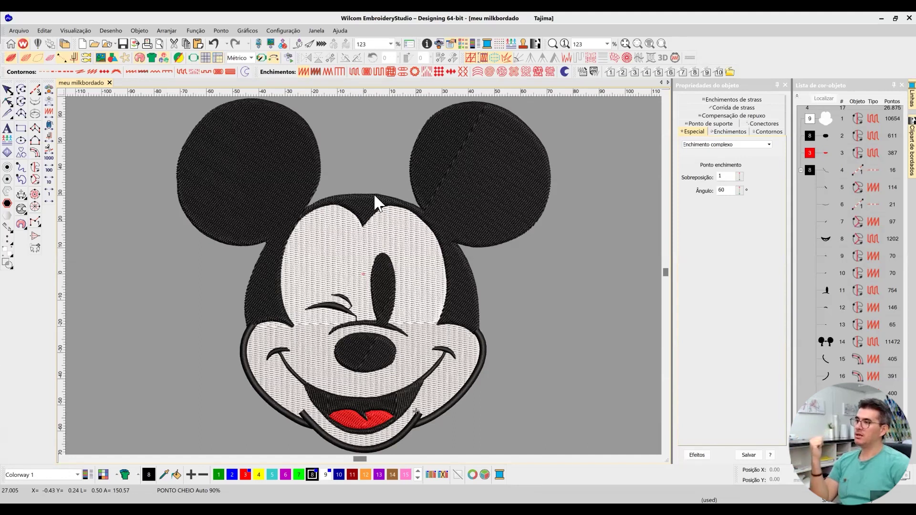
Step: Round the black head fill's top edge between the ears by curving its corner nodes and raising the one left of centre
{"action": "scroll", "coordinate": [387, 262], "scroll_direction": "up", "scroll_amount": 1}
{"action": "scroll", "coordinate": [362, 297], "scroll_direction": "up", "scroll_amount": 3}
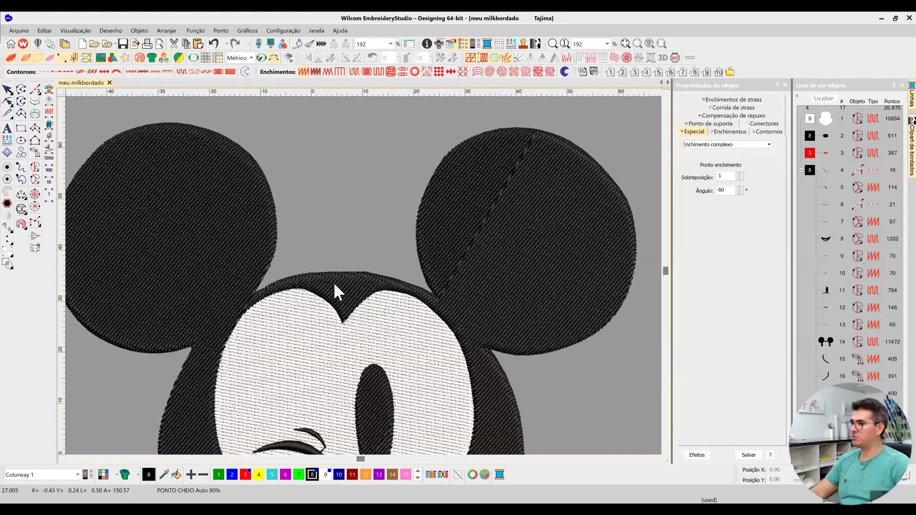
{"action": "scroll", "coordinate": [337, 268], "scroll_direction": "up", "scroll_amount": 1}
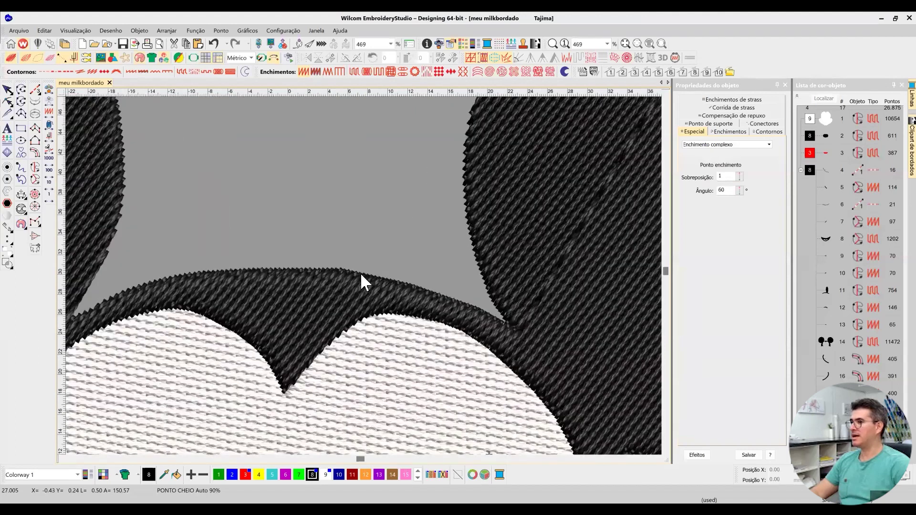
{"action": "left_click", "coordinate": [340, 273]}
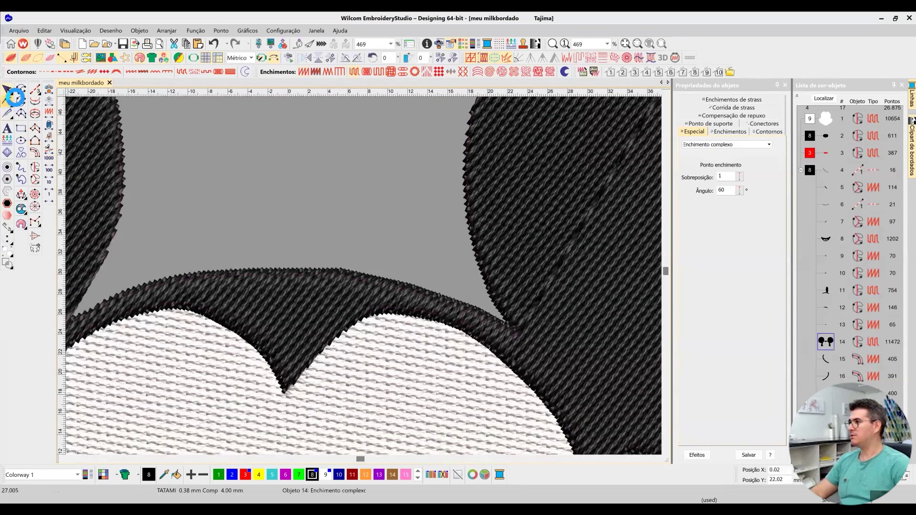
{"action": "left_click", "coordinate": [6, 93]}
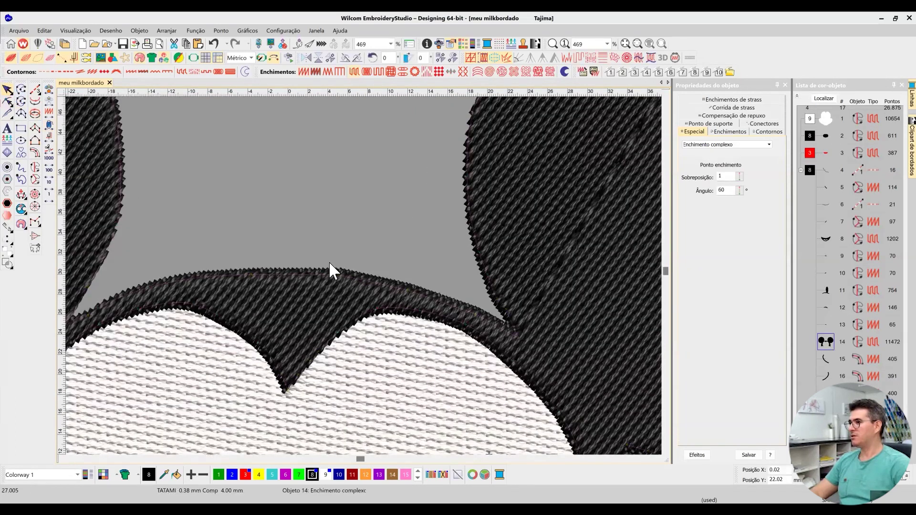
{"action": "left_click", "coordinate": [8, 101]}
{"action": "left_click", "coordinate": [338, 275]}
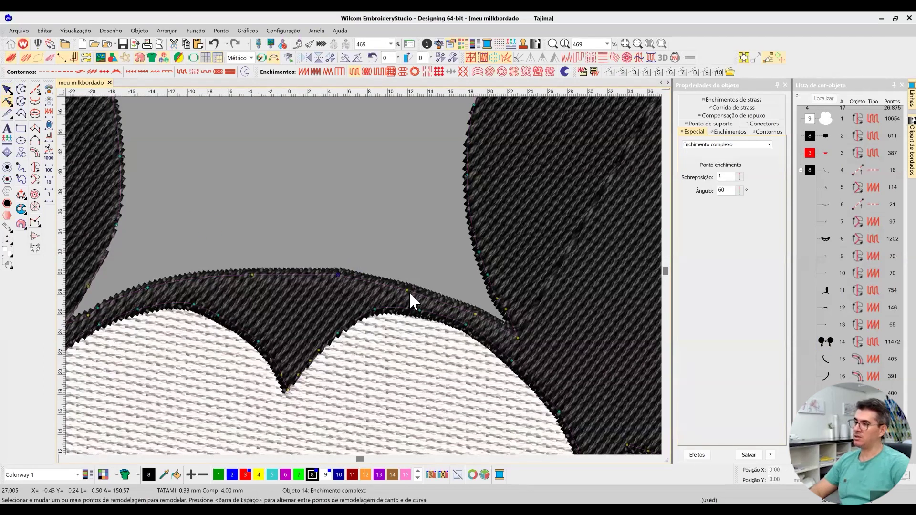
{"action": "left_click", "coordinate": [419, 310]}
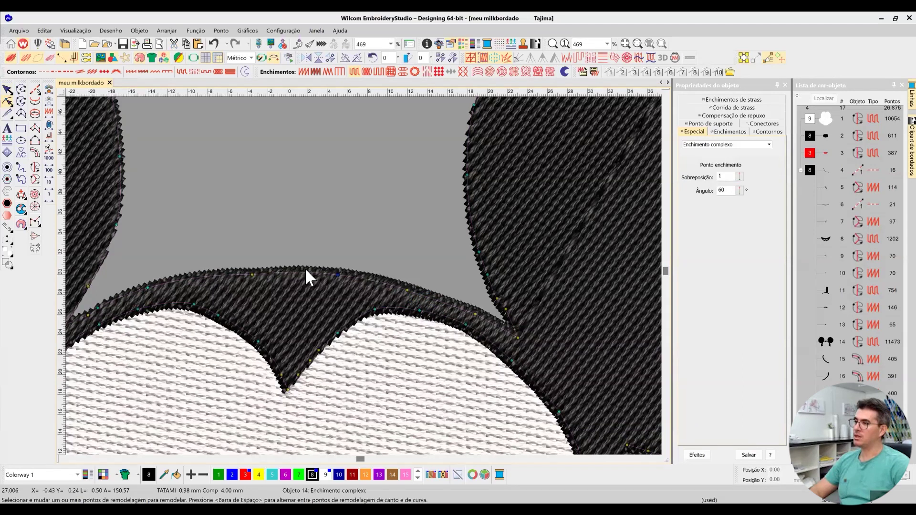
{"action": "left_click", "coordinate": [252, 274]}
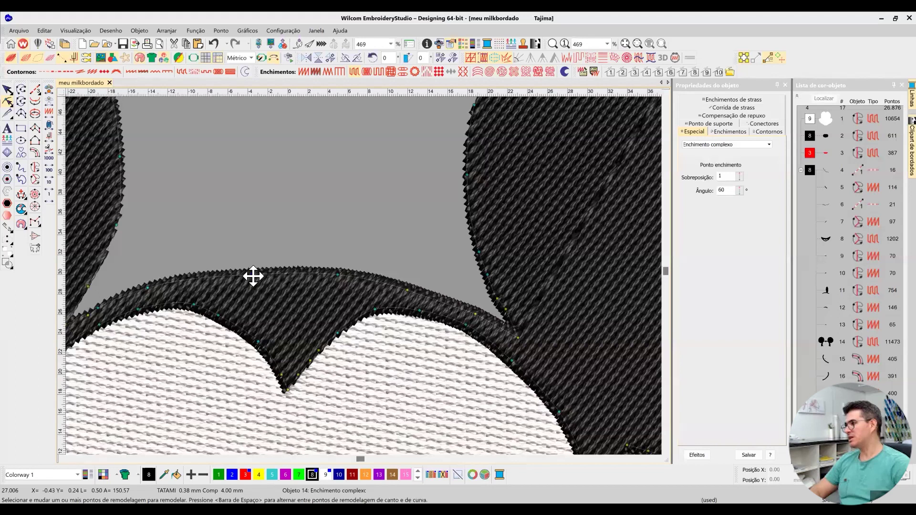
{"action": "left_click_drag", "start_coordinate": [252, 271], "coordinate": [252, 270]}
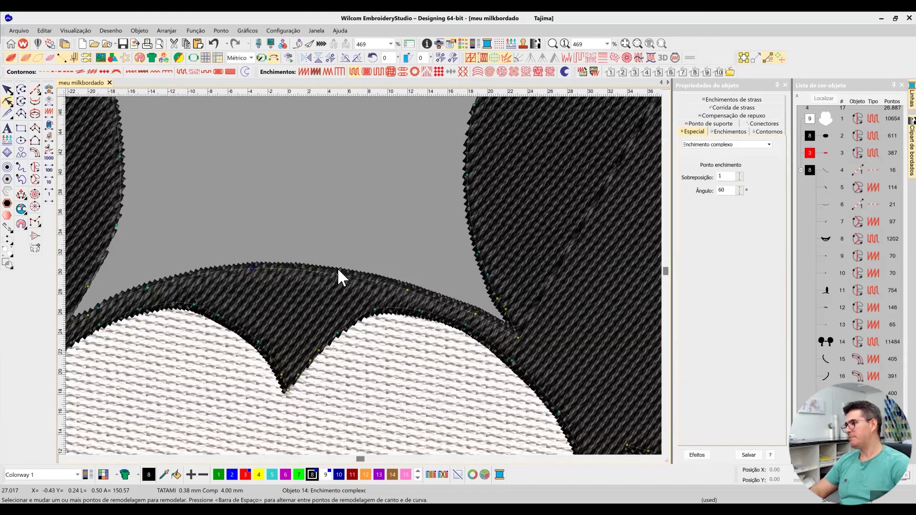
Step: Smooth the head fill's top edge toward the right ear by adjusting its nodes there, and review the ears
{"action": "left_click", "coordinate": [407, 290]}
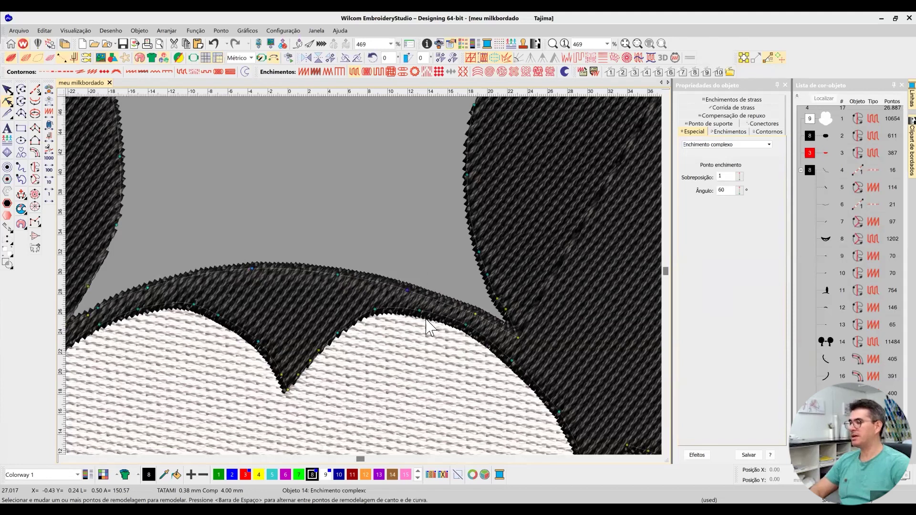
{"action": "left_click", "coordinate": [476, 314]}
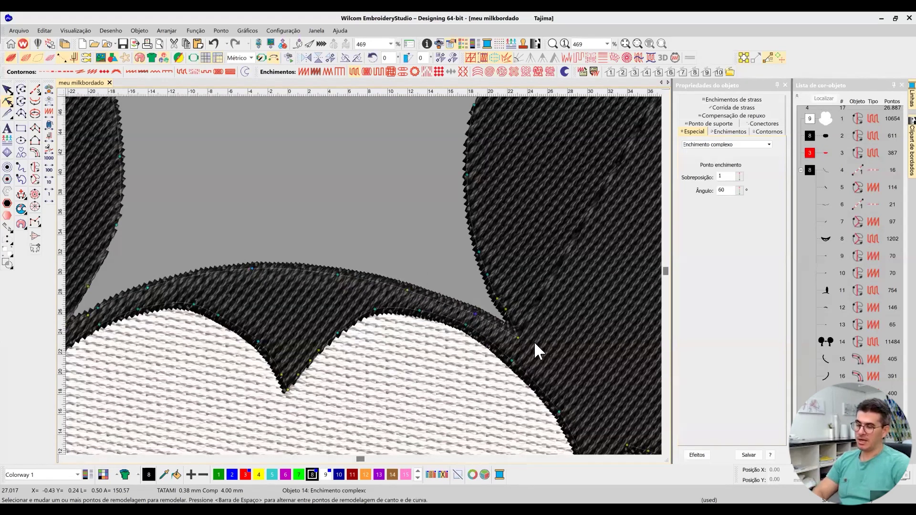
{"action": "left_click", "coordinate": [408, 290]}
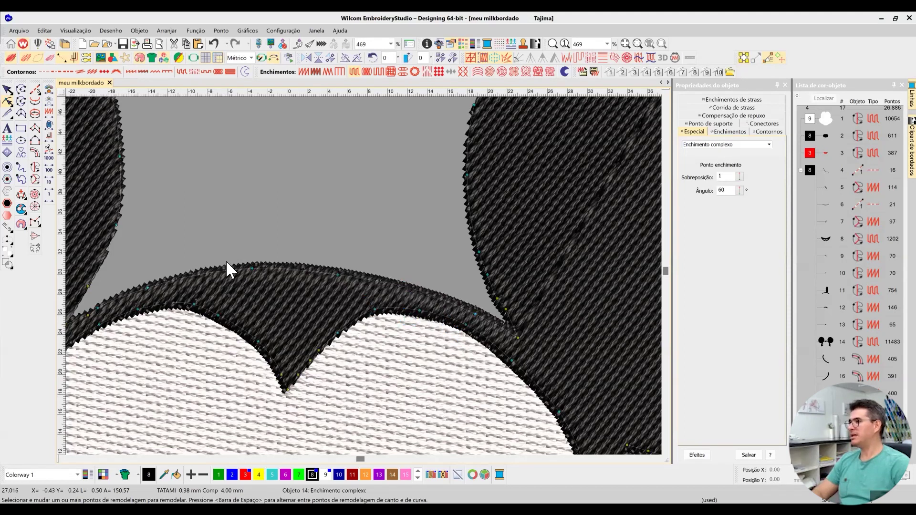
{"action": "left_click", "coordinate": [7, 90]}
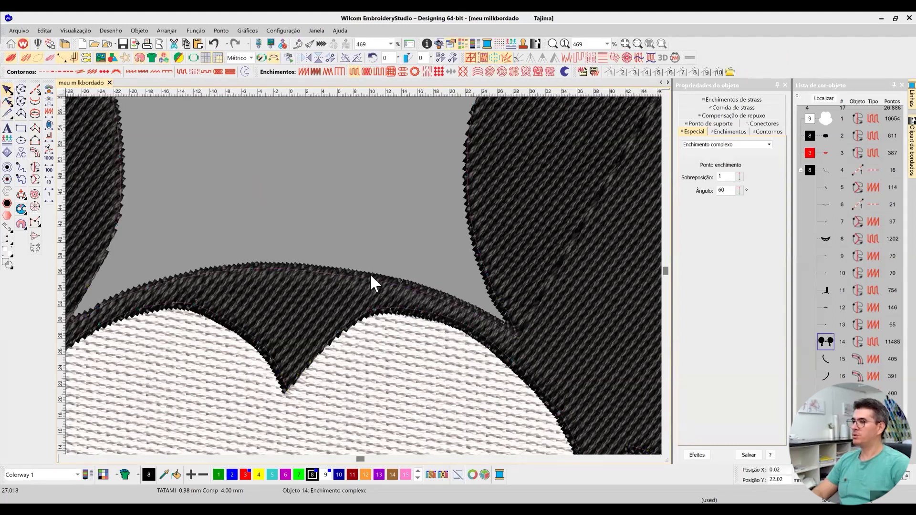
{"action": "scroll", "coordinate": [371, 274], "scroll_direction": "down", "scroll_amount": 1}
{"action": "scroll", "coordinate": [420, 263], "scroll_direction": "down", "scroll_amount": 1}
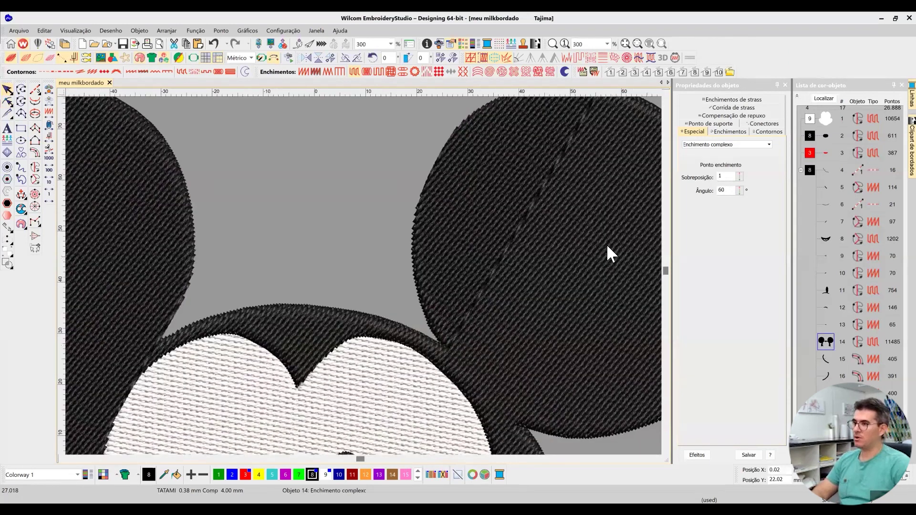
{"action": "scroll", "coordinate": [606, 245], "scroll_direction": "down", "scroll_amount": 1}
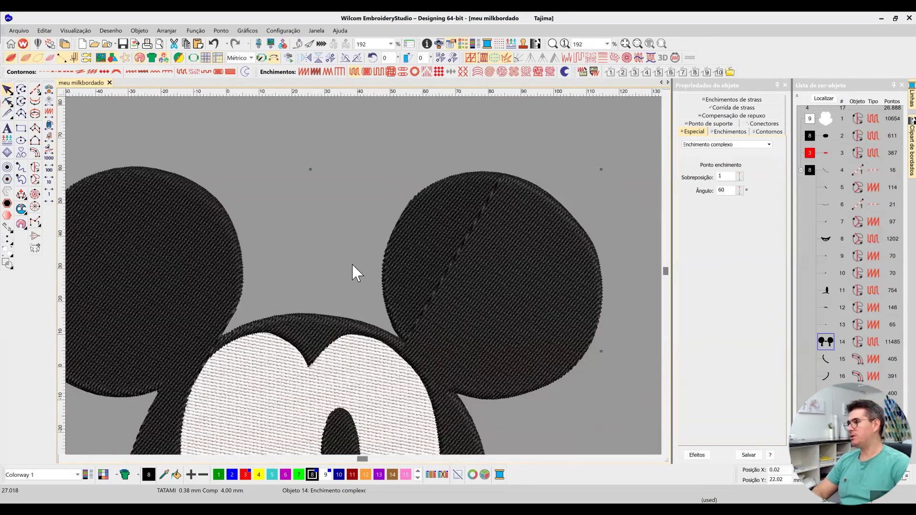
Step: Examine the ears and face as a whole, and inspect the tongue fill inside the mouth up close
{"action": "scroll", "coordinate": [353, 266], "scroll_direction": "down", "scroll_amount": 1}
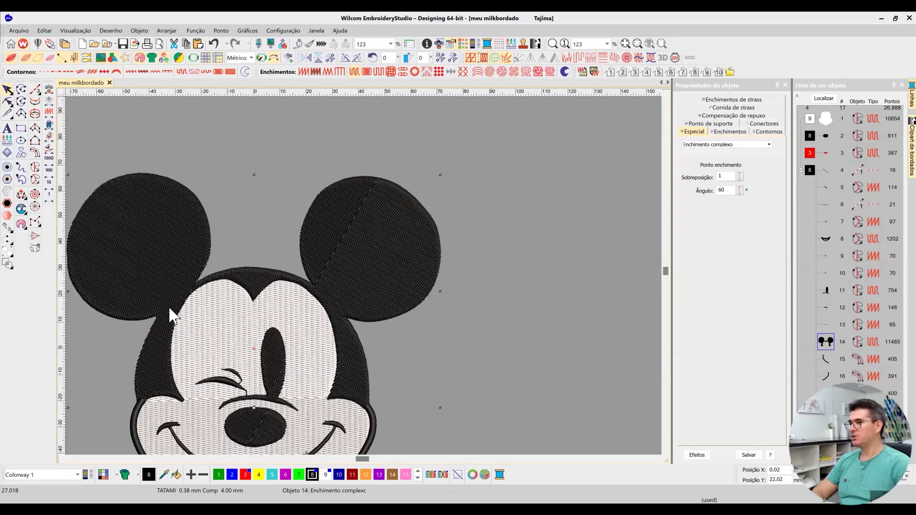
{"action": "scroll", "coordinate": [408, 271], "scroll_direction": "down", "scroll_amount": 2}
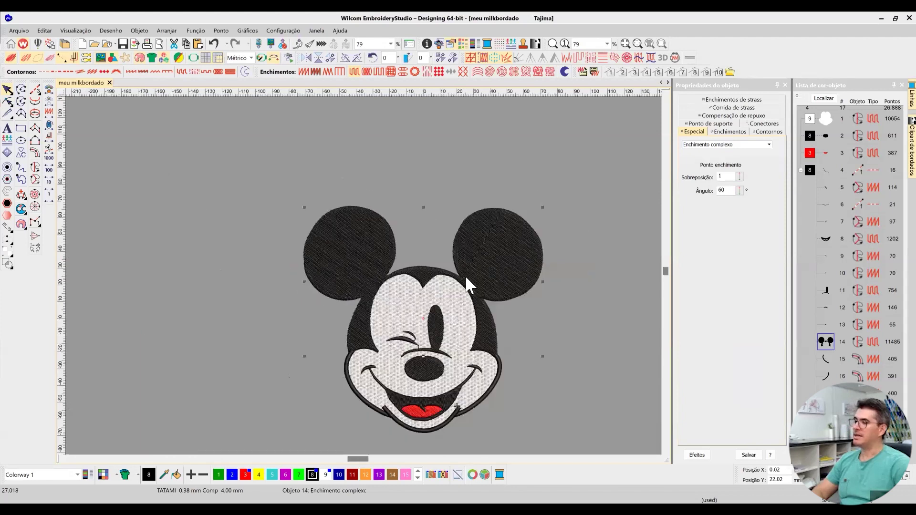
{"action": "scroll", "coordinate": [367, 283], "scroll_direction": "up", "scroll_amount": 1}
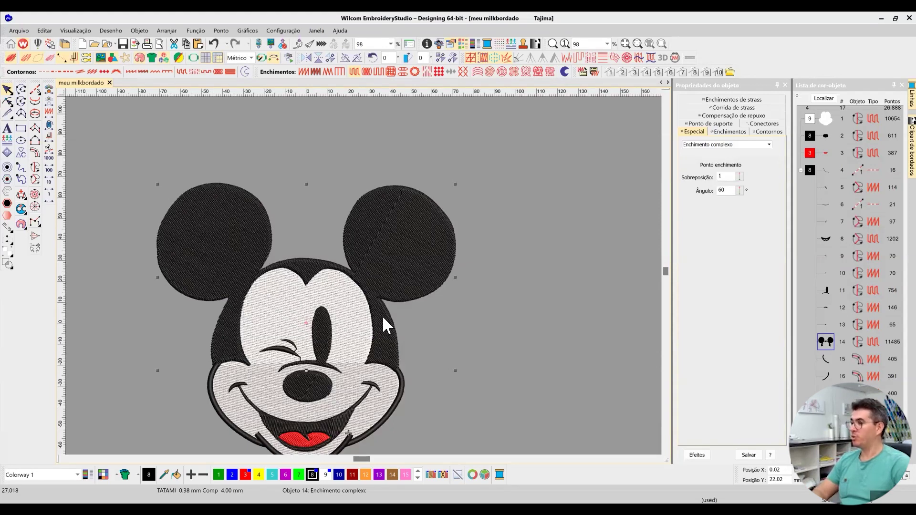
{"action": "scroll", "coordinate": [383, 314], "scroll_direction": "up", "scroll_amount": 1}
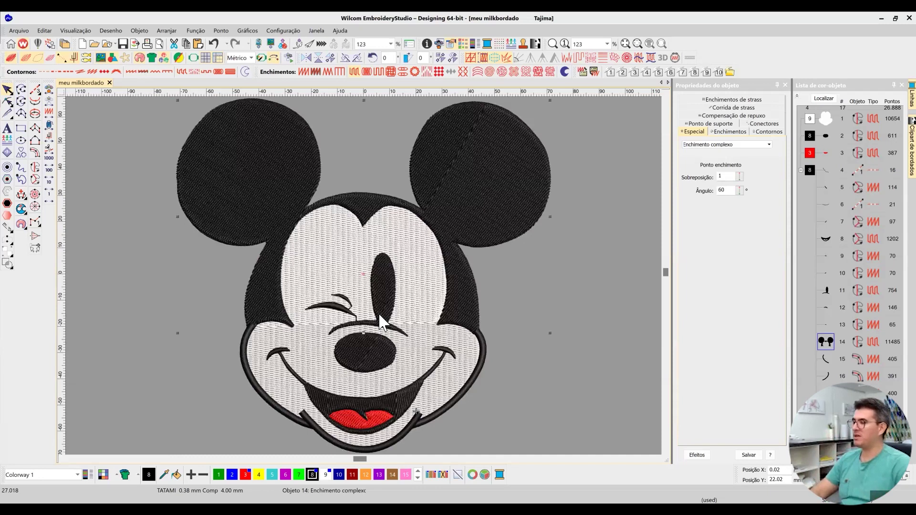
{"action": "left_click", "coordinate": [602, 282]}
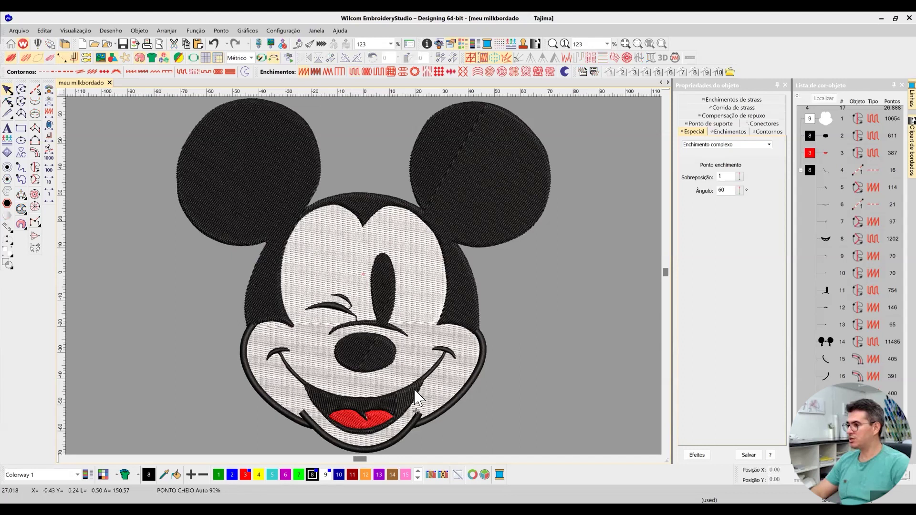
{"action": "scroll", "coordinate": [364, 276], "scroll_direction": "up", "scroll_amount": 5}
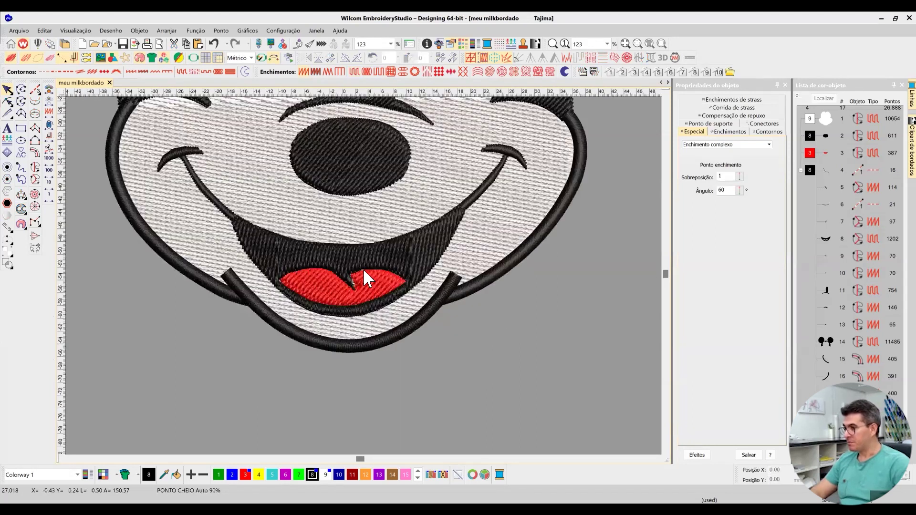
{"action": "scroll", "coordinate": [365, 264], "scroll_direction": "up", "scroll_amount": 1}
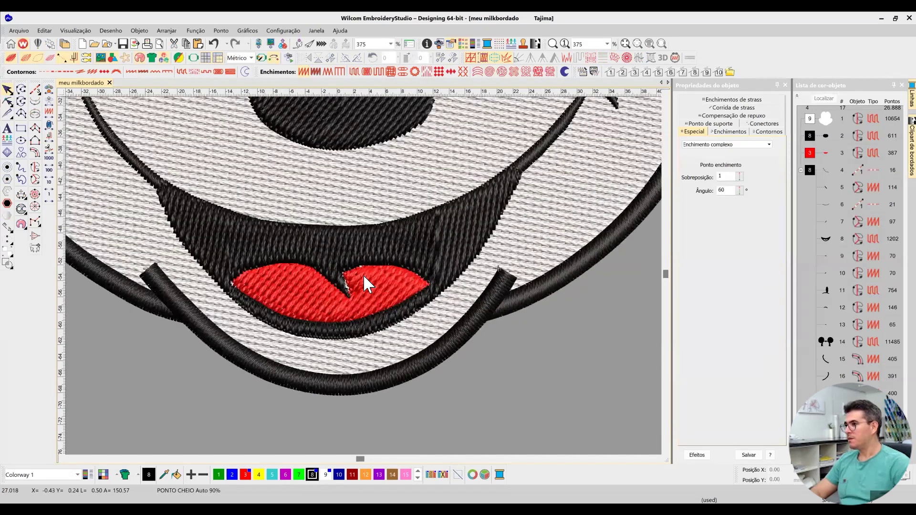
{"action": "key", "text": "t"}
{"action": "key", "text": "t"}
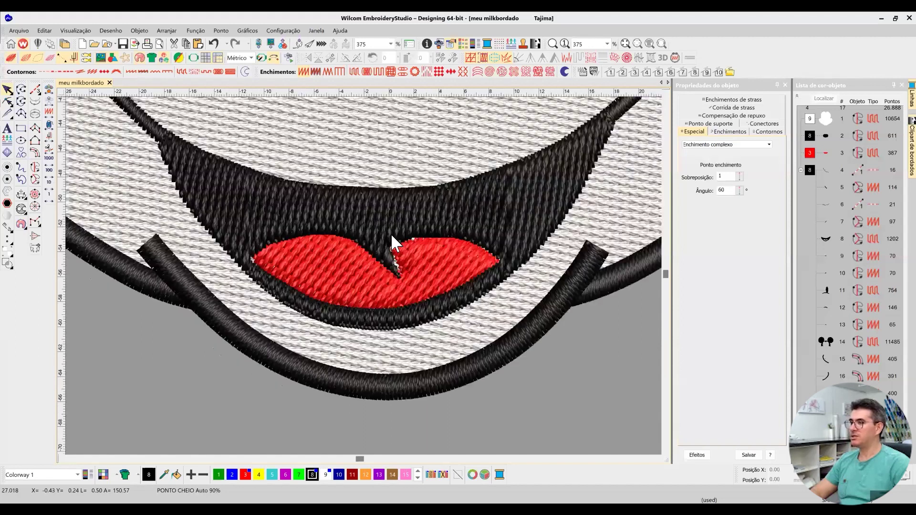
{"action": "scroll", "coordinate": [395, 254], "scroll_direction": "up", "scroll_amount": 2}
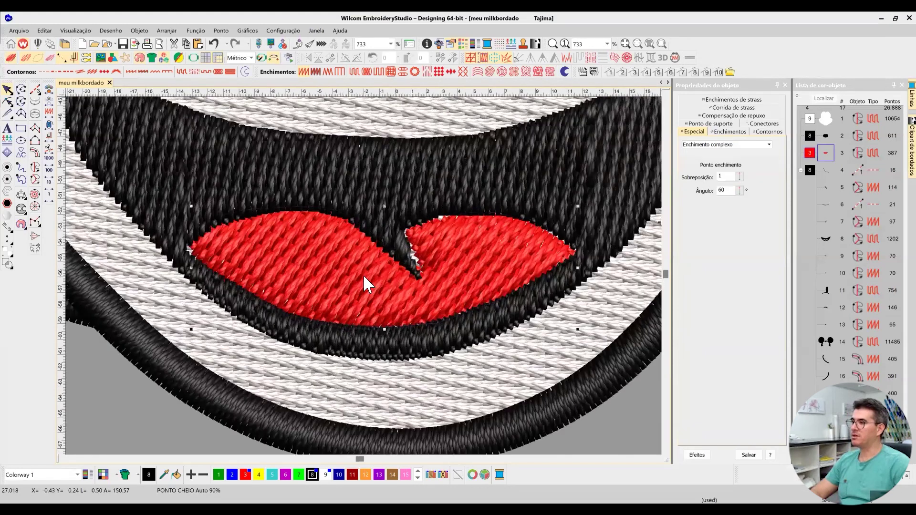
Step: Reshape the red tongue fill at its central notch by deleting the extra node, extending the notch corner outward and raising the neighbouring top-edge node
{"action": "left_click", "coordinate": [363, 274]}
{"action": "scroll", "coordinate": [380, 274], "scroll_direction": "up", "scroll_amount": 2}
{"action": "scroll", "coordinate": [357, 263], "scroll_direction": "up", "scroll_amount": 1}
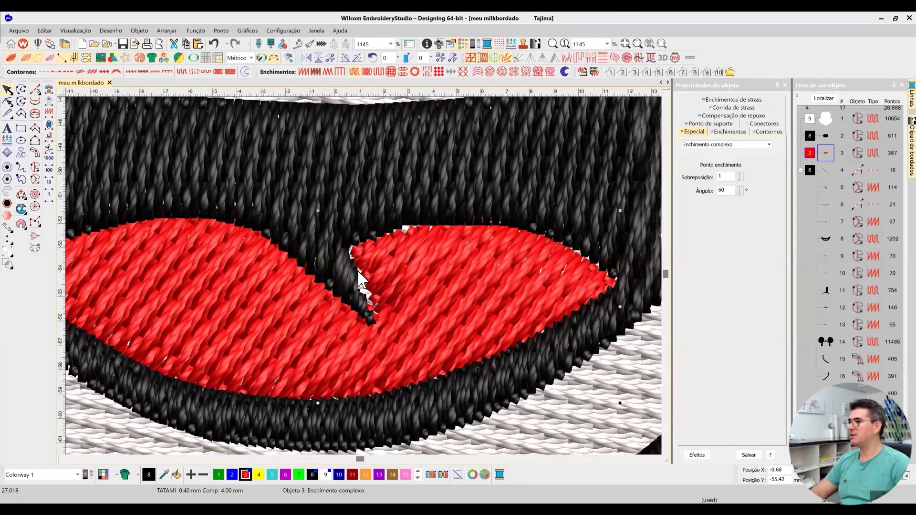
{"action": "key", "text": "t"}
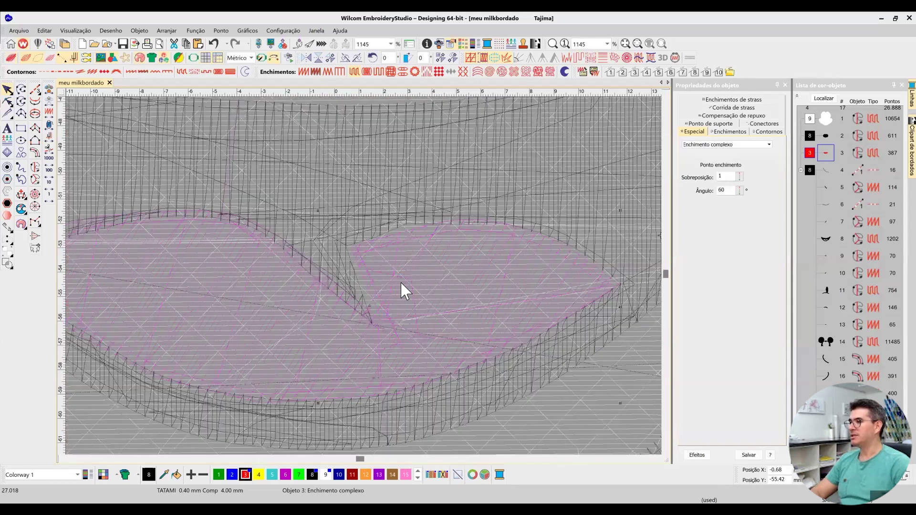
{"action": "key", "text": "t"}
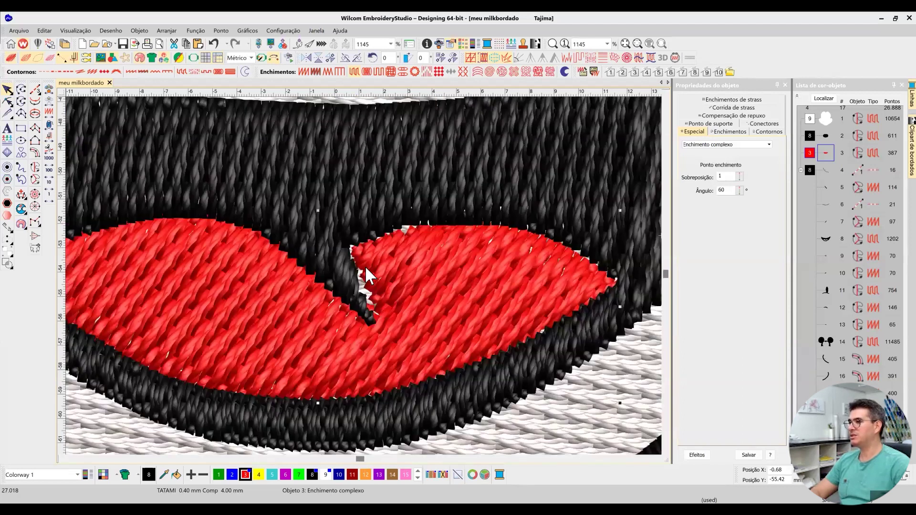
{"action": "key", "text": "t"}
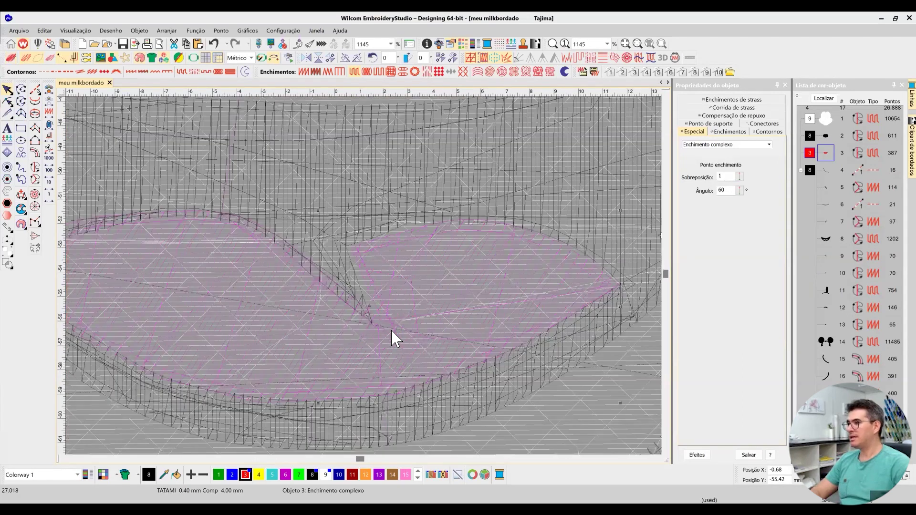
{"action": "key", "text": "h"}
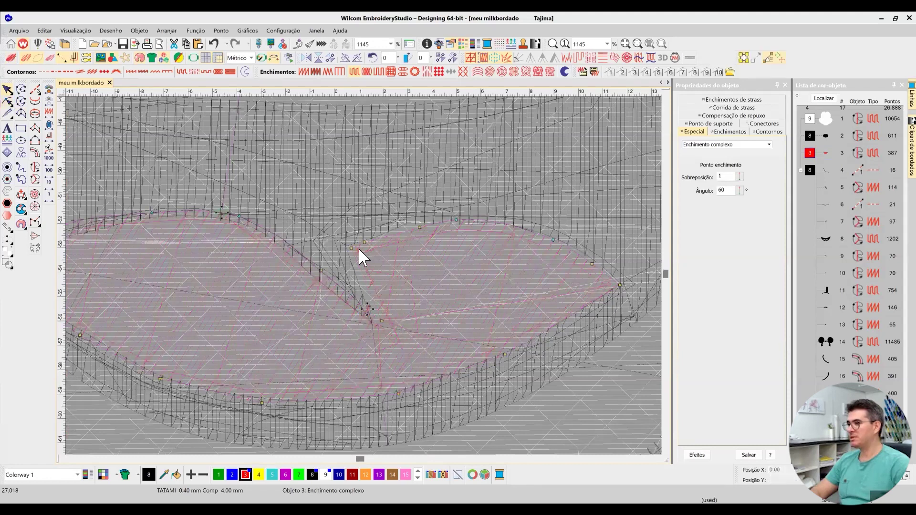
{"action": "left_click", "coordinate": [365, 243]}
{"action": "key", "text": "Delete"}
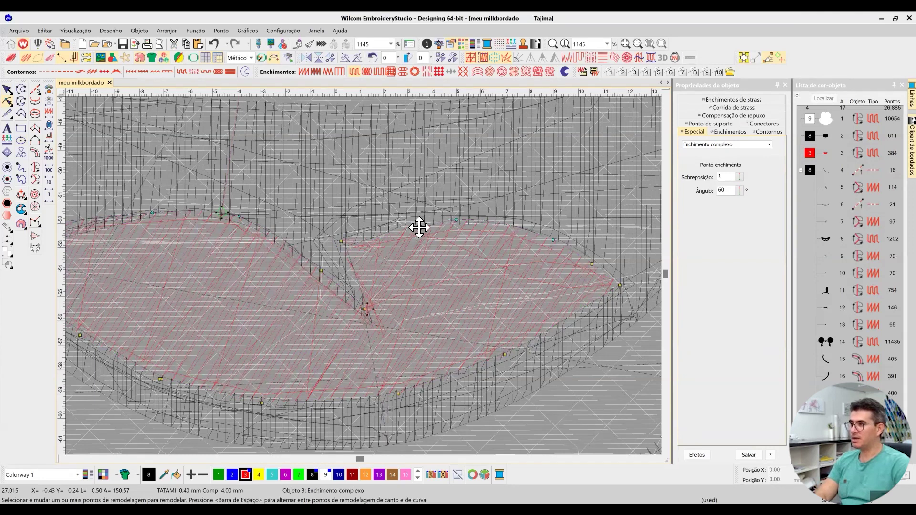
{"action": "left_click", "coordinate": [410, 219]}
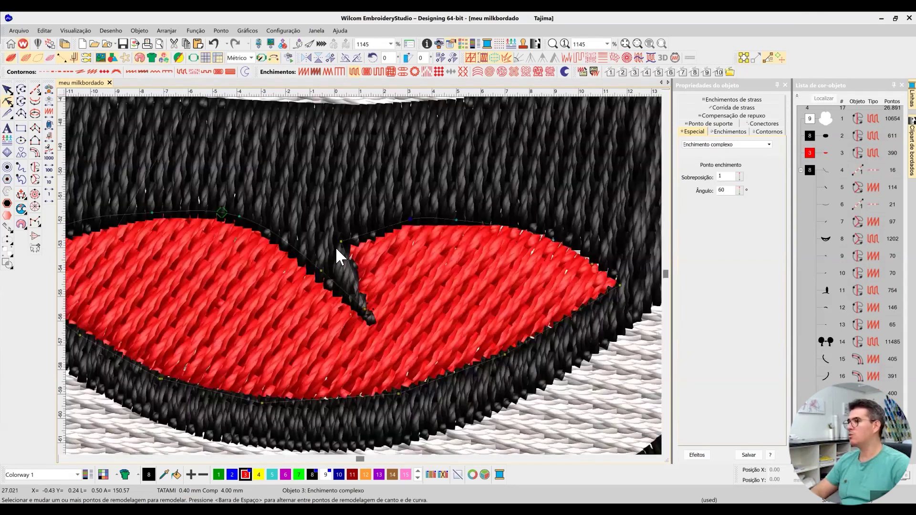
Step: Lower the middle of the tongue's bottom edge and extend its left tip under the black mouth fill by moving their nodes
{"action": "left_click", "coordinate": [336, 396]}
{"action": "left_click", "coordinate": [348, 395]}
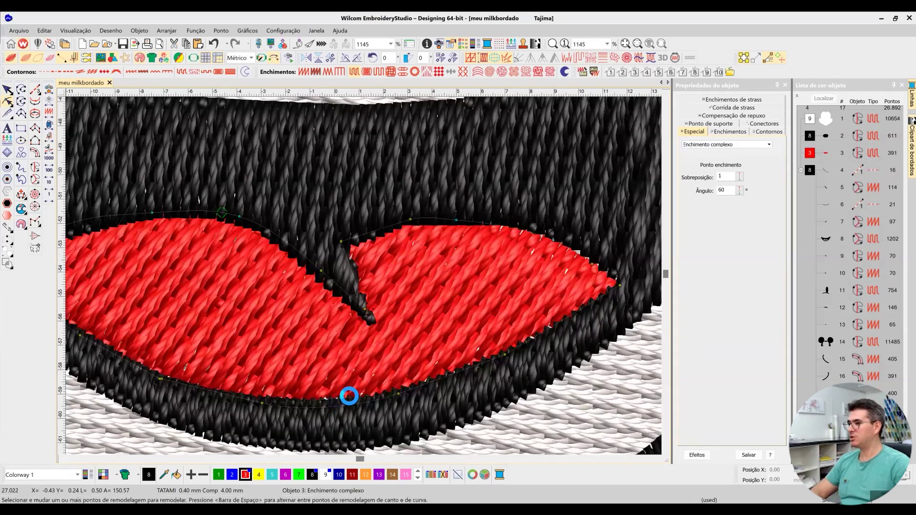
{"action": "left_click", "coordinate": [62, 459]}
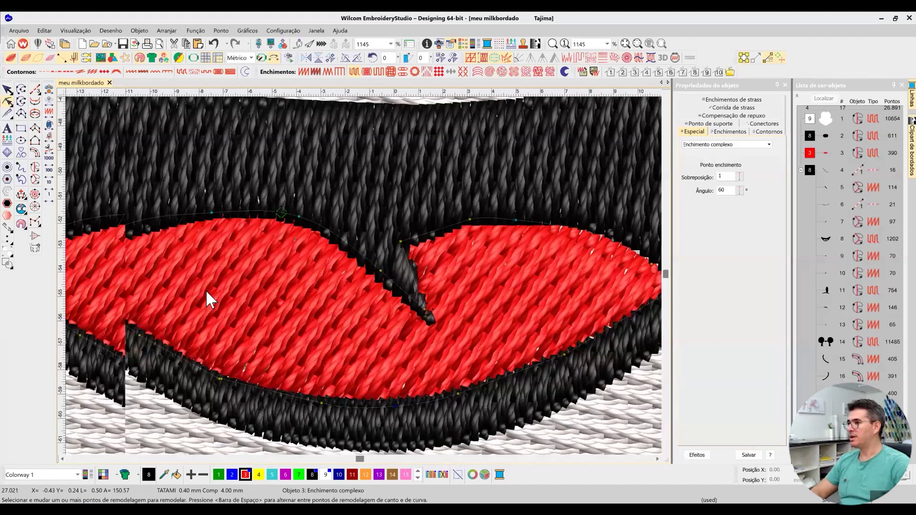
{"action": "scroll", "coordinate": [194, 286], "scroll_direction": "left", "scroll_amount": 2}
{"action": "left_click", "coordinate": [210, 306]}
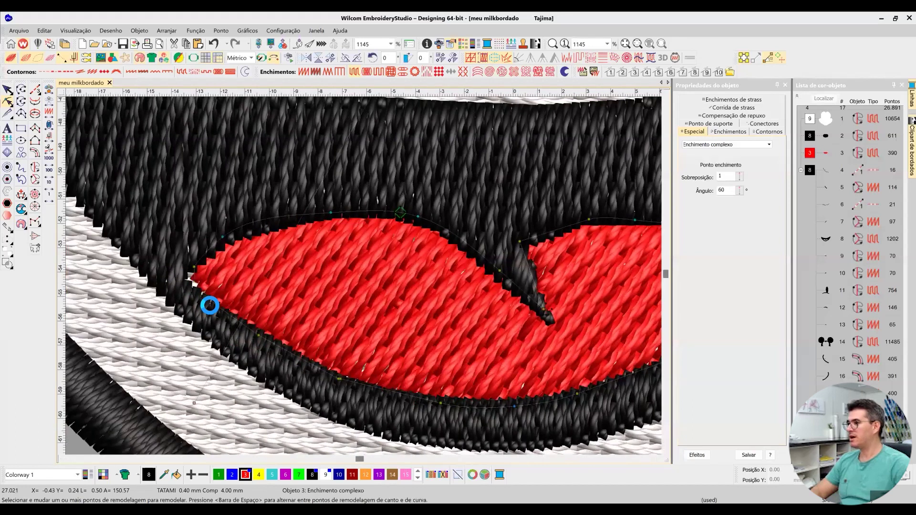
{"action": "left_click", "coordinate": [195, 262]}
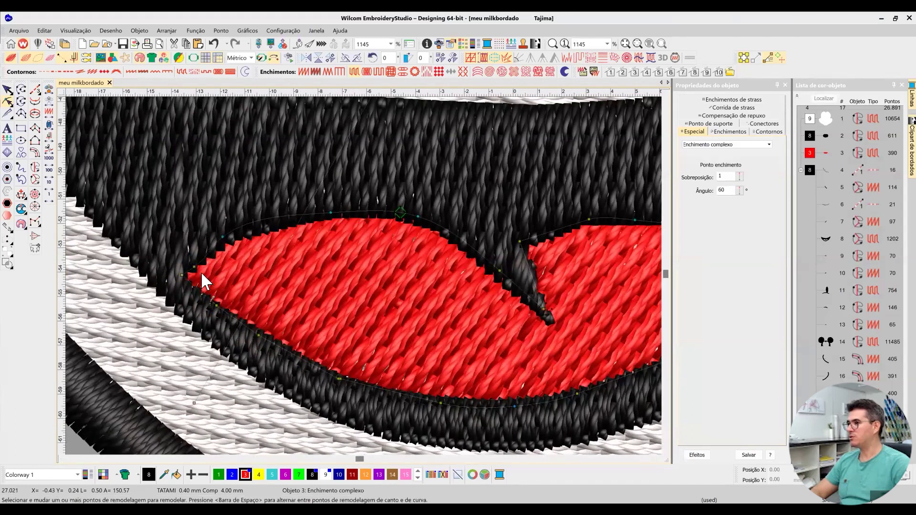
{"action": "left_click", "coordinate": [196, 266]}
{"action": "left_click", "coordinate": [256, 278]}
{"action": "left_click", "coordinate": [379, 272]}
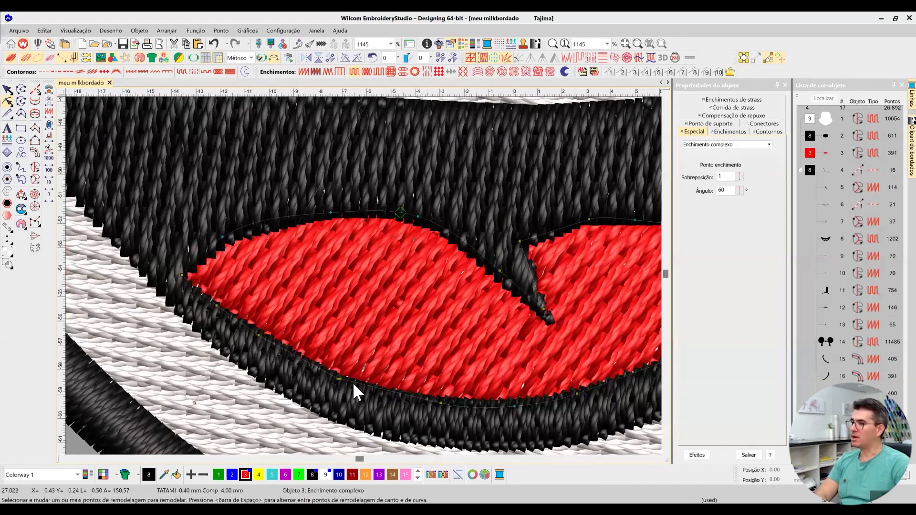
Step: Smooth the tongue's lower-left edge along the black mouth border by adjusting its nodes
{"action": "left_click", "coordinate": [396, 389]}
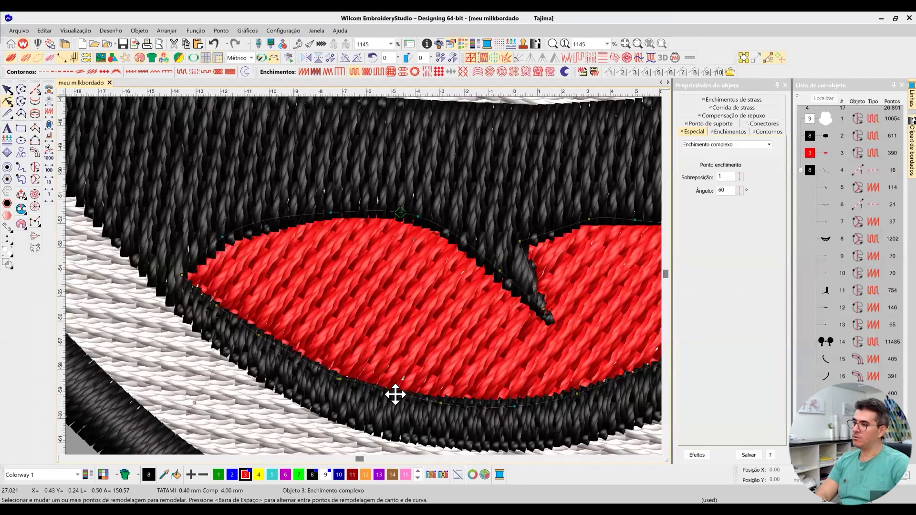
{"action": "left_click", "coordinate": [360, 390]}
{"action": "left_click", "coordinate": [382, 392]}
{"action": "left_click", "coordinate": [495, 407]}
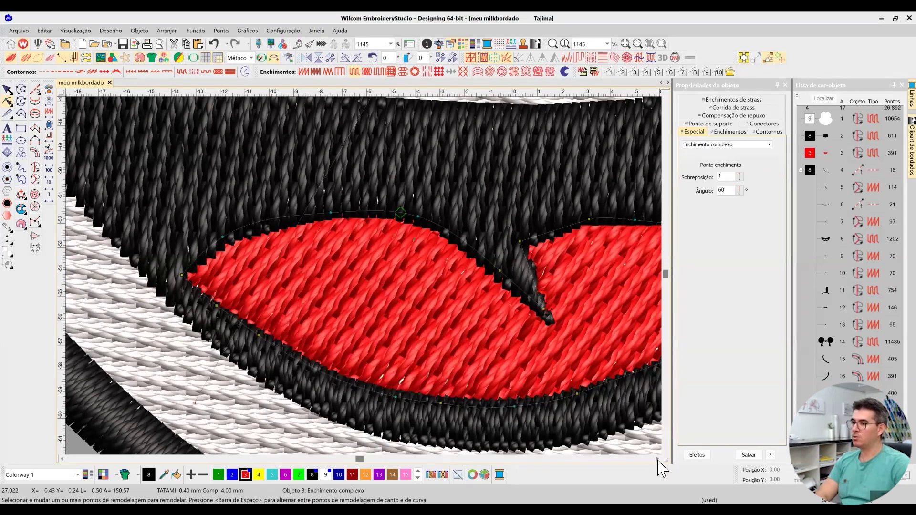
Step: Extend the right lobe of the tongue under the mouth fill by moving the nodes on its lower and upper edges outward
{"action": "scroll", "coordinate": [477, 345], "scroll_direction": "right", "scroll_amount": 4}
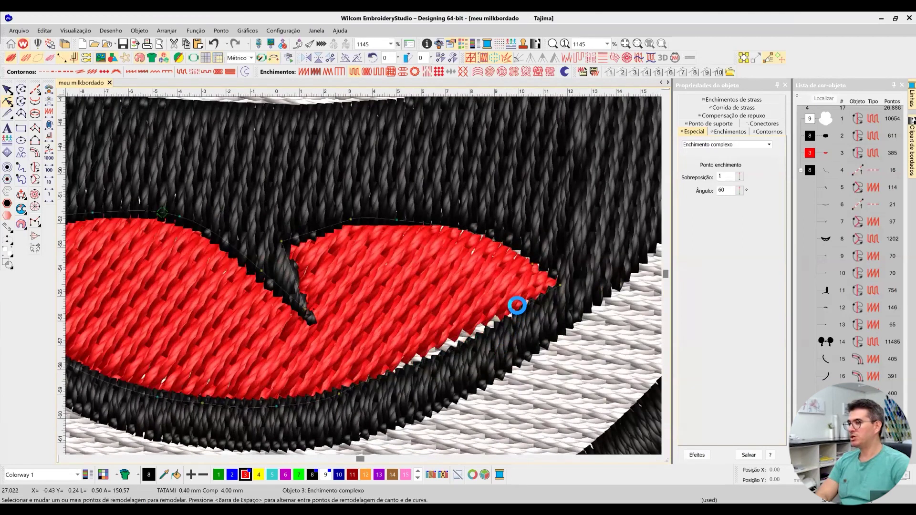
{"action": "left_click_drag", "start_coordinate": [519, 318], "coordinate": [520, 313]}
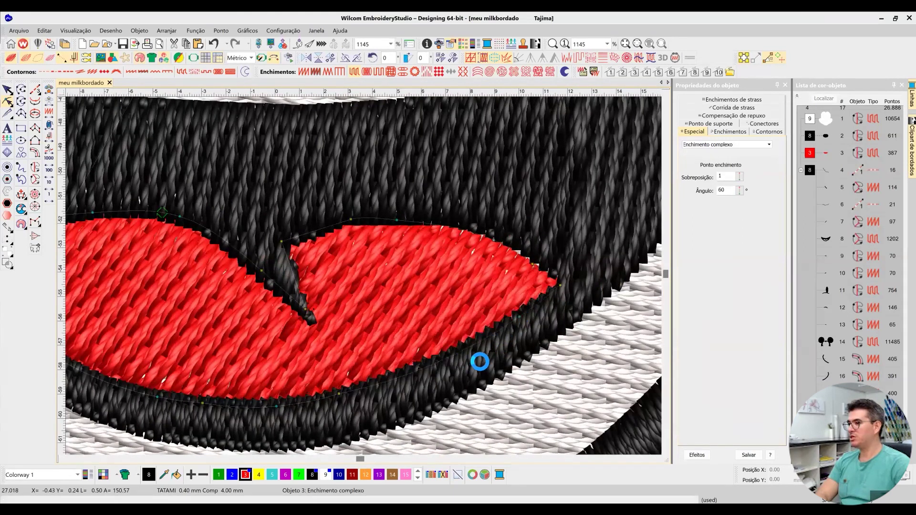
{"action": "left_click_drag", "start_coordinate": [533, 264], "coordinate": [539, 258]}
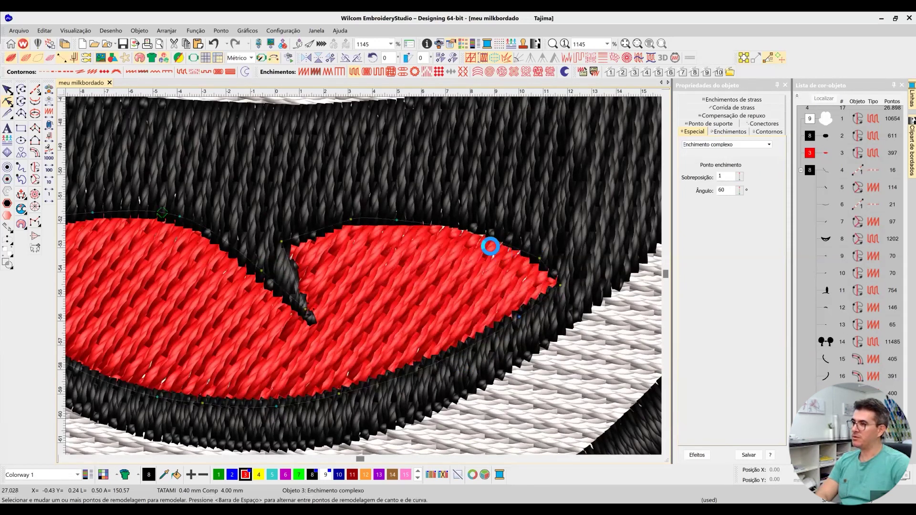
{"action": "left_click", "coordinate": [462, 222]}
{"action": "left_click", "coordinate": [403, 215]}
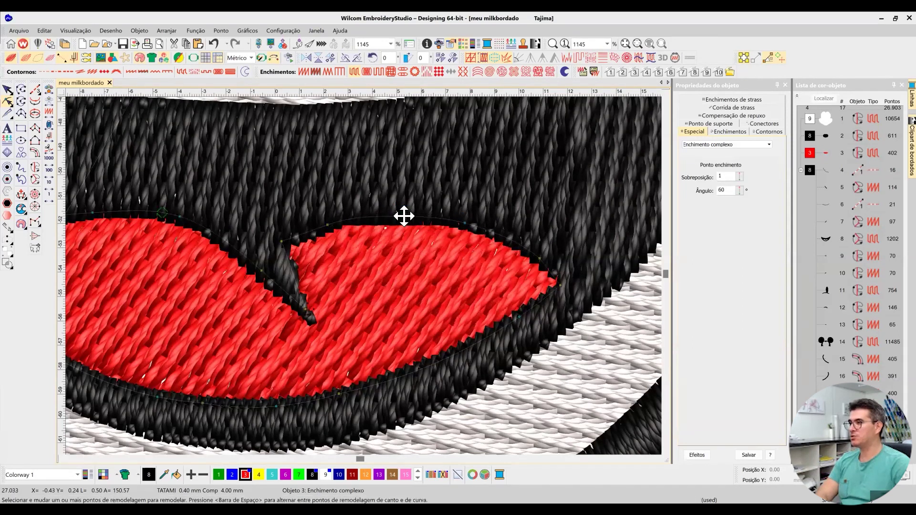
{"action": "left_click", "coordinate": [408, 219]}
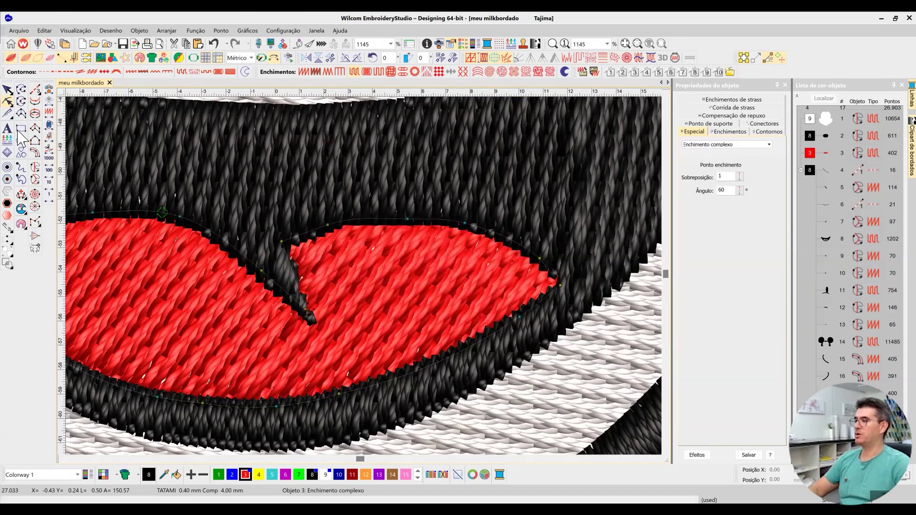
{"action": "key", "text": "Escape"}
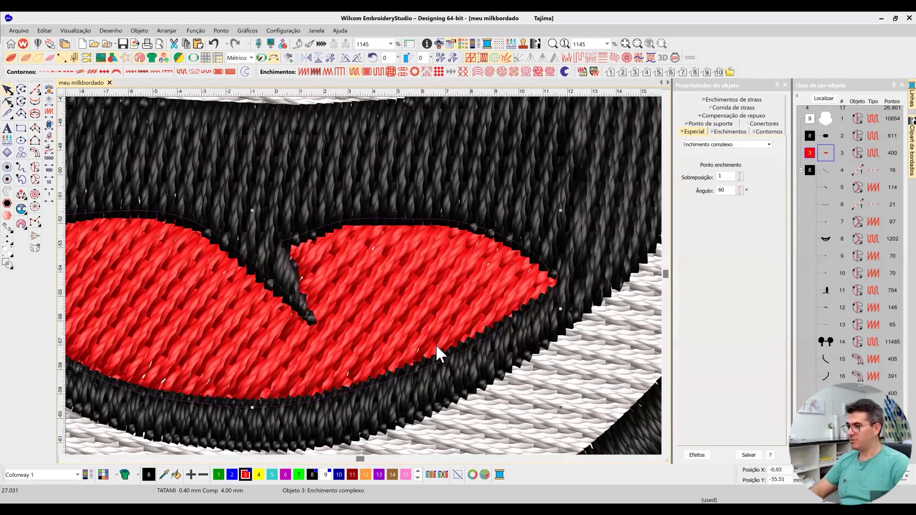
Step: Check the tongue fill in stitch and realistic views, display the whole design and select the black head fill
{"action": "key", "text": "t"}
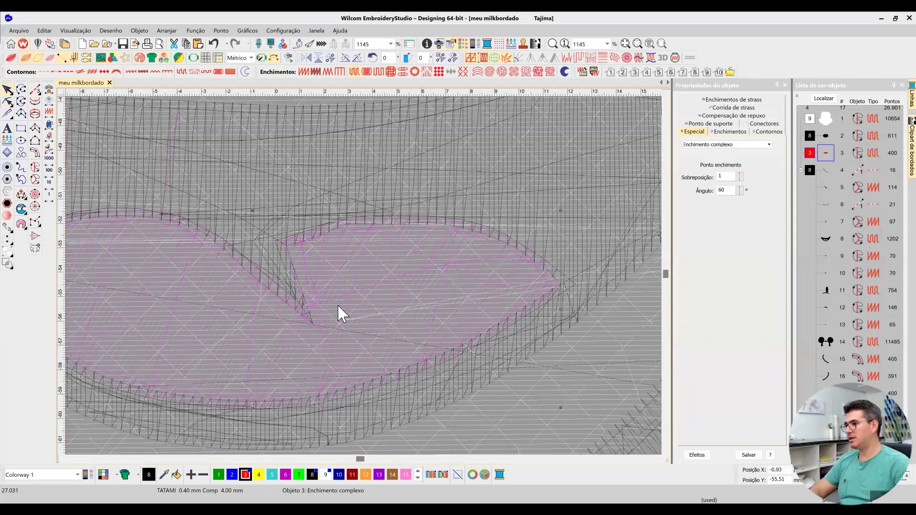
{"action": "key", "text": "t"}
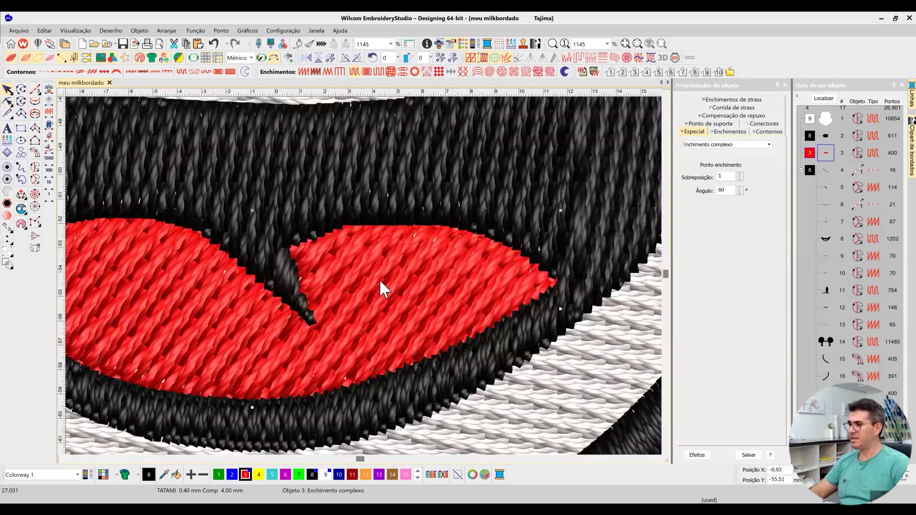
{"action": "scroll", "coordinate": [414, 280], "scroll_direction": "down", "scroll_amount": 1}
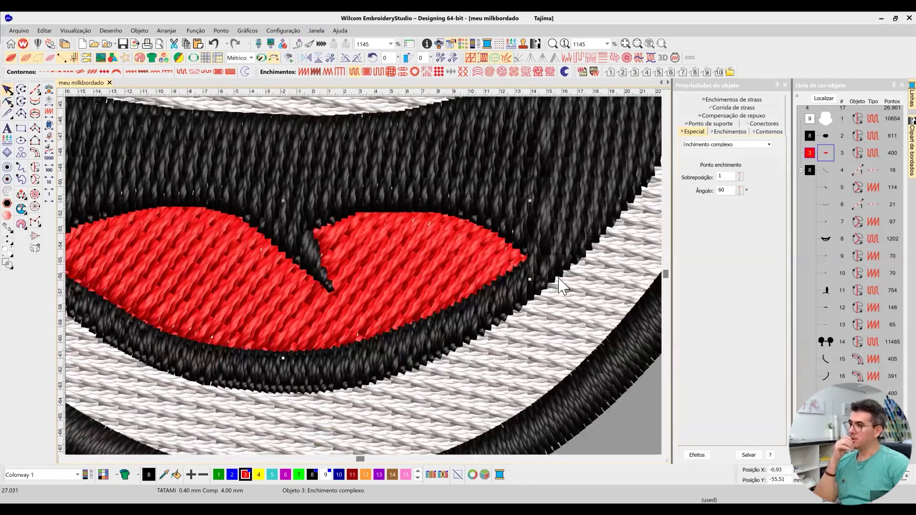
{"action": "scroll", "coordinate": [459, 261], "scroll_direction": "down", "scroll_amount": 2}
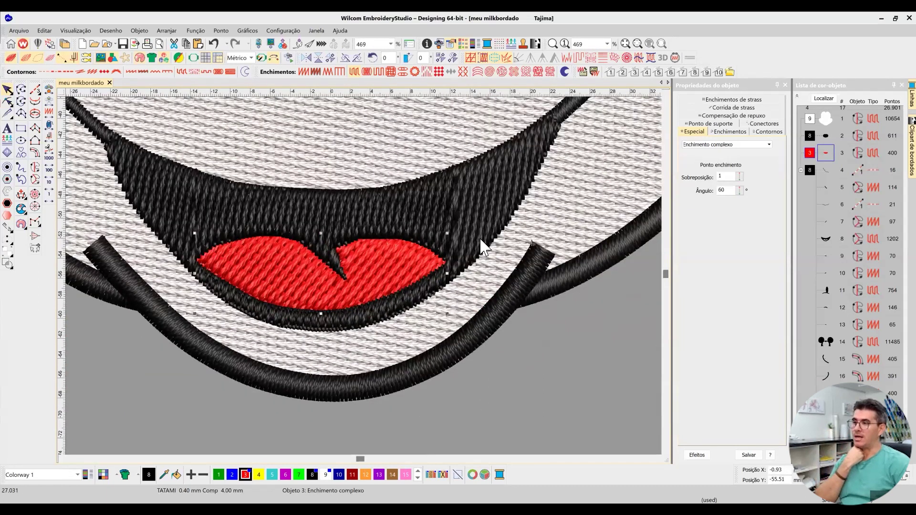
{"action": "key", "text": "0"}
{"action": "key", "text": "Escape"}
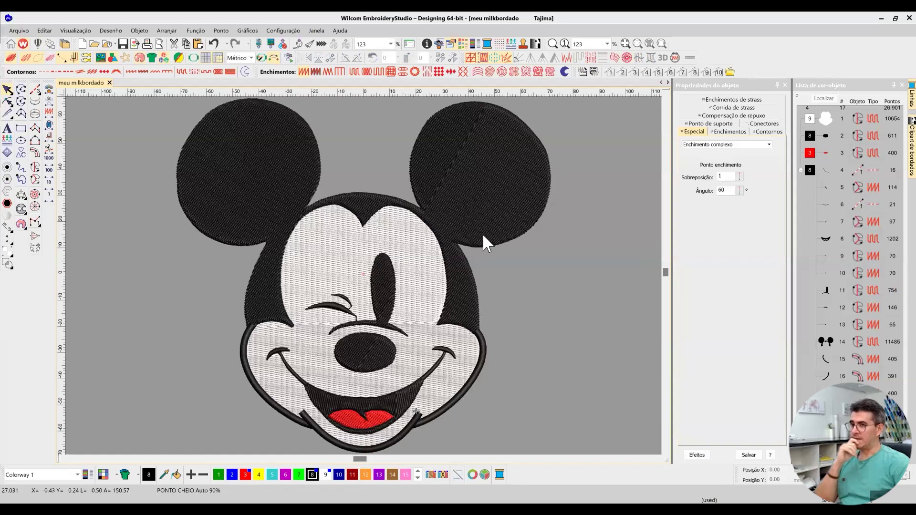
{"action": "left_click", "coordinate": [436, 214]}
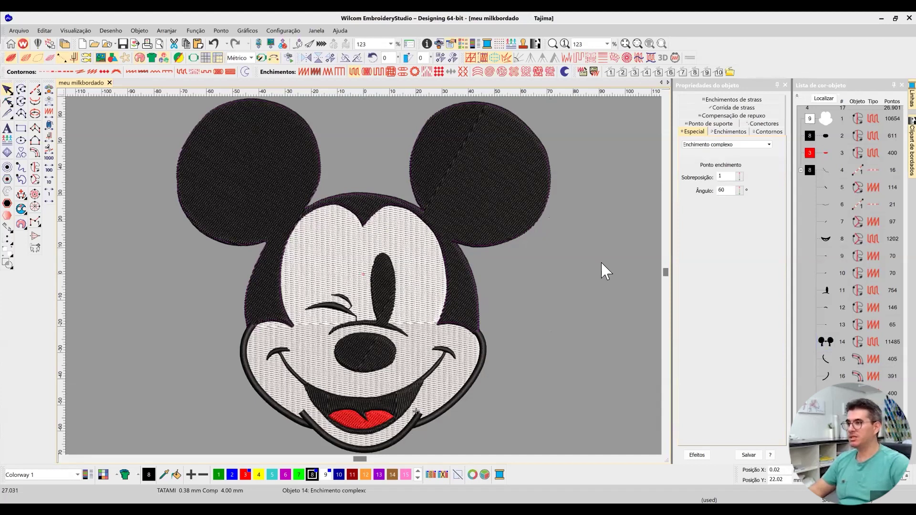
Step: Create one simple offset of the black head fill with 0.00 mm spacing as a Coluna C cheio outline, including offsets for holes
{"action": "left_click", "coordinate": [577, 255]}
{"action": "left_click", "coordinate": [444, 214]}
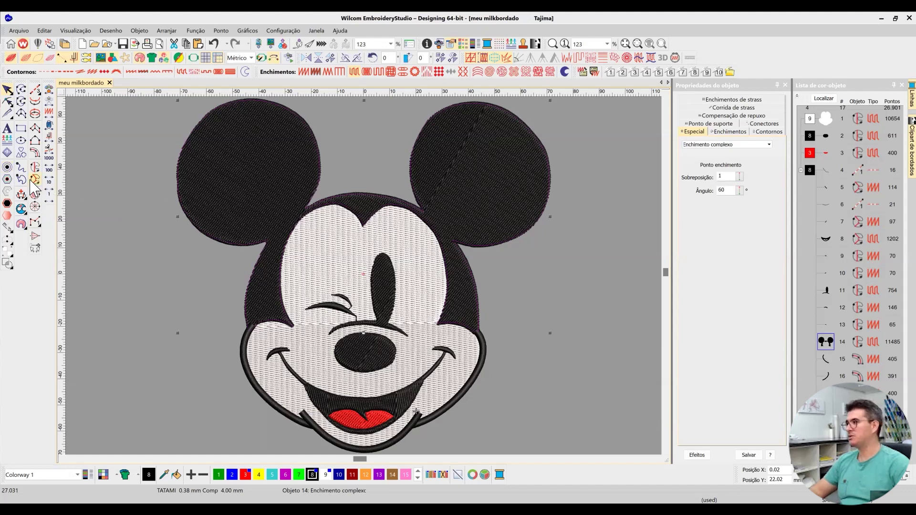
{"action": "left_click", "coordinate": [8, 168]}
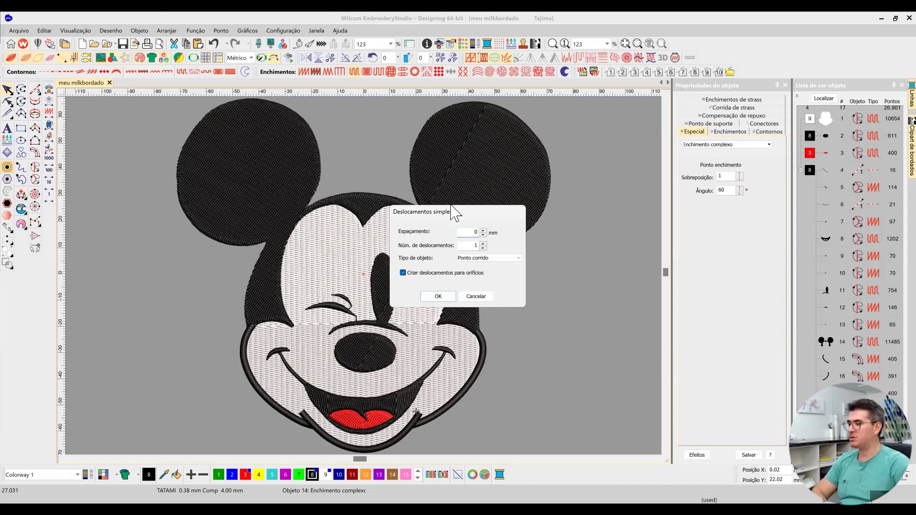
{"action": "left_click", "coordinate": [500, 259]}
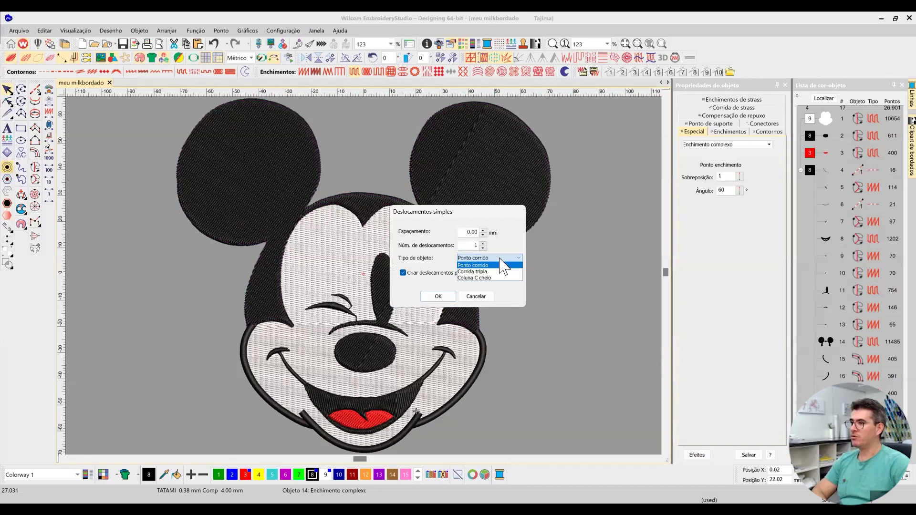
{"action": "left_click", "coordinate": [484, 278]}
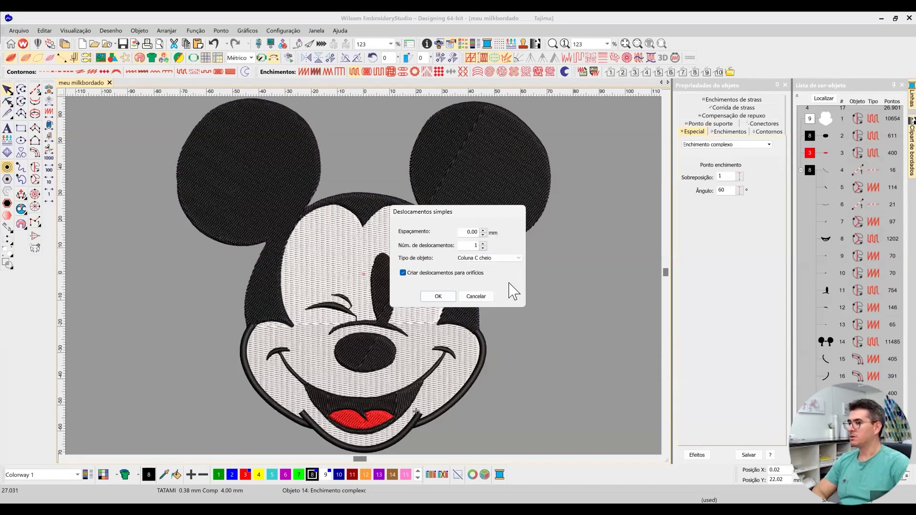
{"action": "left_click", "coordinate": [436, 297]}
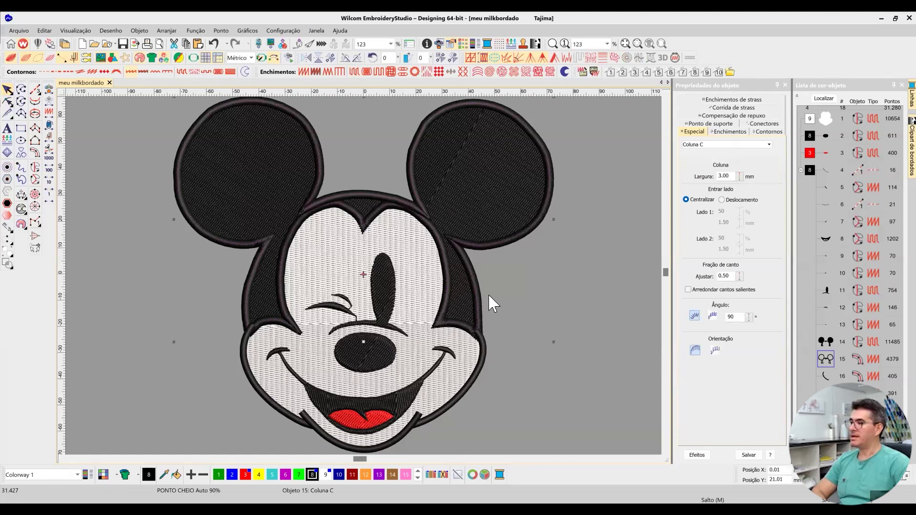
Step: Cut the new outline open with the knife across its inner edge on the left side of the face
{"action": "left_click", "coordinate": [364, 274]}
{"action": "left_click", "coordinate": [449, 267]}
{"action": "left_click", "coordinate": [14, 101]}
{"action": "left_click", "coordinate": [7, 113]}
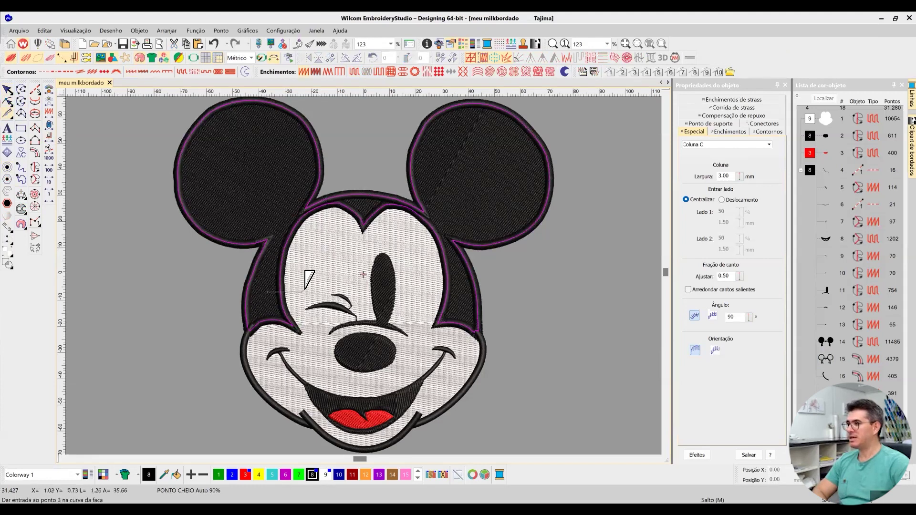
{"action": "key", "text": "Return"}
Step: Delete the outline's nodes along the left inner edge of the face, from the left cheek up to the forehead
{"action": "left_click", "coordinate": [7, 101]}
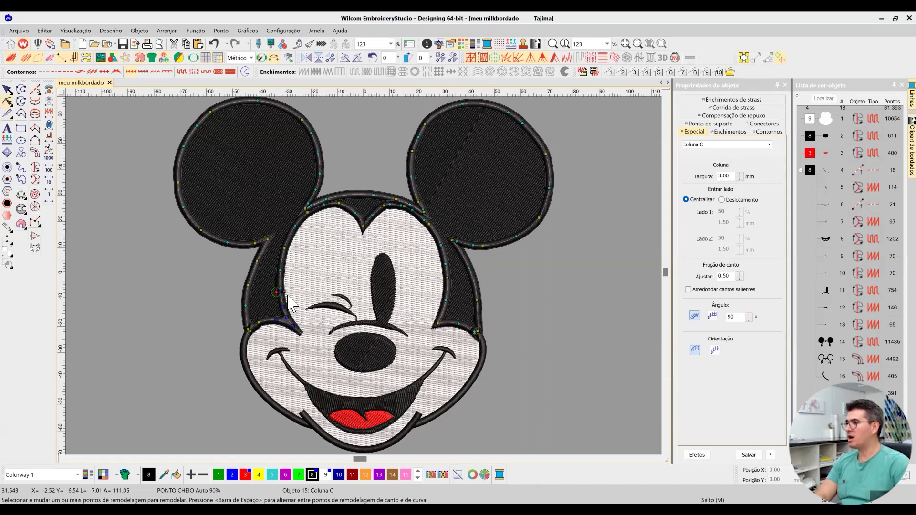
{"action": "left_click", "coordinate": [277, 332]}
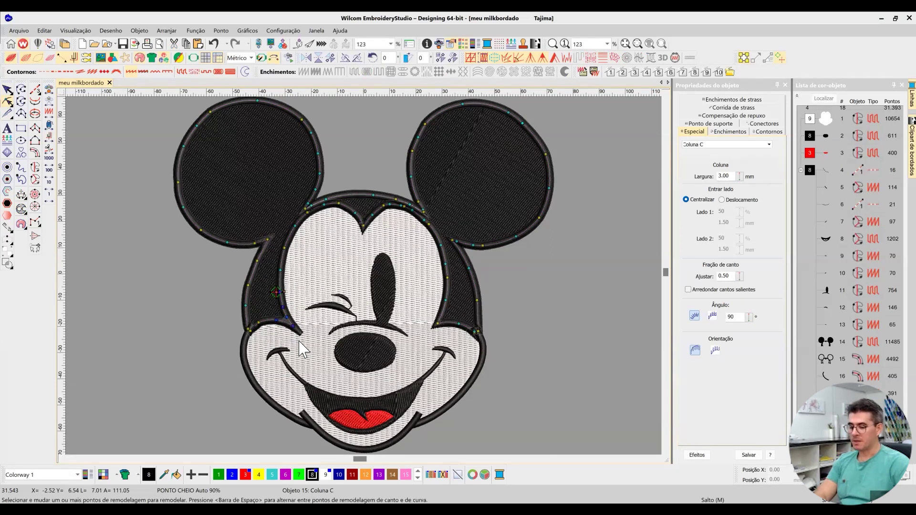
{"action": "left_click", "coordinate": [262, 342]}
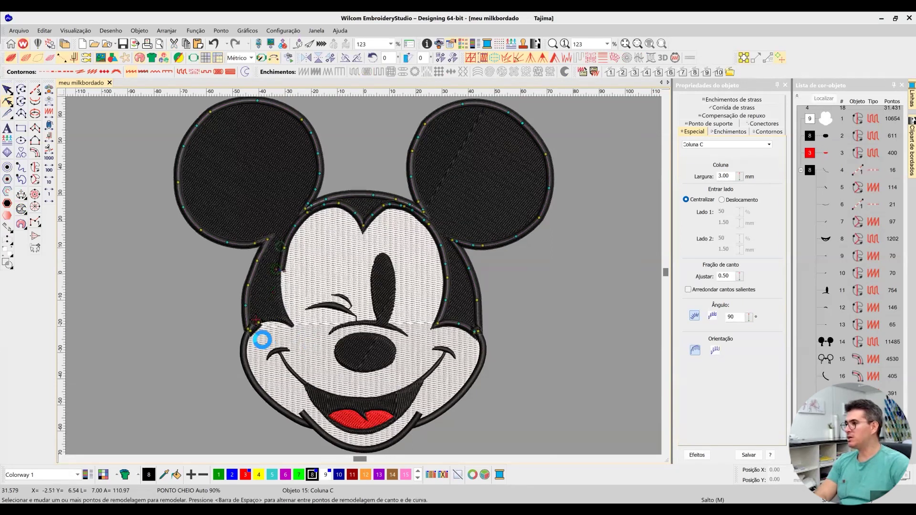
{"action": "left_click", "coordinate": [252, 339]}
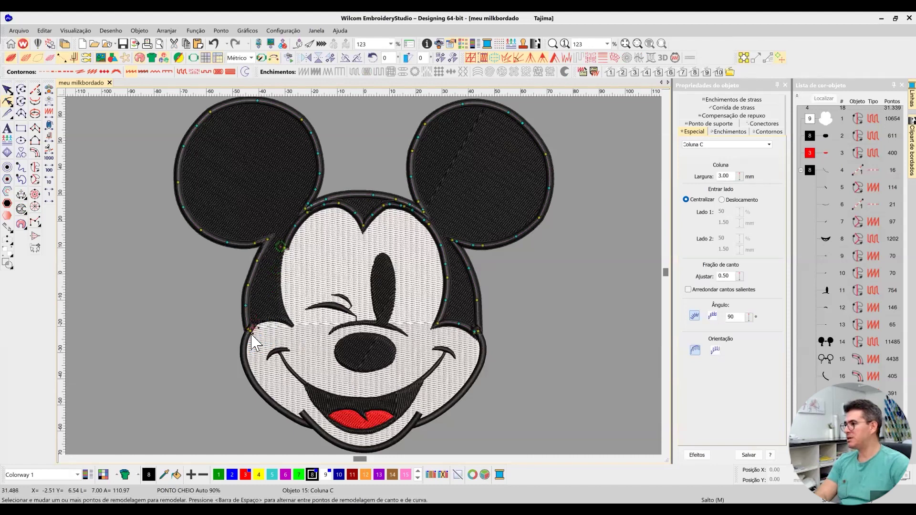
{"action": "left_click", "coordinate": [345, 232]}
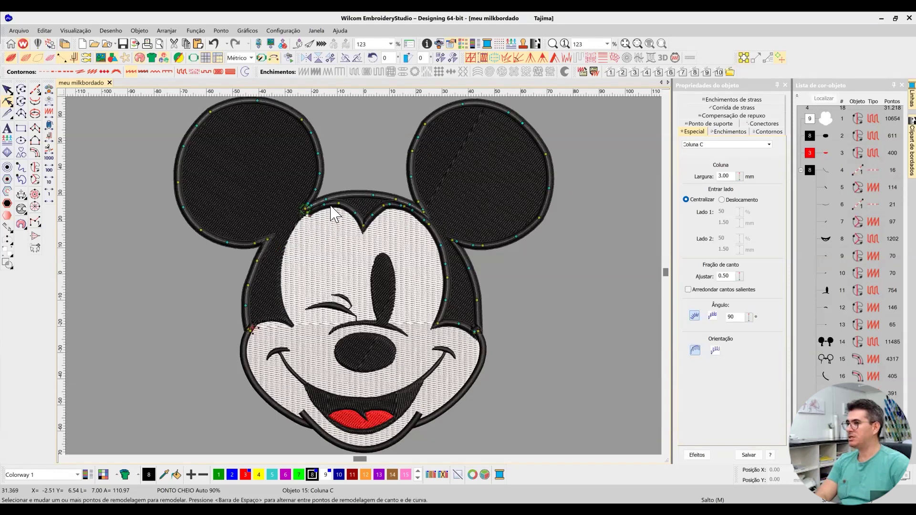
Step: Delete the outline's remaining inner nodes across the forehead and down the right side of the face to the cheek, leaving only the outer contour
{"action": "left_click", "coordinate": [308, 217]}
{"action": "left_click_drag", "start_coordinate": [303, 213], "coordinate": [443, 246]}
{"action": "left_click", "coordinate": [399, 236]}
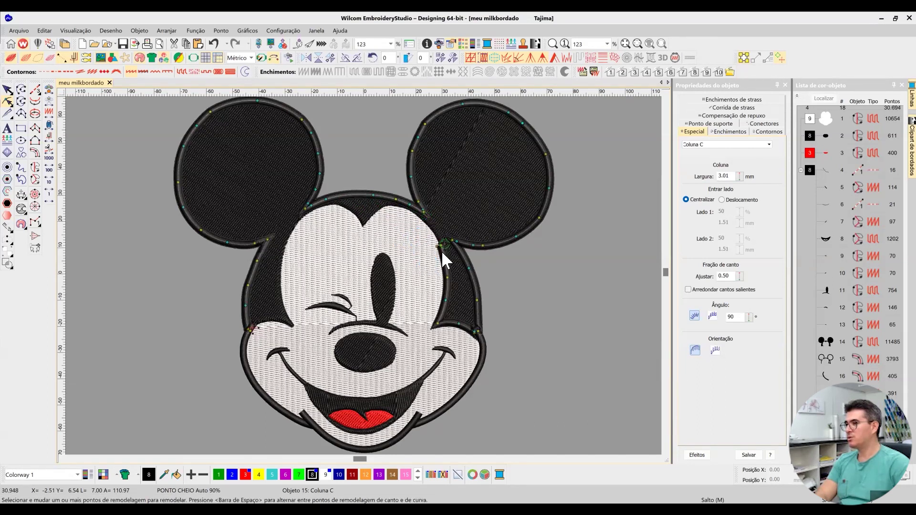
{"action": "key", "text": "Delete"}
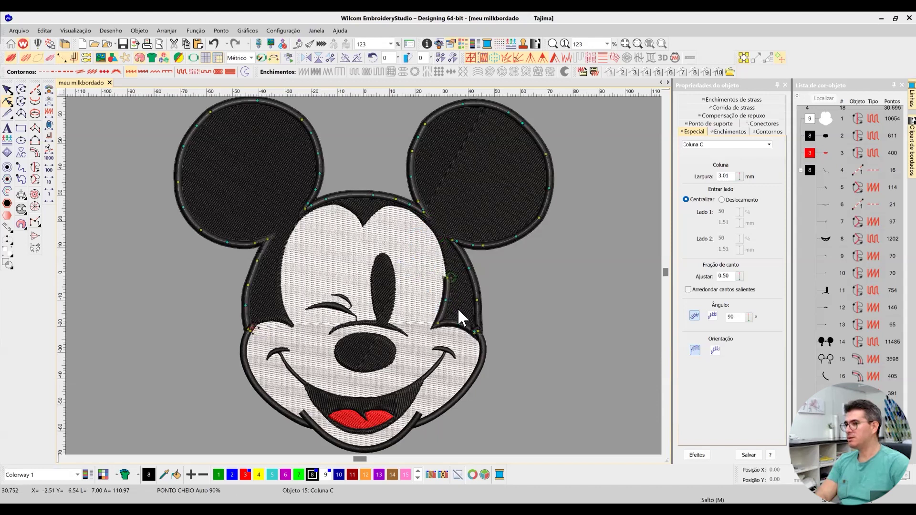
{"action": "left_click", "coordinate": [439, 323]}
{"action": "key", "text": "Delete"}
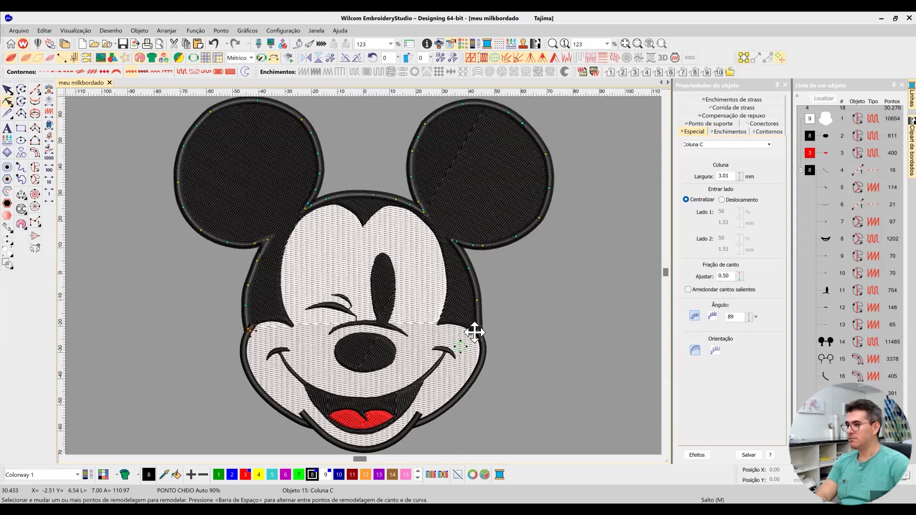
{"action": "left_click", "coordinate": [476, 333]}
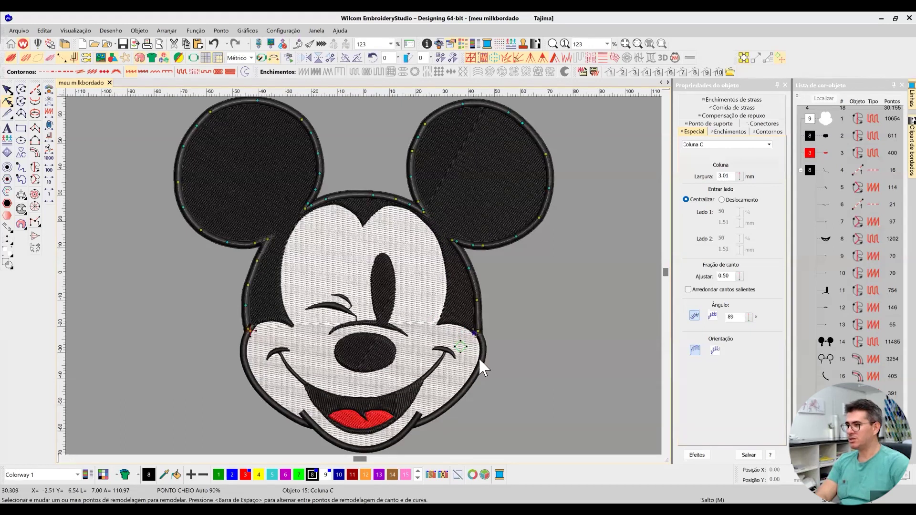
{"action": "left_click", "coordinate": [254, 328]}
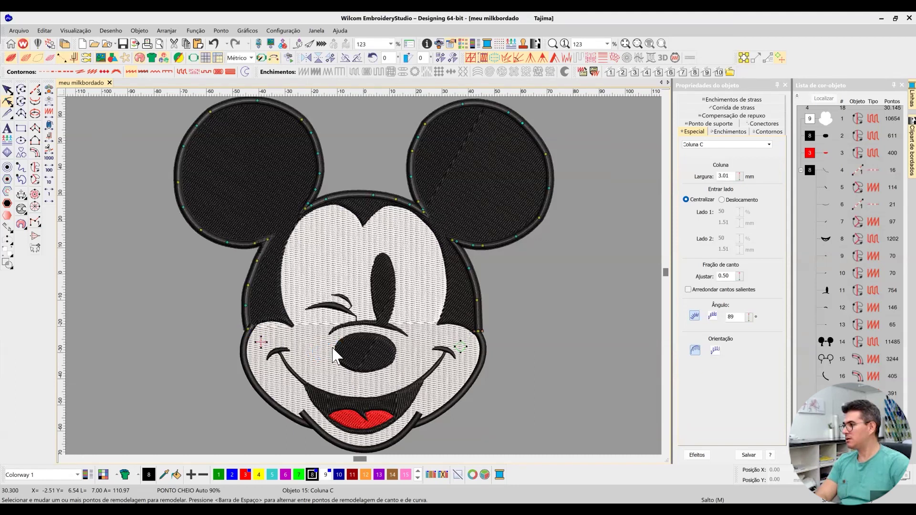
Step: Extend the left end of the head outline down onto the left cheek's border by moving its end node
{"action": "left_click", "coordinate": [7, 102]}
{"action": "scroll", "coordinate": [362, 284], "scroll_direction": "up", "scroll_amount": 3}
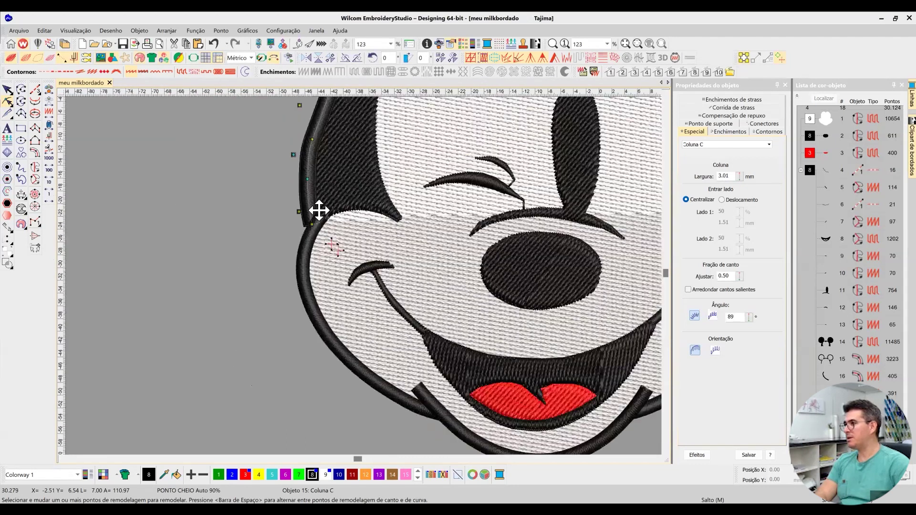
{"action": "scroll", "coordinate": [322, 222], "scroll_direction": "up", "scroll_amount": 2}
{"action": "scroll", "coordinate": [324, 229], "scroll_direction": "up", "scroll_amount": 2}
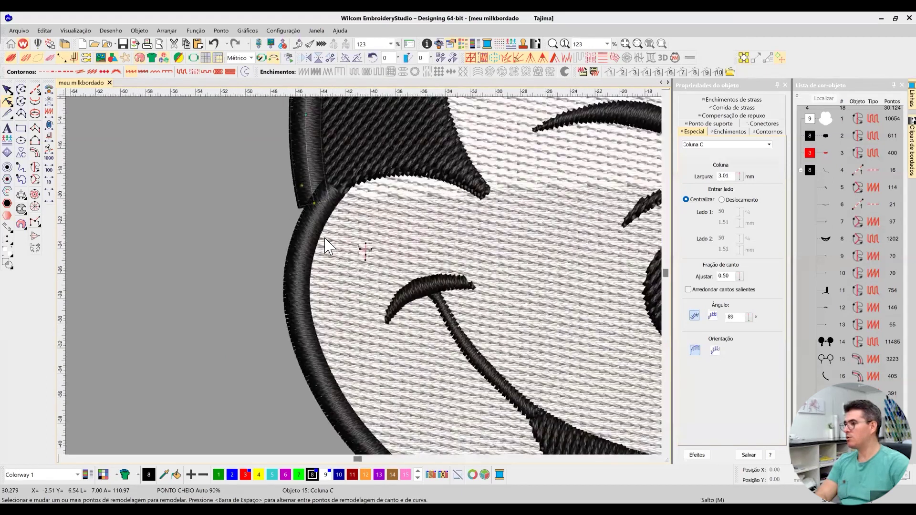
Step: Extend the right end of the head outline down onto the right cheek's border by moving its end node
{"action": "left_click", "coordinate": [659, 459]}
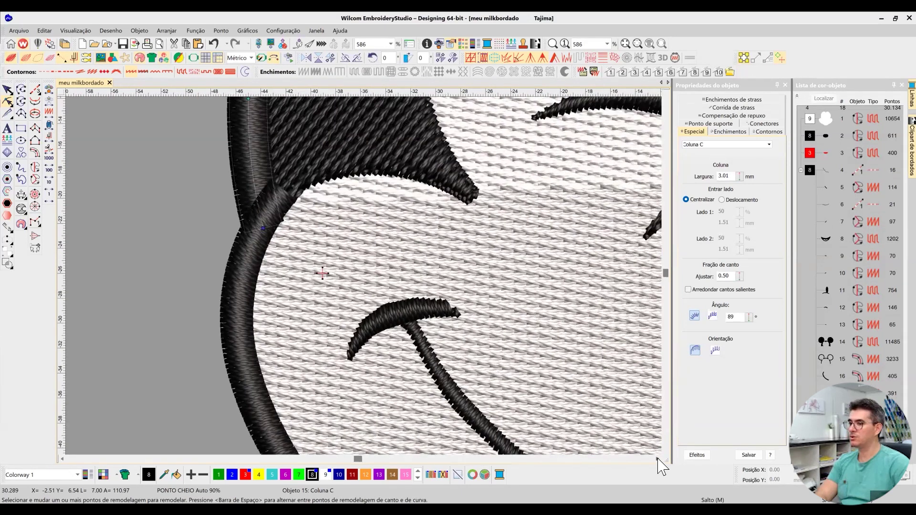
{"action": "left_click", "coordinate": [659, 459]}
{"action": "left_click", "coordinate": [659, 459]}
{"action": "left_click", "coordinate": [659, 459]}
{"action": "left_click", "coordinate": [658, 460]}
{"action": "scroll", "coordinate": [408, 224], "scroll_direction": "right", "scroll_amount": 4}
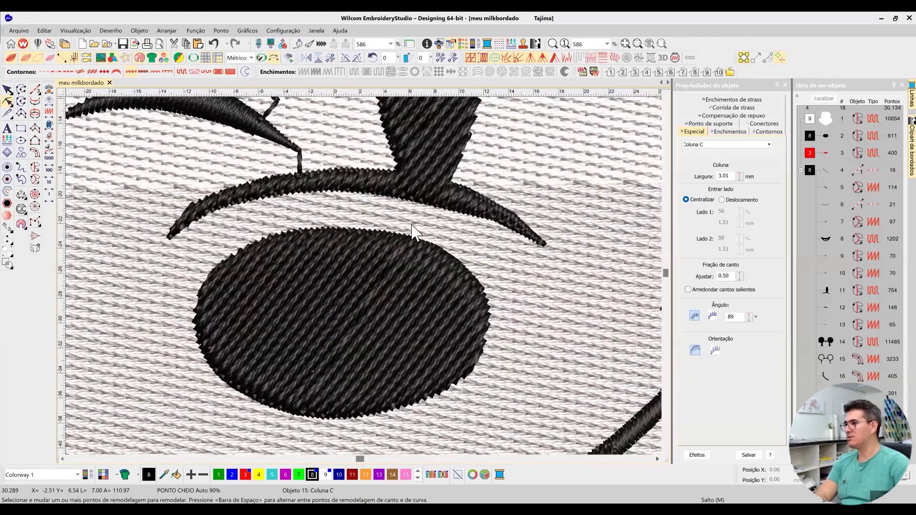
{"action": "scroll", "coordinate": [404, 224], "scroll_direction": "right", "scroll_amount": 7}
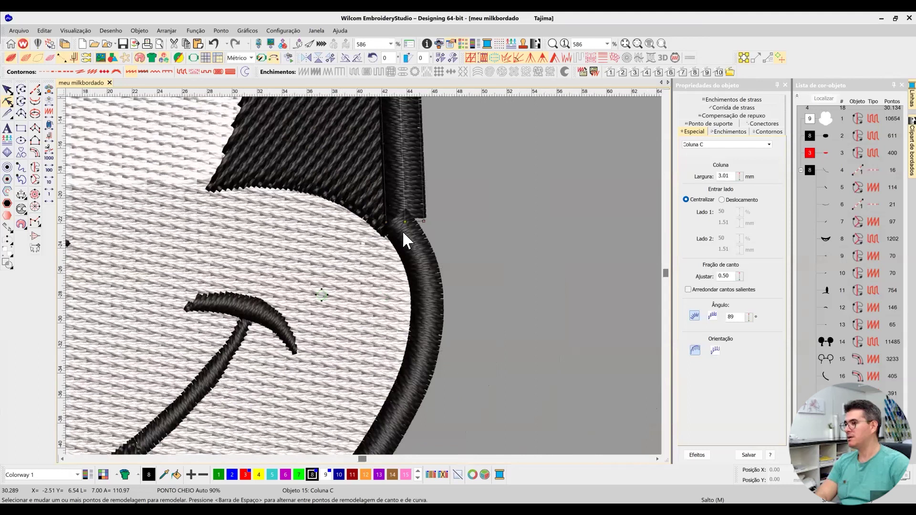
{"action": "left_click_drag", "start_coordinate": [406, 240], "coordinate": [404, 235]}
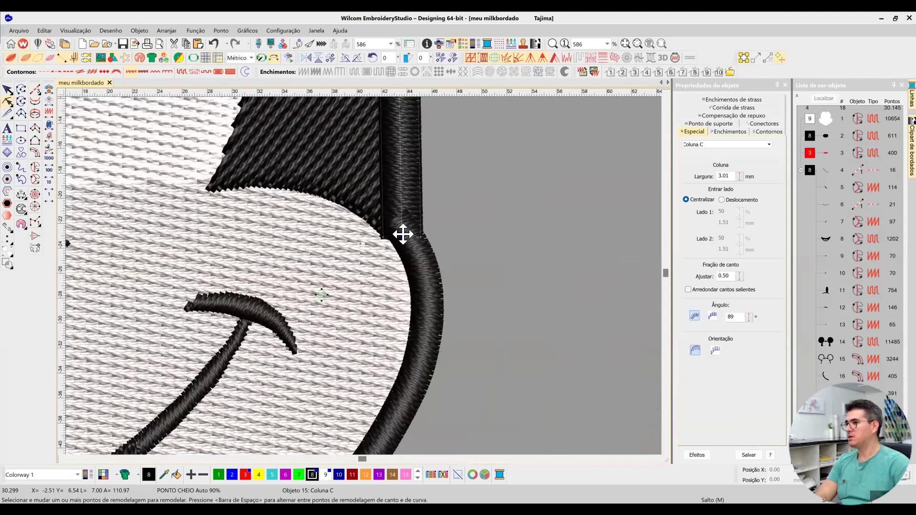
{"action": "left_click", "coordinate": [454, 214]}
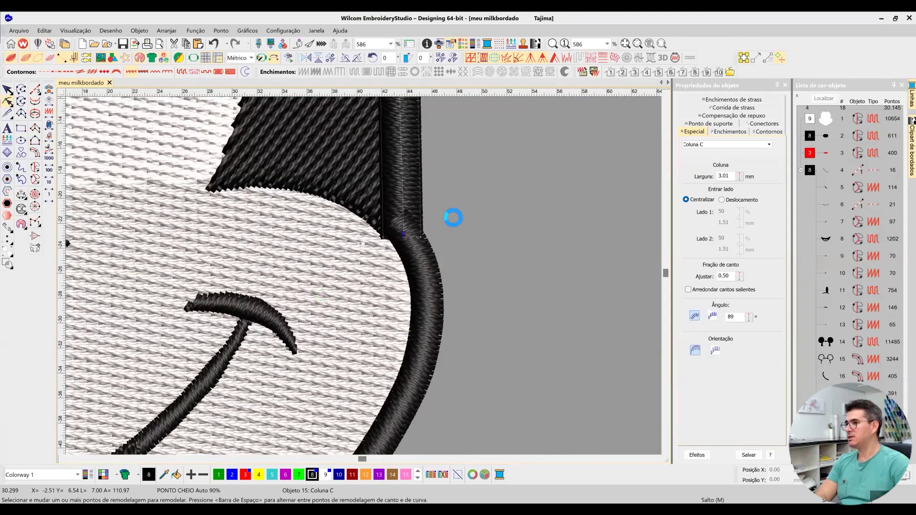
{"action": "left_click", "coordinate": [403, 235]}
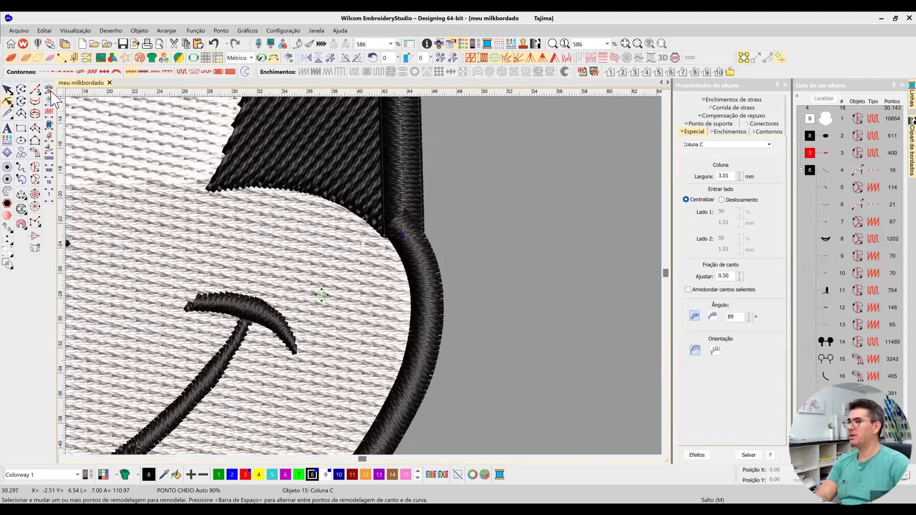
{"action": "left_click", "coordinate": [8, 90]}
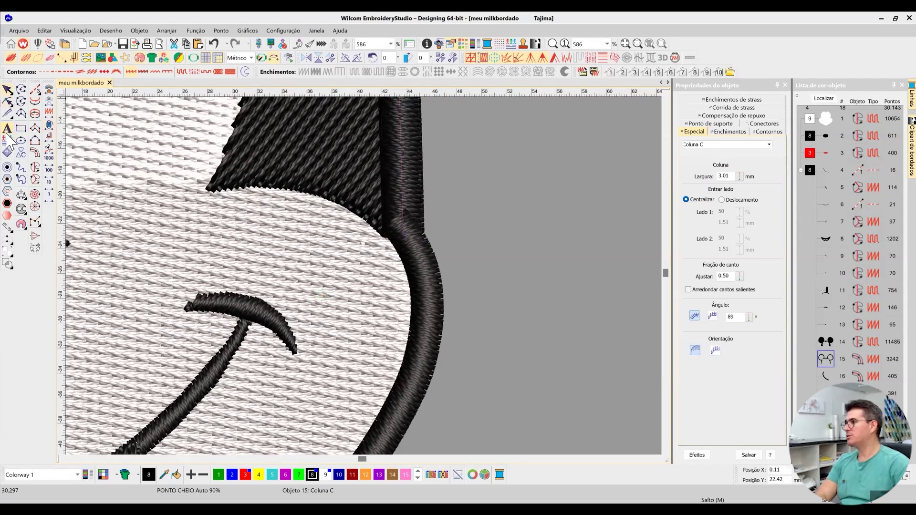
Step: Set the column width of the black outline around the head and ears to 2.5 mm and deselect it
{"action": "scroll", "coordinate": [368, 272], "scroll_direction": "down", "scroll_amount": 3}
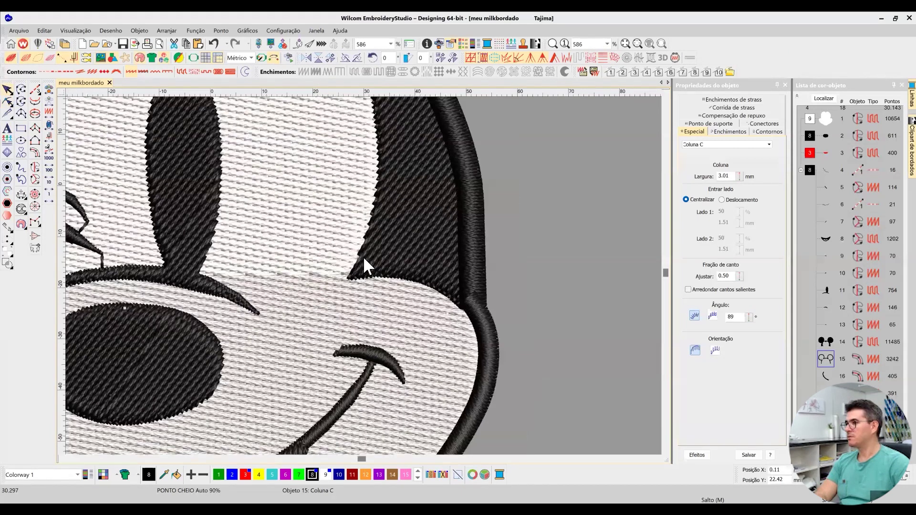
{"action": "scroll", "coordinate": [354, 262], "scroll_direction": "down", "scroll_amount": 3}
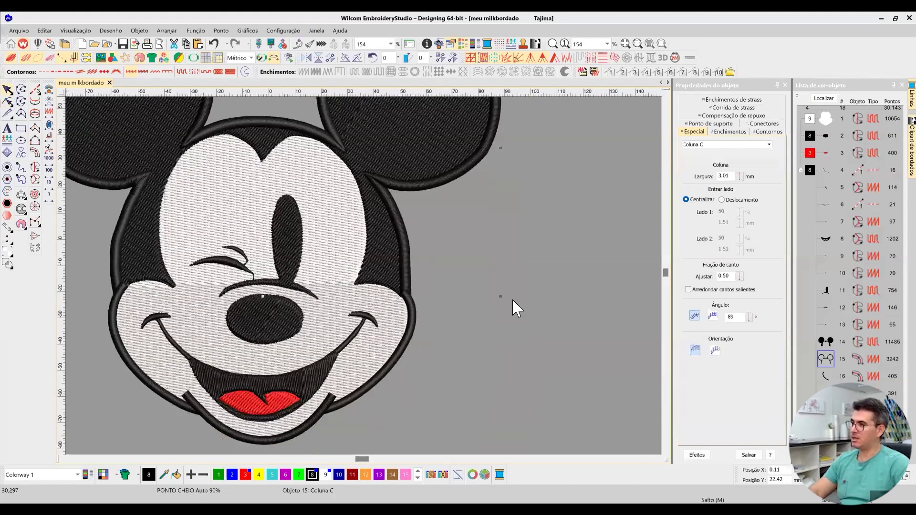
{"action": "scroll", "coordinate": [505, 245], "scroll_direction": "up", "scroll_amount": 1}
{"action": "key", "text": "Escape"}
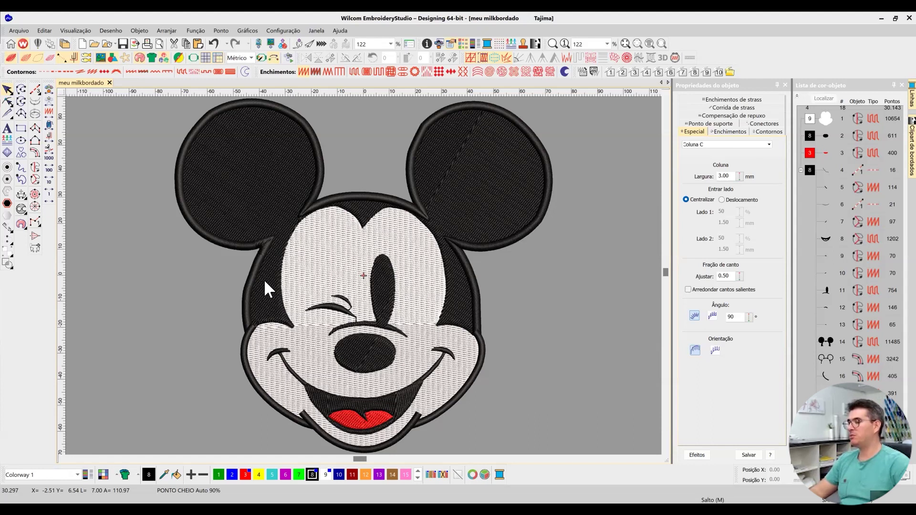
{"action": "left_click", "coordinate": [252, 285]}
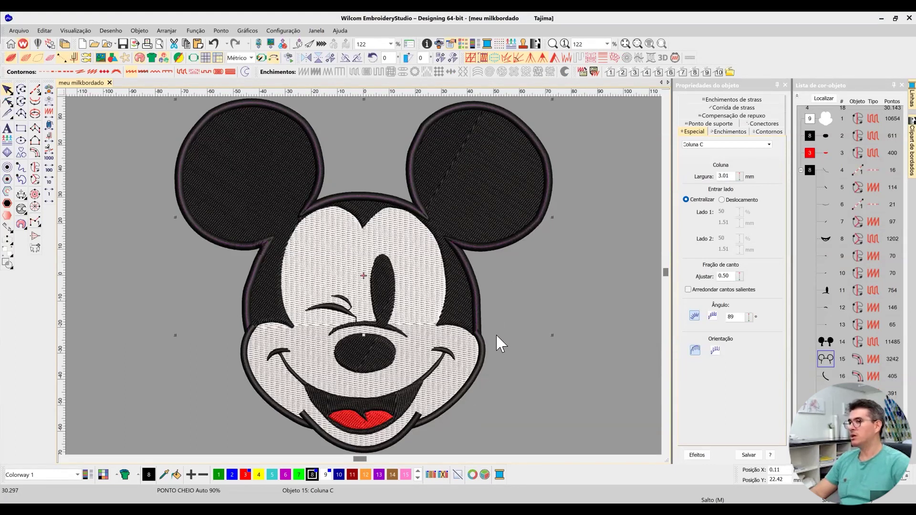
{"action": "double_click", "coordinate": [724, 176]}
{"action": "type", "text": "2.5"}
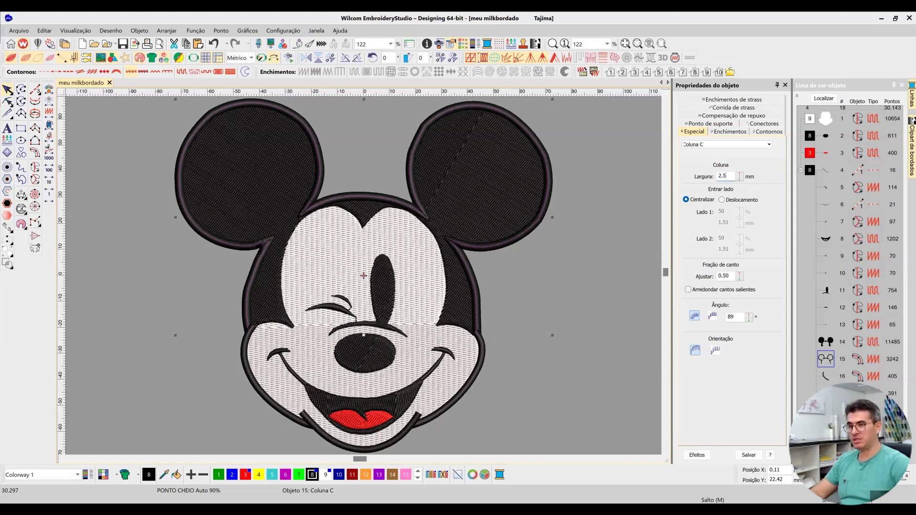
{"action": "key", "text": "Return"}
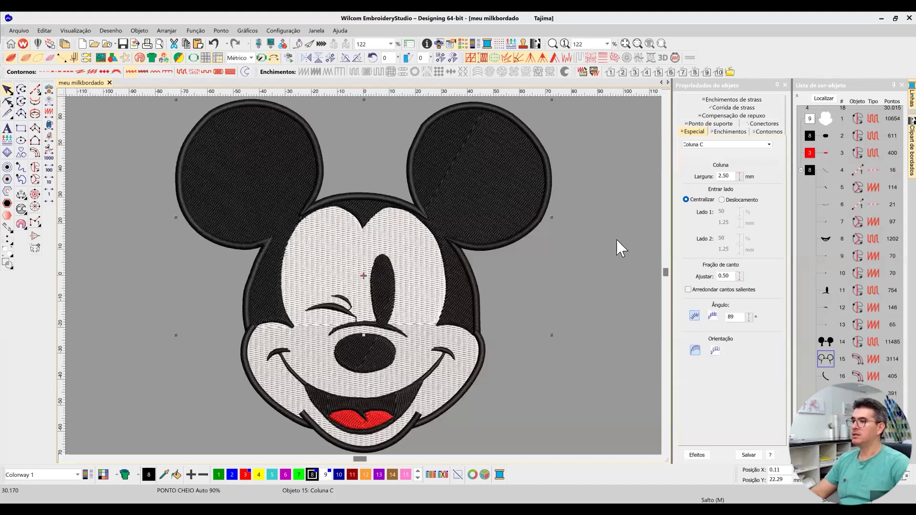
{"action": "left_click", "coordinate": [571, 315]}
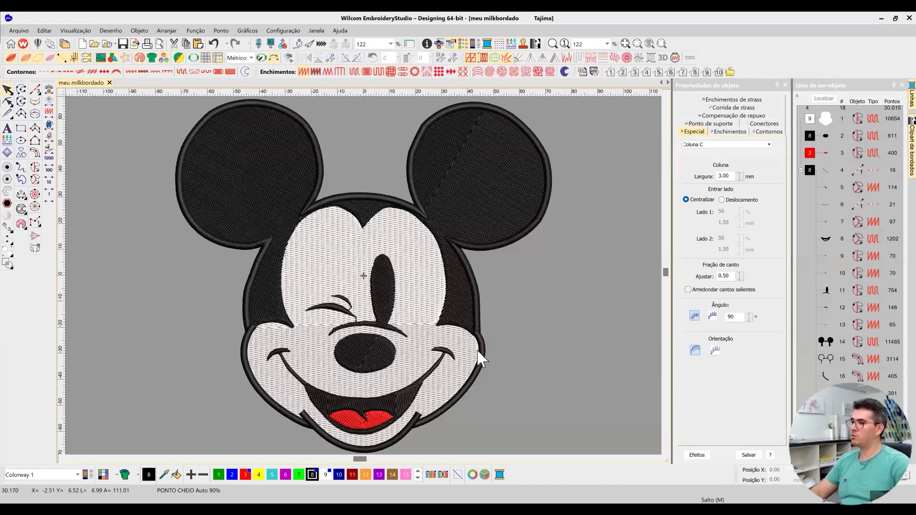
{"action": "left_click", "coordinate": [411, 425]}
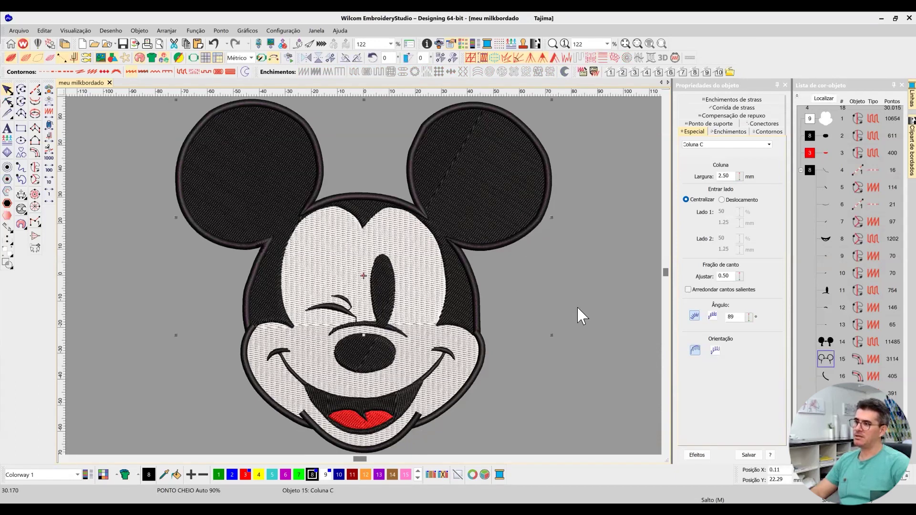
{"action": "left_click", "coordinate": [580, 270]}
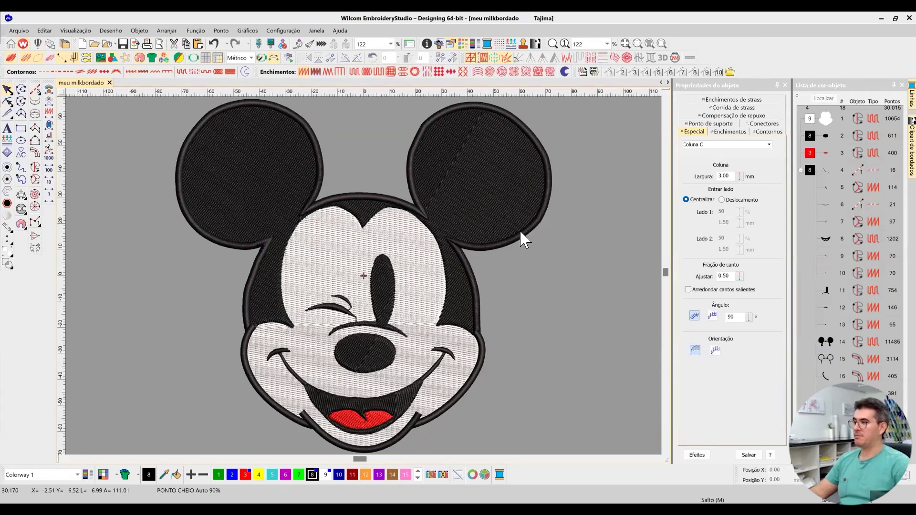